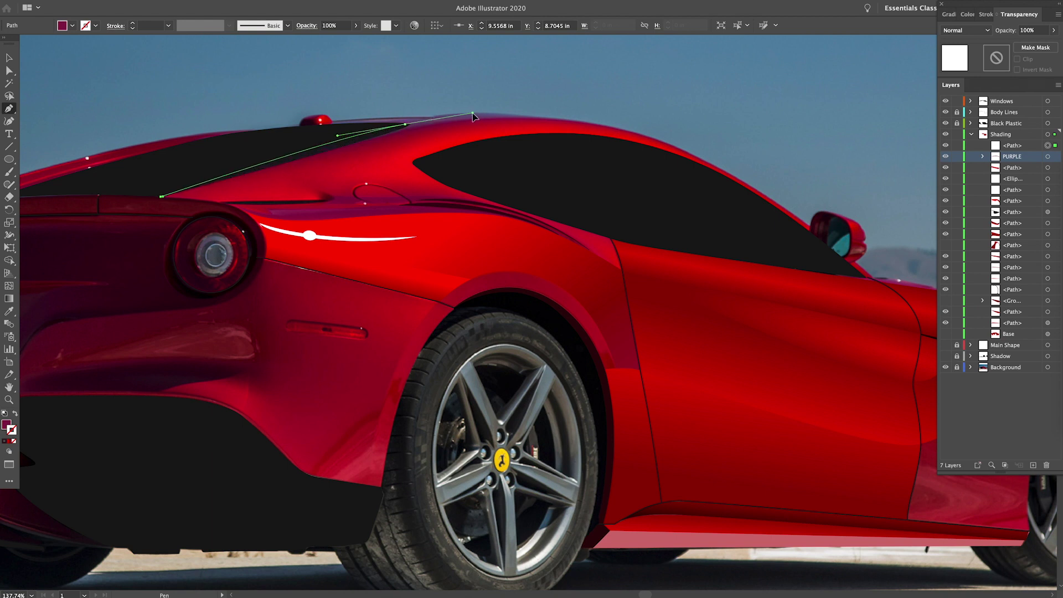
{"action": "left_click", "coordinate": [472, 114]}
{"action": "left_click_drag", "start_coordinate": [563, 119], "coordinate": [608, 124]}
{"action": "left_click_drag", "start_coordinate": [706, 161], "coordinate": [748, 189]}
{"action": "left_click_drag", "start_coordinate": [875, 279], "coordinate": [887, 286]}
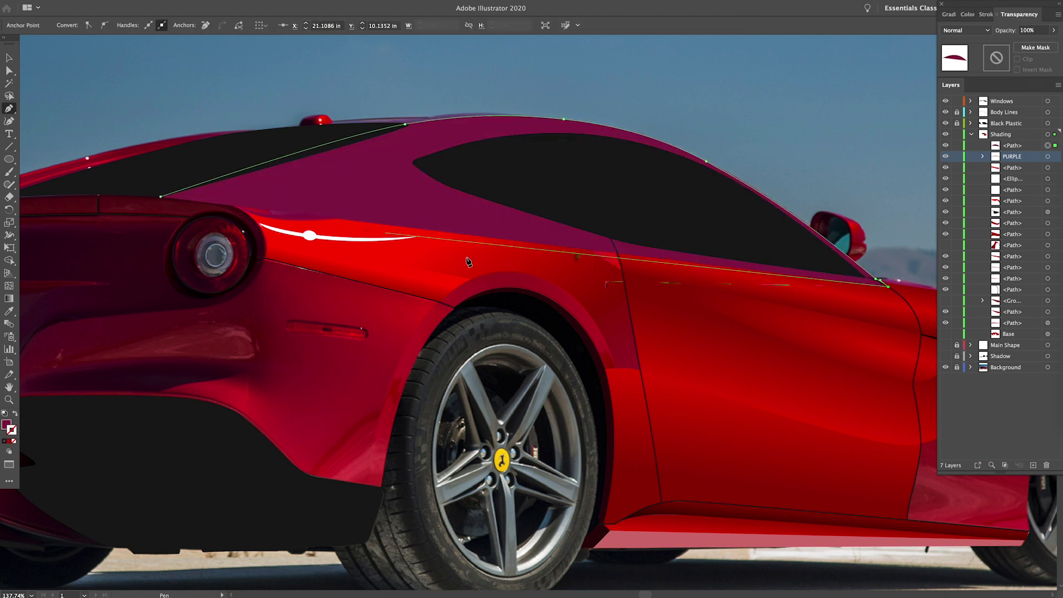
{"action": "left_click_drag", "start_coordinate": [920, 334], "coordinate": [926, 372]}
{"action": "left_click", "coordinate": [920, 334]}
{"action": "left_click", "coordinate": [252, 214]}
{"action": "key", "text": "shift+x"}
{"action": "left_click_drag", "start_coordinate": [225, 204], "coordinate": [205, 200]}
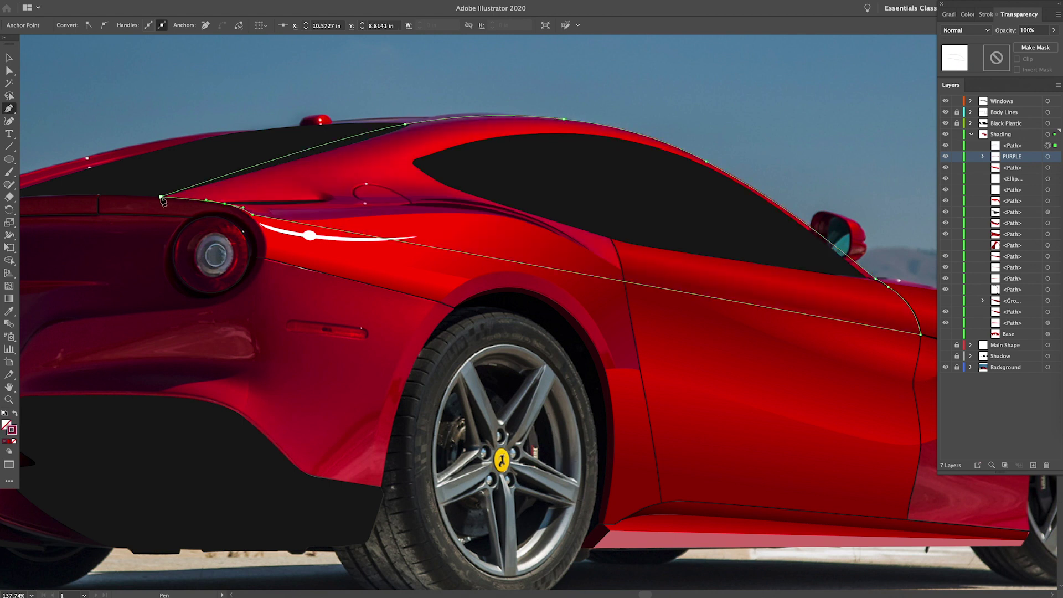
{"action": "key", "text": "ctrl+z"}
{"action": "key", "text": "ctrl+z"}
{"action": "key", "text": "Delete"}
{"action": "key", "text": "Delete"}
Step: In the Shading layer, draw a closed Pen path along the roofline, down to the fender and back above the taillight
{"action": "left_click", "coordinate": [1001, 134]}
{"action": "key", "text": "z"}
{"action": "left_click", "coordinate": [584, 224]}
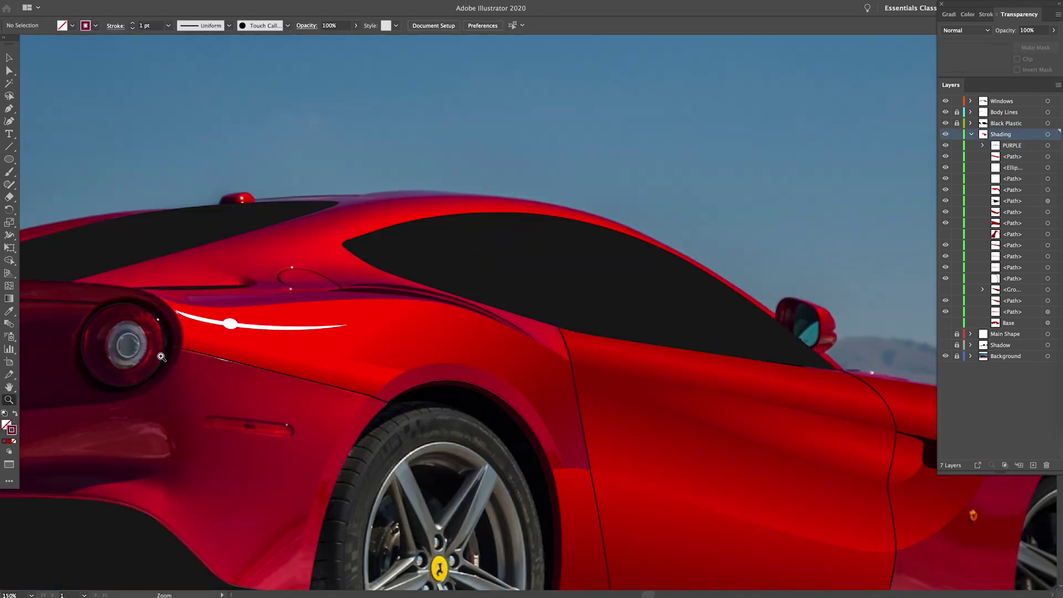
{"action": "key", "text": "p"}
{"action": "left_click", "coordinate": [68, 281]}
{"action": "left_click_drag", "start_coordinate": [464, 194], "coordinate": [565, 198]}
{"action": "left_click_drag", "start_coordinate": [656, 239], "coordinate": [707, 263]}
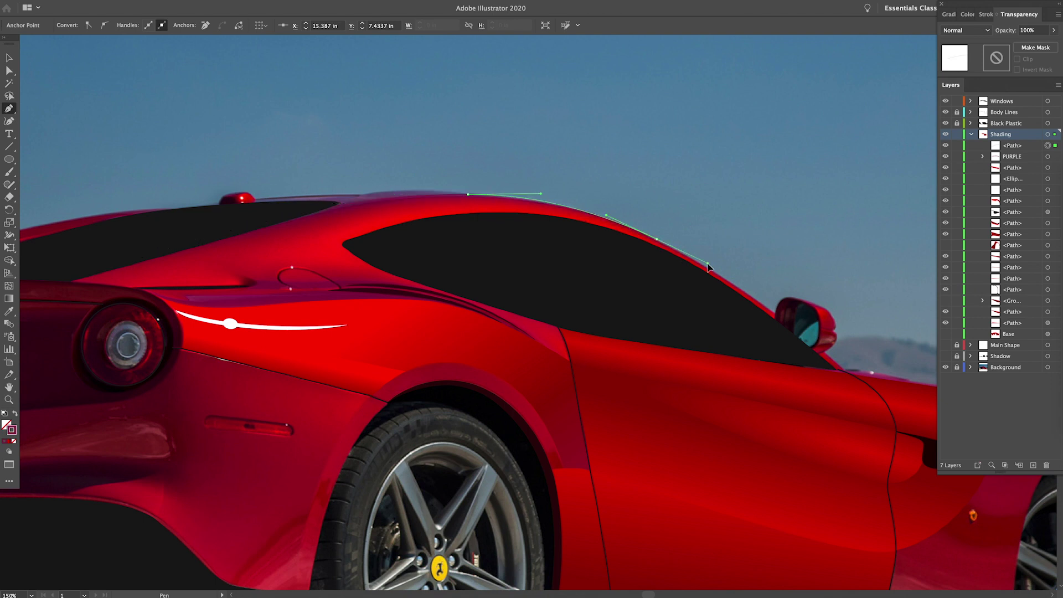
{"action": "left_click_drag", "start_coordinate": [851, 374], "coordinate": [897, 467]}
{"action": "left_click", "coordinate": [896, 431]}
{"action": "left_click_drag", "start_coordinate": [168, 303], "coordinate": [102, 284]}
{"action": "left_click", "coordinate": [68, 281]}
Step: Fill the roof shape, without a stroke, with the linear red gradient sampled from the door and run it steeply across the side window
{"action": "left_click", "coordinate": [9, 58]}
{"action": "left_click", "coordinate": [8, 441]}
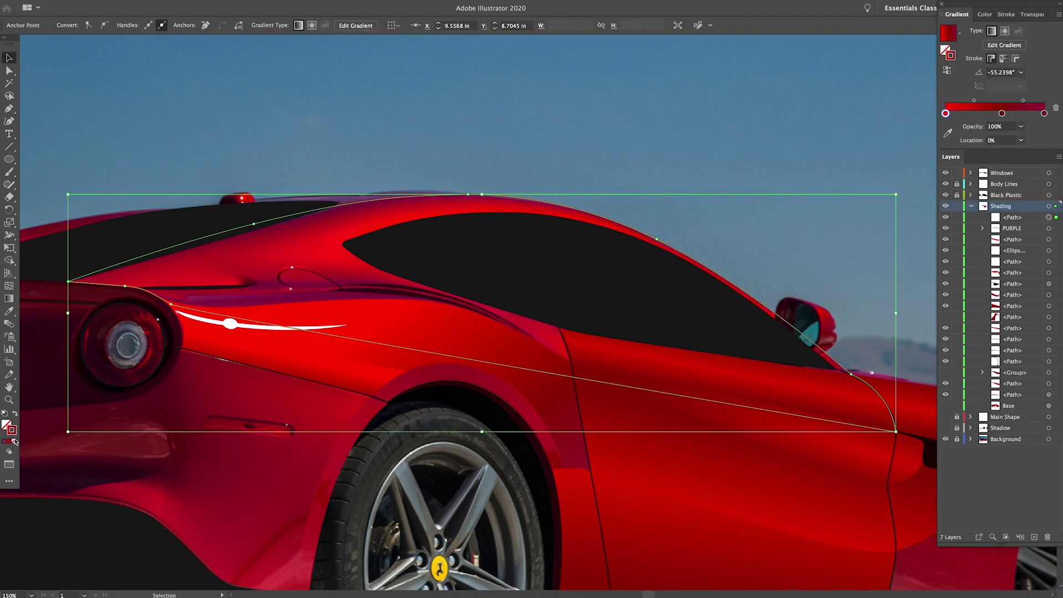
{"action": "key", "text": "shift+x"}
{"action": "key", "text": "i"}
{"action": "left_click", "coordinate": [631, 415]}
{"action": "key", "text": "g"}
{"action": "key", "text": "v"}
{"action": "left_click", "coordinate": [6, 425]}
{"action": "key", "text": "g"}
{"action": "left_click_drag", "start_coordinate": [530, 168], "coordinate": [509, 419]}
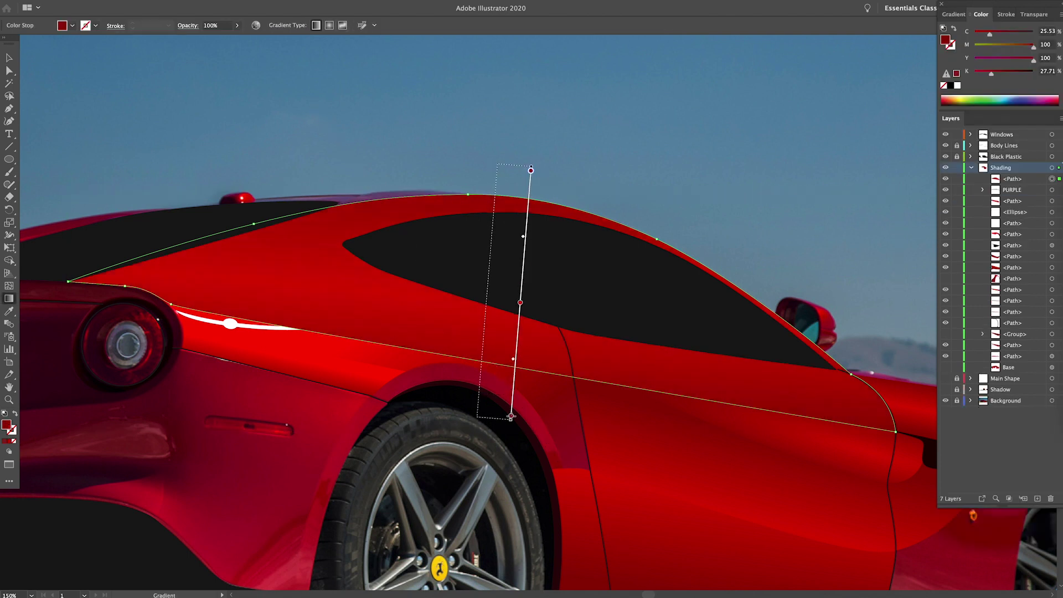
{"action": "left_click_drag", "start_coordinate": [568, 93], "coordinate": [534, 462]}
Step: Hide the background photo and move the roof path down to just above Base in the Shading layer
{"action": "key", "text": "super+0"}
{"action": "left_click", "coordinate": [945, 400]}
{"action": "left_click_drag", "start_coordinate": [1012, 179], "coordinate": [1008, 361]}
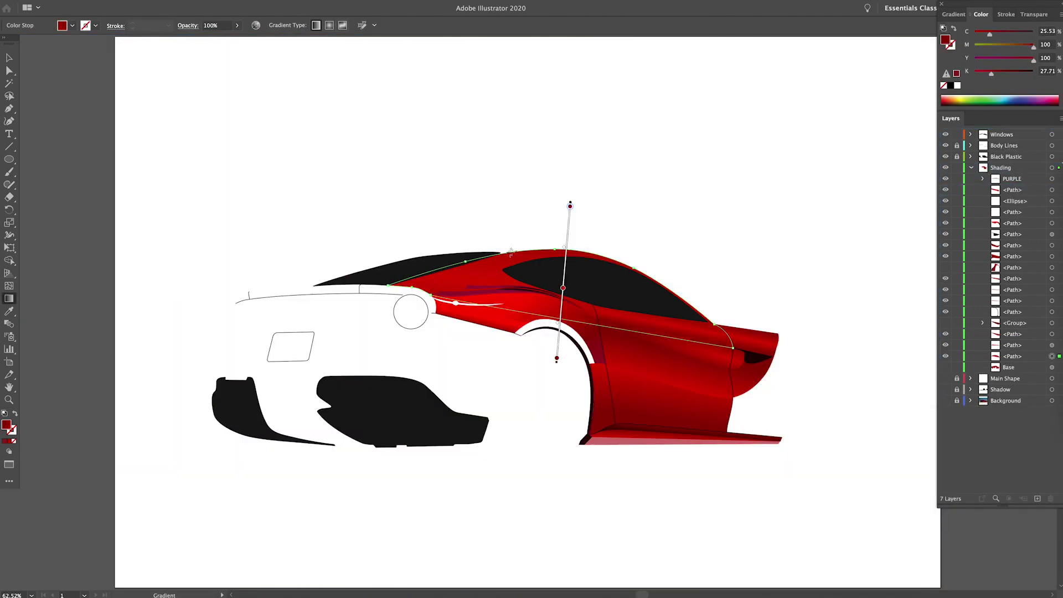
Step: Try a radial gradient on the roof shape with its dark red end stop at about 77%
{"action": "left_click_drag", "start_coordinate": [562, 268], "coordinate": [563, 235]}
{"action": "left_click", "coordinate": [953, 14]}
{"action": "left_click_drag", "start_coordinate": [945, 100], "coordinate": [953, 130]}
{"action": "key", "text": "i"}
{"action": "left_click_drag", "start_coordinate": [1045, 111], "coordinate": [1021, 112]}
{"action": "left_click", "coordinate": [1005, 31]}
{"action": "key", "text": "g"}
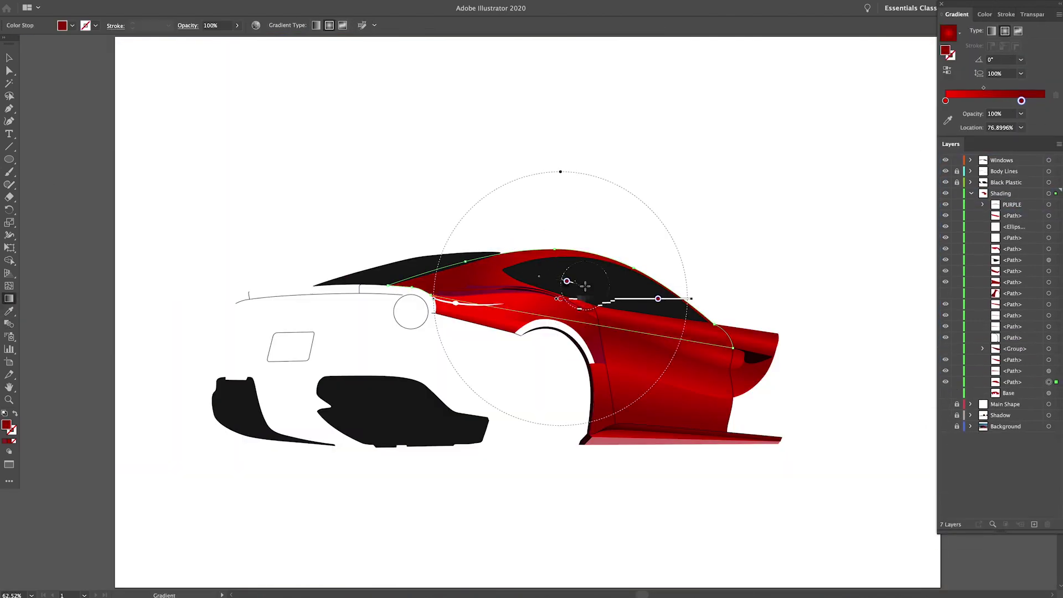
Step: Try flattening the radial gradient to a 34.06% aspect ratio and redirecting it from the side window toward the rear of the roof
{"action": "left_click_drag", "start_coordinate": [584, 285], "coordinate": [386, 283]}
{"action": "left_click_drag", "start_coordinate": [582, 484], "coordinate": [579, 353]}
{"action": "mouse_move", "coordinate": [783, 288]}
{"action": "left_mouse_down"}
{"action": "mouse_move", "coordinate": [782, 303]}
{"action": "mouse_move", "coordinate": [719, 297]}
{"action": "left_mouse_up"}
{"action": "left_click_drag", "start_coordinate": [589, 285], "coordinate": [581, 283]}
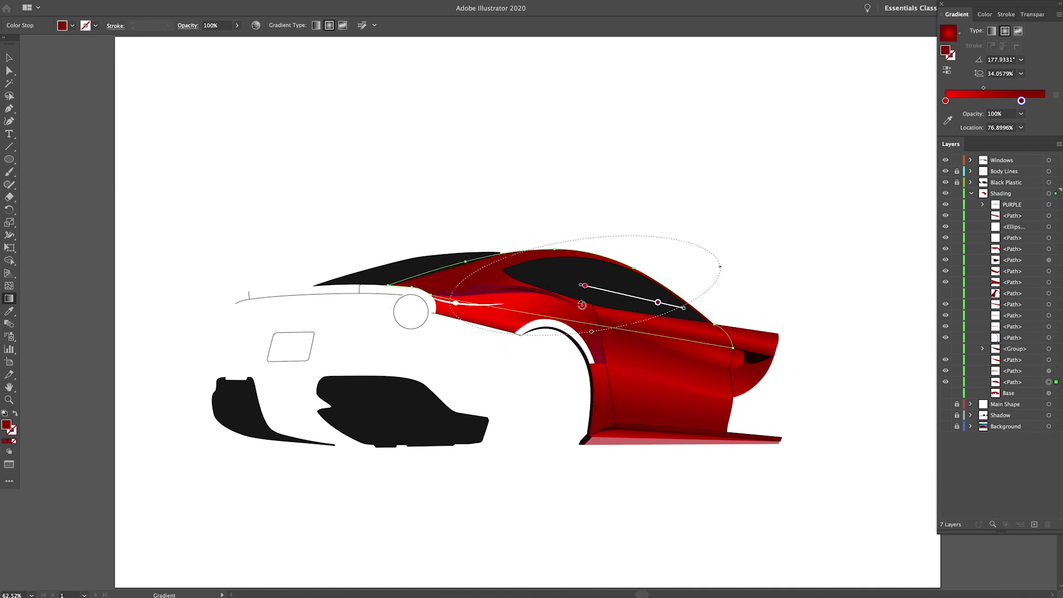
{"action": "mouse_move", "coordinate": [720, 297]}
{"action": "left_mouse_down"}
{"action": "mouse_move", "coordinate": [909, 314]}
{"action": "mouse_move", "coordinate": [366, 216]}
{"action": "left_mouse_up"}
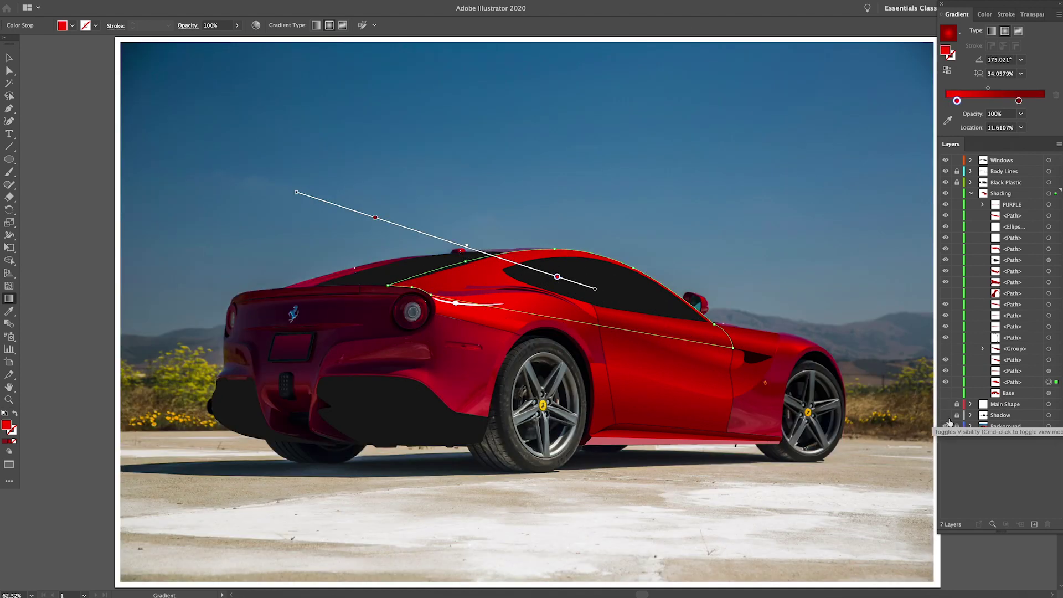
{"action": "left_click", "coordinate": [398, 267]}
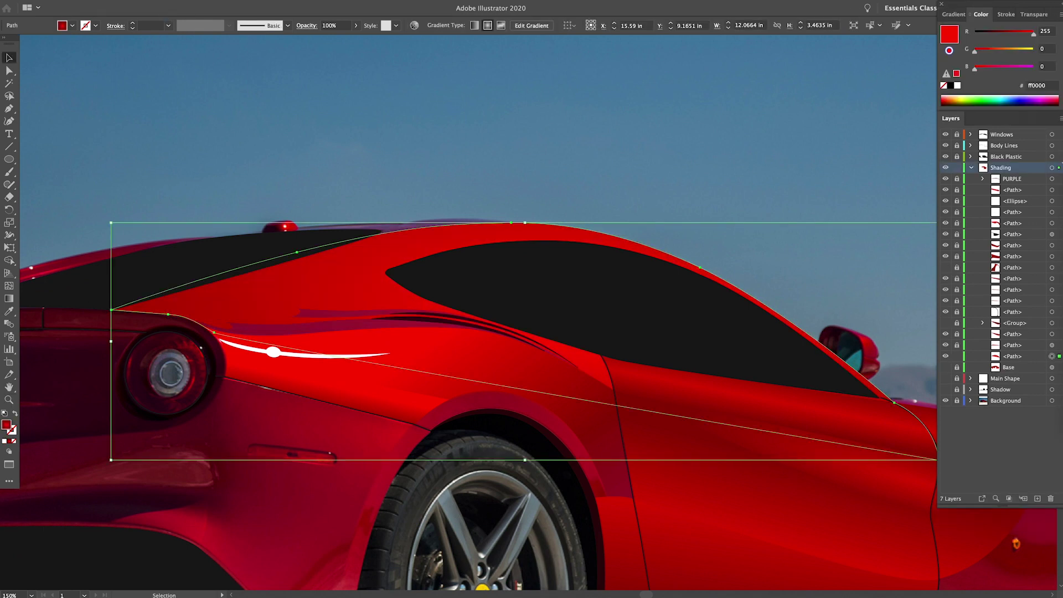
Step: Convert the roof shape to a gradient mesh with 4 rows, 4 columns, To Center appearance and 100% highlight
{"action": "left_click", "coordinate": [132, 167]}
{"action": "left_click", "coordinate": [464, 337]}
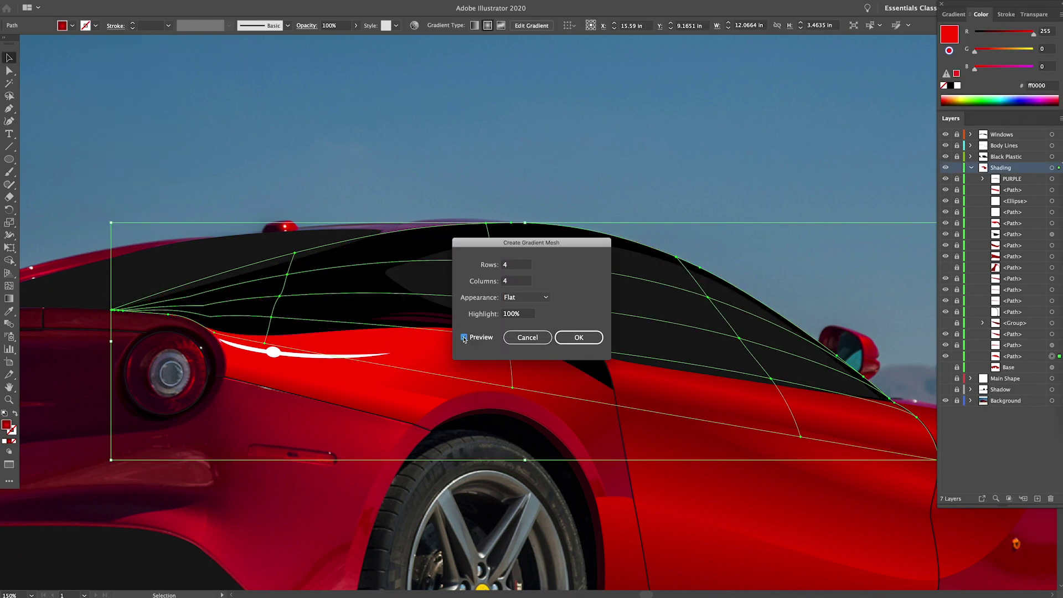
{"action": "left_click", "coordinate": [525, 297]}
{"action": "left_click", "coordinate": [523, 319]}
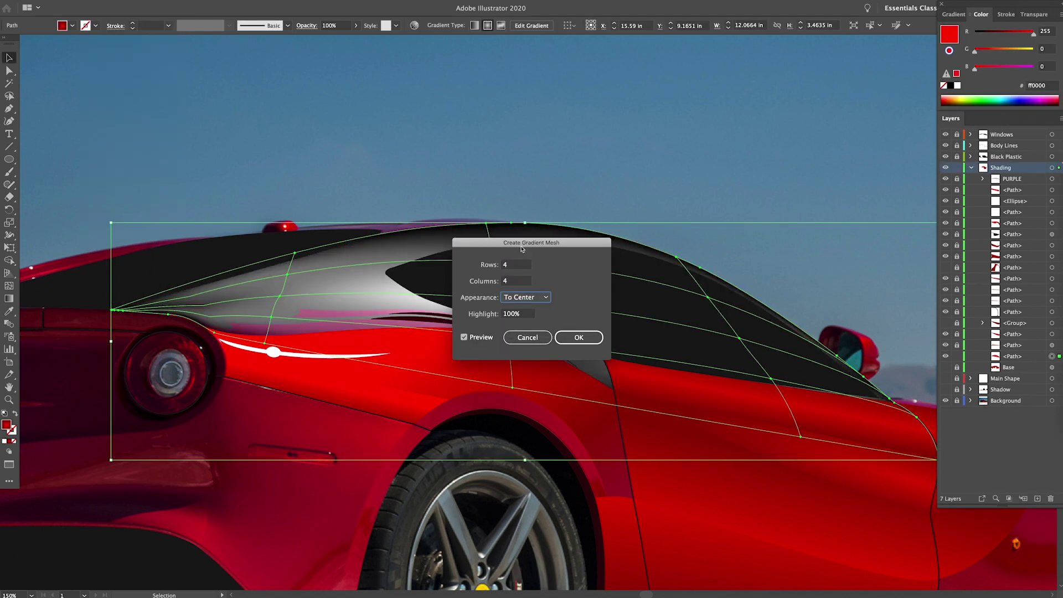
{"action": "left_click_drag", "start_coordinate": [522, 249], "coordinate": [499, 419]}
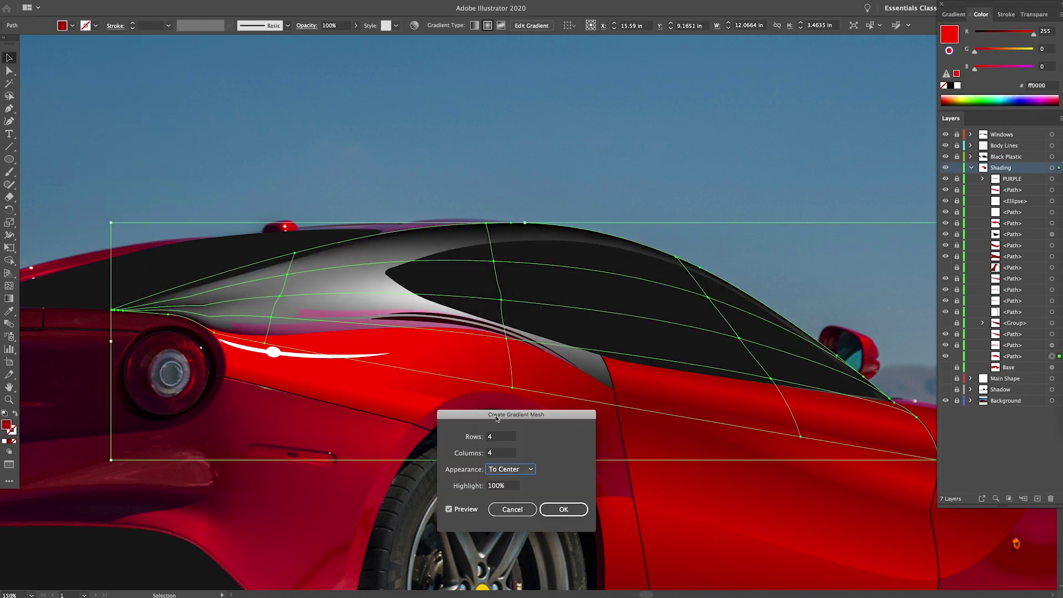
{"action": "left_click", "coordinate": [563, 508]}
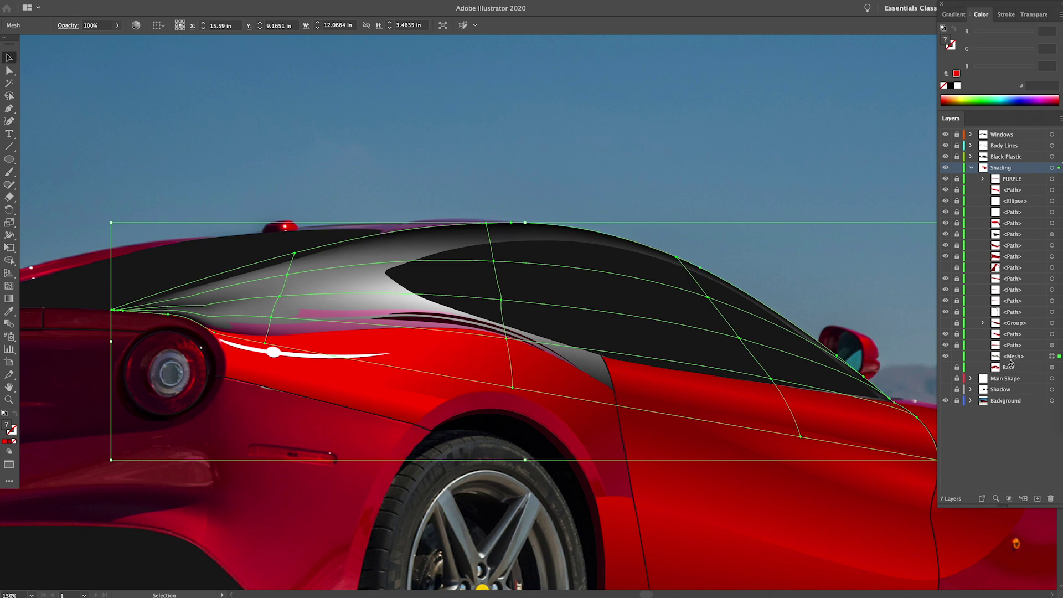
Step: Recolor the clustered mesh points at the roof shape's rear tip above the taillight to very dark red, about 340000
{"action": "key", "text": "a"}
{"action": "left_click", "coordinate": [112, 311]}
{"action": "key", "text": "z"}
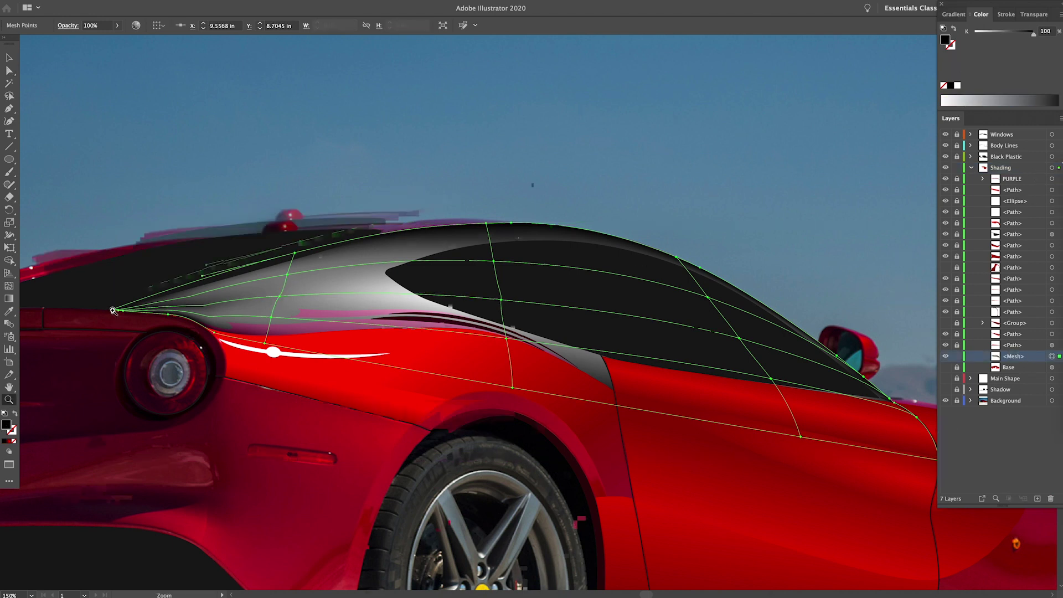
{"action": "left_click_drag", "start_coordinate": [112, 311], "coordinate": [242, 344]}
{"action": "key", "text": "a"}
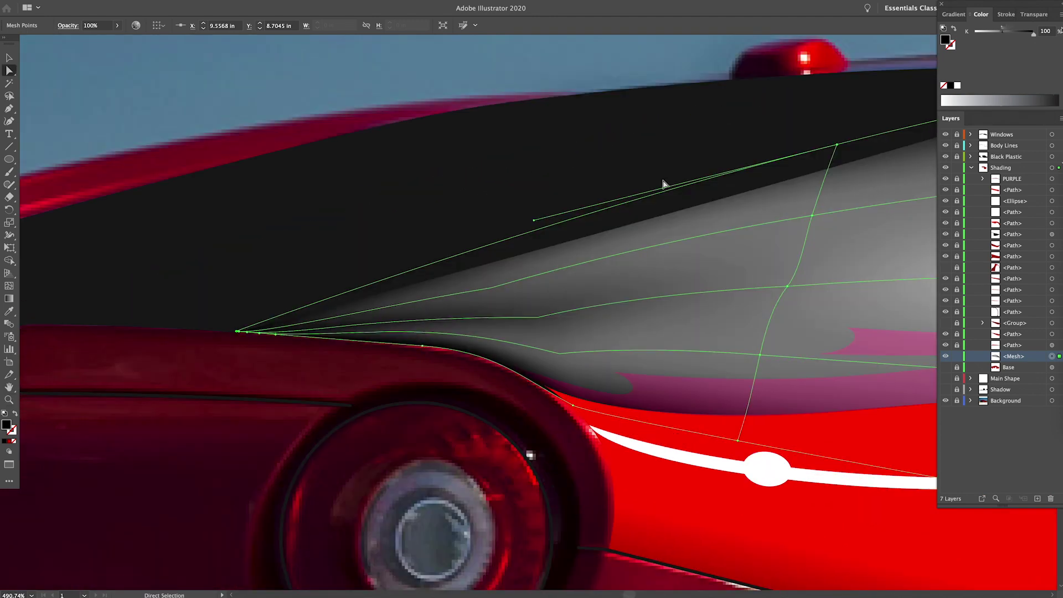
{"action": "double_click", "coordinate": [945, 39]}
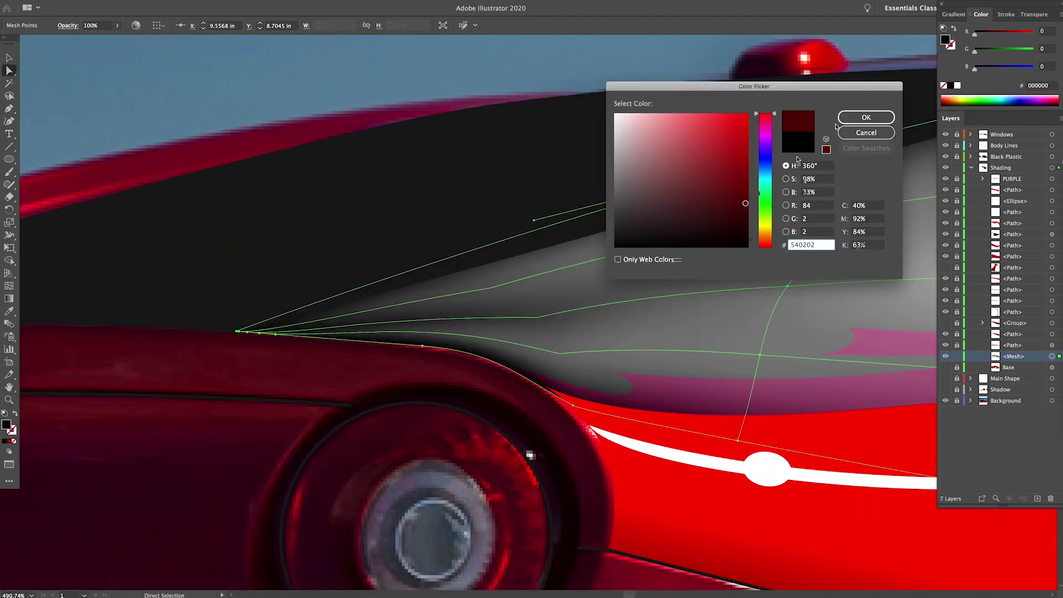
{"action": "left_click", "coordinate": [839, 132]}
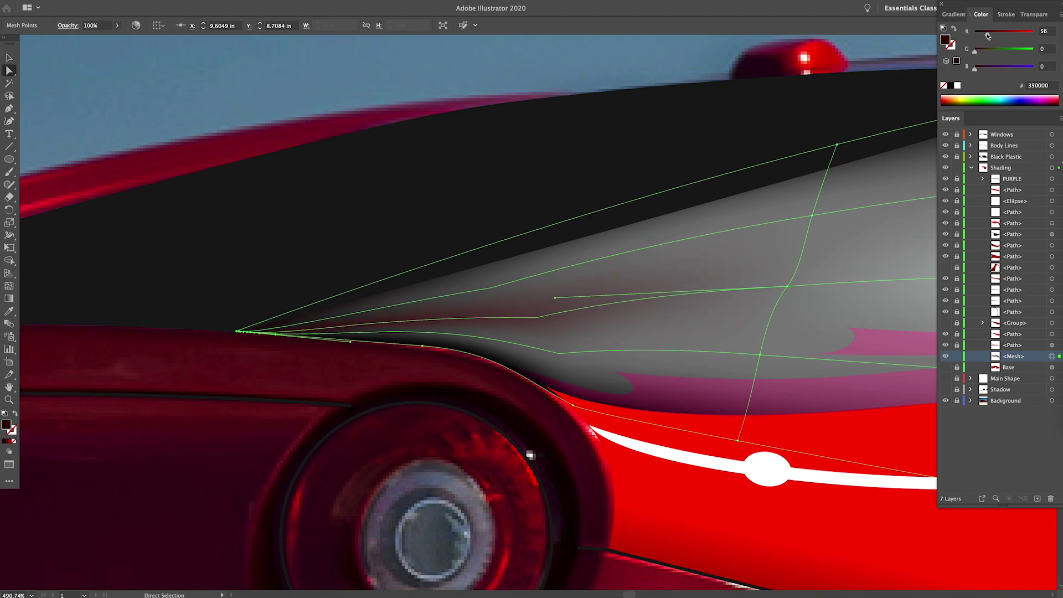
{"action": "left_click", "coordinate": [275, 334]}
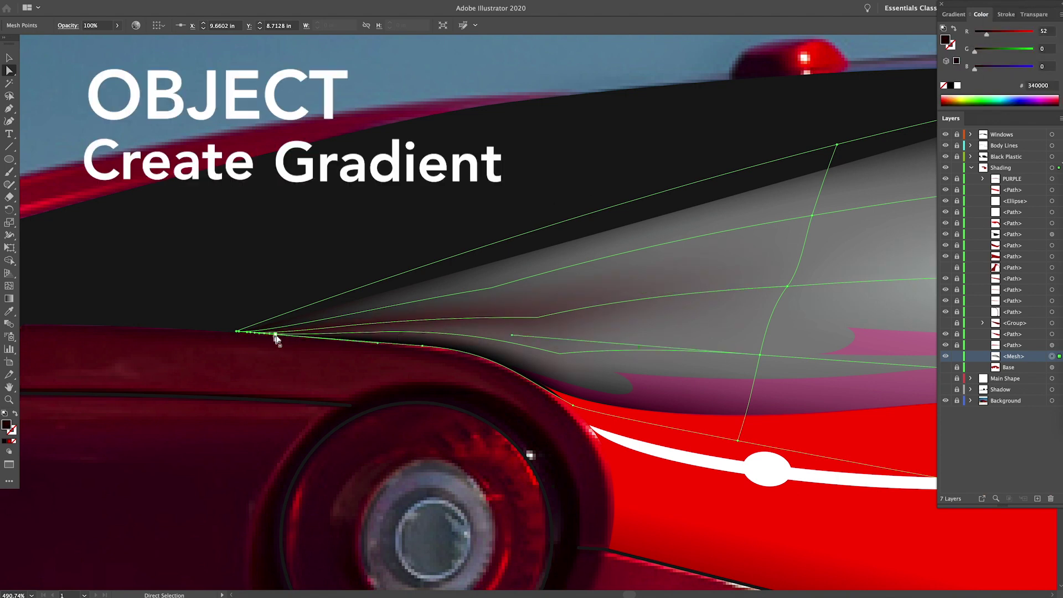
Step: Recolor the lower-edge mesh point above the taillight and the lower end of the rear mesh column using RGB
{"action": "left_click", "coordinate": [423, 346]}
{"action": "left_click", "coordinate": [1027, 100], "text": "shift"}
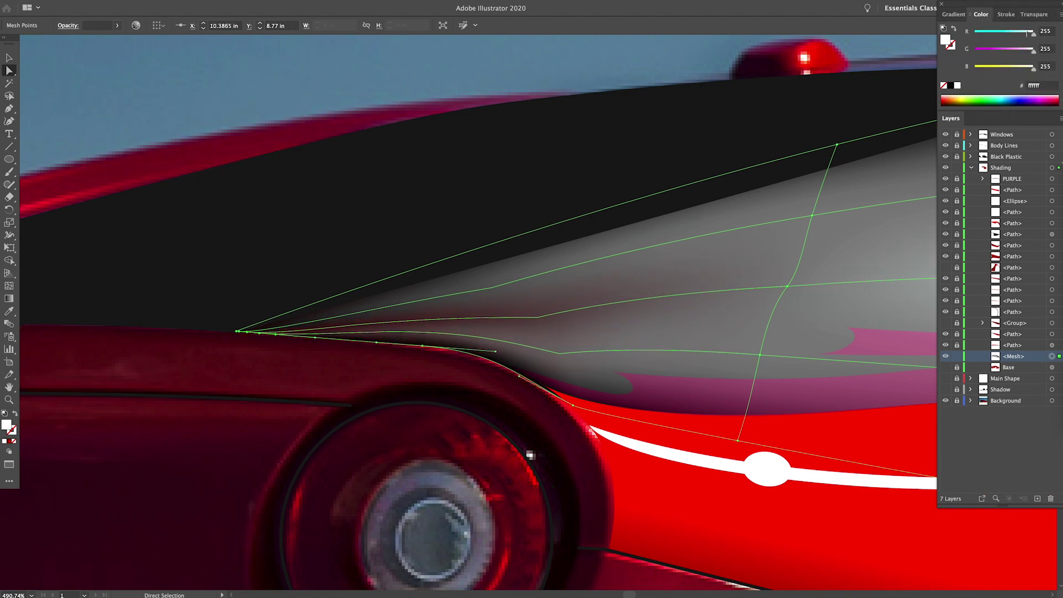
{"action": "mouse_move", "coordinate": [1033, 51]}
{"action": "left_mouse_down"}
{"action": "mouse_move", "coordinate": [975, 51]}
{"action": "mouse_move", "coordinate": [976, 69]}
{"action": "mouse_move", "coordinate": [1033, 34]}
{"action": "mouse_move", "coordinate": [989, 34]}
{"action": "mouse_move", "coordinate": [1033, 34]}
{"action": "left_mouse_up"}
{"action": "left_click", "coordinate": [737, 441]}
{"action": "left_click", "coordinate": [1060, 14]}
{"action": "left_click", "coordinate": [1004, 41]}
Step: Set the rear column's mesh point just above the lower edge to red, with green and blue at 0
{"action": "left_click", "coordinate": [760, 355]}
{"action": "left_click", "coordinate": [738, 441]}
{"action": "left_click", "coordinate": [760, 355]}
{"action": "left_click", "coordinate": [1060, 14]}
{"action": "left_click", "coordinate": [1006, 38]}
{"action": "left_click_drag", "start_coordinate": [1004, 51], "coordinate": [974, 51]}
{"action": "left_click_drag", "start_coordinate": [1004, 69], "coordinate": [975, 69]}
Step: Set the rear column's center mesh point to pure red and slightly darken the red of the point beneath it
{"action": "left_click", "coordinate": [787, 286]}
{"action": "left_click", "coordinate": [1060, 15]}
{"action": "left_click", "coordinate": [1005, 39]}
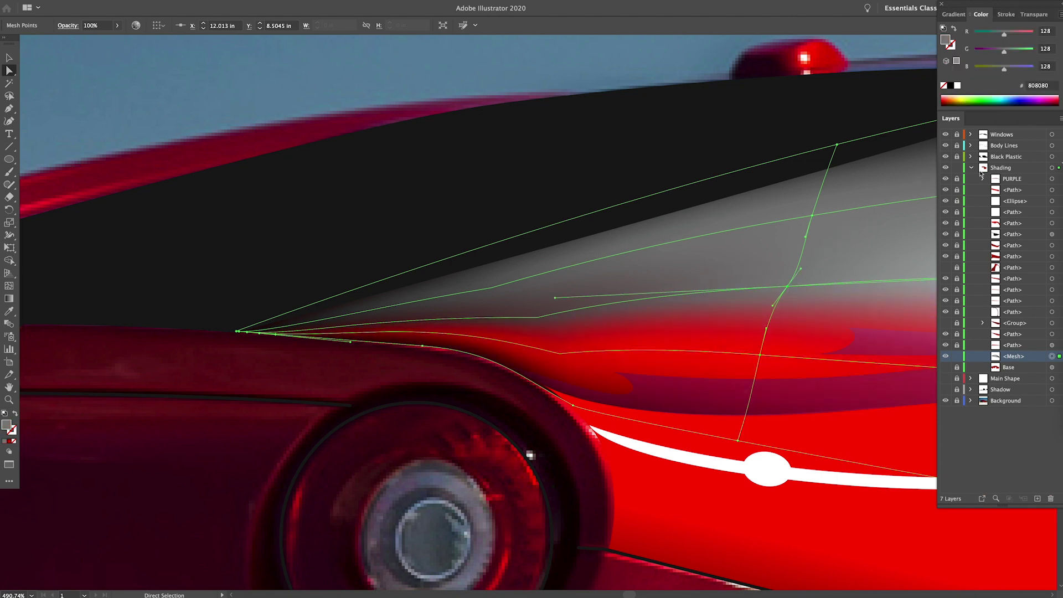
{"action": "left_click_drag", "start_coordinate": [1004, 34], "coordinate": [1033, 34]}
{"action": "left_click_drag", "start_coordinate": [1004, 52], "coordinate": [975, 68]}
{"action": "left_click", "coordinate": [760, 354]}
{"action": "mouse_move", "coordinate": [1032, 34]}
{"action": "left_mouse_down"}
{"action": "mouse_move", "coordinate": [1006, 34]}
{"action": "mouse_move", "coordinate": [1021, 34]}
{"action": "left_mouse_up"}
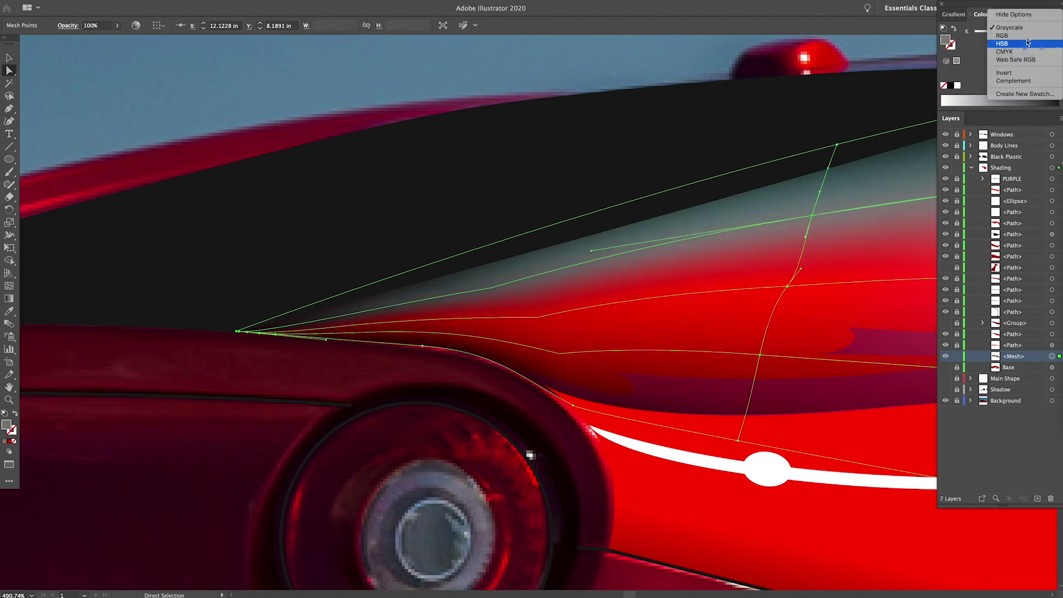
Step: Set the rear column's top-edge mesh point to very dark red, 210000
{"action": "left_click", "coordinate": [836, 145]}
{"action": "key", "text": "ctrl+0"}
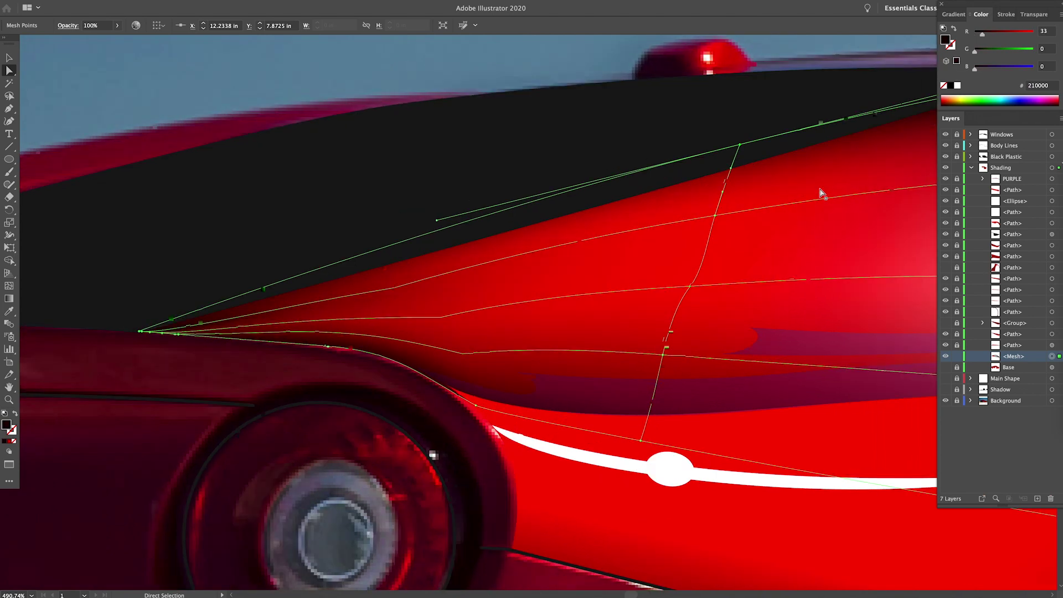
{"action": "key", "text": "v"}
{"action": "key", "text": "a"}
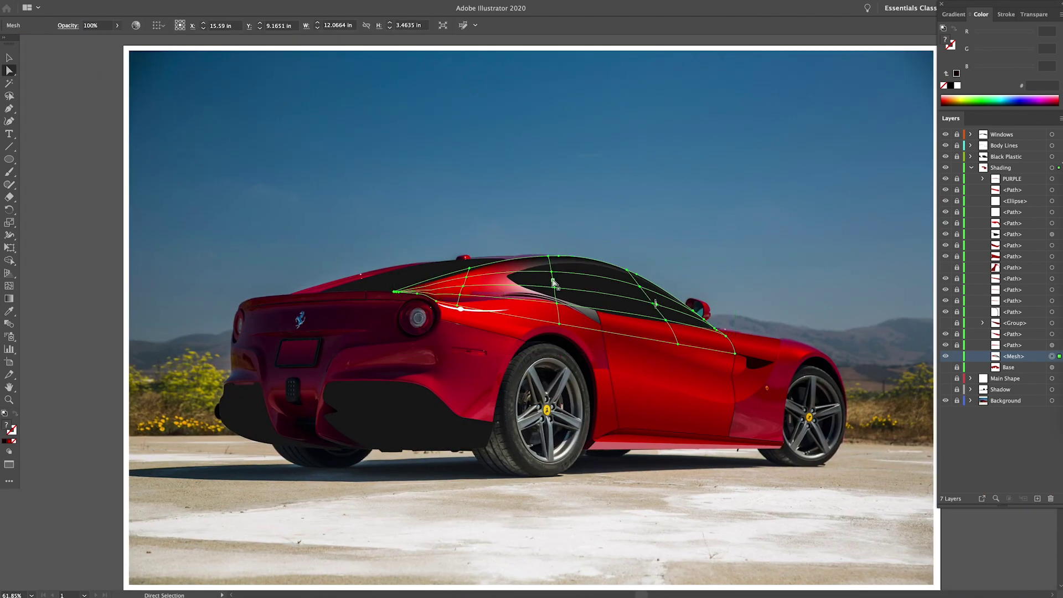
Step: Recolor the lower end of the middle mesh column above the rear wheel to dark red in RGB
{"action": "left_click_drag", "start_coordinate": [593, 293], "coordinate": [675, 296]}
{"action": "left_click", "coordinate": [464, 411]}
{"action": "left_click", "coordinate": [1060, 14]}
{"action": "left_click", "coordinate": [1006, 39]}
{"action": "left_click", "coordinate": [101, 1]}
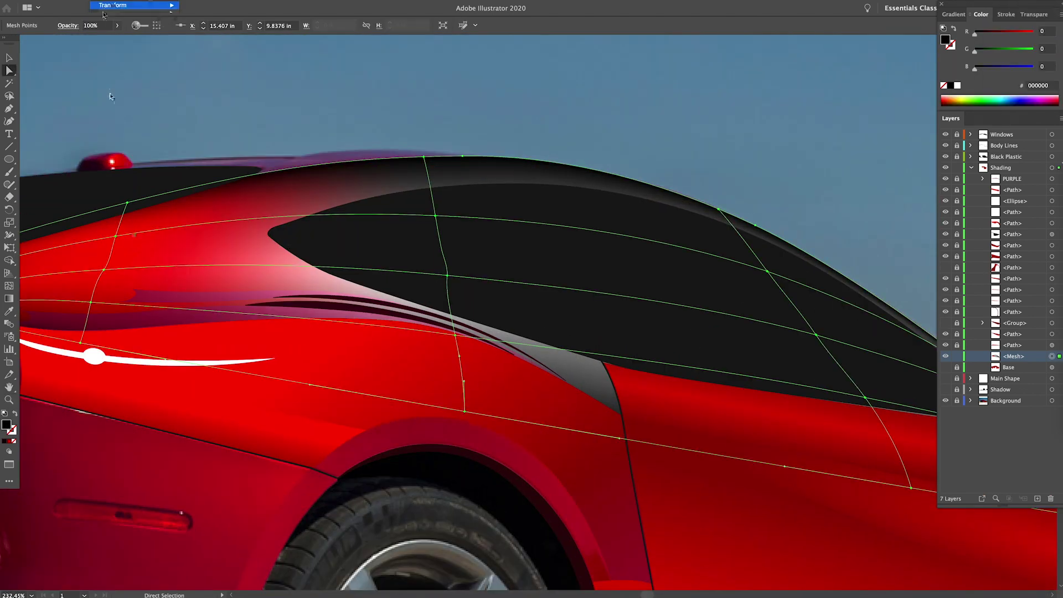
{"action": "left_click", "coordinate": [985, 35]}
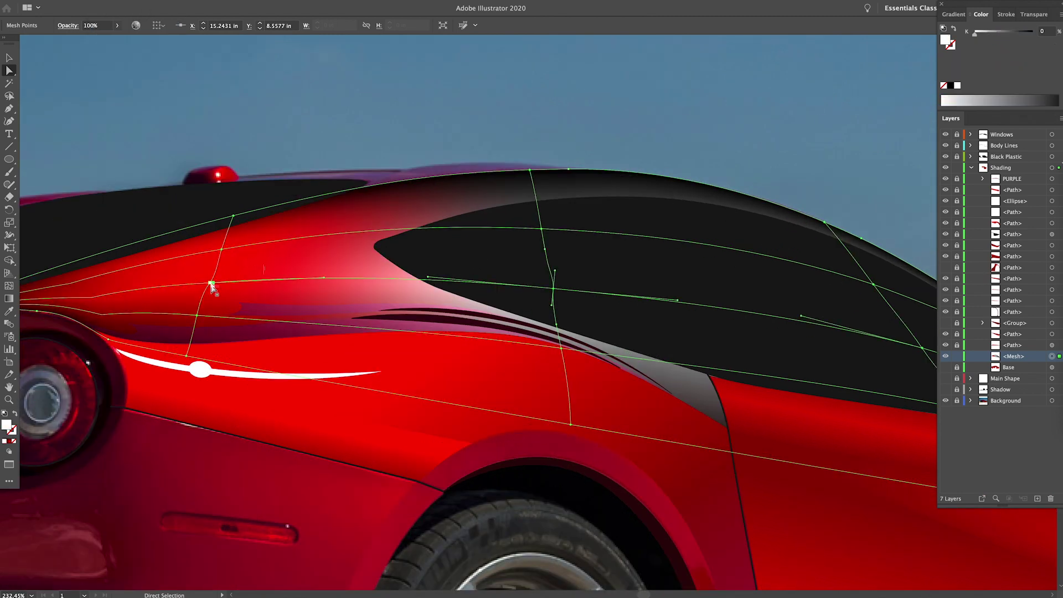
Step: Recolor the middle column's center mesh point and its top-edge point on the roofline in shades of red
{"action": "left_click", "coordinate": [553, 288]}
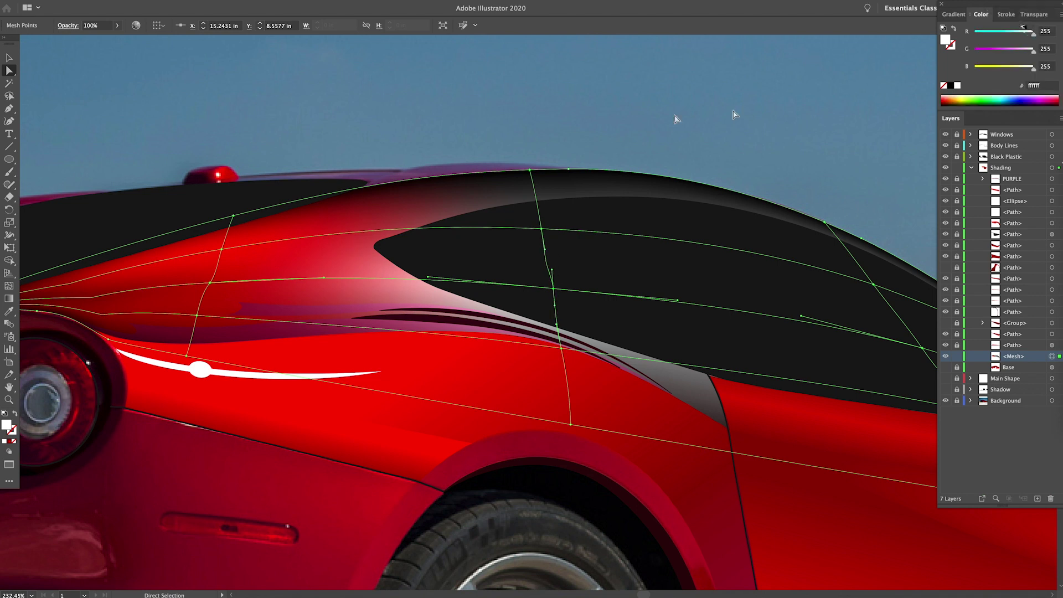
{"action": "left_click_drag", "start_coordinate": [1003, 31], "coordinate": [974, 52]}
{"action": "left_click_drag", "start_coordinate": [1004, 70], "coordinate": [986, 35]}
{"action": "left_click", "coordinate": [530, 170]}
{"action": "left_click", "coordinate": [1060, 15]}
{"action": "left_click", "coordinate": [1003, 38]}
{"action": "left_click_drag", "start_coordinate": [722, 179], "coordinate": [364, 112]}
Step: Recolor the lower end of the front mesh column on the door and the mesh's front corner point using RGB
{"action": "left_click", "coordinate": [659, 434]}
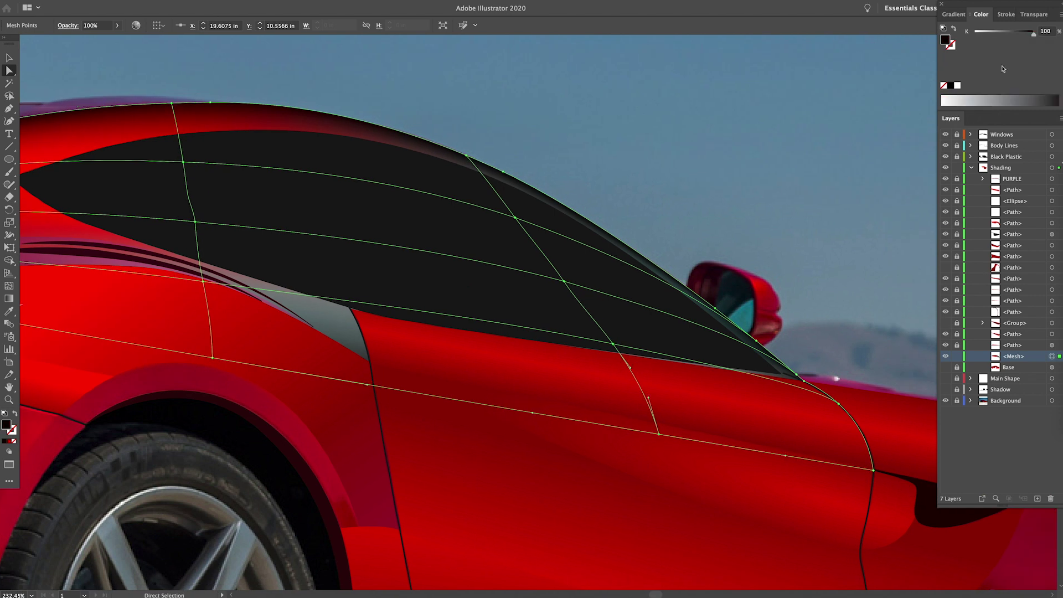
{"action": "left_click", "coordinate": [1060, 15]}
{"action": "left_click", "coordinate": [1003, 37]}
{"action": "left_click", "coordinate": [874, 470]}
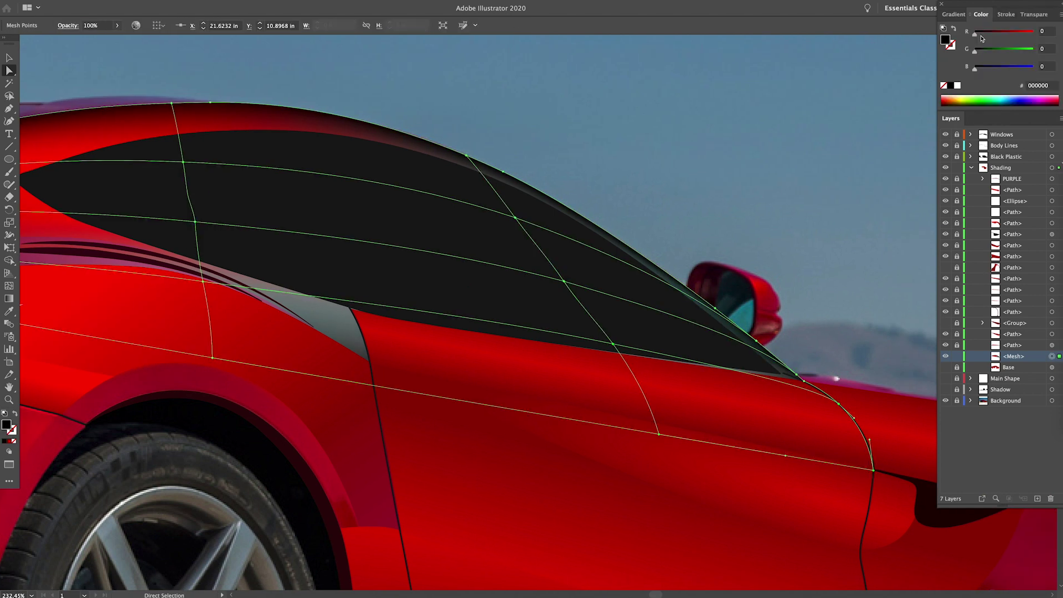
Step: Set the front column's mesh point just above its lower end to pure red, ff0000
{"action": "left_click", "coordinate": [613, 344]}
{"action": "left_click", "coordinate": [1060, 14]}
{"action": "left_click", "coordinate": [1003, 37]}
{"action": "left_click_drag", "start_coordinate": [1033, 52], "coordinate": [974, 52]}
{"action": "left_click_drag", "start_coordinate": [1032, 70], "coordinate": [973, 71]}
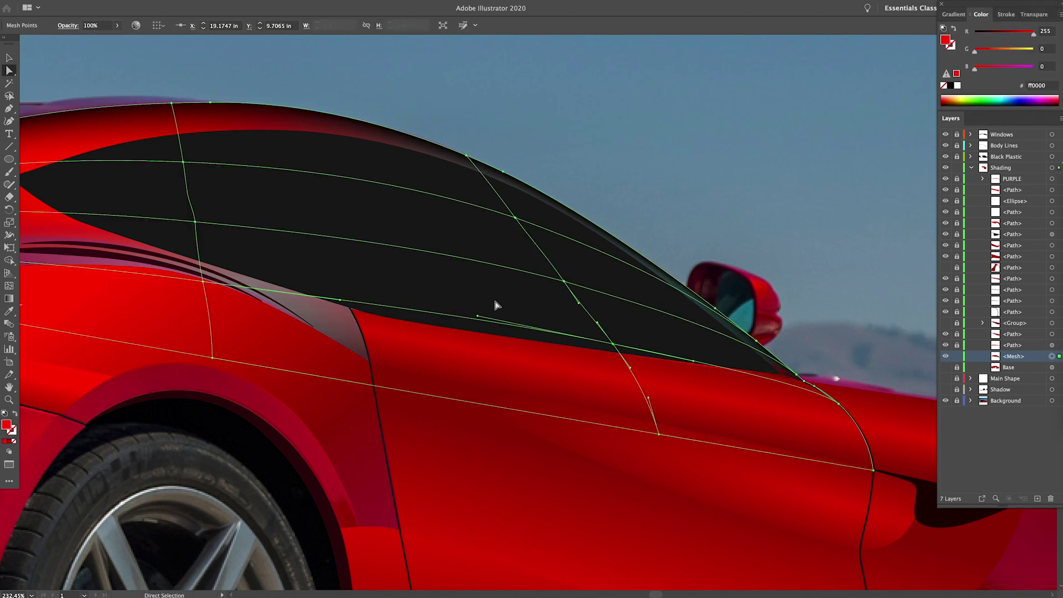
Step: Set the middle column's mesh point just above its lower end to a slightly darkened red with green and blue at 0
{"action": "left_click", "coordinate": [212, 357]}
{"action": "left_click", "coordinate": [203, 281]}
{"action": "left_click", "coordinate": [1060, 15]}
{"action": "left_click", "coordinate": [1003, 38]}
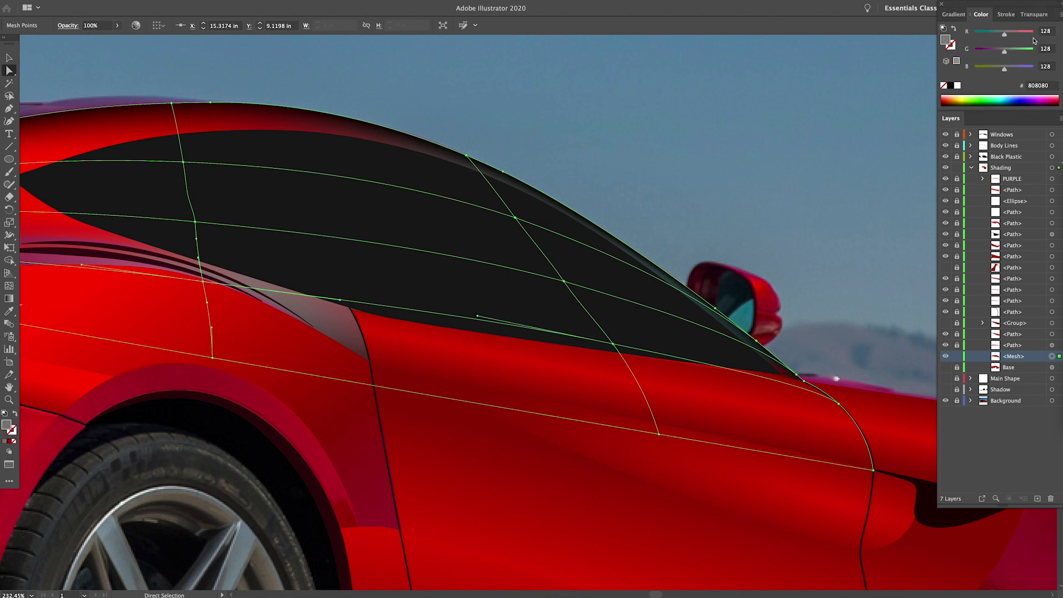
{"action": "left_click_drag", "start_coordinate": [1004, 35], "coordinate": [1033, 34]}
{"action": "left_click_drag", "start_coordinate": [1003, 51], "coordinate": [974, 70]}
{"action": "mouse_move", "coordinate": [1033, 35]}
{"action": "left_mouse_down"}
{"action": "mouse_move", "coordinate": [1017, 35]}
{"action": "mouse_move", "coordinate": [1030, 36]}
{"action": "left_mouse_up"}
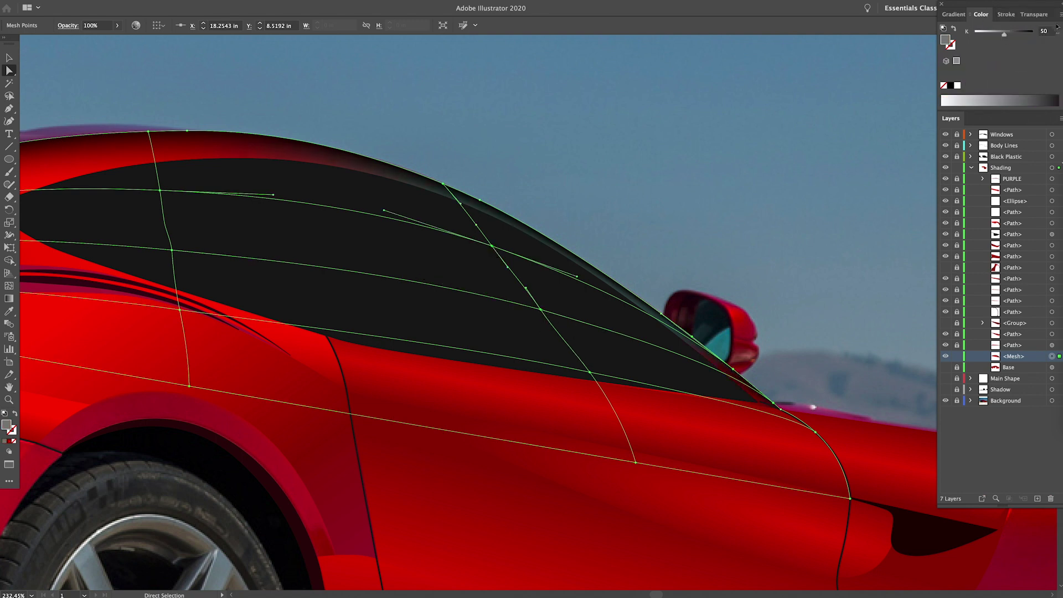
Step: Set the front column's upper inner mesh point to red and its roofline point to dark red, with green and blue at 0
{"action": "left_click_drag", "start_coordinate": [981, 52], "coordinate": [974, 52]}
{"action": "left_click_drag", "start_coordinate": [1004, 69], "coordinate": [974, 69]}
{"action": "left_click", "coordinate": [443, 184]}
{"action": "left_click", "coordinate": [1061, 15]}
{"action": "left_click", "coordinate": [1037, 38]}
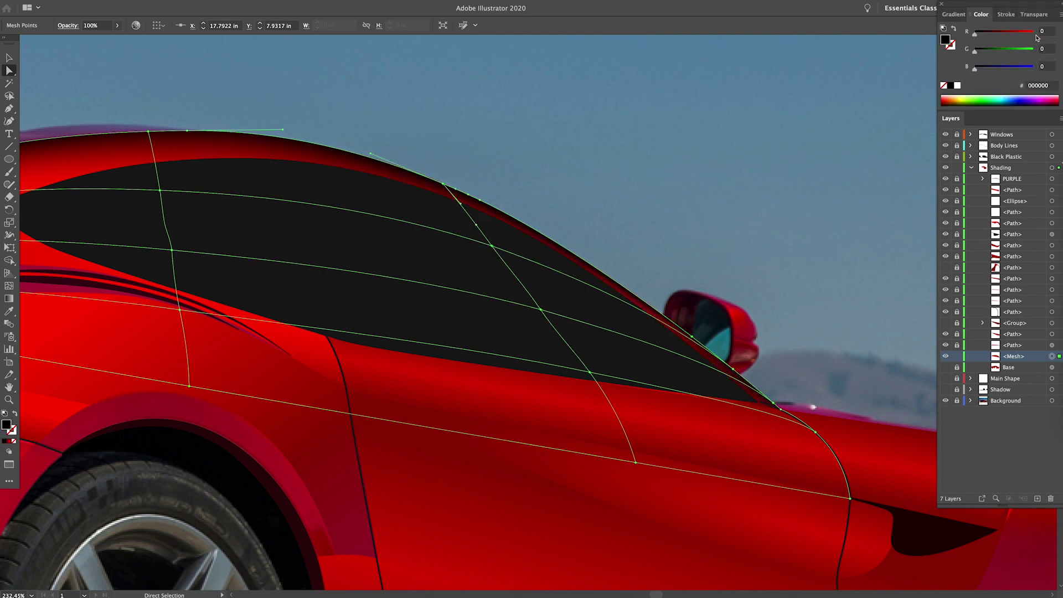
{"action": "left_click", "coordinate": [991, 33]}
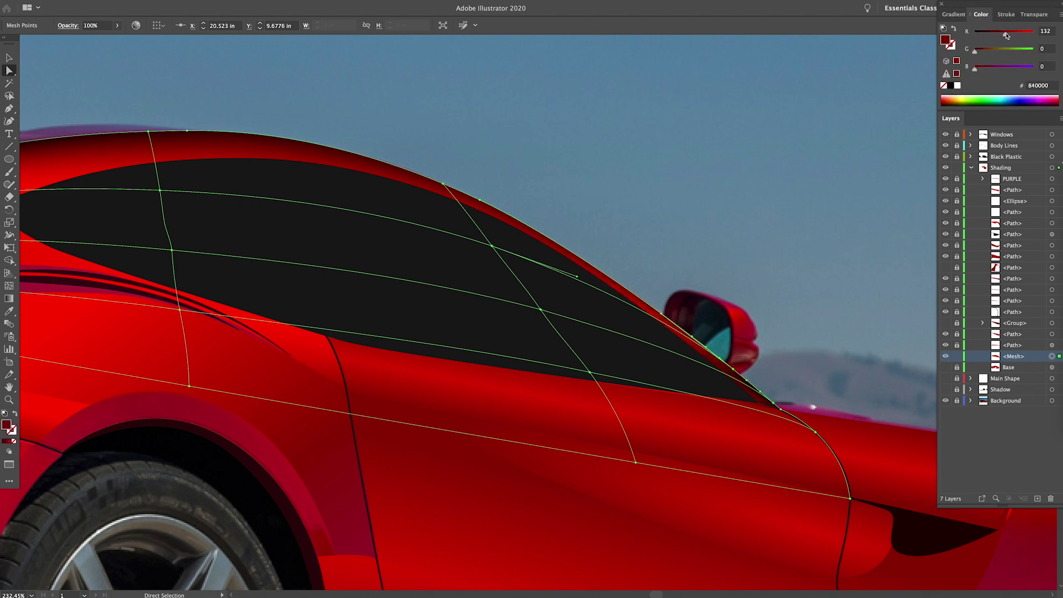
Step: Darken the mesh point at the front end of the roofline to 2a0000 and deselect the mesh
{"action": "left_click", "coordinate": [780, 409]}
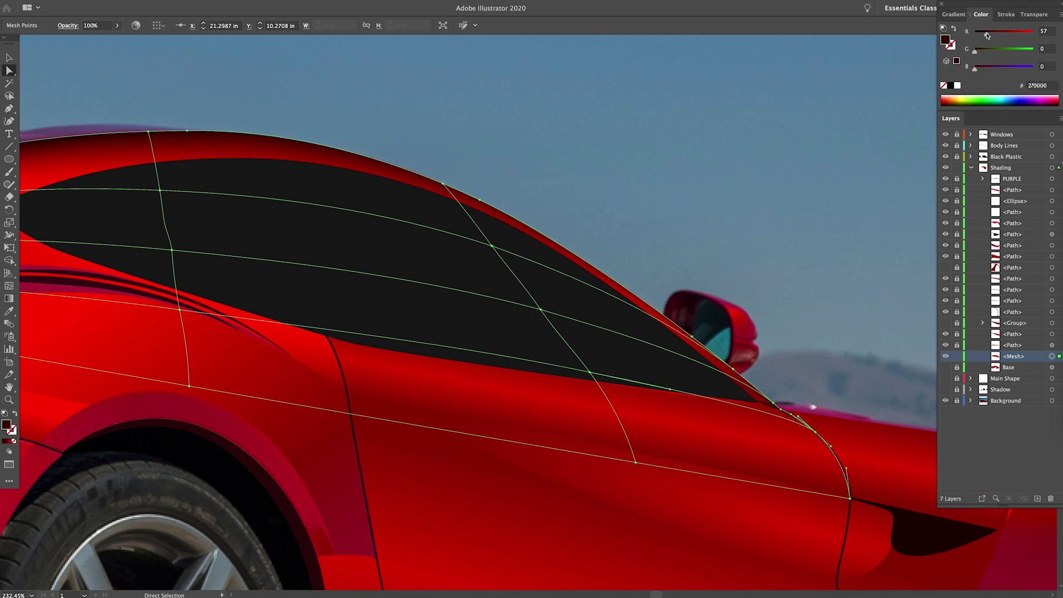
{"action": "key", "text": "v"}
{"action": "left_click", "coordinate": [709, 241]}
{"action": "key", "text": "super+0"}
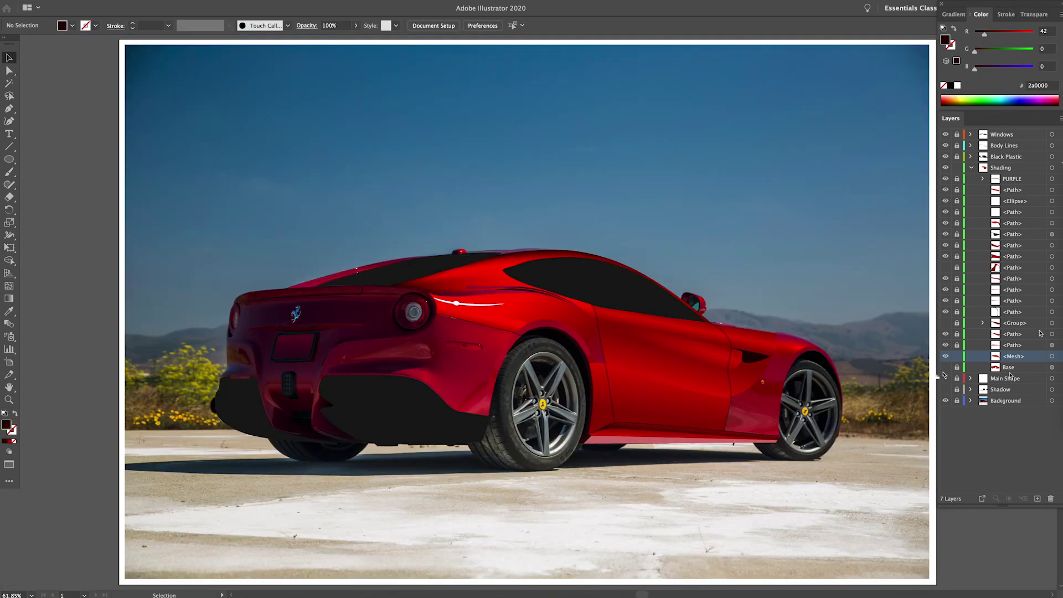
Step: Hide the Background layer, show the Base shape and Shadow layer, and compare the car with and without the mesh
{"action": "left_click", "coordinate": [945, 400]}
{"action": "left_click", "coordinate": [945, 367]}
{"action": "left_click", "coordinate": [945, 389]}
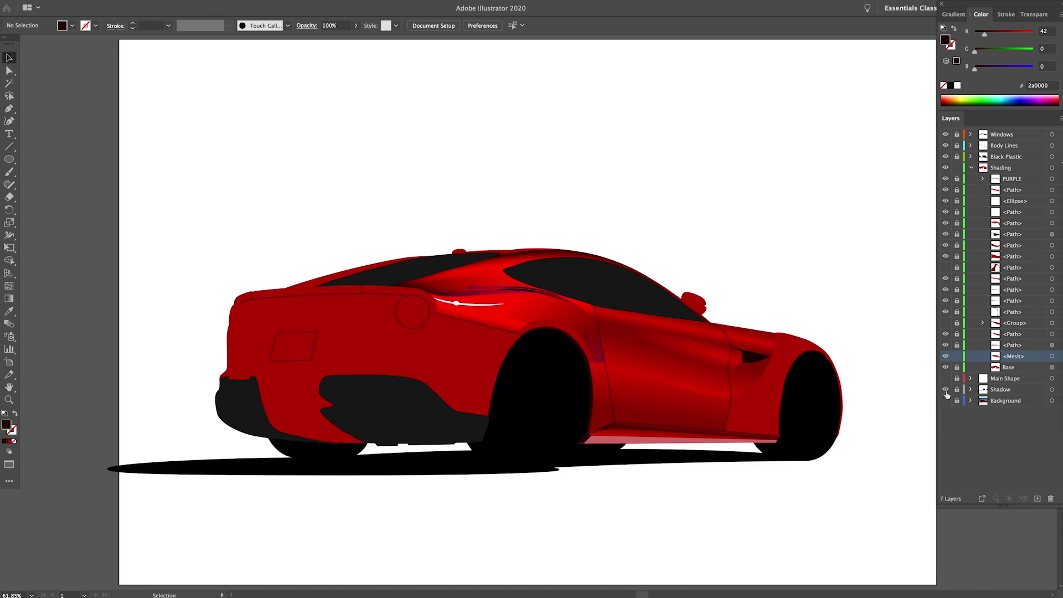
{"action": "left_click", "coordinate": [945, 357]}
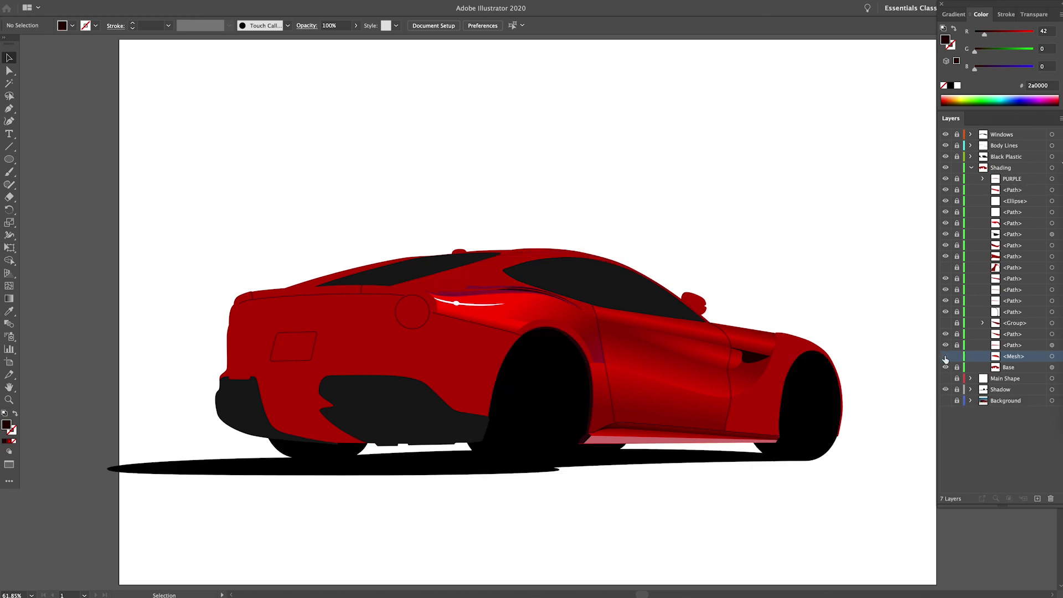
{"action": "left_click", "coordinate": [945, 357]}
Step: Set the roofline mesh point just in front of the front column to dark red 880000 and the middle column's top point to 860000
{"action": "left_click", "coordinate": [496, 260]}
{"action": "key", "text": "z"}
{"action": "left_click_drag", "start_coordinate": [482, 256], "coordinate": [549, 274]}
{"action": "key", "text": "a"}
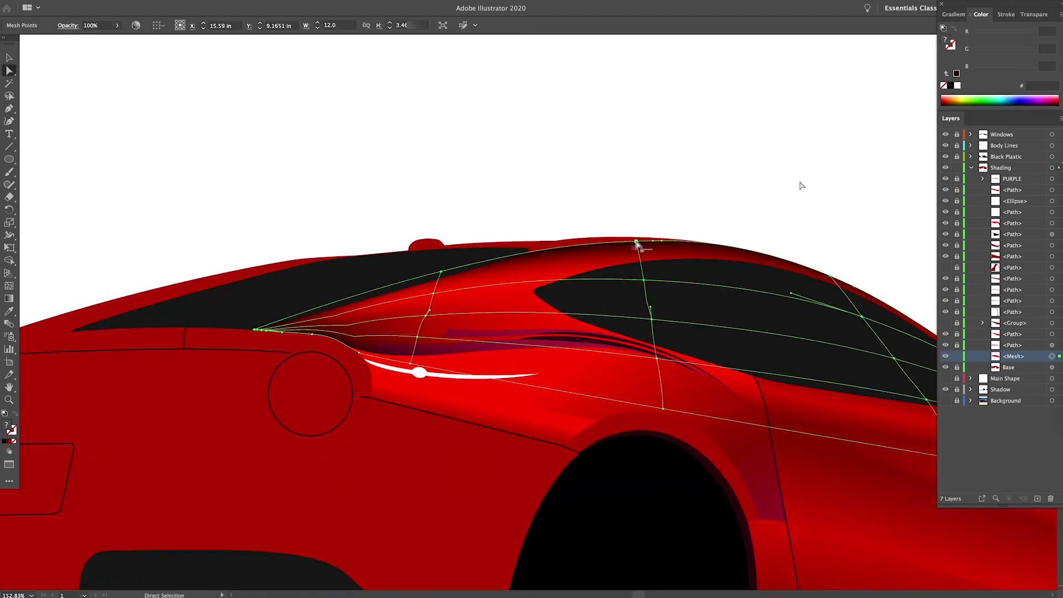
{"action": "left_click", "coordinate": [636, 241]}
{"action": "left_click", "coordinate": [829, 275]}
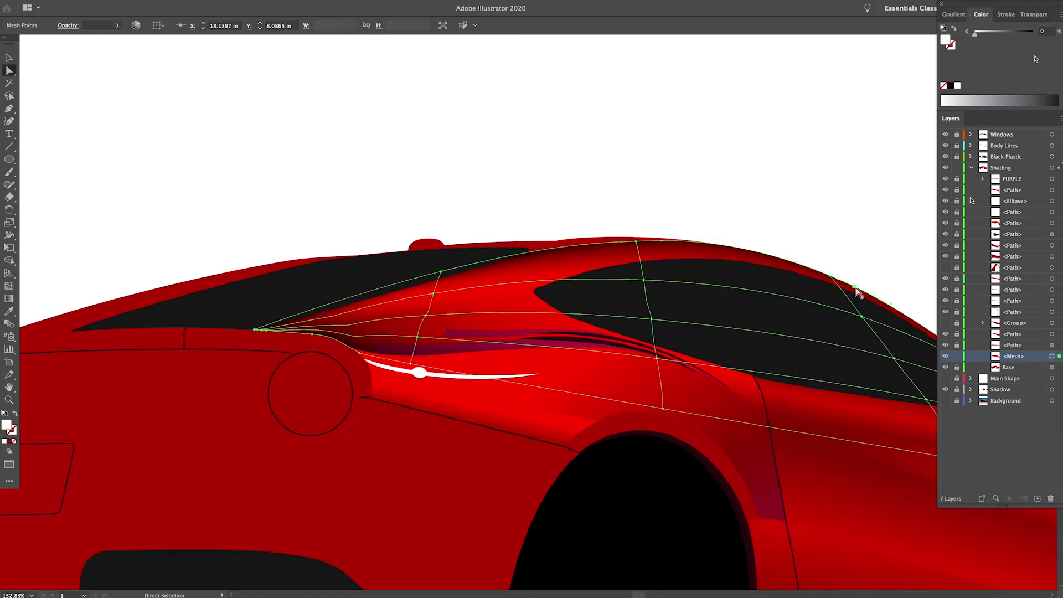
{"action": "left_click_drag", "start_coordinate": [1002, 35], "coordinate": [1007, 35]}
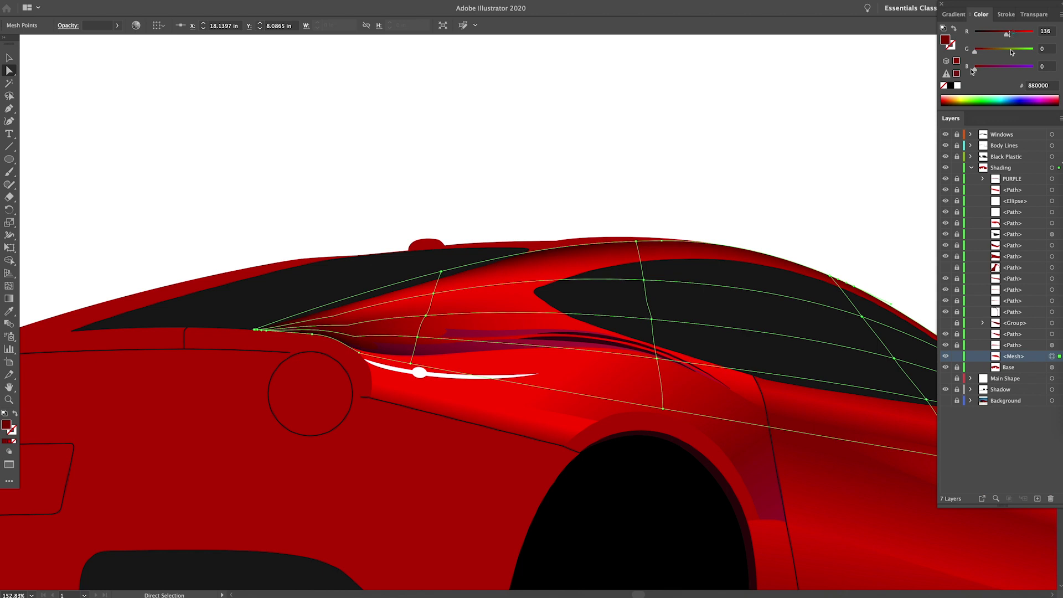
{"action": "left_click", "coordinate": [441, 271]}
Step: Set the anchor on the mesh's lower rear edge, just behind the curve above the taillight, to dark red 970000 using RGB
{"action": "left_click_drag", "start_coordinate": [266, 323], "coordinate": [386, 385]}
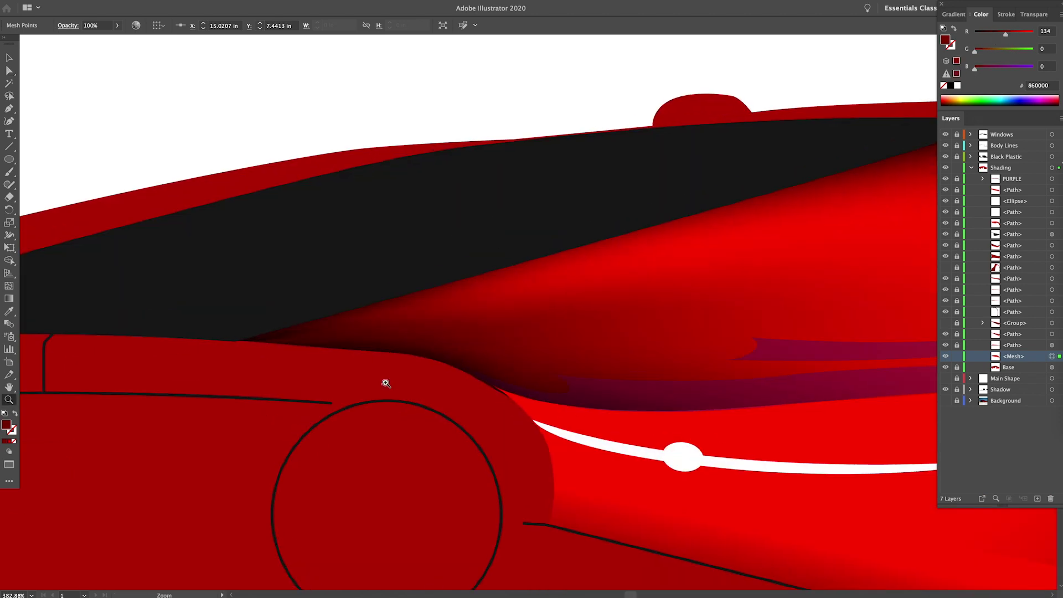
{"action": "left_click", "coordinate": [518, 403]}
{"action": "left_click", "coordinate": [1061, 14]}
{"action": "left_click", "coordinate": [1012, 38]}
{"action": "left_click", "coordinate": [1003, 36]}
{"action": "left_click", "coordinate": [973, 52]}
{"action": "left_click", "coordinate": [973, 70]}
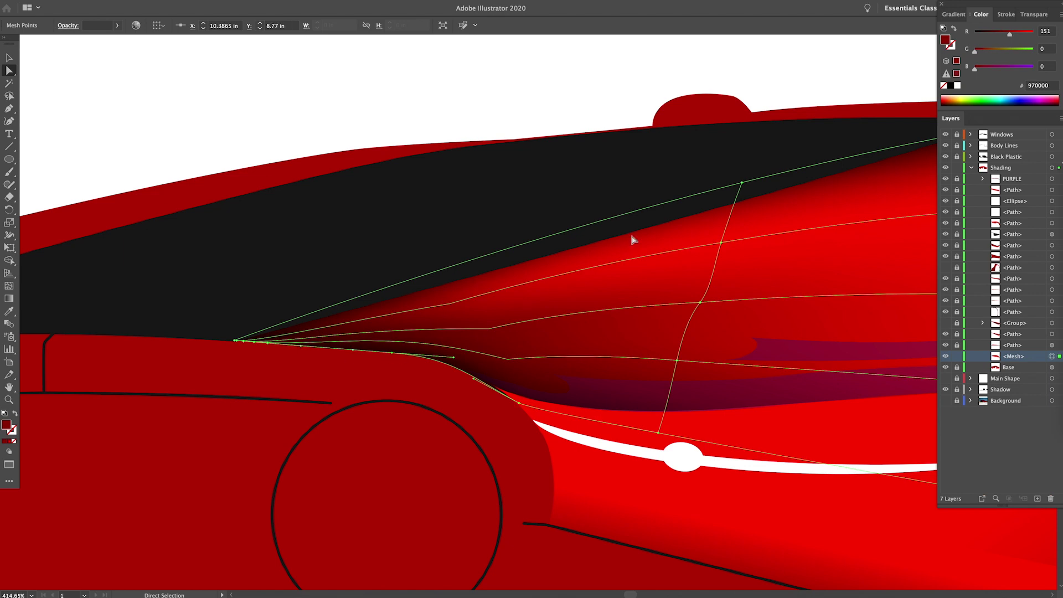
Step: Recolor the mesh points clustered at the rear tip in dark red, giving the one at the tip 740000
{"action": "left_click", "coordinate": [301, 346]}
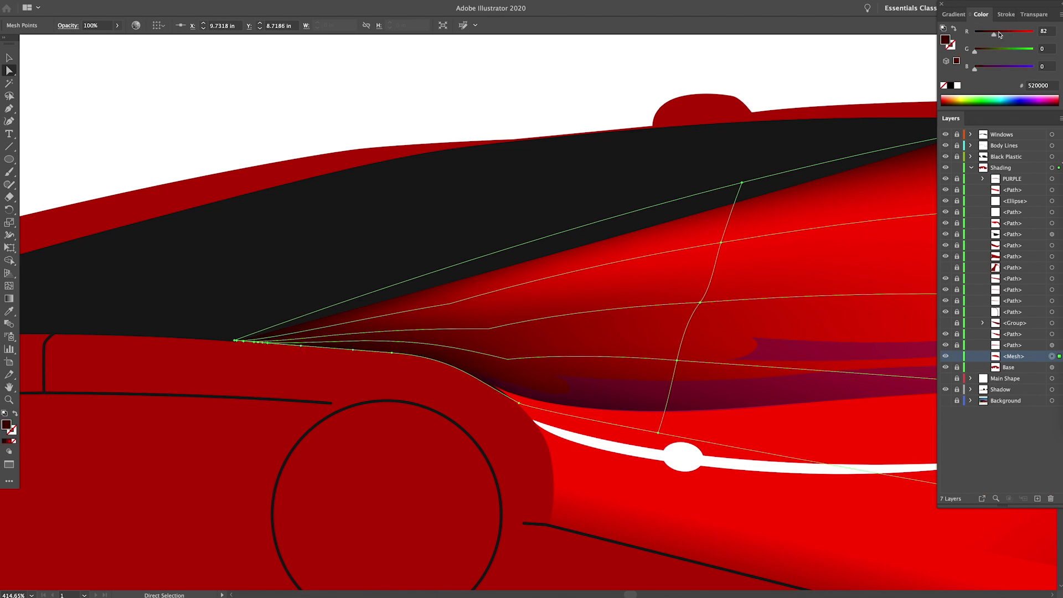
{"action": "left_click", "coordinate": [236, 342]}
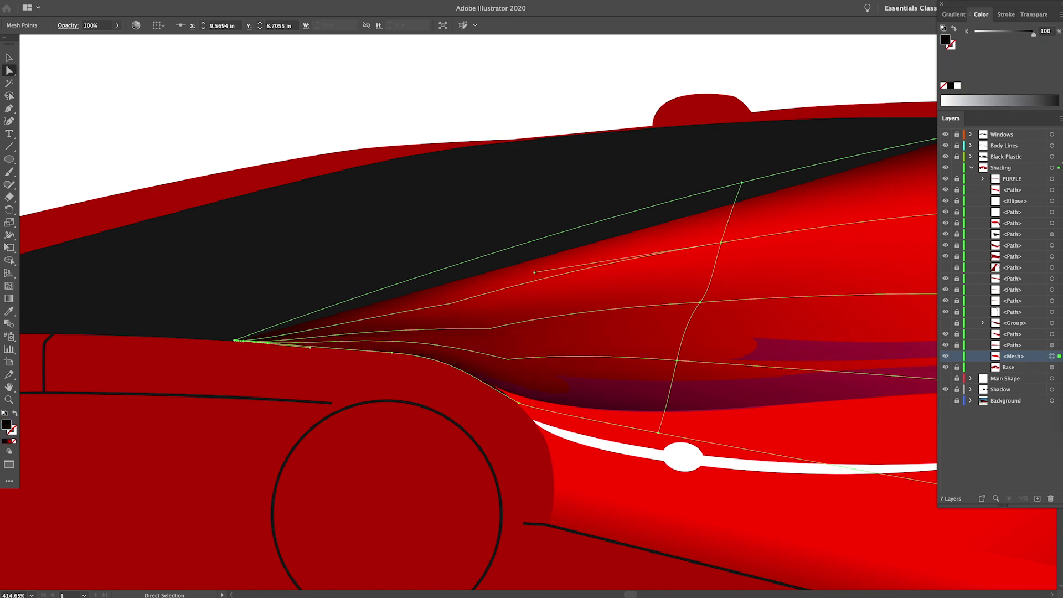
{"action": "left_click", "coordinate": [1001, 34]}
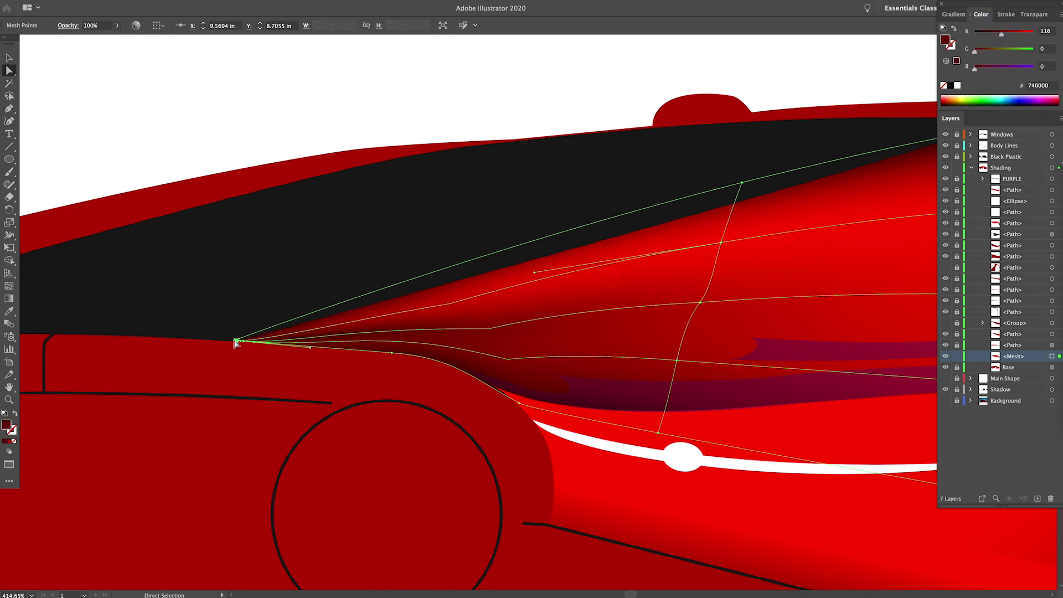
Step: Reposition the clustered mesh points at the rear tip so that they line up along the trunk edge
{"action": "left_click_drag", "start_coordinate": [267, 345], "coordinate": [393, 405]}
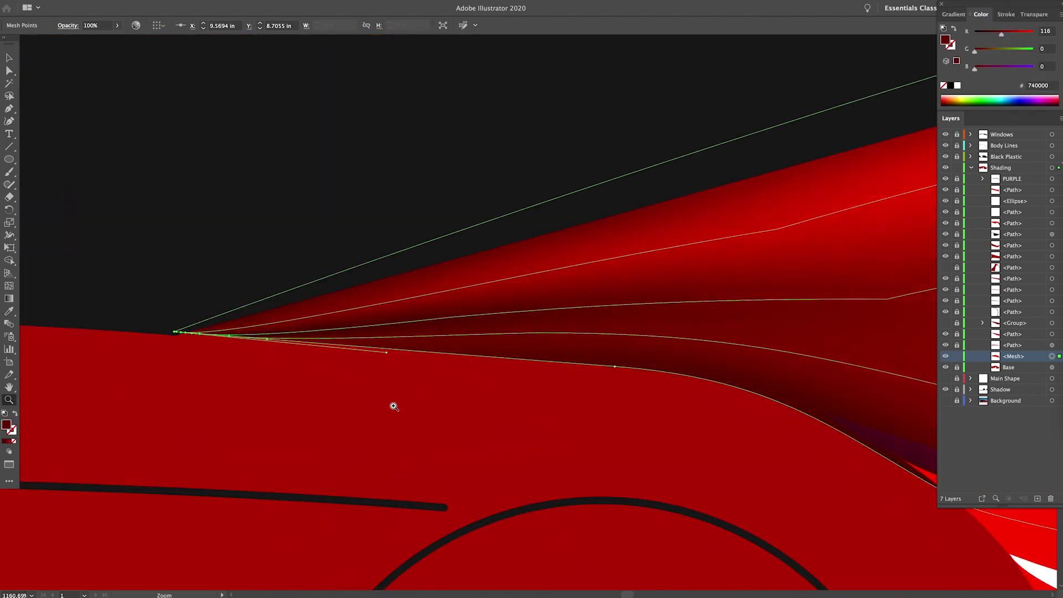
{"action": "left_click_drag", "start_coordinate": [174, 334], "coordinate": [166, 336]}
{"action": "left_click", "coordinate": [181, 333]}
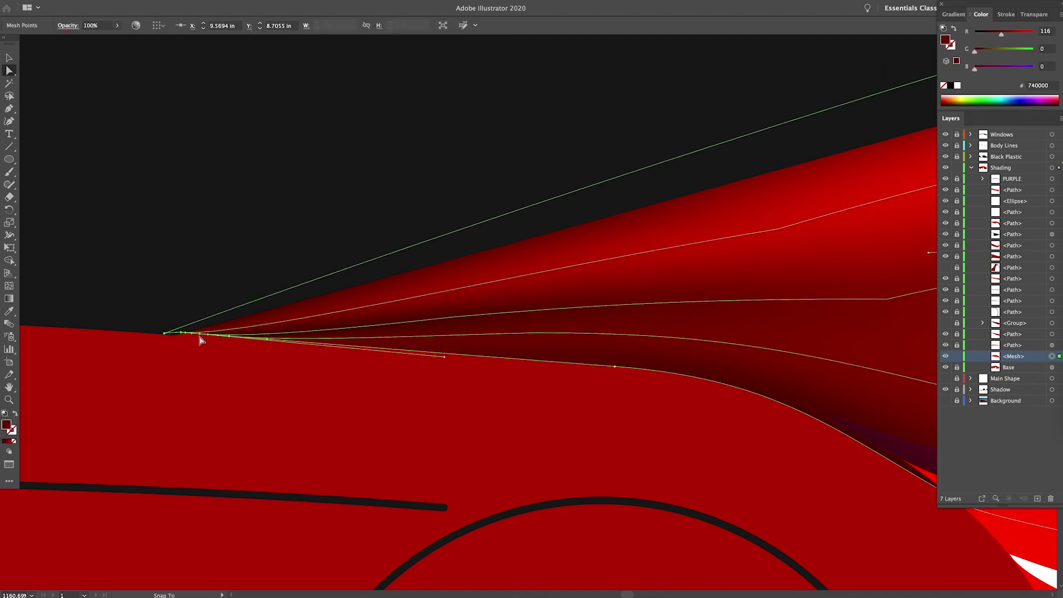
{"action": "left_click", "coordinate": [200, 338]}
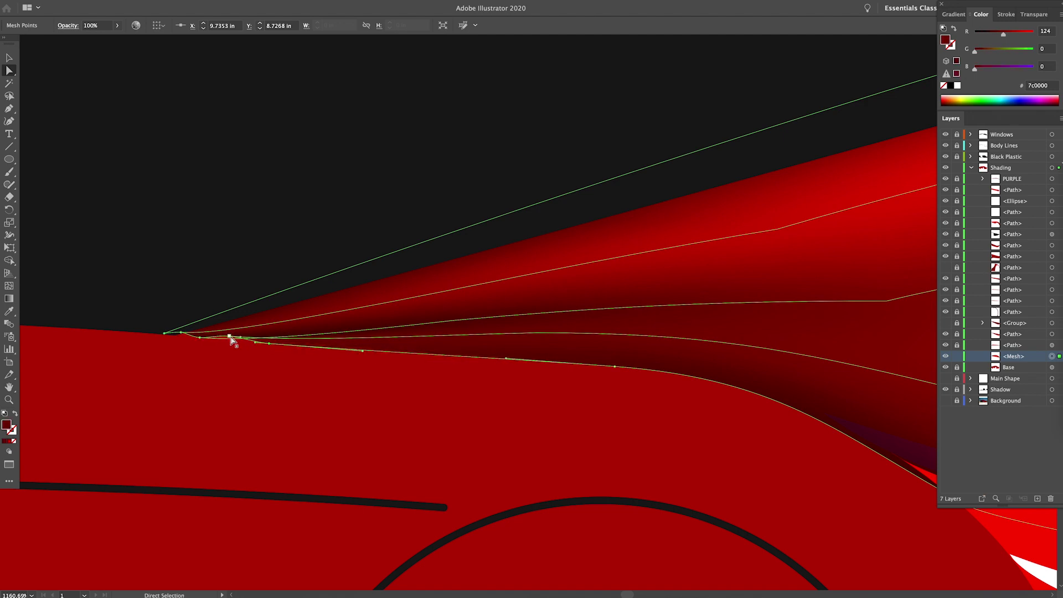
{"action": "left_click_drag", "start_coordinate": [231, 336], "coordinate": [182, 339]}
Step: Set the anchor in front of the rear tip, on the mesh's lower edge, to dark red 660000 using RGB
{"action": "left_click", "coordinate": [615, 367]}
{"action": "left_click", "coordinate": [1059, 15]}
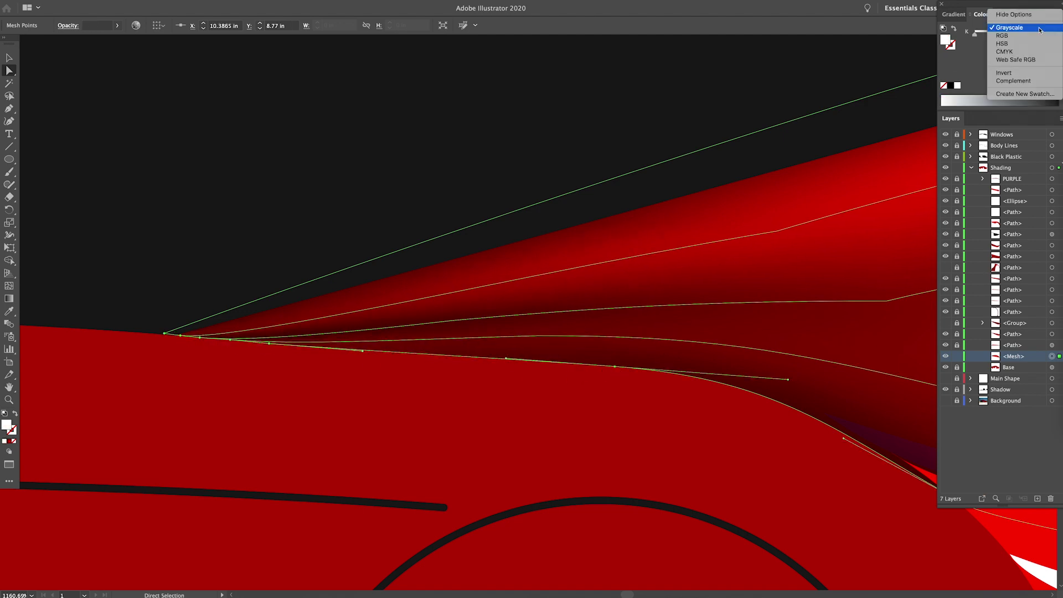
{"action": "left_click", "coordinate": [1024, 35]}
{"action": "left_click", "coordinate": [998, 33]}
{"action": "left_click", "coordinate": [973, 51]}
{"action": "left_click", "coordinate": [972, 68]}
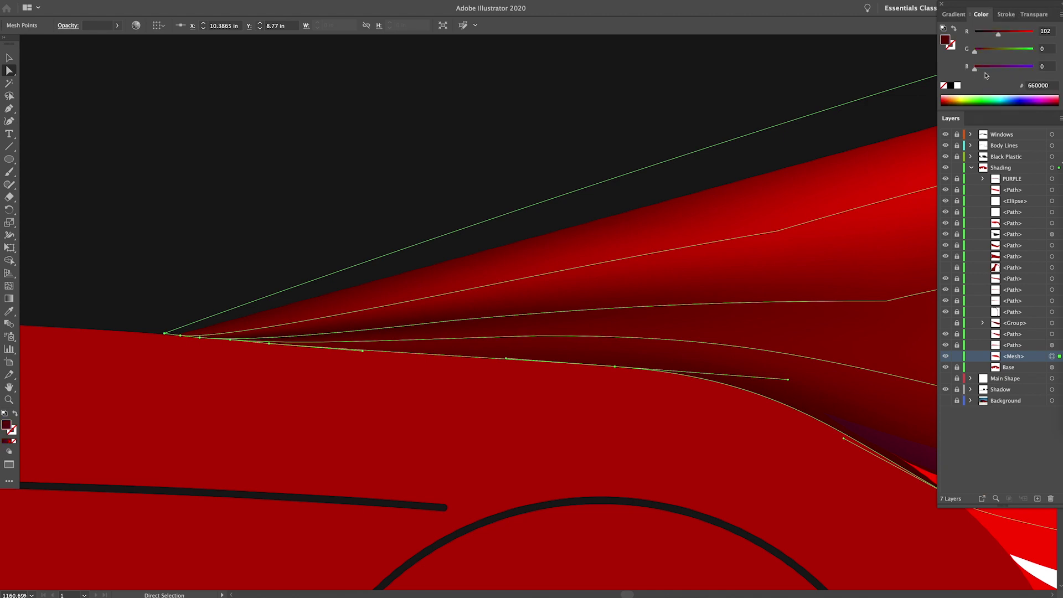
Step: Check the colors of the individual mesh points clustered at the rear tip
{"action": "left_click", "coordinate": [231, 340]}
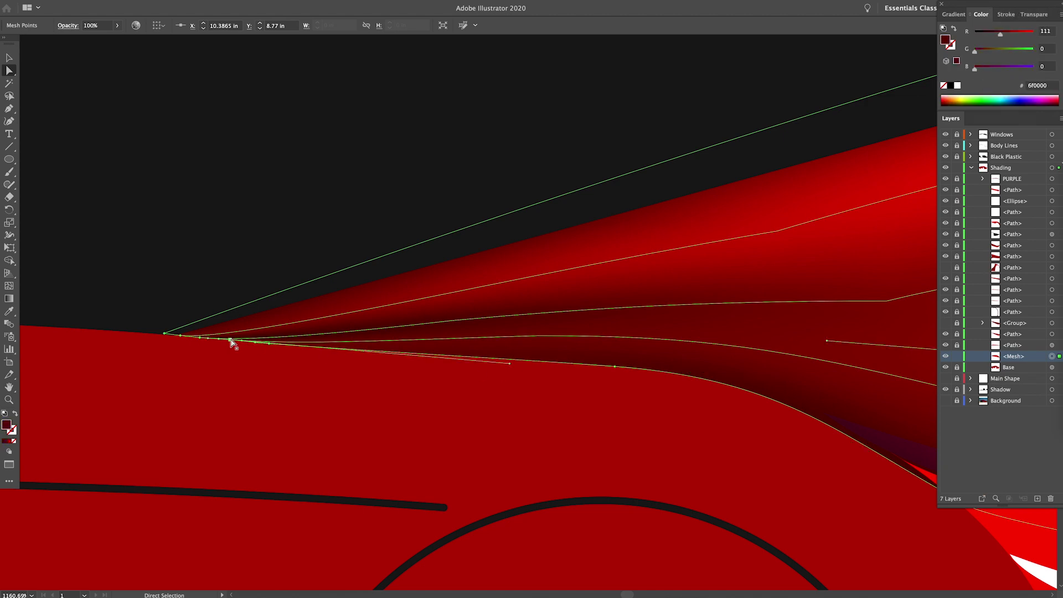
{"action": "left_click", "coordinate": [179, 337]}
{"action": "left_click", "coordinate": [162, 334]}
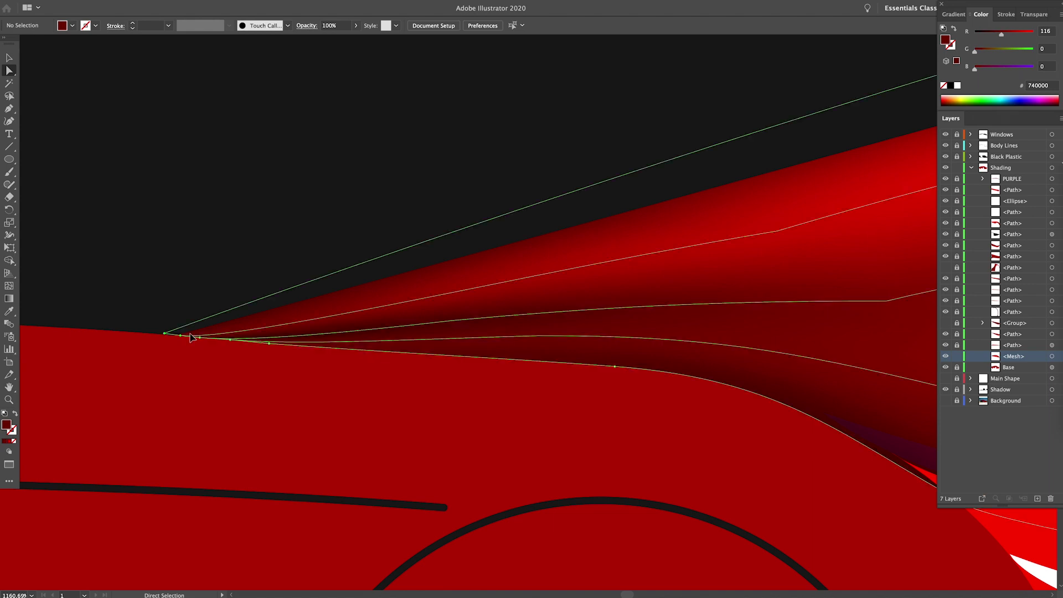
{"action": "left_click", "coordinate": [164, 334]}
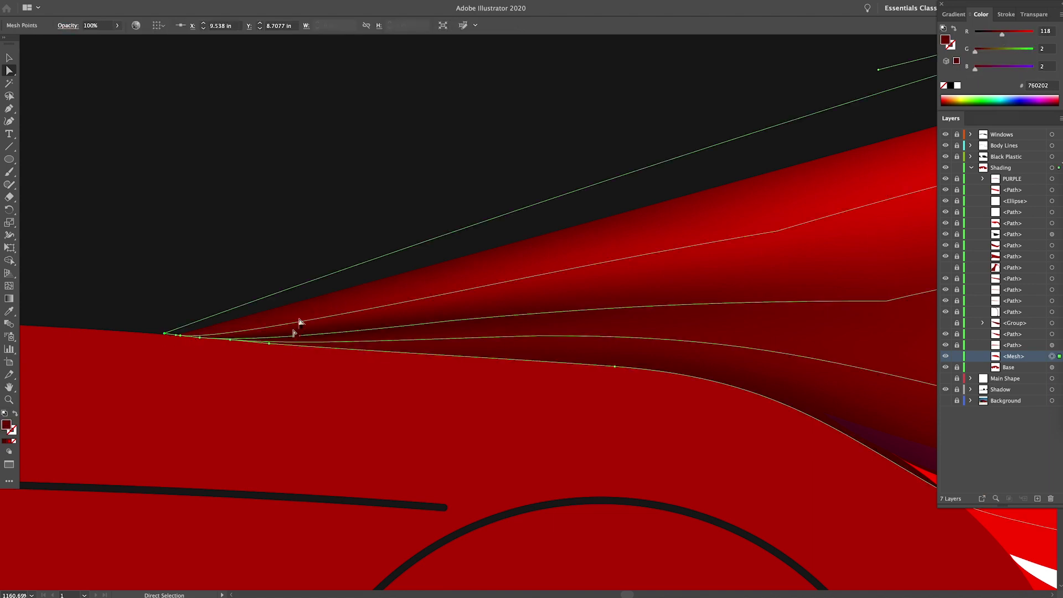
{"action": "left_click", "coordinate": [270, 345]}
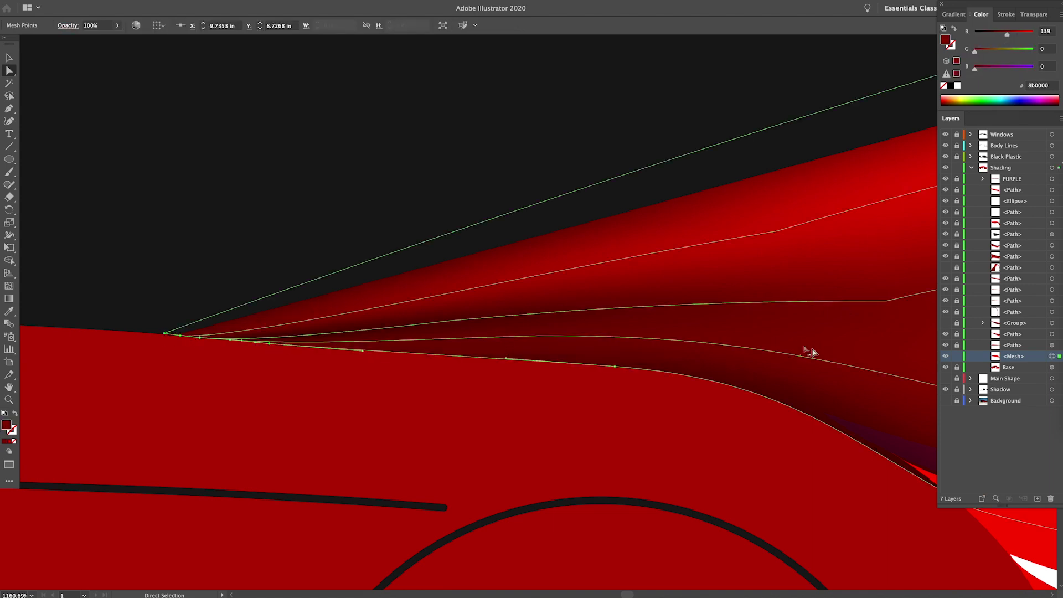
Step: Set the mesh anchor at the body edge above the taillight to a dark red of RGB 102, 1, 0
{"action": "left_click_drag", "start_coordinate": [805, 344], "coordinate": [395, 232]}
{"action": "left_click", "coordinate": [561, 395]}
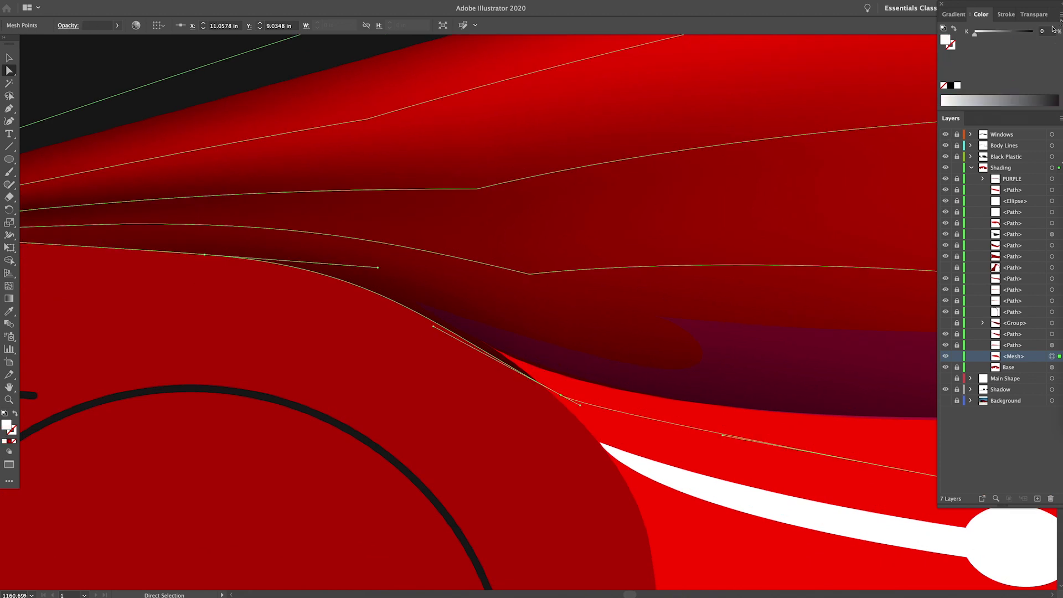
{"action": "left_click", "coordinate": [1061, 15]}
{"action": "left_click", "coordinate": [1011, 28]}
{"action": "left_click", "coordinate": [1061, 15]}
{"action": "left_click", "coordinate": [1003, 36]}
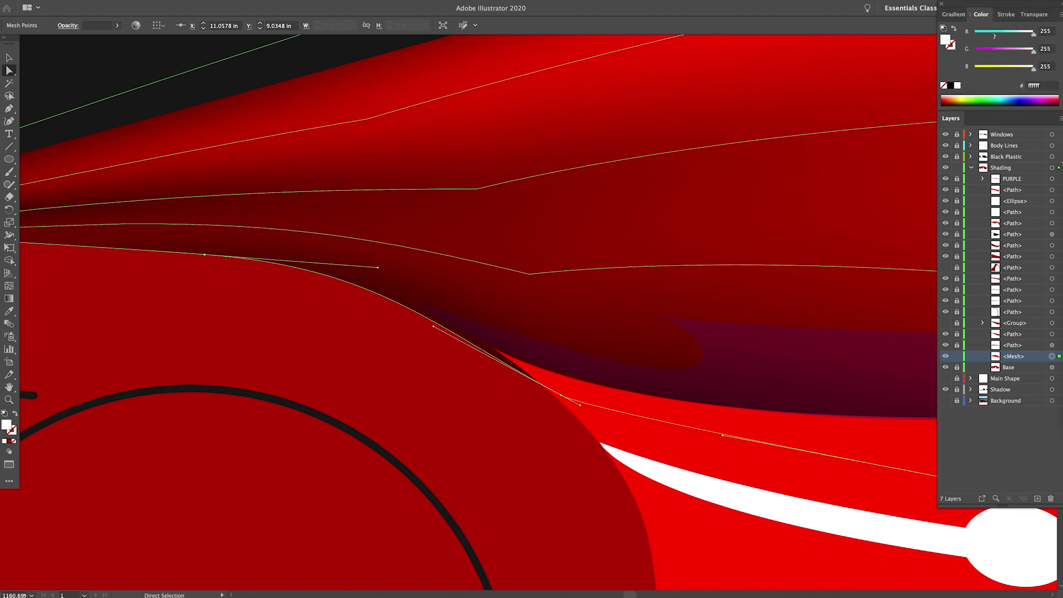
{"action": "left_click", "coordinate": [998, 33]}
{"action": "left_click", "coordinate": [974, 51]}
{"action": "left_click", "coordinate": [975, 69]}
Step: Darken the lower end point of the rear mesh column to 530000 and deselect the mesh
{"action": "scroll", "coordinate": [716, 275], "scroll_direction": "right", "scroll_amount": 10}
{"action": "scroll", "coordinate": [681, 275], "scroll_direction": "down", "scroll_amount": 2}
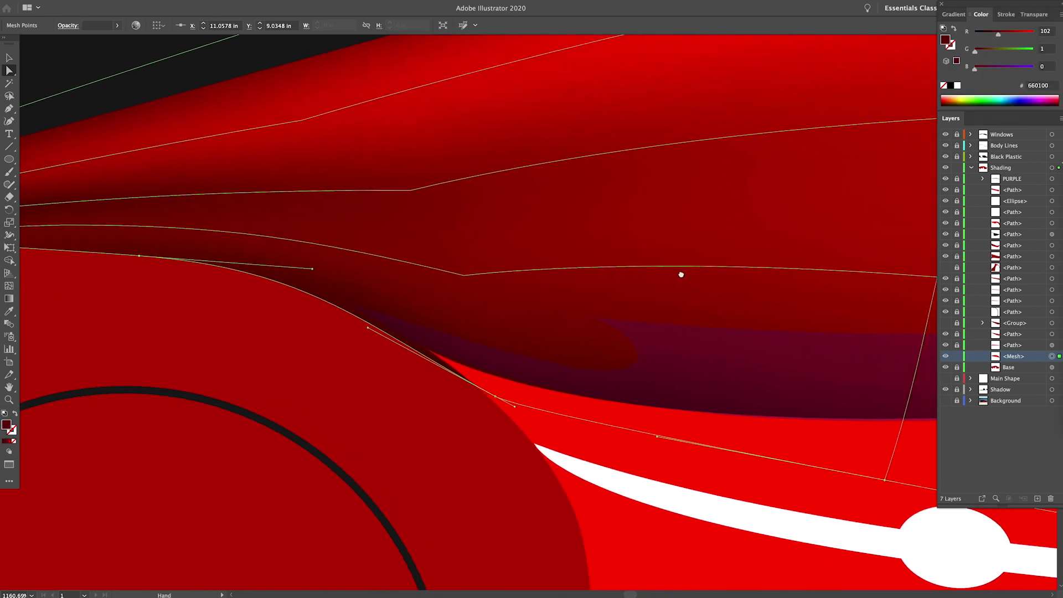
{"action": "left_click", "coordinate": [622, 437]}
{"action": "left_click", "coordinate": [1002, 35]}
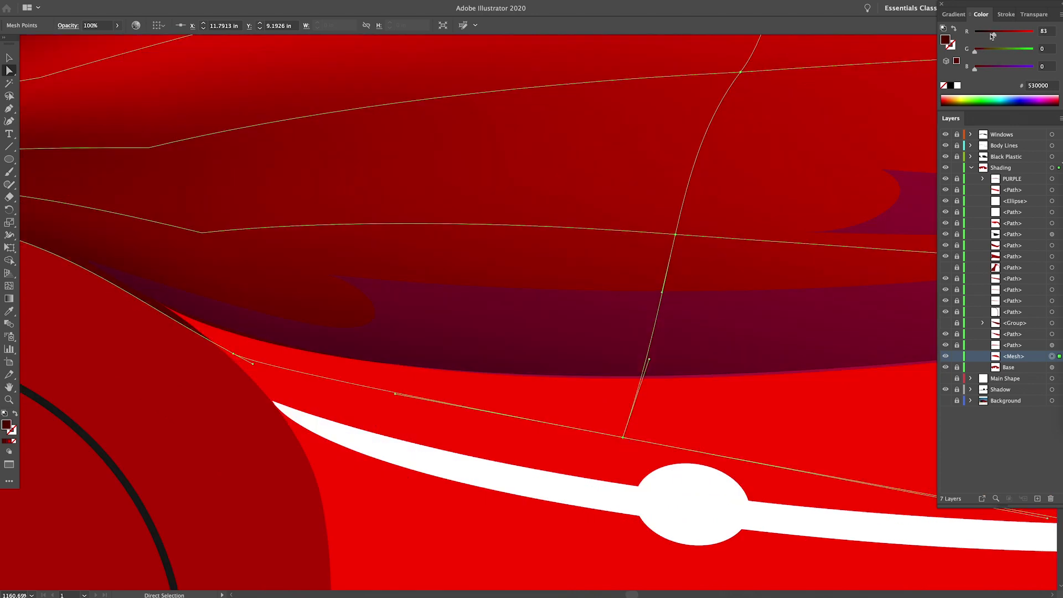
{"action": "key", "text": "ctrl+0"}
{"action": "key", "text": "v"}
{"action": "left_click", "coordinate": [576, 184]}
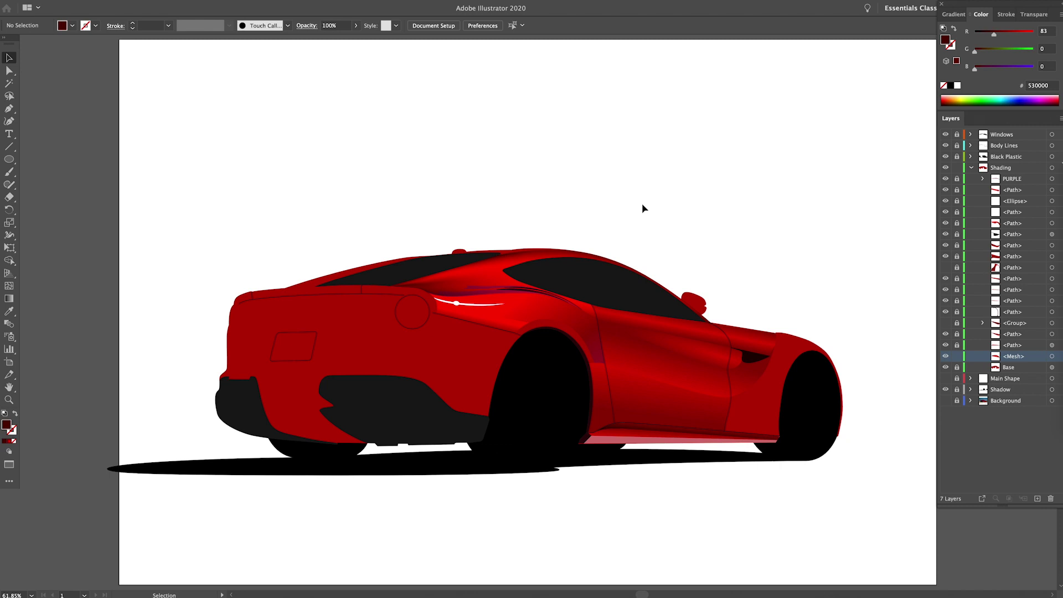
Step: Raise the middle column's upper inner mesh point slightly and lift the rearward handle of its lower inner point
{"action": "key", "text": "z"}
{"action": "left_click", "coordinate": [510, 317]}
{"action": "left_click", "coordinate": [510, 318]}
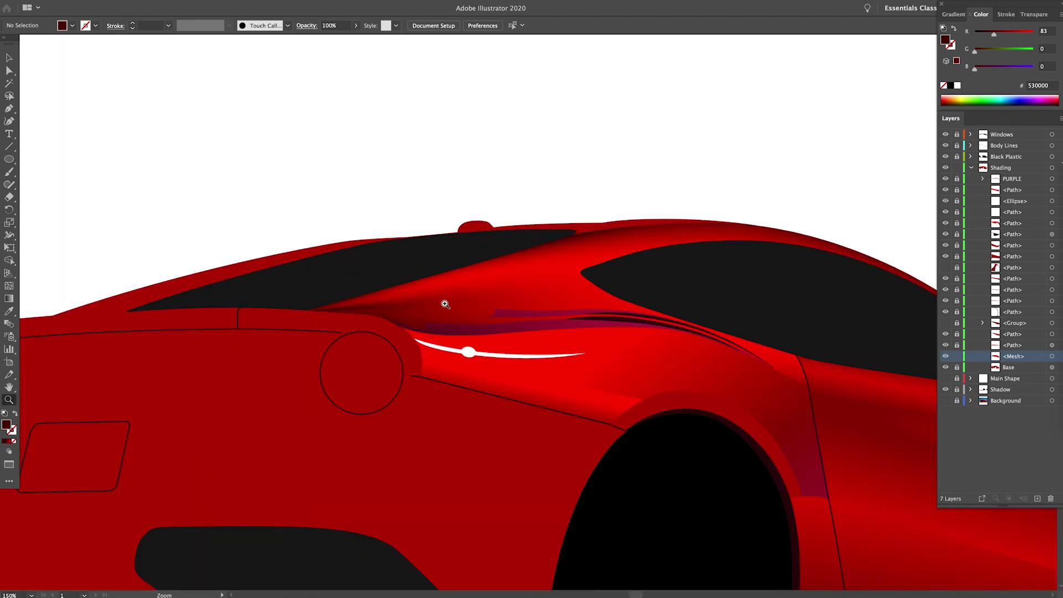
{"action": "left_click", "coordinate": [445, 304]}
{"action": "key", "text": "a"}
{"action": "left_click", "coordinate": [510, 326]}
{"action": "left_click", "coordinate": [476, 330]}
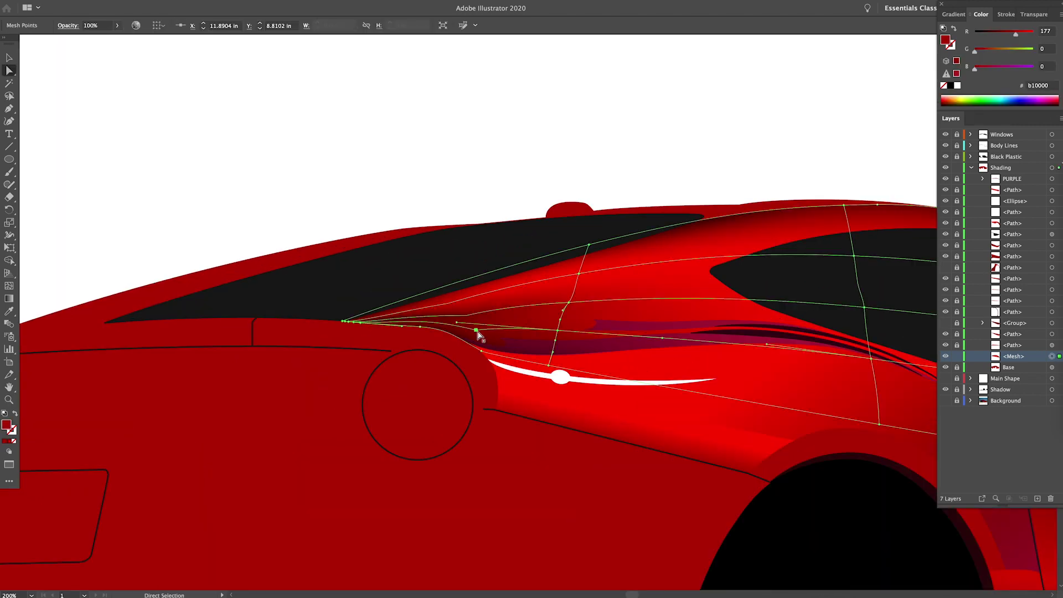
{"action": "left_click", "coordinate": [475, 308]}
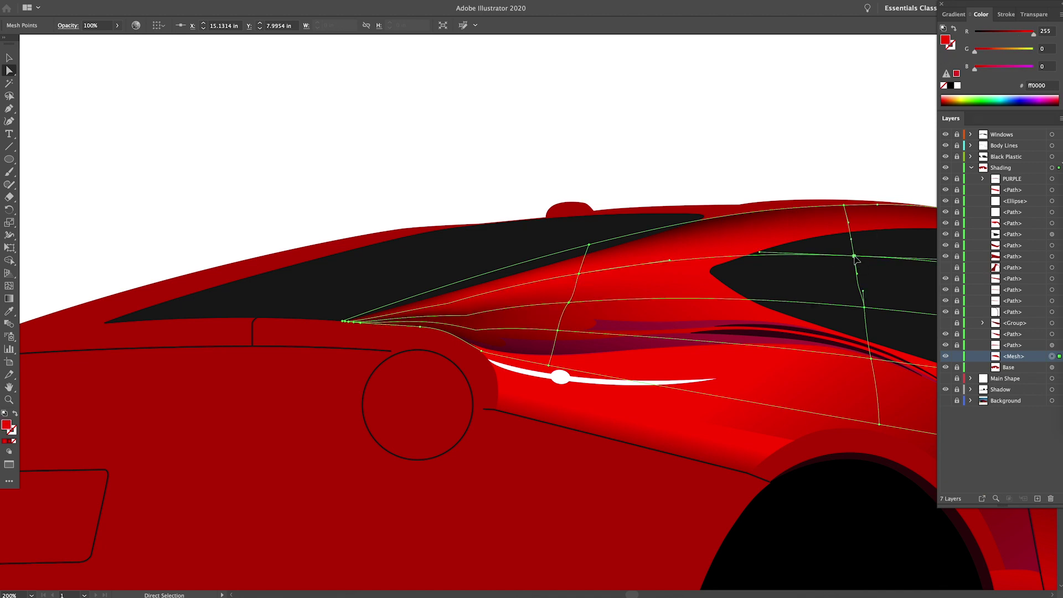
{"action": "left_click_drag", "start_coordinate": [855, 258], "coordinate": [854, 247]}
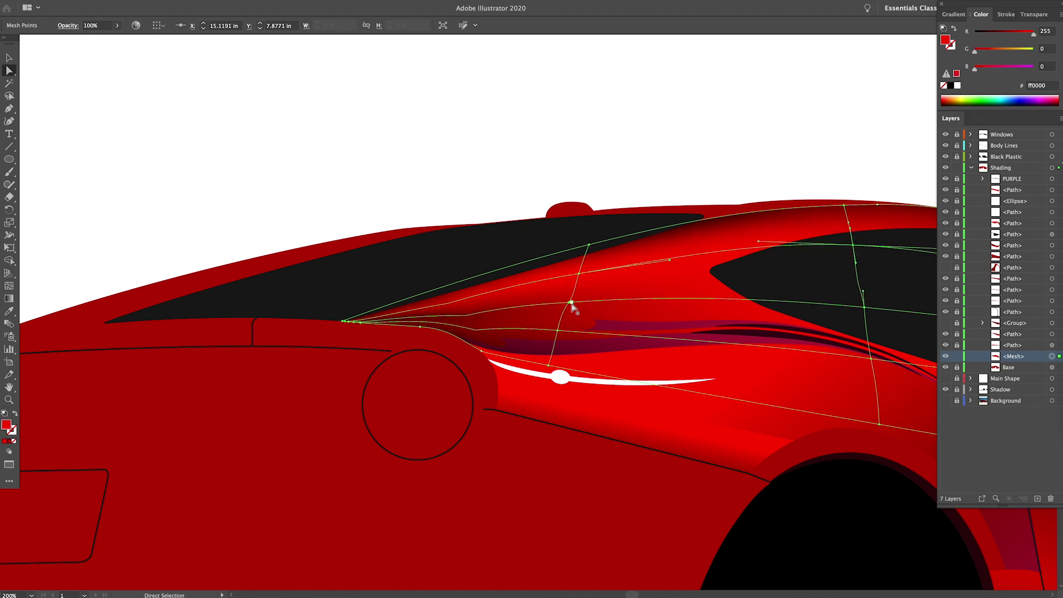
{"action": "left_click_drag", "start_coordinate": [571, 304], "coordinate": [559, 334]}
{"action": "left_click_drag", "start_coordinate": [766, 347], "coordinate": [760, 337]}
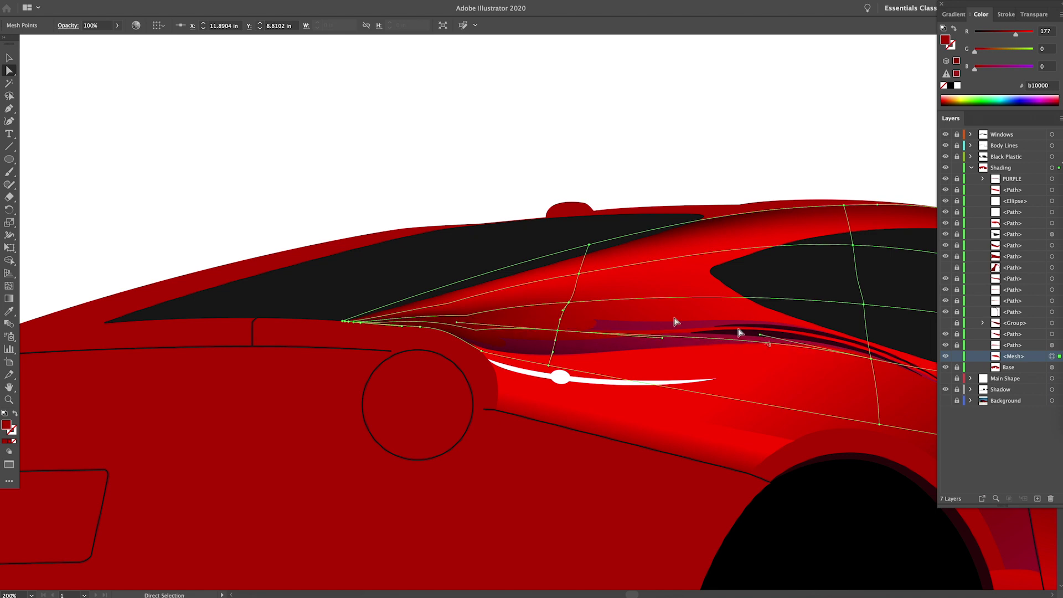
Step: Move the rear column's middle mesh point slightly down and forward, and bend its row's rear handle downward
{"action": "left_click_drag", "start_coordinate": [569, 303], "coordinate": [569, 303]}
{"action": "left_click_drag", "start_coordinate": [569, 303], "coordinate": [571, 298]}
{"action": "left_click_drag", "start_coordinate": [467, 316], "coordinate": [477, 324]}
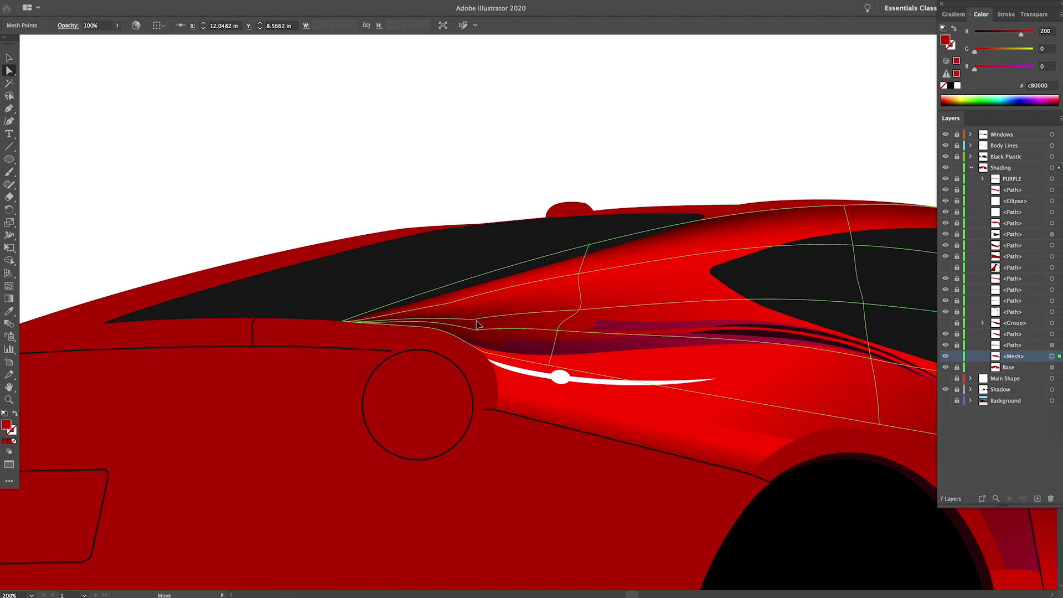
Step: Adjust the rear column's middle mesh point and set the mesh point directly beneath it to red c70000
{"action": "left_click", "coordinate": [538, 420]}
{"action": "left_click", "coordinate": [573, 296]}
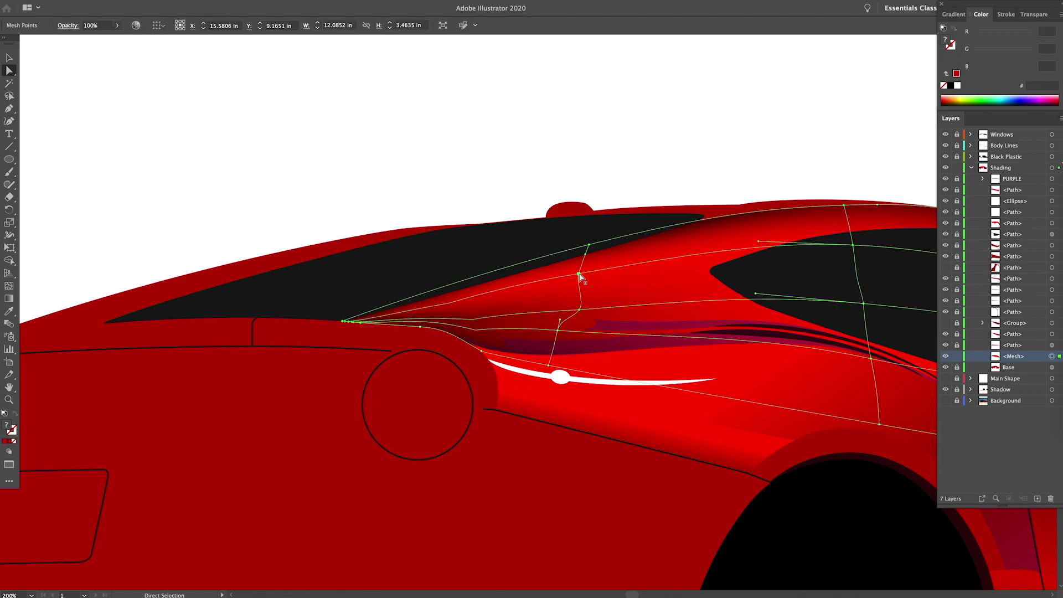
{"action": "left_click", "coordinate": [579, 309]}
{"action": "left_click", "coordinate": [579, 310]}
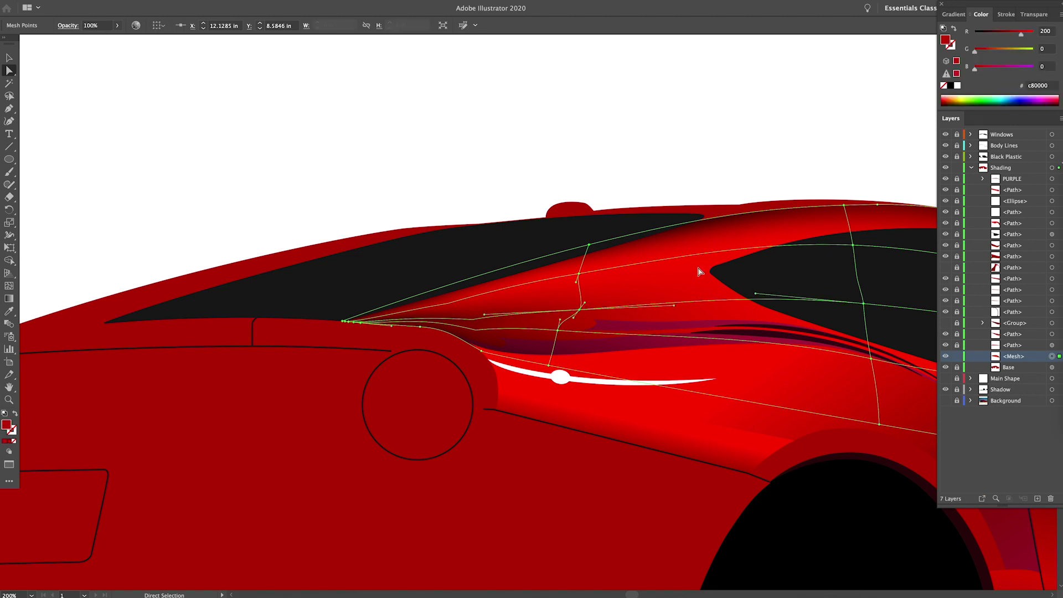
{"action": "left_click", "coordinate": [558, 331]}
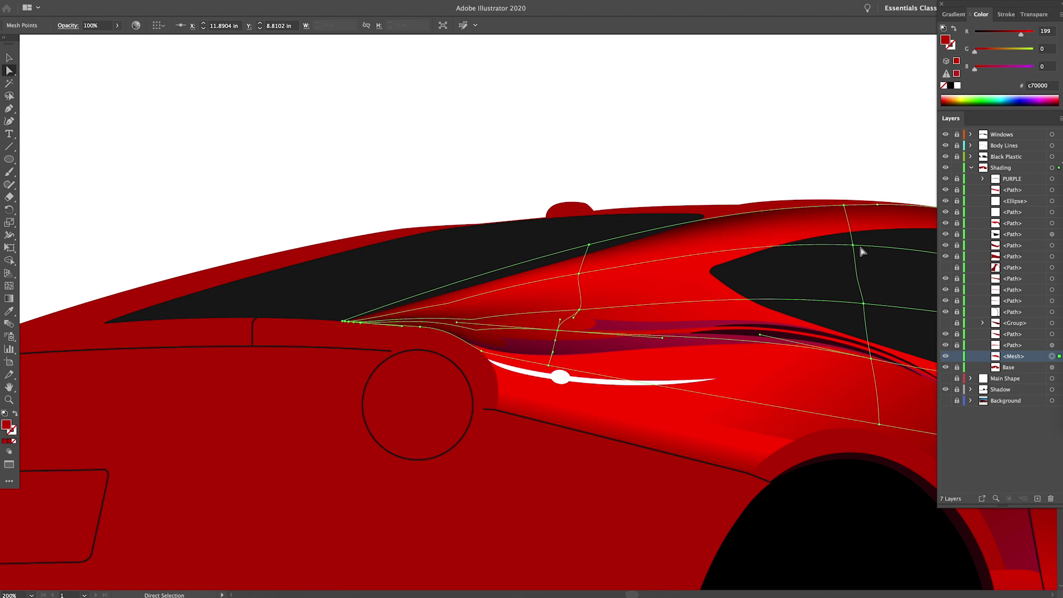
Step: Raise the front column's second mesh point along the roofline and lift the row handles of the second points in the front and middle columns
{"action": "left_click_drag", "start_coordinate": [860, 252], "coordinate": [386, 222]}
{"action": "left_click_drag", "start_coordinate": [667, 279], "coordinate": [656, 264]}
{"action": "left_click_drag", "start_coordinate": [563, 232], "coordinate": [554, 223]}
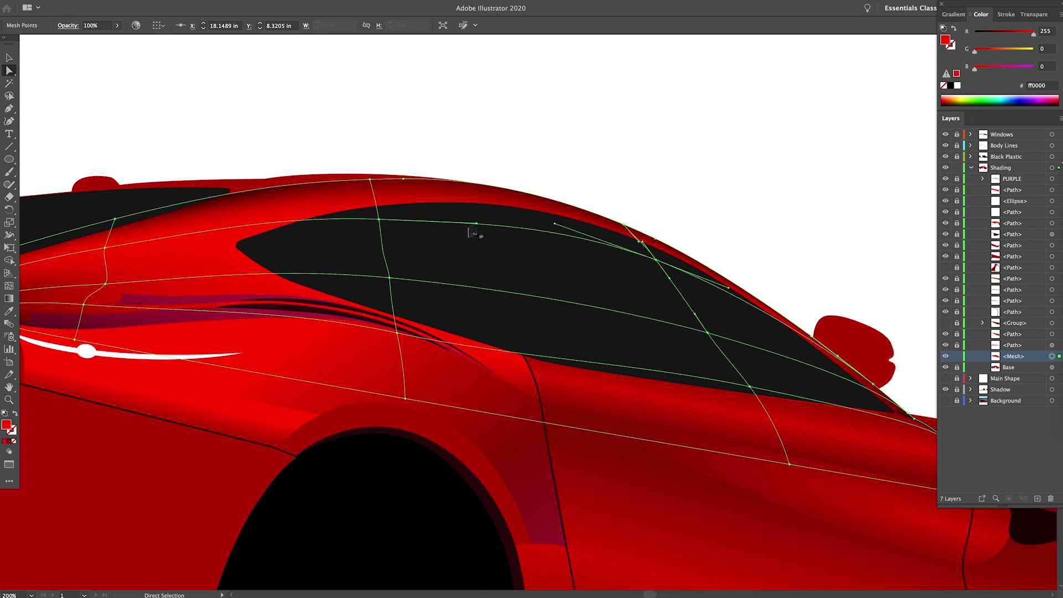
{"action": "left_click", "coordinate": [380, 223]}
{"action": "left_click_drag", "start_coordinate": [477, 224], "coordinate": [484, 219]}
Step: Nudge the middle column's two uppermost mesh points slightly up toward the roofline and deselect the mesh
{"action": "left_click_drag", "start_coordinate": [326, 269], "coordinate": [505, 284]}
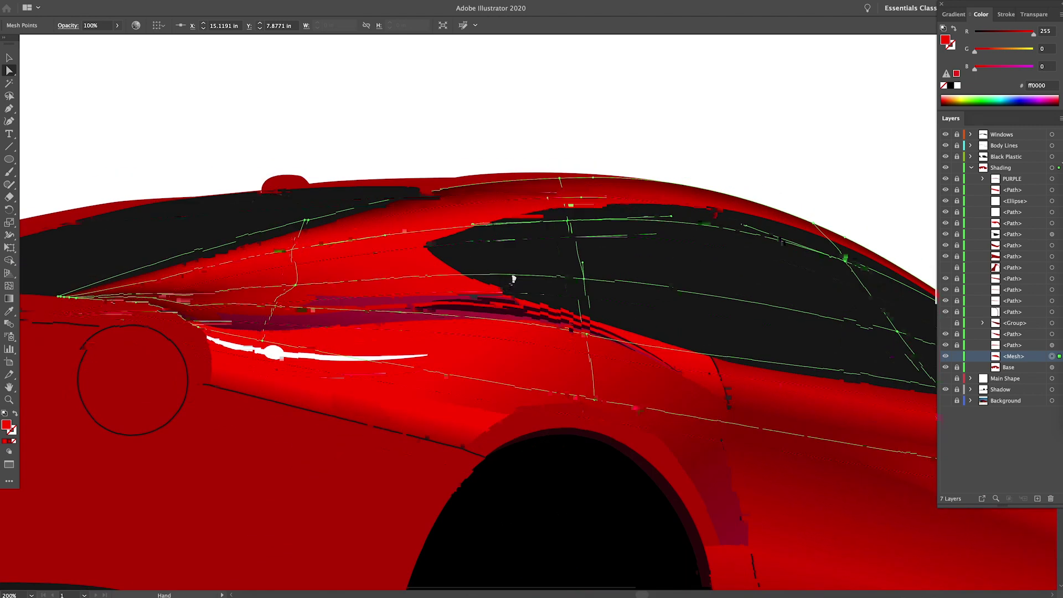
{"action": "left_click", "coordinate": [546, 198]}
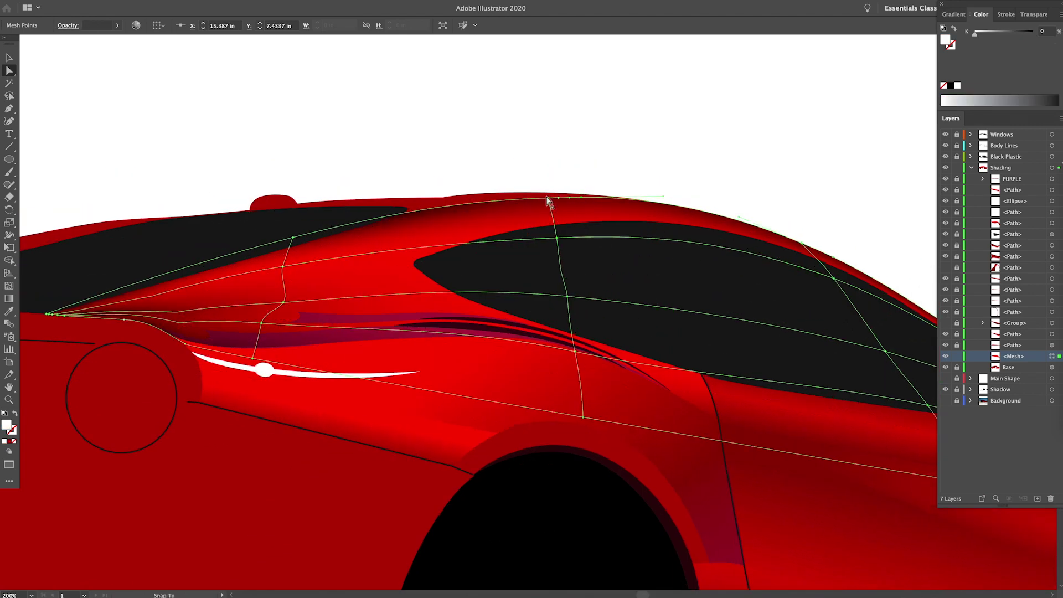
{"action": "left_click", "coordinate": [590, 178]}
{"action": "left_click", "coordinate": [558, 238]}
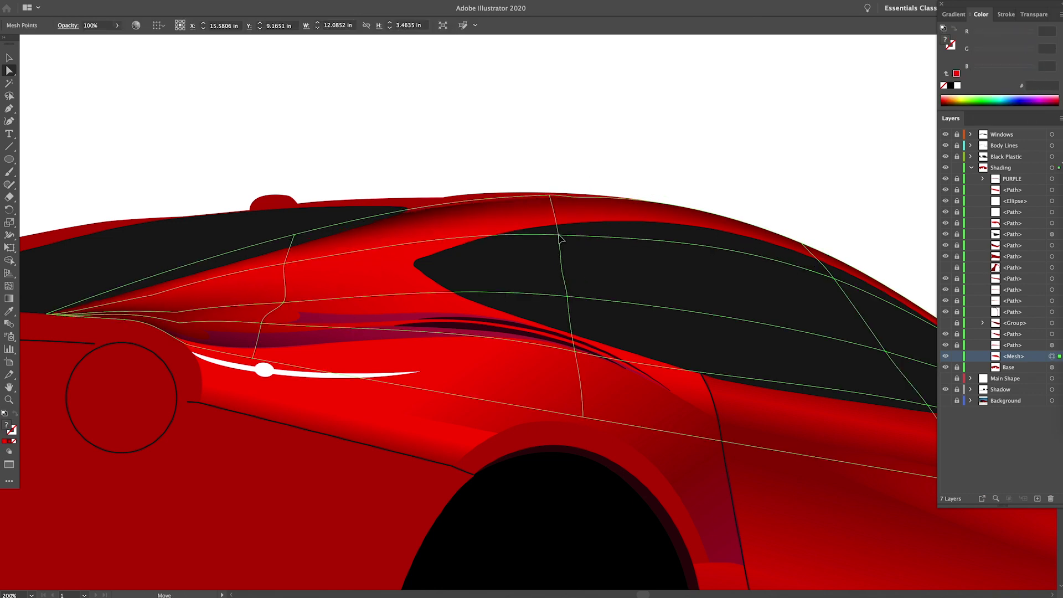
{"action": "key", "text": "z"}
{"action": "left_click", "coordinate": [594, 269], "text": "alt"}
{"action": "left_click", "coordinate": [594, 269], "text": "alt"}
{"action": "left_click_drag", "start_coordinate": [715, 381], "coordinate": [646, 323]}
{"action": "key", "text": "v"}
{"action": "left_click", "coordinate": [479, 215]}
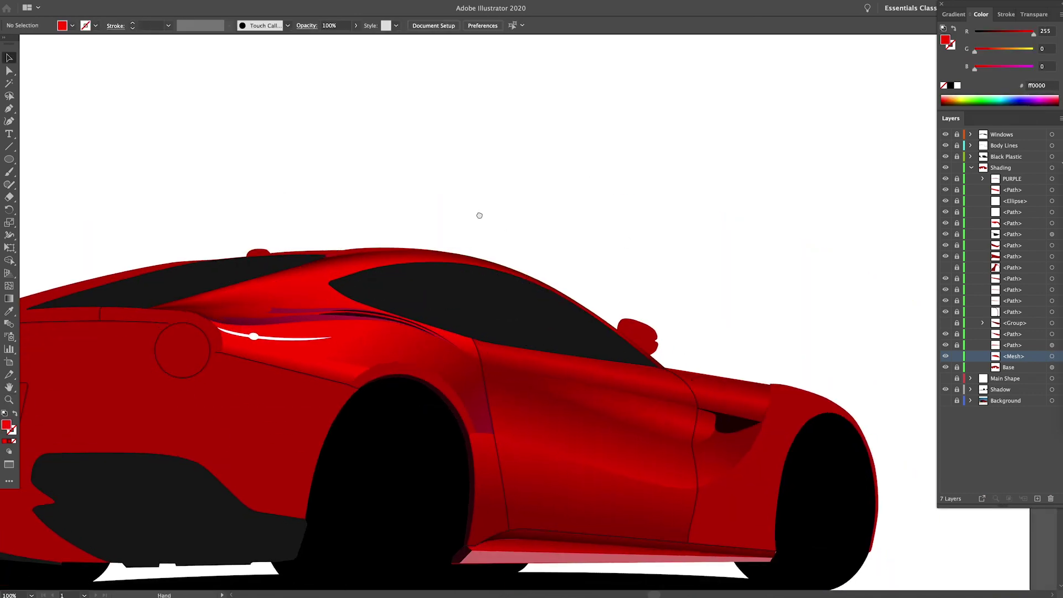
Step: Darken the rear column's middle mesh point to b20000 and deselect the mesh
{"action": "left_click_drag", "start_coordinate": [229, 308], "coordinate": [345, 279]}
{"action": "left_click", "coordinate": [343, 282]}
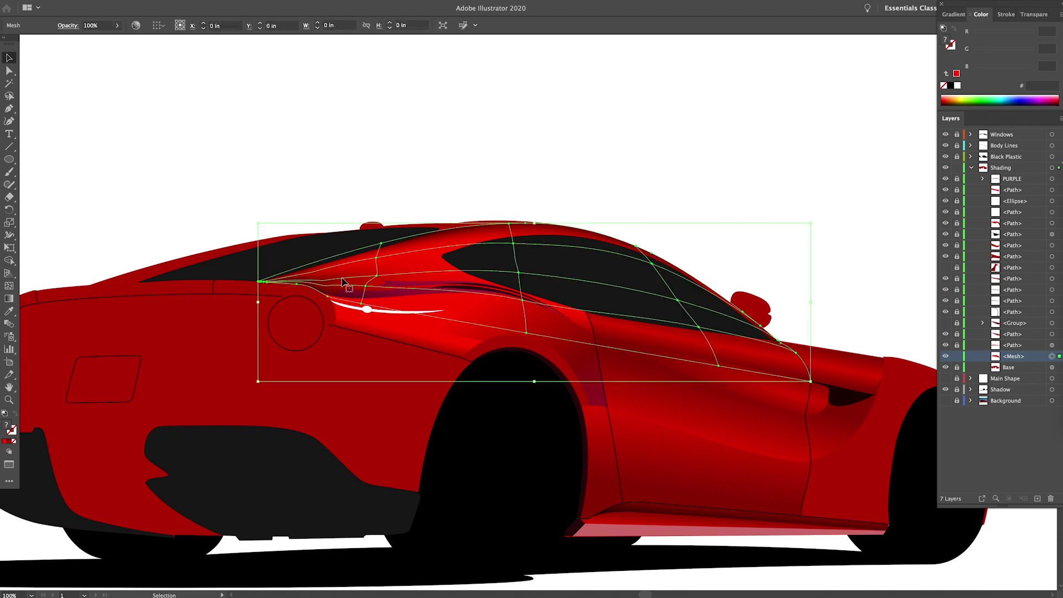
{"action": "key", "text": "a"}
{"action": "left_click", "coordinate": [377, 276]}
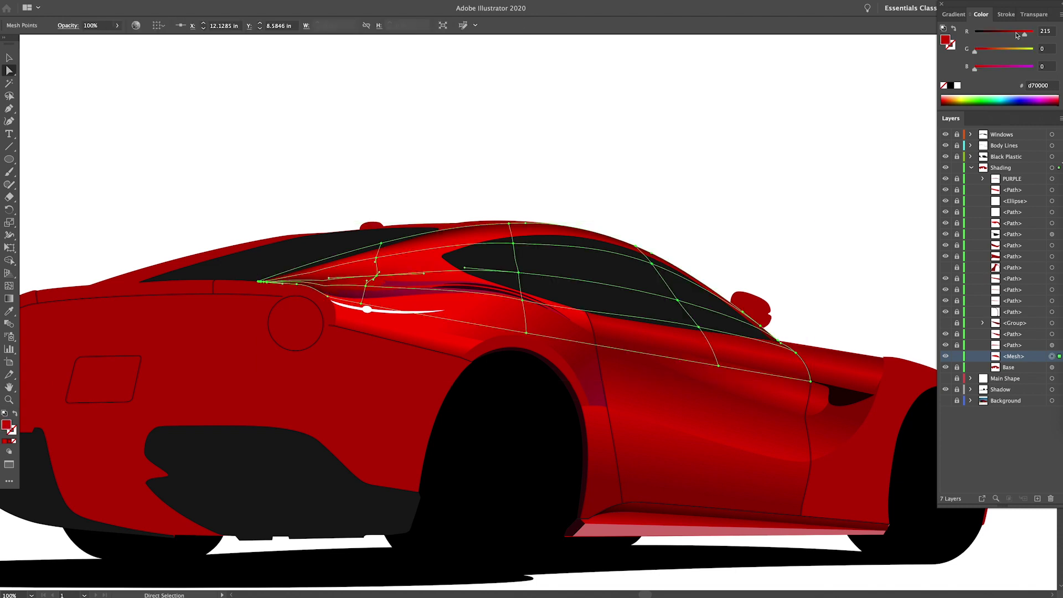
{"action": "key", "text": "v"}
{"action": "left_click", "coordinate": [575, 144]}
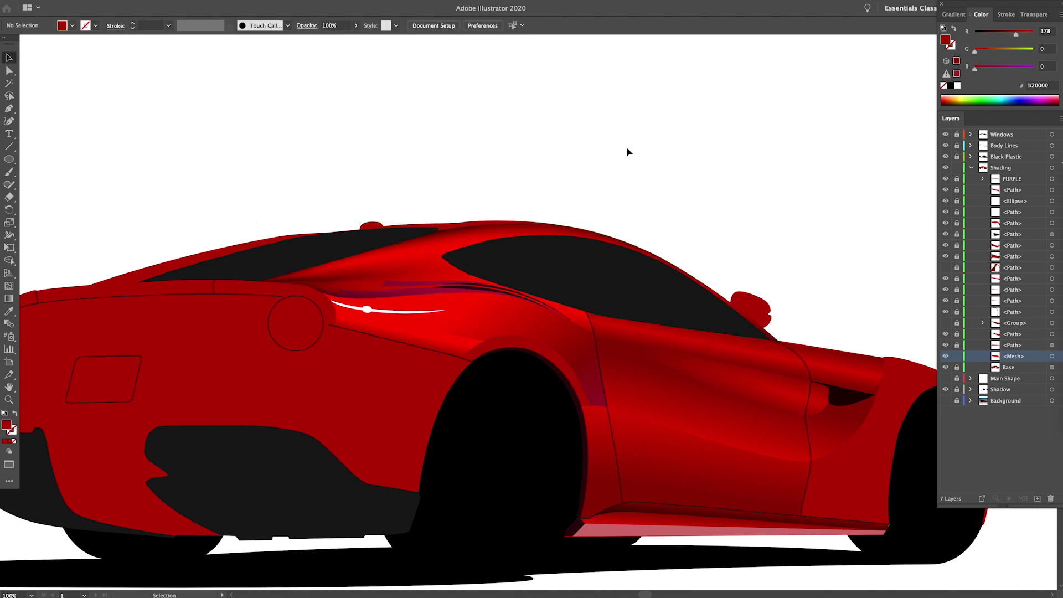
Step: Examine the mesh shading on the roof and rear quarter close up and across the whole car
{"action": "left_click", "coordinate": [394, 297]}
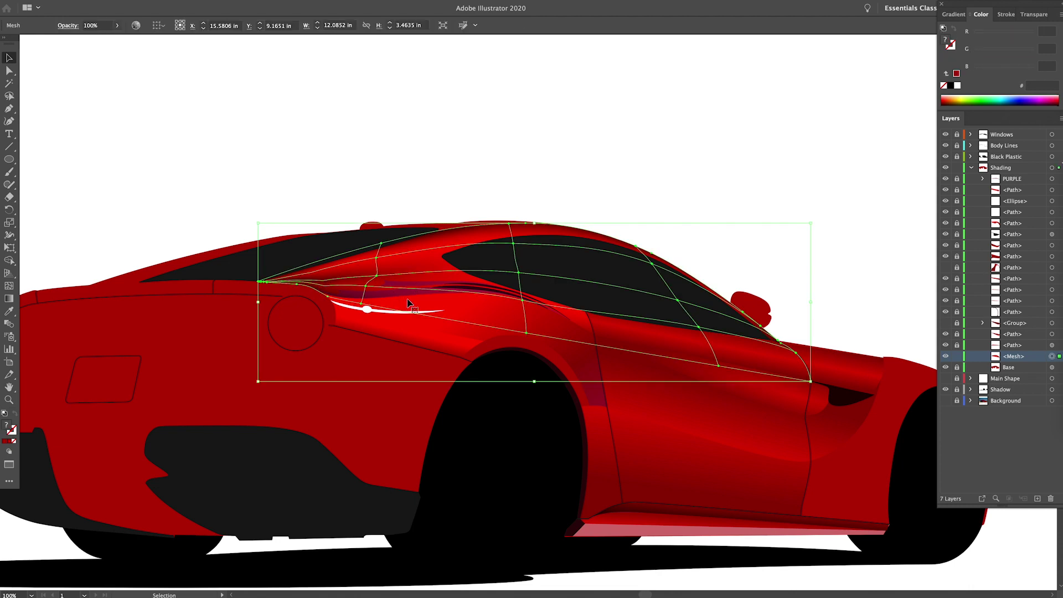
{"action": "key", "text": "z"}
{"action": "left_click", "coordinate": [583, 294]}
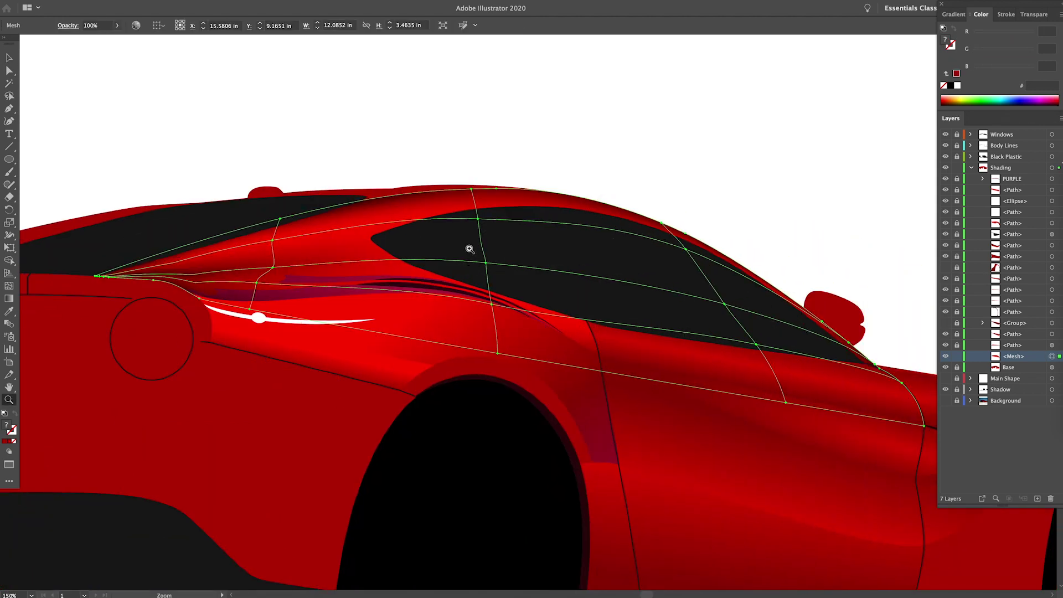
{"action": "key", "text": "space"}
{"action": "mouse_move", "coordinate": [543, 368]}
{"action": "left_mouse_down"}
{"action": "mouse_move", "coordinate": [394, 343]}
{"action": "mouse_move", "coordinate": [547, 361]}
{"action": "left_mouse_up"}
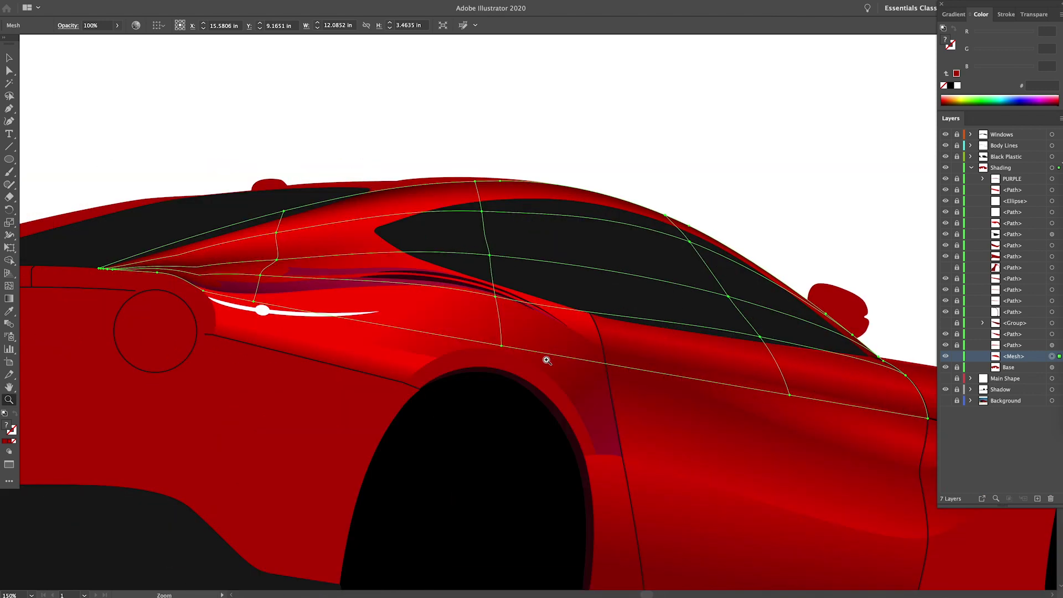
{"action": "left_click_drag", "start_coordinate": [347, 361], "coordinate": [429, 372]}
{"action": "key", "text": "ctrl+0"}
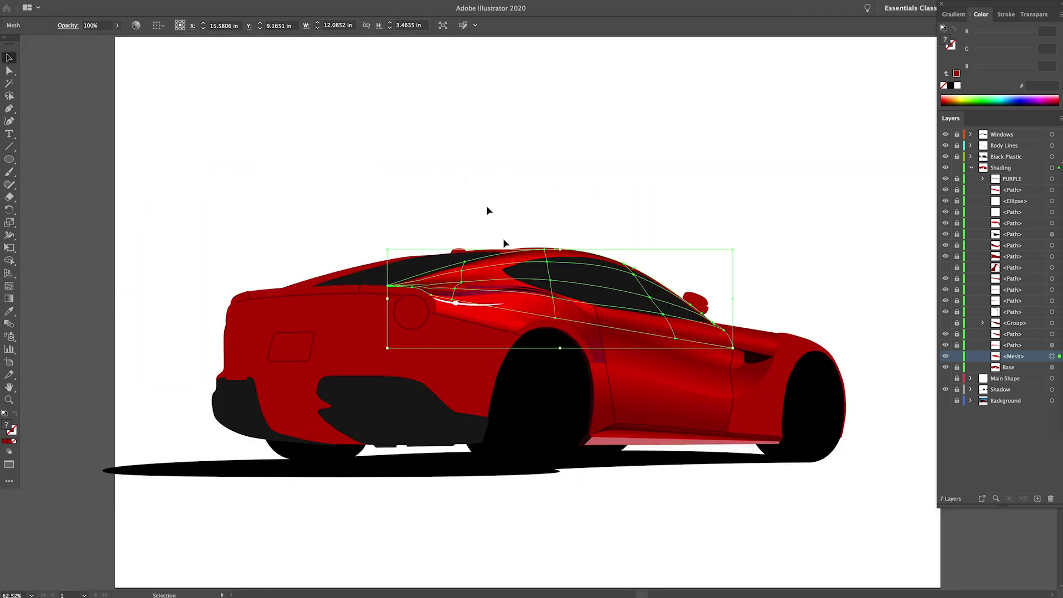
{"action": "left_click", "coordinate": [699, 488]}
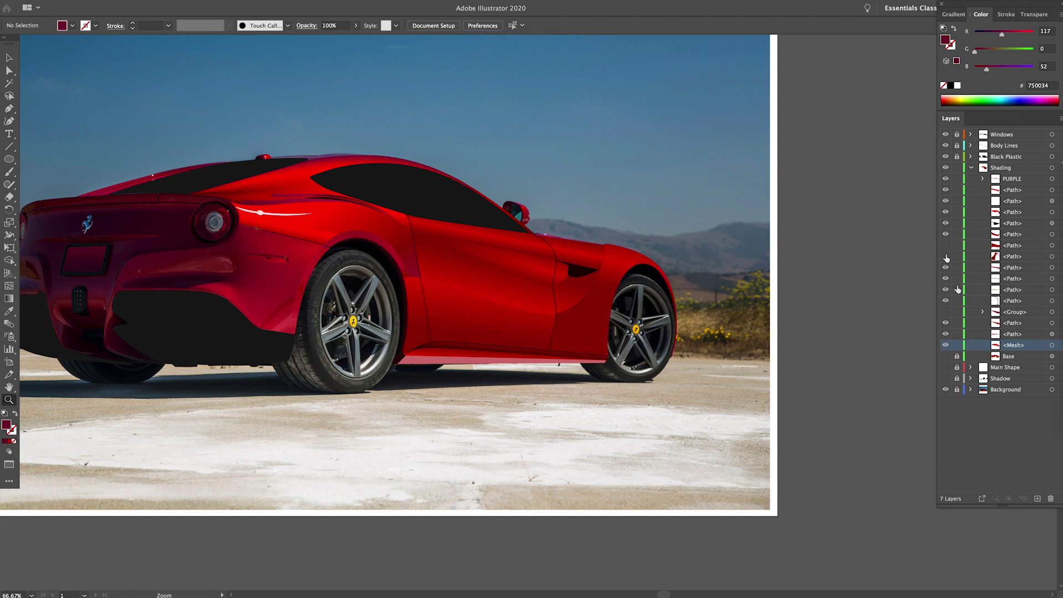
Step: Hide the red shading path over the side and start a curved Pen outline for the lower door reflection over the photo
{"action": "left_click", "coordinate": [945, 256]}
{"action": "left_click", "coordinate": [533, 366]}
{"action": "left_click", "coordinate": [352, 306]}
{"action": "left_click_drag", "start_coordinate": [410, 282], "coordinate": [460, 282]}
{"action": "left_click_drag", "start_coordinate": [570, 312], "coordinate": [604, 326]}
{"action": "left_click_drag", "start_coordinate": [557, 336], "coordinate": [526, 337]}
Step: Compare the lower side with the photo by switching the shading paths around the sill off and back on
{"action": "left_click", "coordinate": [945, 289]}
{"action": "left_click", "coordinate": [945, 301]}
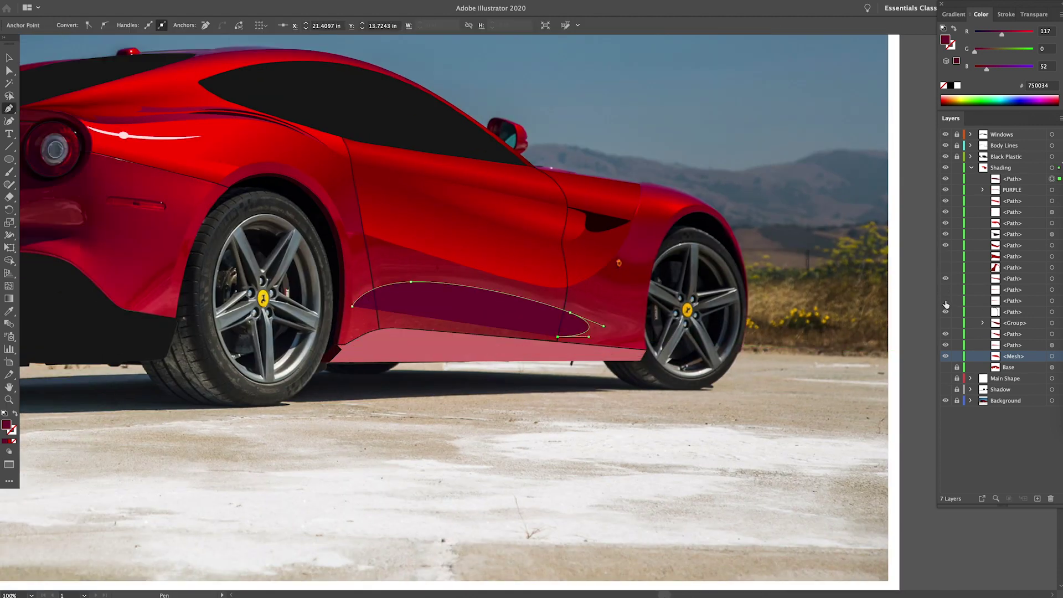
{"action": "left_click", "coordinate": [945, 346]}
{"action": "left_click", "coordinate": [945, 346]}
{"action": "left_click", "coordinate": [945, 300]}
{"action": "left_click", "coordinate": [945, 289]}
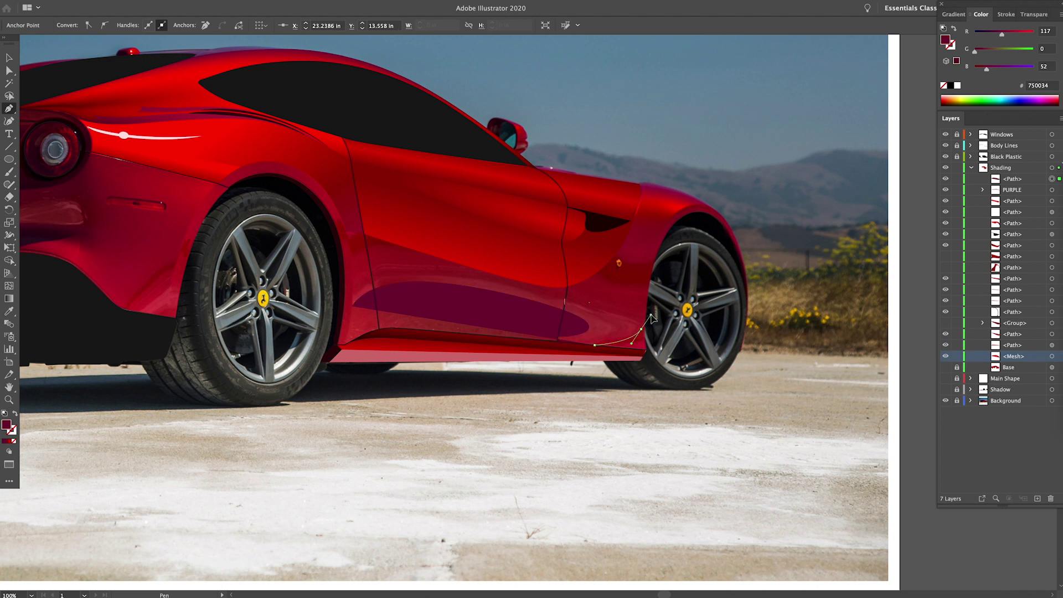
Step: Try to carry the reflection outline to the front wheel and close it behind the door's rear edge
{"action": "left_click_drag", "start_coordinate": [651, 314], "coordinate": [652, 314]}
{"action": "left_click_drag", "start_coordinate": [493, 283], "coordinate": [418, 273]}
{"action": "left_click_drag", "start_coordinate": [352, 305], "coordinate": [314, 330]}
{"action": "key", "text": "v"}
{"action": "left_click", "coordinate": [552, 387]}
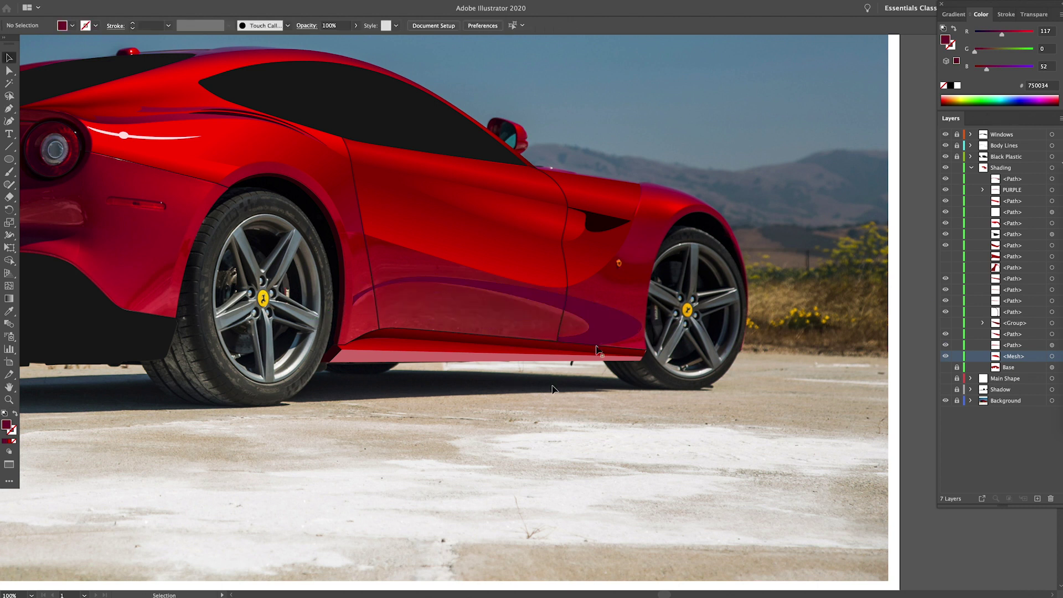
Step: Continue the reflection outline to the front wheel arch, curve it back above the first edge and close it as a crescent
{"action": "left_click", "coordinate": [598, 349]}
{"action": "key", "text": "p"}
{"action": "left_click", "coordinate": [617, 336]}
{"action": "left_click", "coordinate": [640, 323]}
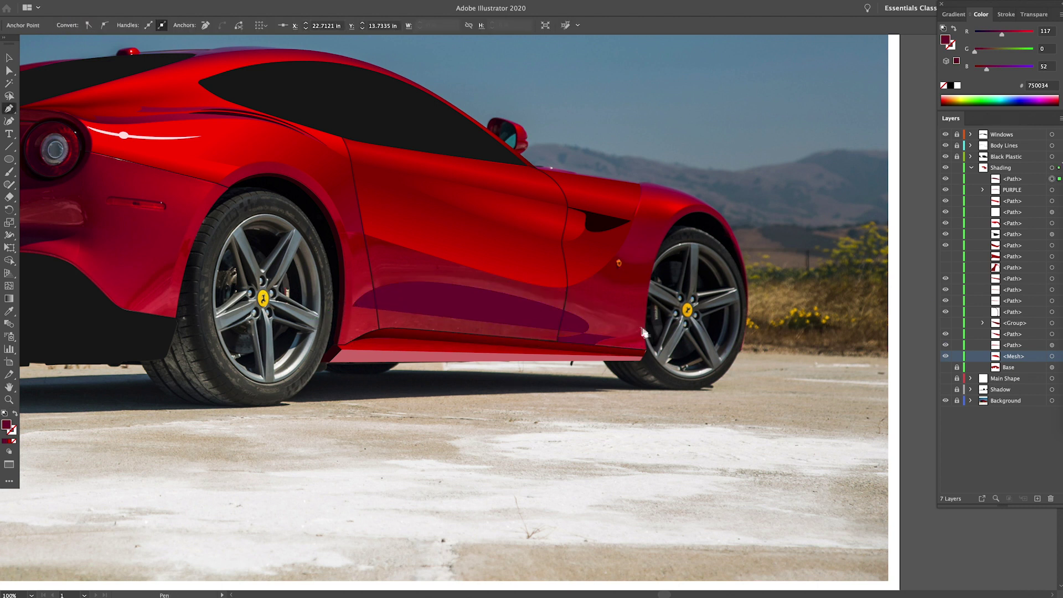
{"action": "left_click_drag", "start_coordinate": [472, 278], "coordinate": [355, 263]}
{"action": "left_click", "coordinate": [352, 305]}
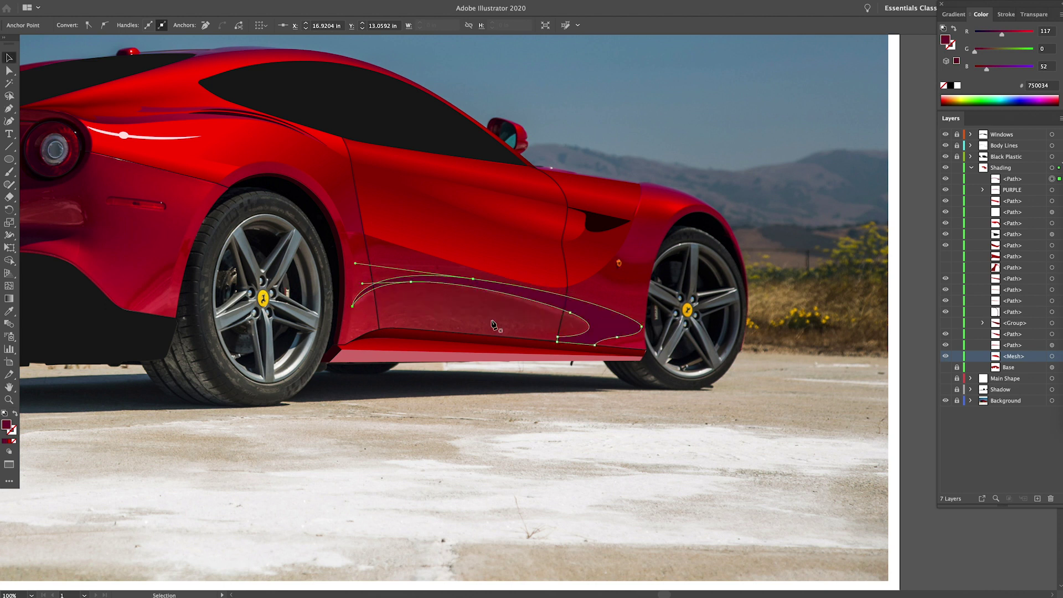
Step: Fill the door crescent with the appearance sampled from the white highlight on the rear fender and deselect it
{"action": "key", "text": "v"}
{"action": "key", "text": "i"}
{"action": "left_click", "coordinate": [123, 135]}
{"action": "key", "text": "v"}
{"action": "left_click", "coordinate": [676, 425]}
Step: Show the hidden shading paths, the Shadow layer and the Base shape, and hide the background photo
{"action": "left_click_drag", "start_coordinate": [945, 256], "coordinate": [945, 267]}
{"action": "left_click", "coordinate": [945, 400]}
{"action": "key", "text": "super+0"}
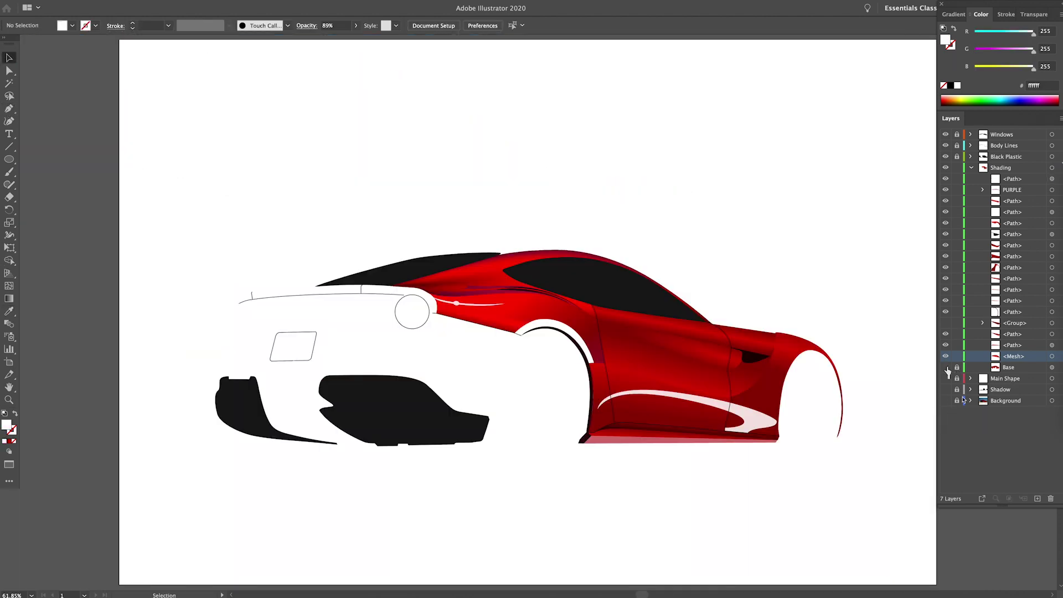
{"action": "left_click", "coordinate": [945, 389]}
{"action": "left_click", "coordinate": [946, 367]}
Step: Try the Screen, Overlay and Color Dodge blend modes on the white crescent along the lower door
{"action": "left_click", "coordinate": [769, 423]}
{"action": "left_click", "coordinate": [1033, 14]}
{"action": "left_click", "coordinate": [966, 31]}
{"action": "left_click", "coordinate": [962, 105]}
{"action": "left_click", "coordinate": [966, 31]}
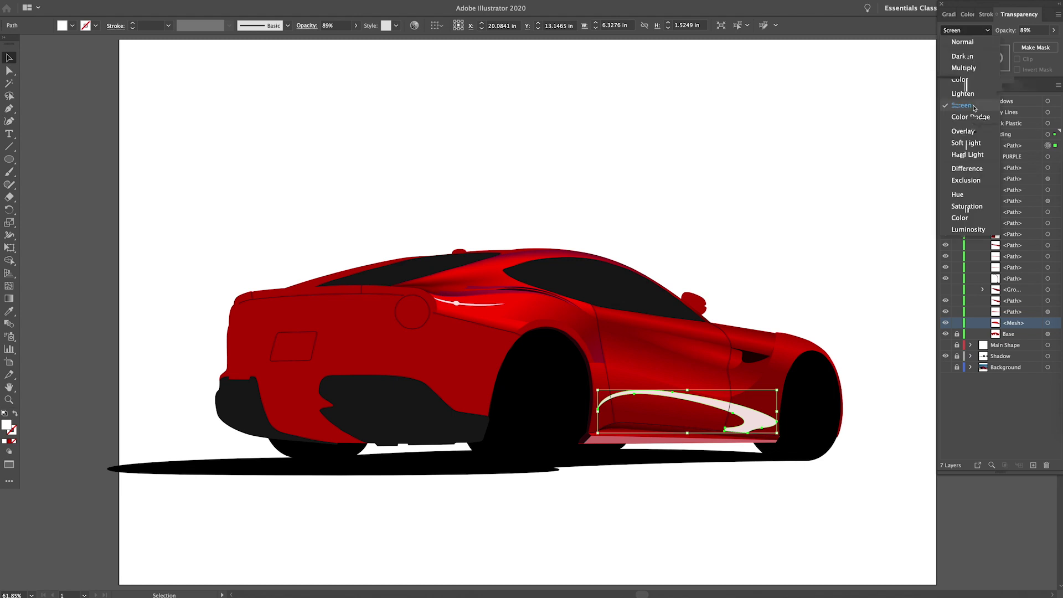
{"action": "left_click", "coordinate": [963, 132]}
{"action": "left_click", "coordinate": [966, 31]}
{"action": "left_click", "coordinate": [970, 117]}
Step: Set the door crescent to Normal blending at 20% opacity and deselect it
{"action": "left_click", "coordinate": [965, 31]}
{"action": "left_click", "coordinate": [962, 42]}
{"action": "left_click", "coordinate": [1053, 31]}
{"action": "left_click_drag", "start_coordinate": [1037, 40], "coordinate": [1022, 42]}
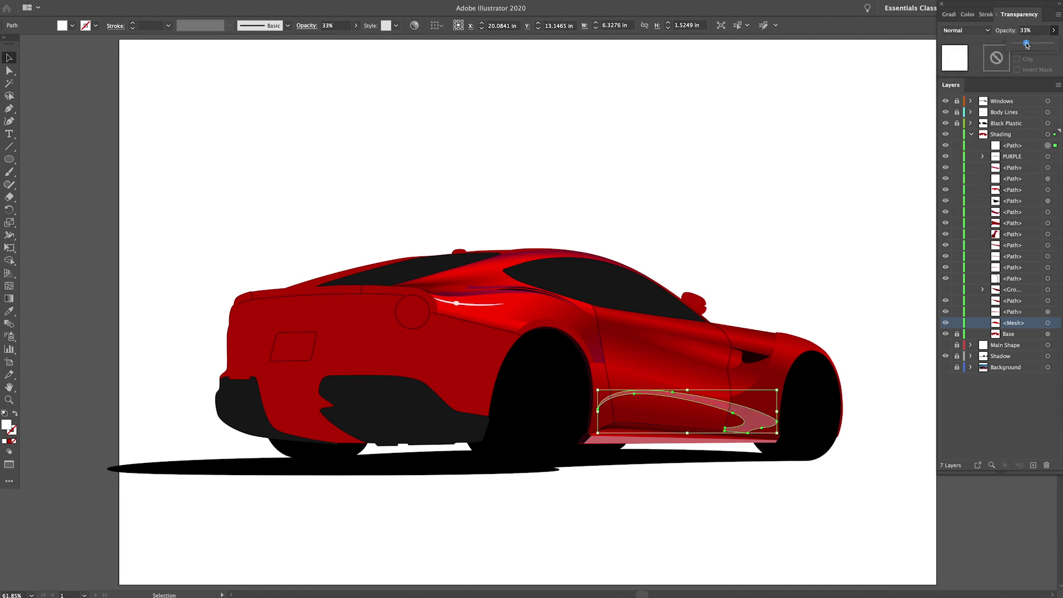
{"action": "left_click", "coordinate": [778, 147]}
{"action": "left_click", "coordinate": [755, 209]}
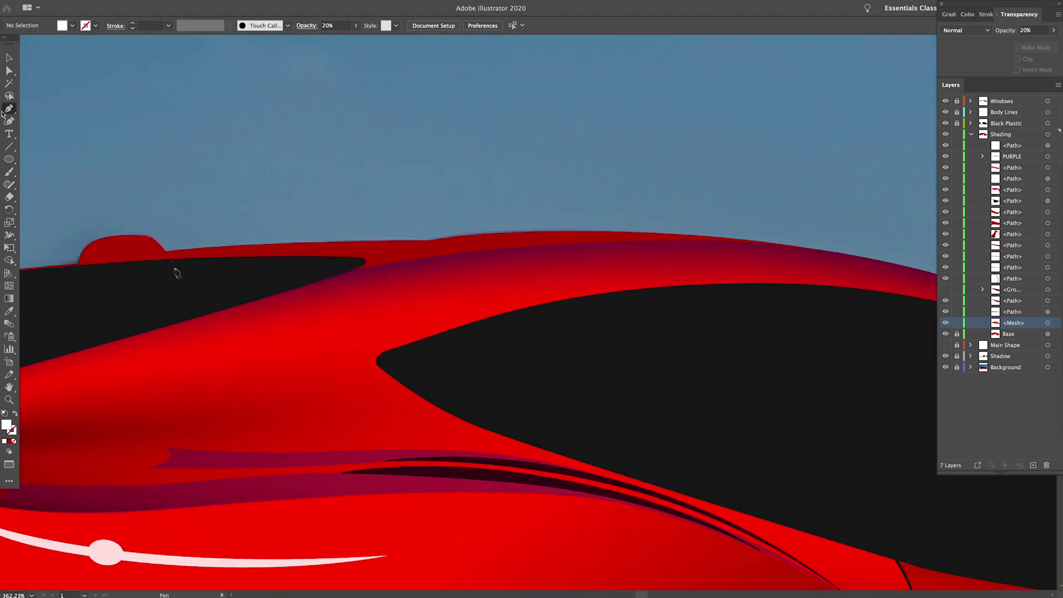
Step: Trace the car's upper roofline with the Pen tool from the roof antenna forward to the slope above the side window
{"action": "left_click", "coordinate": [127, 264]}
{"action": "left_click", "coordinate": [166, 252]}
{"action": "left_click_drag", "start_coordinate": [432, 241], "coordinate": [493, 237]}
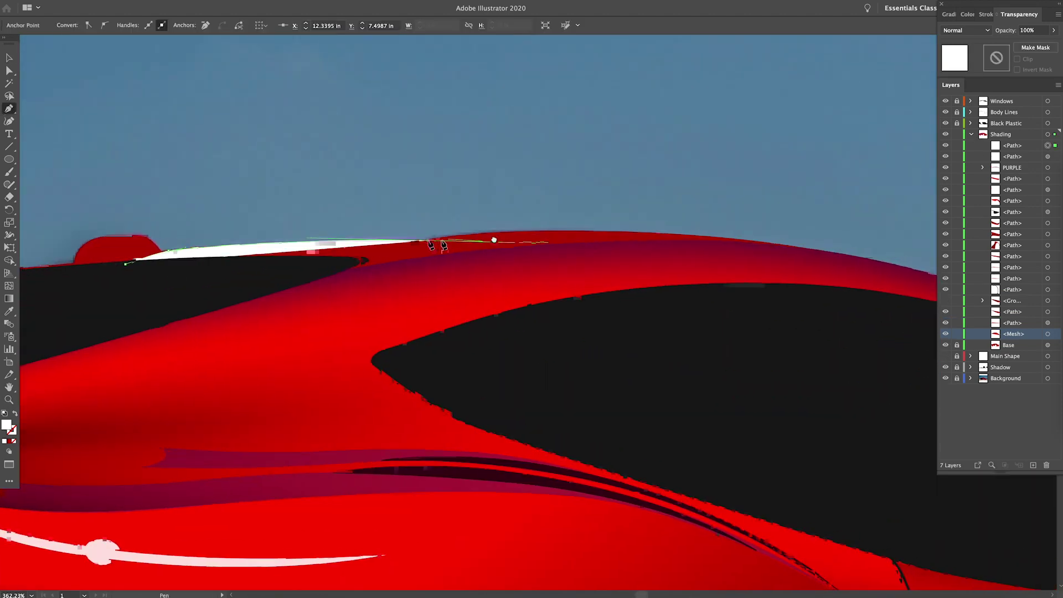
{"action": "left_click", "coordinate": [432, 241]}
{"action": "left_click_drag", "start_coordinate": [830, 253], "coordinate": [605, 228]}
{"action": "left_click_drag", "start_coordinate": [608, 227], "coordinate": [862, 270]}
{"action": "key", "text": "super+z"}
{"action": "left_click_drag", "start_coordinate": [331, 206], "coordinate": [425, 206]}
{"action": "left_click_drag", "start_coordinate": [619, 229], "coordinate": [711, 249]}
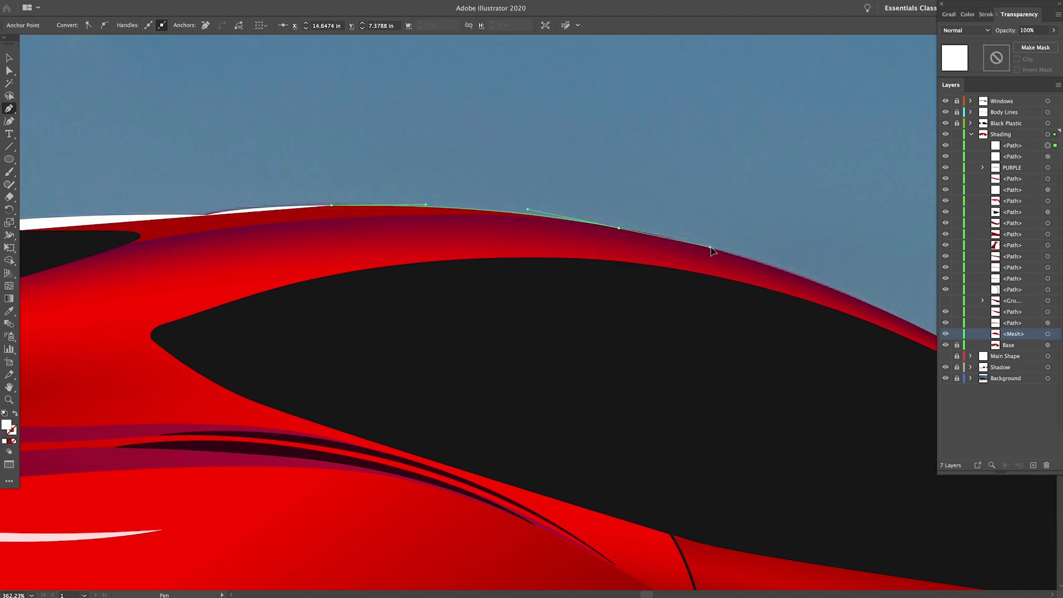
{"action": "left_click", "coordinate": [618, 228]}
Step: Bring the roof outline back along the lower edge of the roof strip and close the shape at its rear end
{"action": "left_click_drag", "start_coordinate": [256, 244], "coordinate": [91, 264]}
{"action": "left_click_drag", "start_coordinate": [91, 264], "coordinate": [384, 295]}
{"action": "left_click", "coordinate": [196, 272]}
{"action": "left_click_drag", "start_coordinate": [593, 253], "coordinate": [316, 209]}
{"action": "left_click_drag", "start_coordinate": [317, 209], "coordinate": [373, 206]}
Step: Fill the roof strip with a sampled dark purple and move its path directly above Base in the Shading layer
{"action": "key", "text": "i"}
{"action": "left_click", "coordinate": [201, 223]}
{"action": "key", "text": "v"}
{"action": "left_click_drag", "start_coordinate": [1012, 146], "coordinate": [1012, 337]}
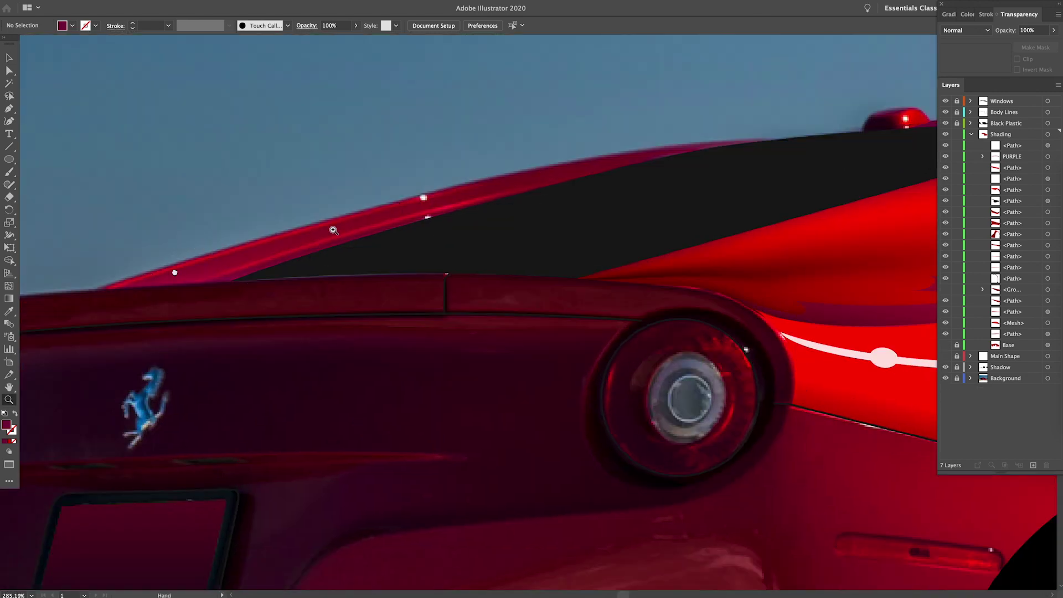
Step: Draw a closed Pen shape over the slim red strip between the rear roofline and the black rear window
{"action": "key", "text": "ctrl+minus"}
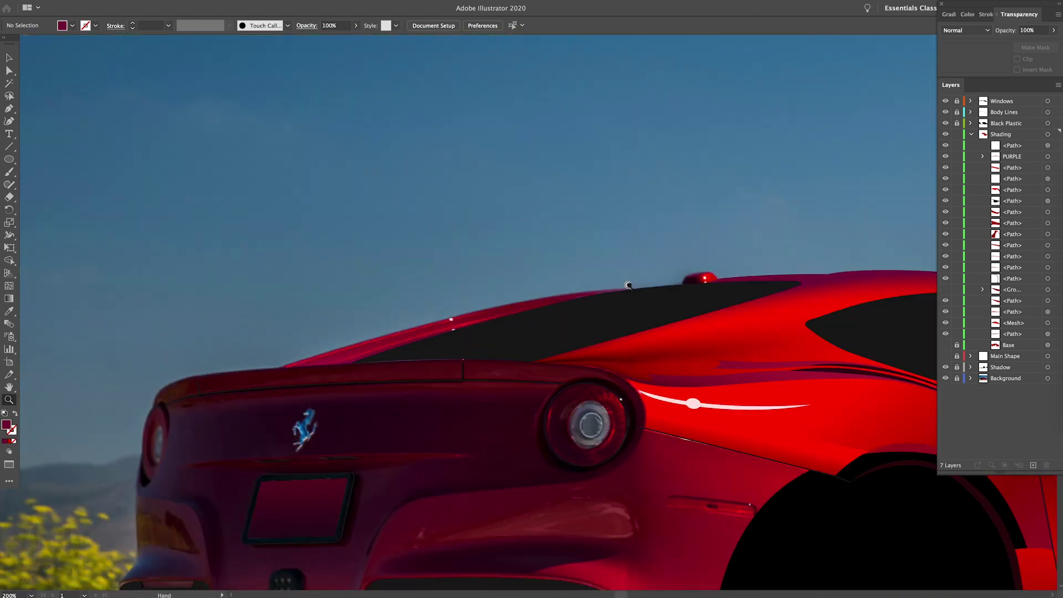
{"action": "key", "text": "ctrl+minus"}
{"action": "key", "text": "p"}
{"action": "left_click", "coordinate": [585, 226]}
{"action": "left_click", "coordinate": [326, 275]}
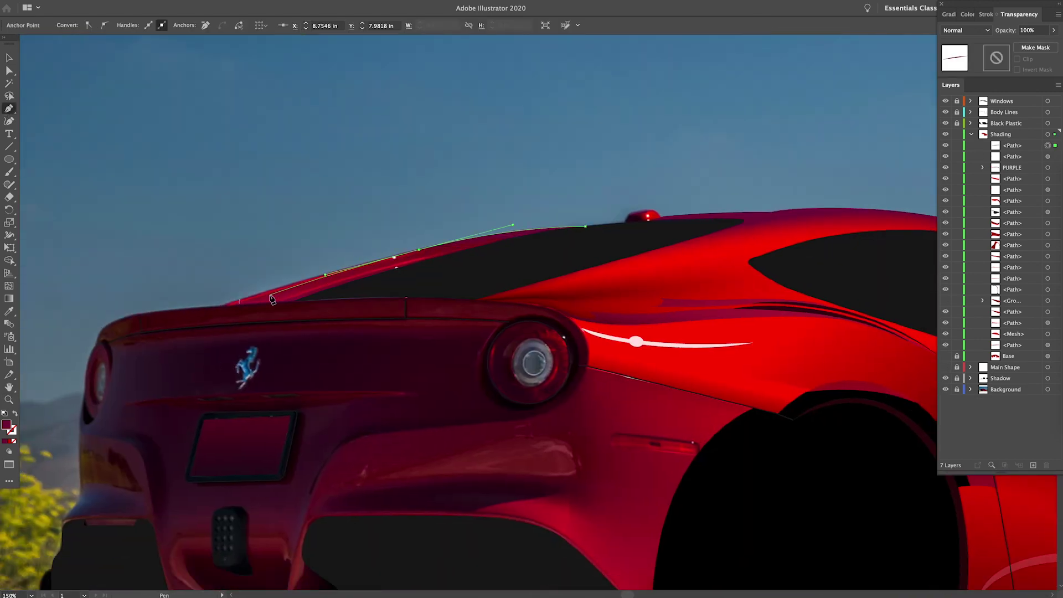
{"action": "left_click", "coordinate": [466, 248]}
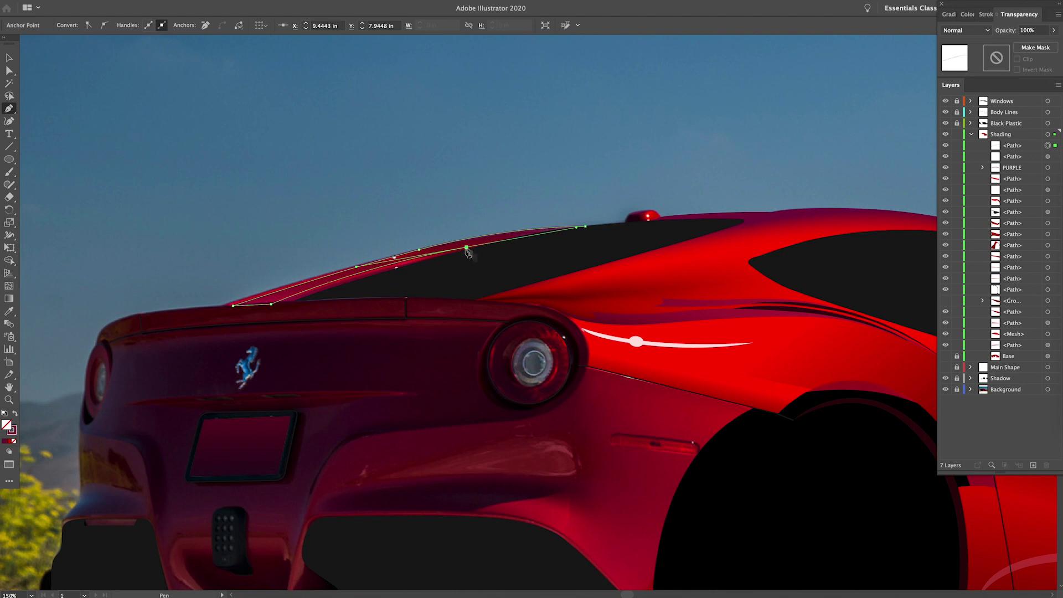
{"action": "left_click_drag", "start_coordinate": [280, 304], "coordinate": [200, 342]}
{"action": "left_click", "coordinate": [279, 304]}
{"action": "left_click", "coordinate": [310, 302]}
{"action": "left_click", "coordinate": [585, 226]}
Step: Fill the rear window strip with the red linear gradient and match its end stop to the roof strip's dark purple
{"action": "left_click", "coordinate": [9, 440]}
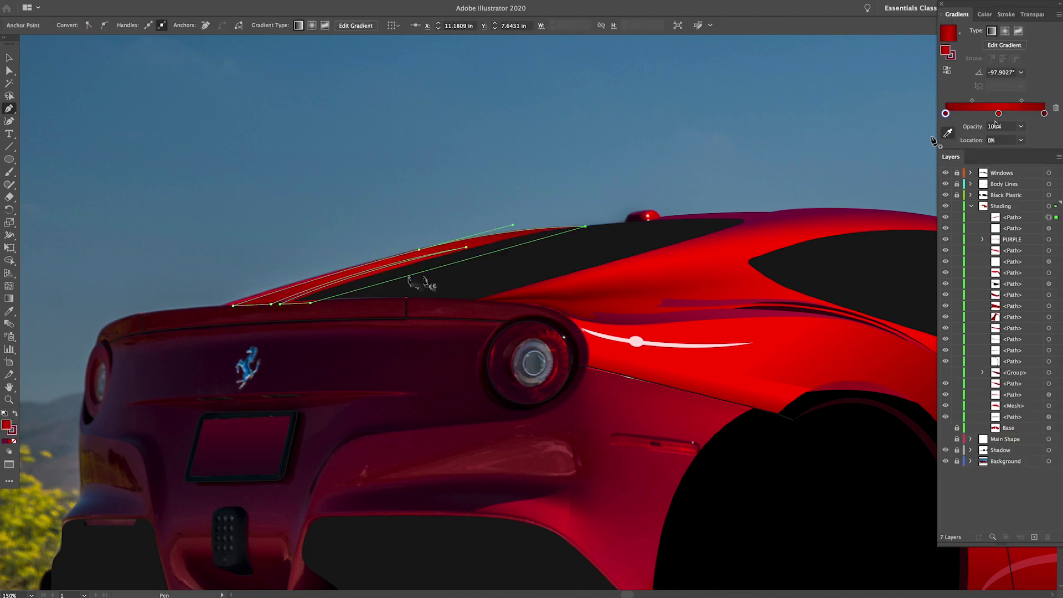
{"action": "left_click", "coordinate": [1044, 114]}
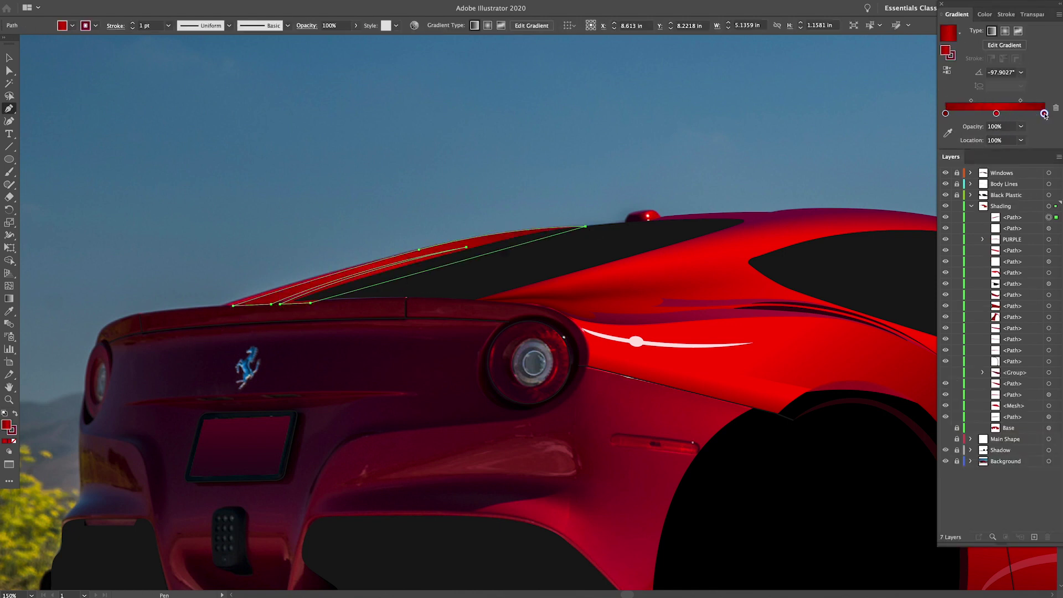
{"action": "double_click", "coordinate": [8, 427]}
{"action": "left_click", "coordinate": [876, 107]}
{"action": "key", "text": "v"}
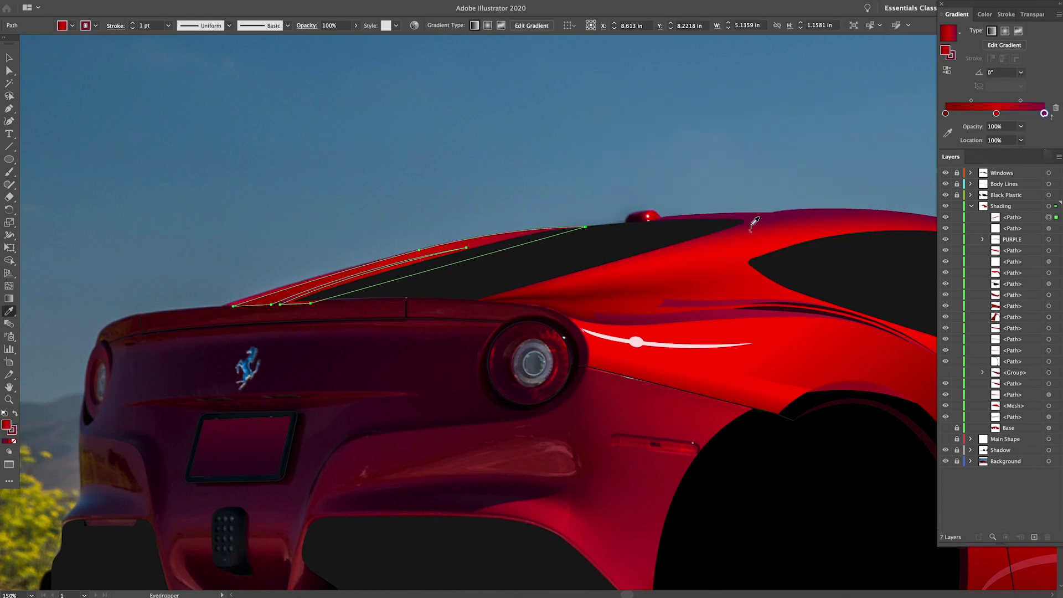
{"action": "left_click", "coordinate": [793, 216]}
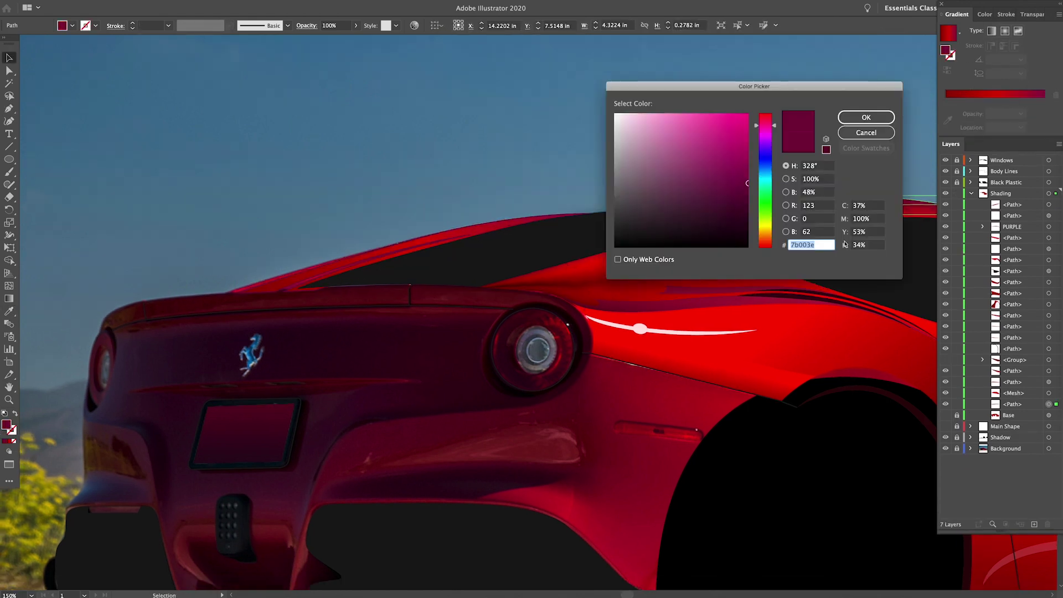
{"action": "key", "text": "Return"}
Step: Remove the stroke from the rear window strip and open its gradient fill for editing
{"action": "left_click", "coordinate": [443, 238]}
{"action": "left_click", "coordinate": [12, 430]}
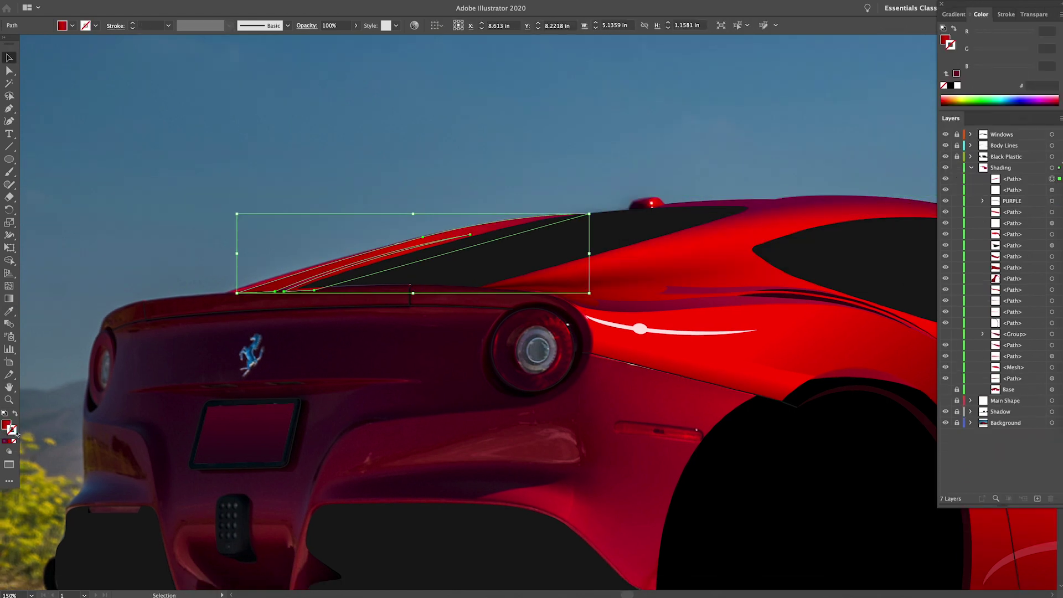
{"action": "left_click", "coordinate": [6, 425]}
{"action": "left_click", "coordinate": [956, 14]}
{"action": "double_click", "coordinate": [945, 51]}
{"action": "left_click", "coordinate": [859, 122]}
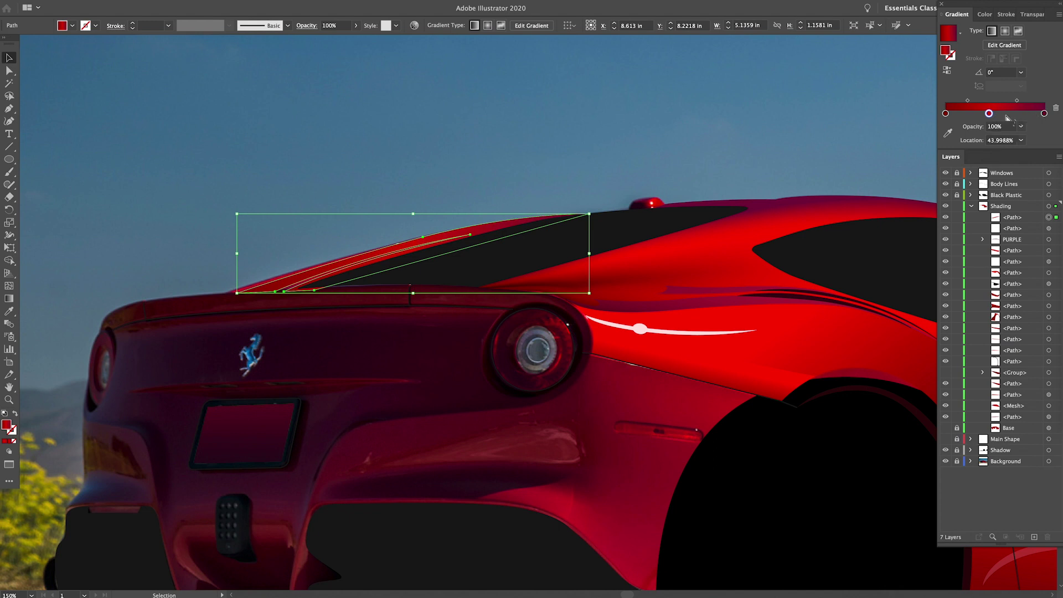
Step: Run the gradient diagonally down the strip toward the trunk and reduce it to dark red and purple, with purple at about 95%
{"action": "left_click", "coordinate": [10, 301]}
{"action": "left_click_drag", "start_coordinate": [520, 207], "coordinate": [196, 319]}
{"action": "left_click_drag", "start_coordinate": [988, 101], "coordinate": [953, 105]}
{"action": "left_click_drag", "start_coordinate": [1027, 101], "coordinate": [1039, 101]}
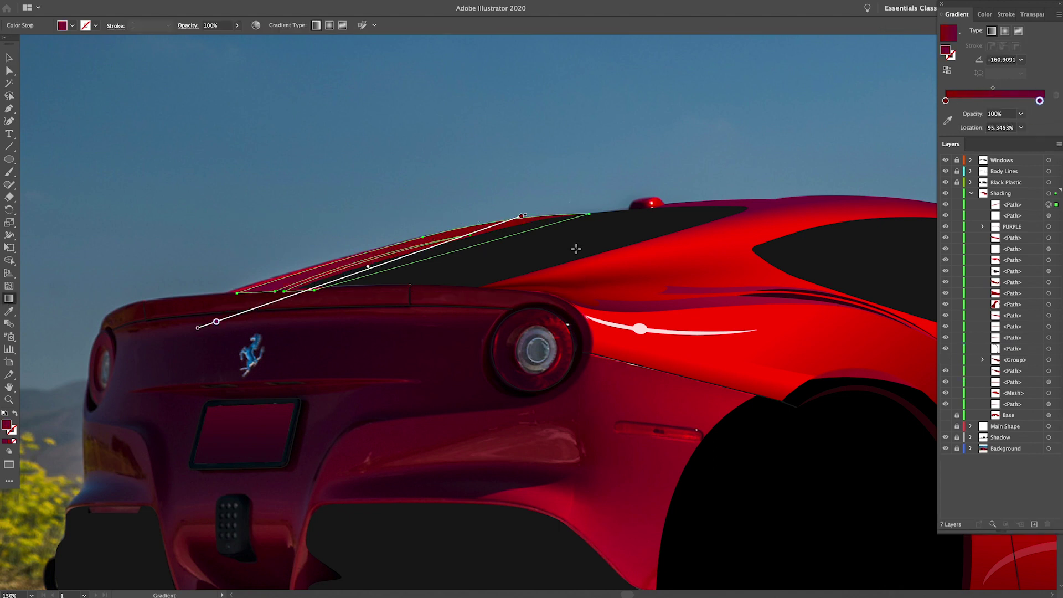
Step: Shift the rear window strip's gradient slightly, deselect it and compare the artwork with the Base path shown and hidden
{"action": "left_click_drag", "start_coordinate": [329, 272], "coordinate": [406, 242]}
{"action": "key", "text": "v"}
{"action": "key", "text": "ctrl+shift+a"}
{"action": "left_click", "coordinate": [946, 415]}
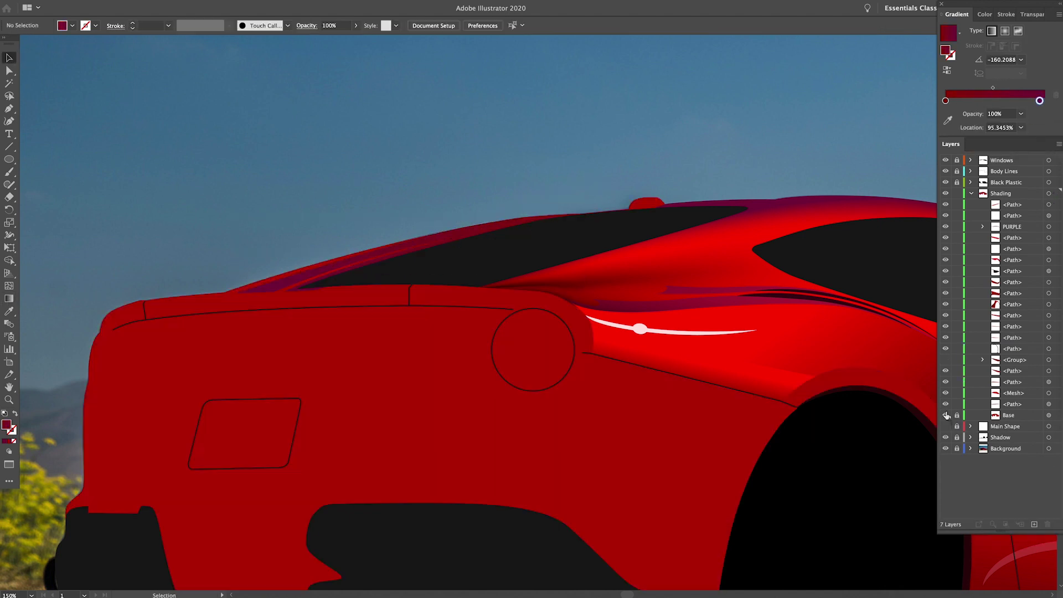
{"action": "left_click", "coordinate": [946, 416]}
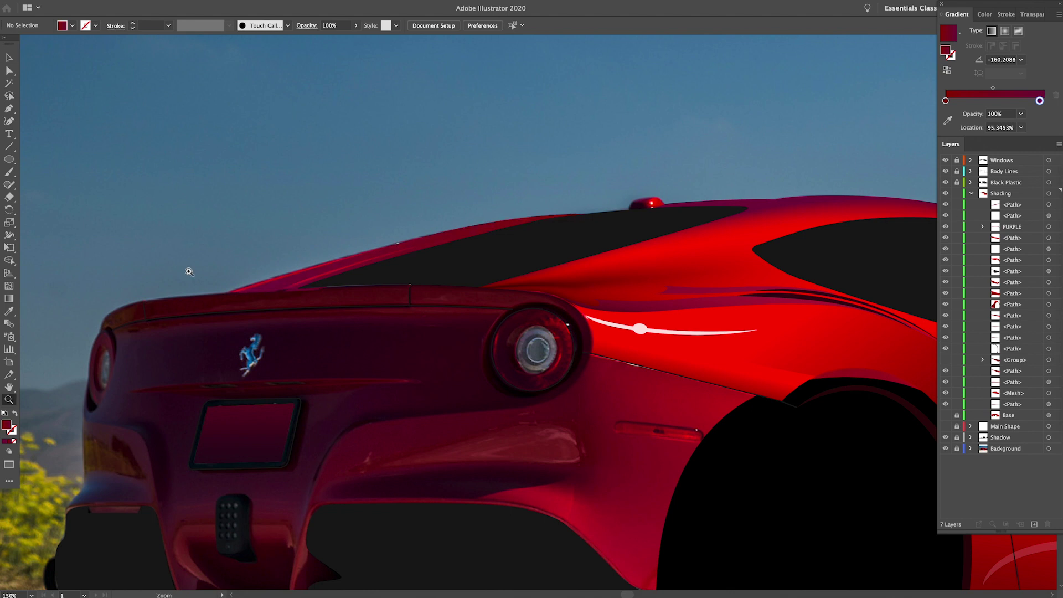
Step: Adjust the lower anchors of the rear window strip so its base follows the trunk edge
{"action": "left_click_drag", "start_coordinate": [210, 255], "coordinate": [349, 316]}
{"action": "key", "text": "a"}
{"action": "left_click", "coordinate": [1049, 205]}
{"action": "left_click_drag", "start_coordinate": [801, 333], "coordinate": [581, 301]}
{"action": "left_click_drag", "start_coordinate": [581, 301], "coordinate": [581, 287]}
{"action": "left_click_drag", "start_coordinate": [353, 314], "coordinate": [420, 291]}
{"action": "left_click_drag", "start_coordinate": [581, 287], "coordinate": [578, 286]}
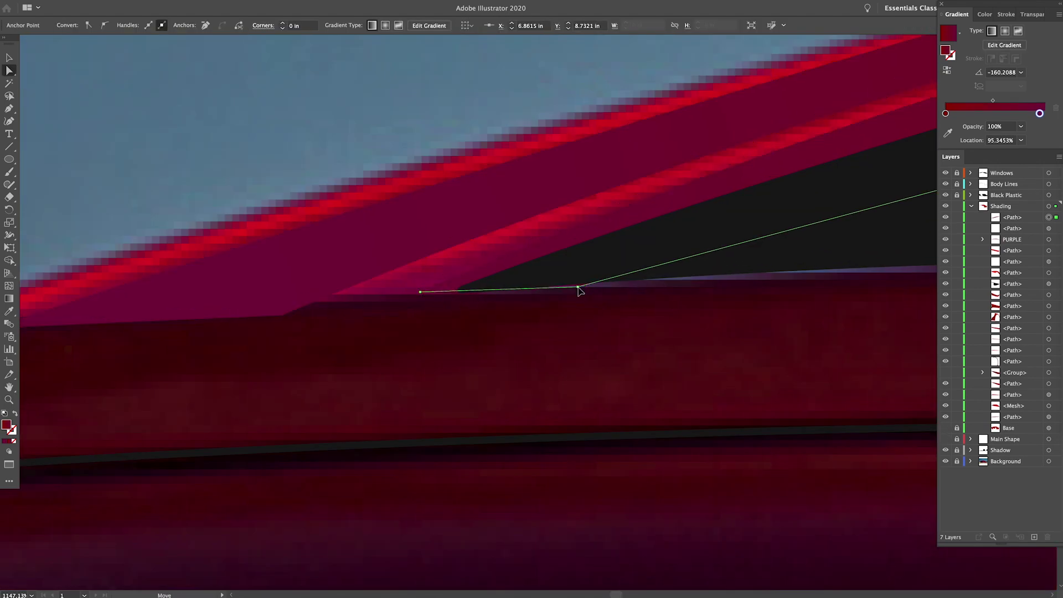
{"action": "left_click_drag", "start_coordinate": [283, 315], "coordinate": [292, 297]}
{"action": "left_click_drag", "start_coordinate": [167, 310], "coordinate": [650, 286]}
{"action": "left_click_drag", "start_coordinate": [477, 306], "coordinate": [549, 289]}
Step: Reshape the rear window strip's inner anchors and upper edge to follow the roofline and window border
{"action": "key", "text": "z"}
{"action": "left_click_drag", "start_coordinate": [564, 344], "coordinate": [432, 344]}
{"action": "key", "text": "a"}
{"action": "left_click_drag", "start_coordinate": [710, 252], "coordinate": [739, 254]}
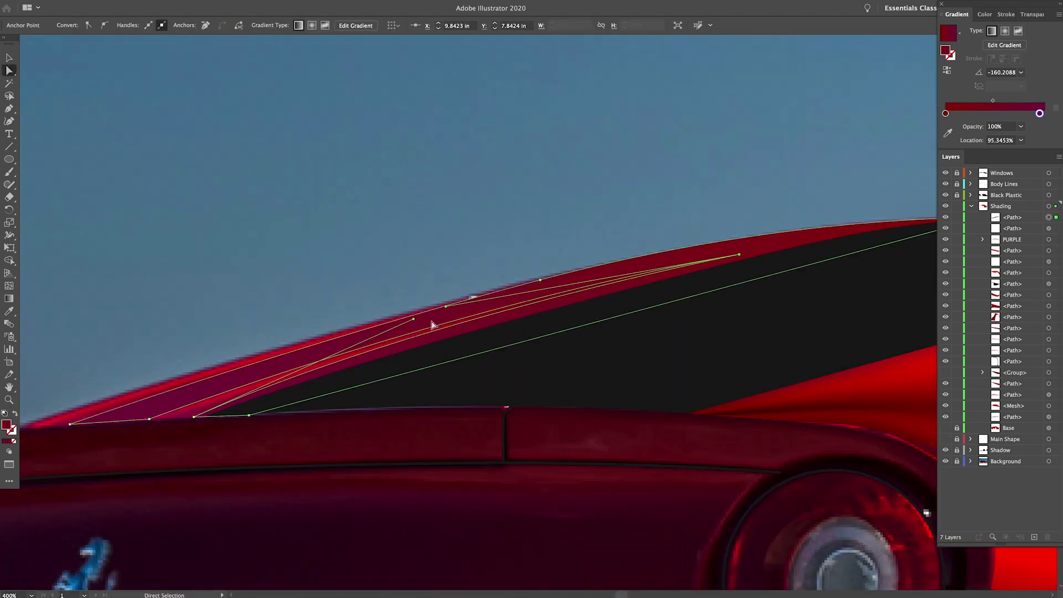
{"action": "left_click_drag", "start_coordinate": [413, 318], "coordinate": [434, 317]}
{"action": "left_click_drag", "start_coordinate": [194, 417], "coordinate": [180, 418]}
{"action": "left_click", "coordinate": [739, 254]}
{"action": "left_click_drag", "start_coordinate": [445, 306], "coordinate": [416, 311]}
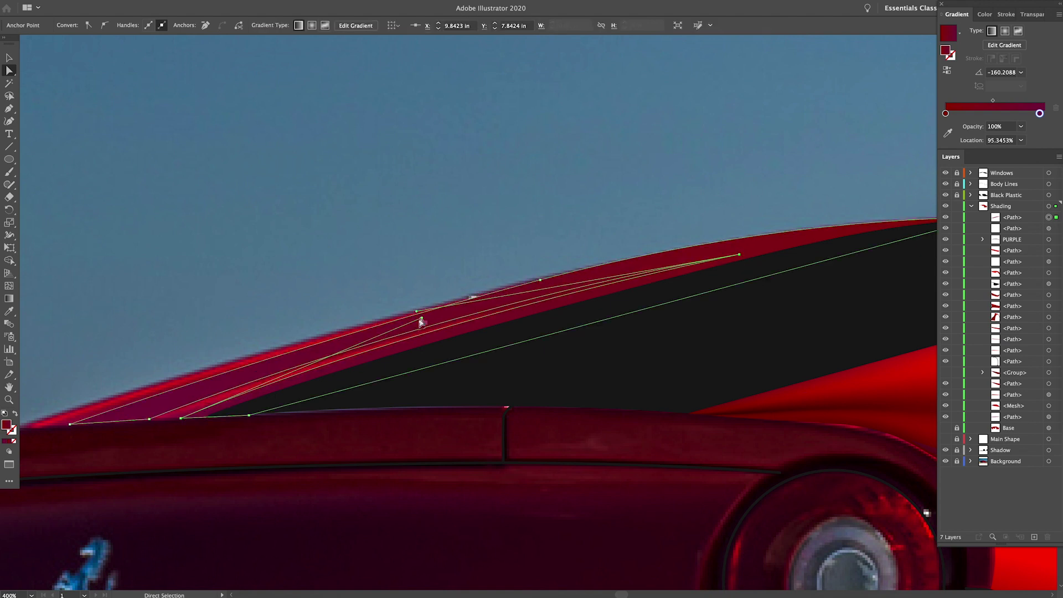
{"action": "left_click_drag", "start_coordinate": [541, 282], "coordinate": [728, 213]}
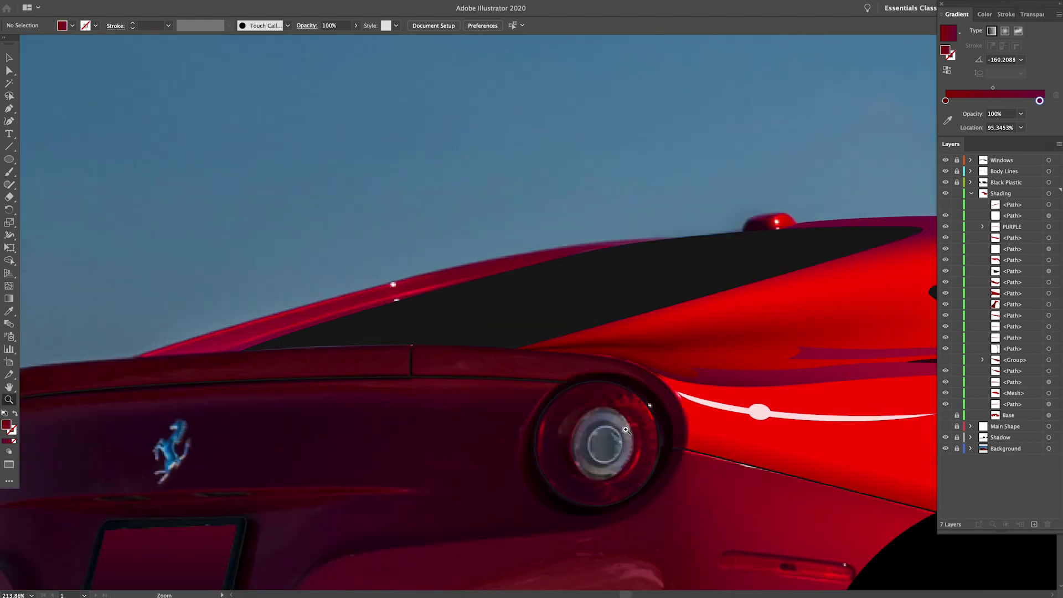
Step: Draw two tiny white ellipses, about 0.05 × 0.04 in, over the glints on the rear window strip
{"action": "left_click_drag", "start_coordinate": [626, 430], "coordinate": [747, 501]}
{"action": "key", "text": "l"}
{"action": "left_click_drag", "start_coordinate": [393, 282], "coordinate": [404, 312]}
{"action": "key", "text": "i"}
{"action": "left_click", "coordinate": [881, 472]}
{"action": "left_click", "coordinate": [356, 25]}
{"action": "key", "text": "l"}
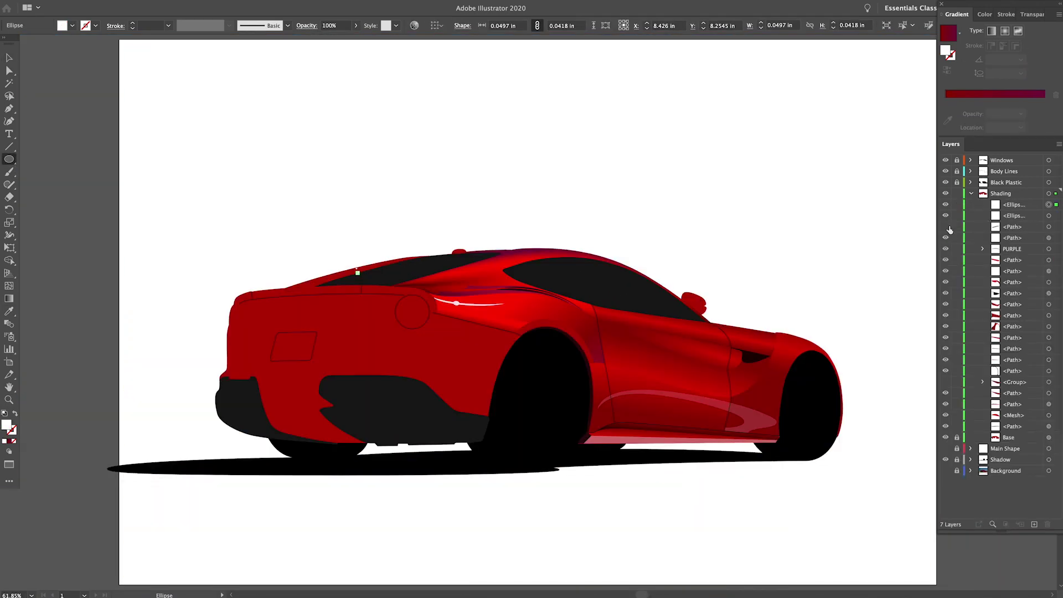
{"action": "key", "text": "v"}
{"action": "left_click", "coordinate": [652, 196]}
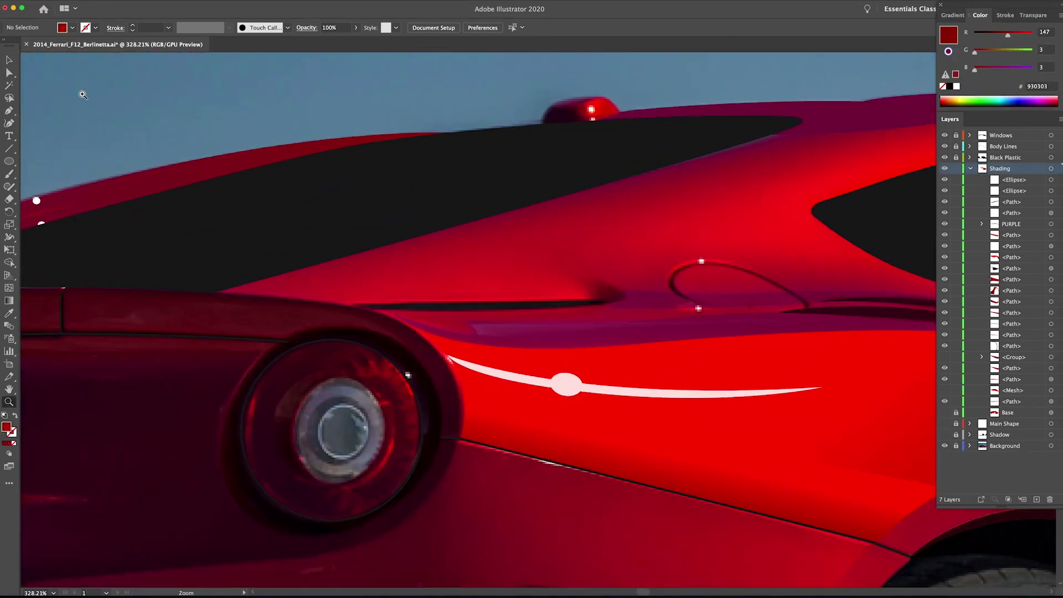
Step: Trace the dark crescent recess and its slot above the taillight as a closed Pen shape
{"action": "left_click", "coordinate": [9, 111]}
{"action": "left_click", "coordinate": [572, 271]}
{"action": "left_click_drag", "start_coordinate": [626, 295], "coordinate": [629, 309]}
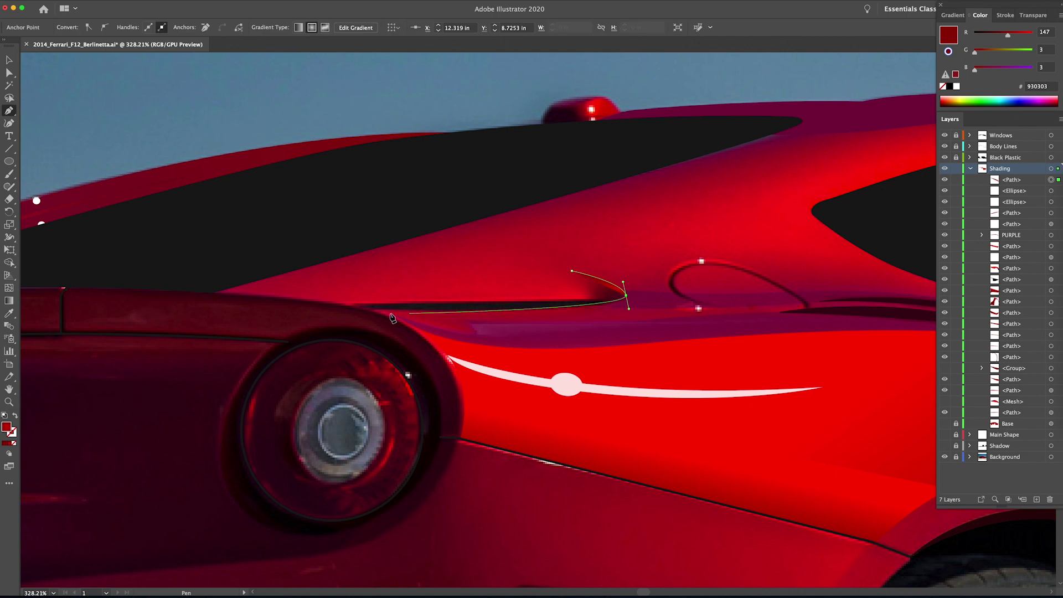
{"action": "left_click_drag", "start_coordinate": [370, 310], "coordinate": [160, 308]}
{"action": "left_click", "coordinate": [370, 311]}
{"action": "mouse_move", "coordinate": [600, 298]}
{"action": "left_mouse_down"}
{"action": "mouse_move", "coordinate": [603, 288]}
{"action": "mouse_move", "coordinate": [602, 308]}
{"action": "left_mouse_up"}
{"action": "key", "text": "a"}
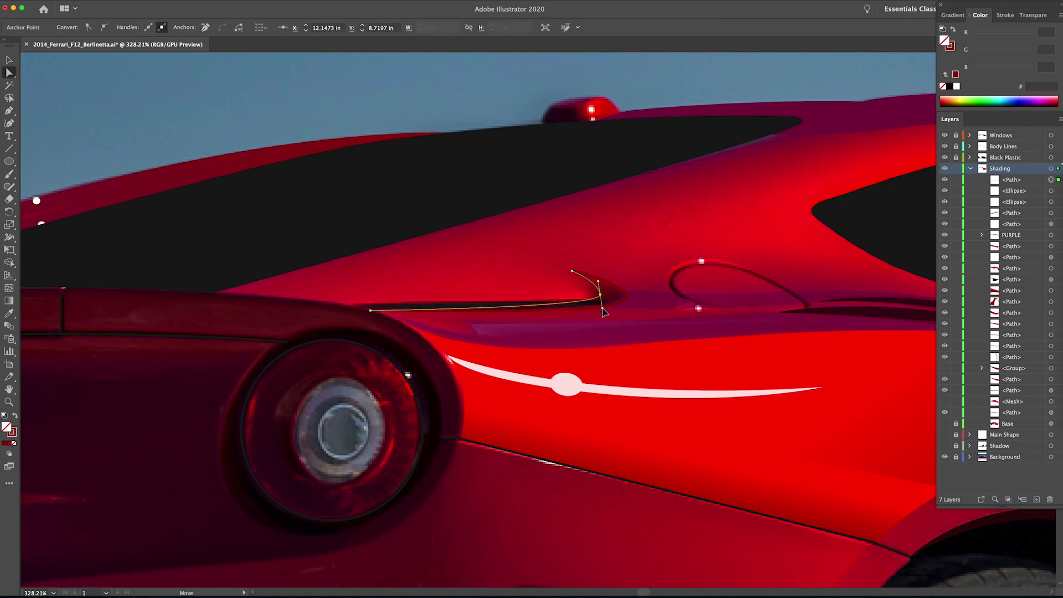
Step: Fill the crescent shape with the dark purple #61012a sampled from the photo and hide it
{"action": "key", "text": "i"}
{"action": "left_click", "coordinate": [619, 298]}
{"action": "left_click", "coordinate": [944, 180]}
{"action": "key", "text": "p"}
{"action": "left_click", "coordinate": [350, 306]}
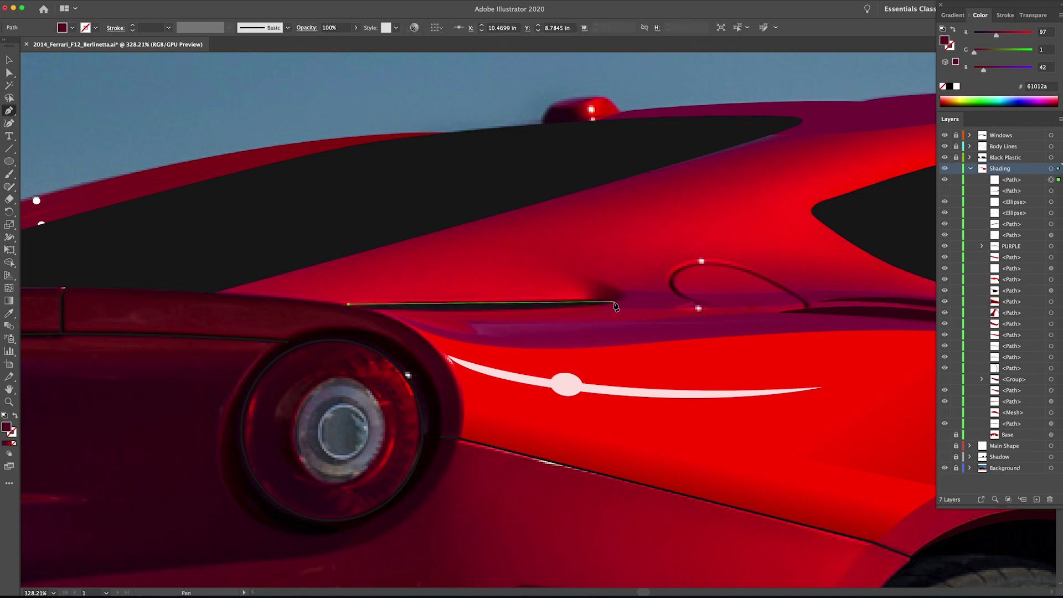
{"action": "left_click_drag", "start_coordinate": [614, 302], "coordinate": [742, 316]}
{"action": "key", "text": "super+z"}
{"action": "key", "text": "super+z"}
Step: Draw a thin ellipse about 1.75 × 0.06 in over the black slot above the taillight and rotate it about 0.7°
{"action": "key", "text": "l"}
{"action": "left_click_drag", "start_coordinate": [350, 301], "coordinate": [644, 314]}
{"action": "key", "text": "super+equal"}
{"action": "key", "text": "v"}
{"action": "left_click_drag", "start_coordinate": [647, 320], "coordinate": [646, 315]}
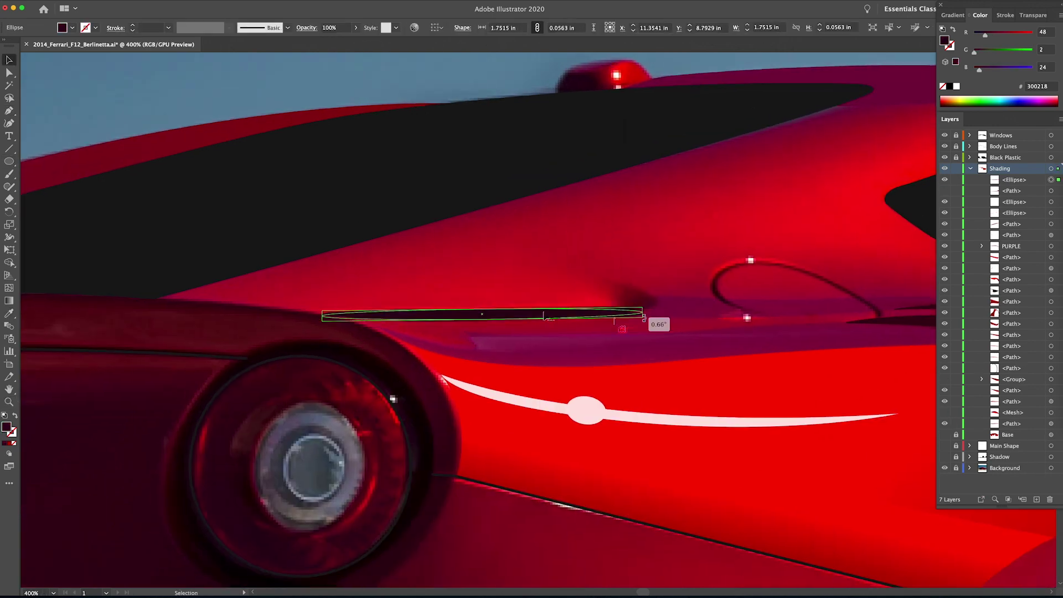
Step: Move the slot ellipse off the photo's slot to compare them and bring it back into place
{"action": "key", "text": "Up"}
{"action": "key", "text": "Up"}
{"action": "key", "text": "Up"}
{"action": "key", "text": "Up"}
{"action": "key", "text": "Up"}
{"action": "key", "text": "Up"}
{"action": "key", "text": "Up"}
{"action": "key", "text": "Up"}
{"action": "key", "text": "Up"}
{"action": "key", "text": "Up"}
{"action": "key", "text": "Up"}
{"action": "key", "text": "Up"}
{"action": "key", "text": "Up"}
{"action": "key", "text": "Up"}
{"action": "key", "text": "Up"}
{"action": "key", "text": "Up"}
{"action": "key", "text": "Up"}
{"action": "key", "text": "Up"}
{"action": "key", "text": "Up"}
{"action": "key", "text": "Up"}
{"action": "key", "text": "Down"}
{"action": "key", "text": "Down"}
{"action": "key", "text": "Down"}
{"action": "key", "text": "Down"}
{"action": "key", "text": "Down"}
{"action": "key", "text": "Down"}
{"action": "key", "text": "Down"}
{"action": "key", "text": "Down"}
{"action": "key", "text": "Down"}
{"action": "key", "text": "Down"}
{"action": "key", "text": "Down"}
{"action": "key", "text": "Down"}
{"action": "left_click_drag", "start_coordinate": [553, 282], "coordinate": [554, 313]}
{"action": "key", "text": "super+z"}
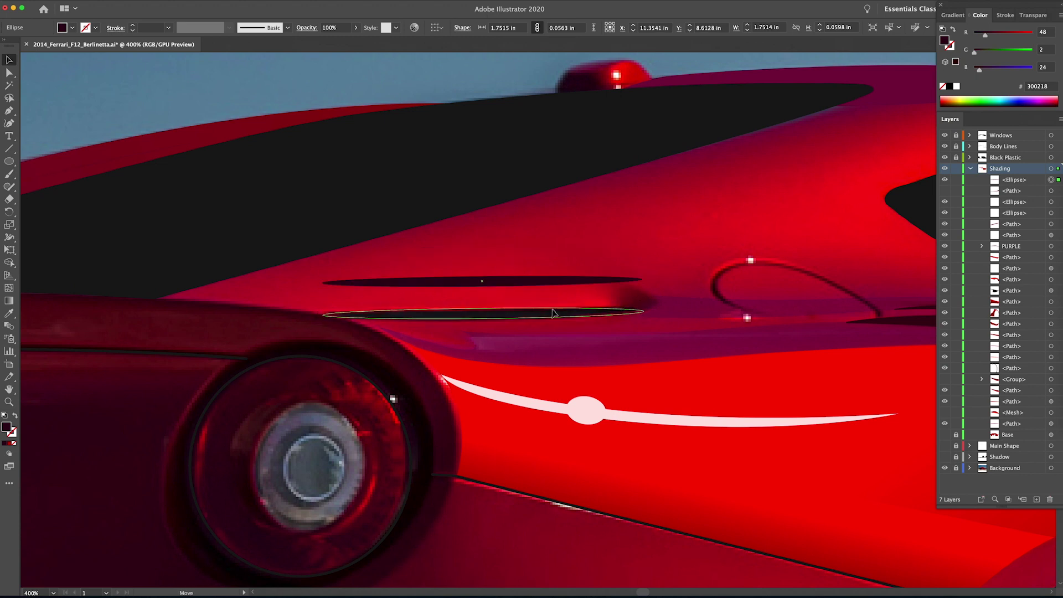
Step: Adjust the rear end of the slot ellipse and set its fill to near-black #0f0008
{"action": "left_click_drag", "start_coordinate": [329, 315], "coordinate": [335, 314]}
{"action": "double_click", "coordinate": [6, 426]}
{"action": "left_click", "coordinate": [747, 237]}
{"action": "left_click", "coordinate": [866, 117]}
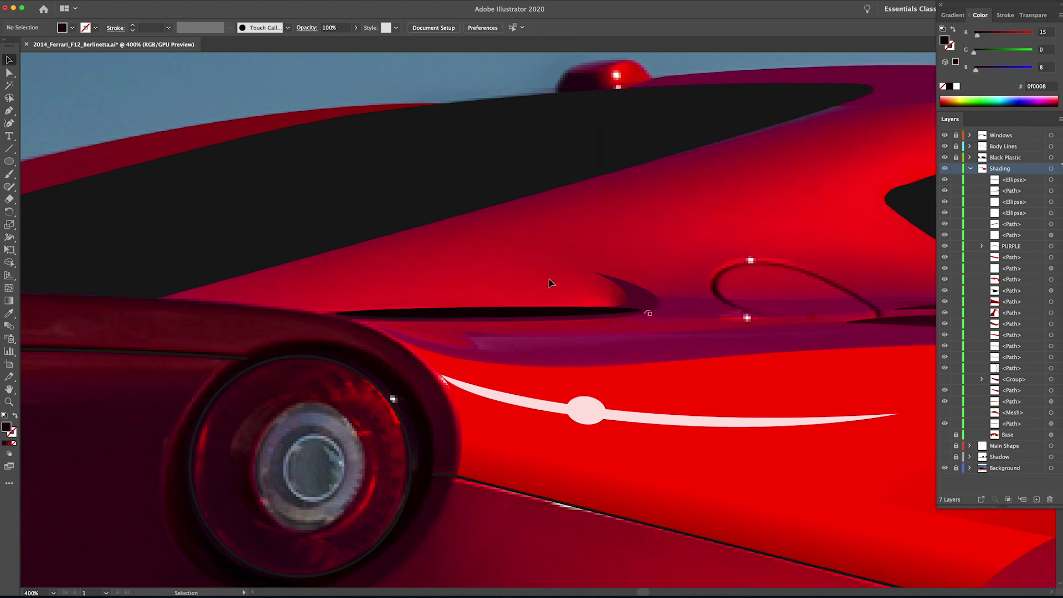
Step: Show the crescent path, the gradient mesh and the Base path in the Shading layer
{"action": "key", "text": "super+0"}
{"action": "left_click", "coordinate": [944, 190]}
{"action": "left_click", "coordinate": [944, 412]}
{"action": "left_click", "coordinate": [944, 435]}
Step: Reshape the crescent recess by adjusting its tip, outer curve handle and inner anchor around the slot ellipse
{"action": "key", "text": "z"}
{"action": "left_click_drag", "start_coordinate": [454, 292], "coordinate": [597, 351]}
{"action": "key", "text": "a"}
{"action": "left_click", "coordinate": [664, 320]}
{"action": "left_click", "coordinate": [248, 339]}
{"action": "left_click", "coordinate": [689, 321]}
{"action": "left_click_drag", "start_coordinate": [689, 323], "coordinate": [689, 323]}
{"action": "left_click_drag", "start_coordinate": [599, 279], "coordinate": [607, 291]}
{"action": "left_click", "coordinate": [688, 323]}
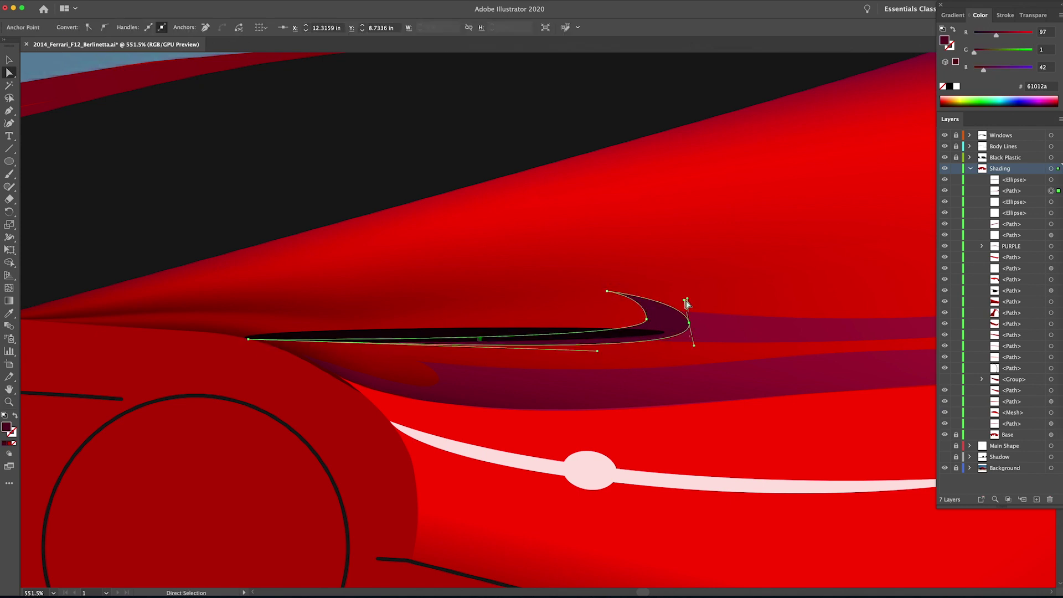
{"action": "left_click_drag", "start_coordinate": [685, 300], "coordinate": [687, 298]}
{"action": "left_click", "coordinate": [650, 324]}
{"action": "left_click", "coordinate": [646, 319]}
{"action": "key", "text": "v"}
{"action": "double_click", "coordinate": [6, 427]}
{"action": "left_click", "coordinate": [619, 201]}
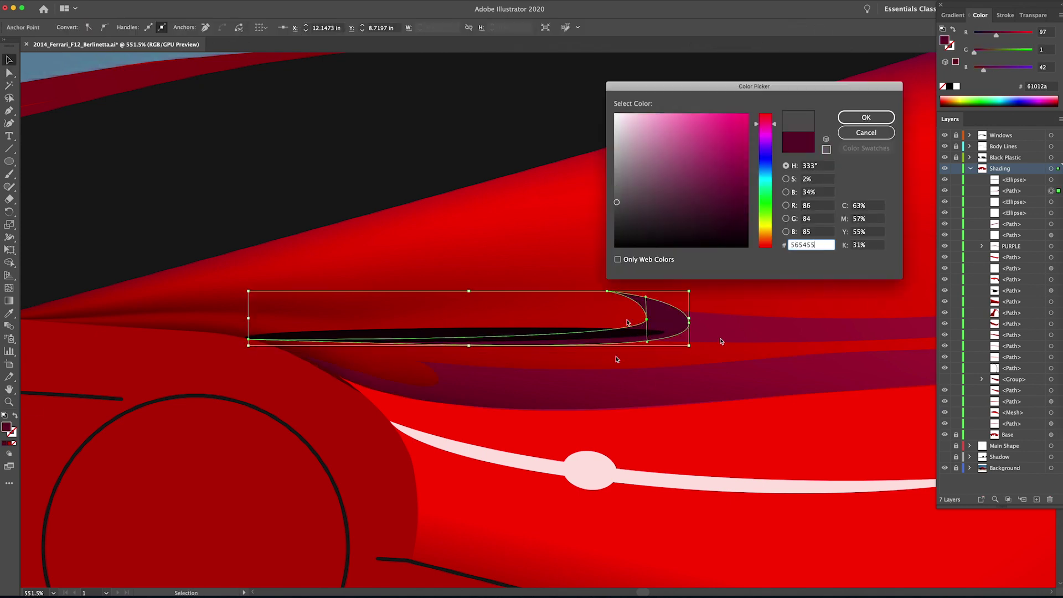
{"action": "left_click", "coordinate": [866, 132]}
Step: Recolor the crescent with a red sampled from the bodywork and darken it to #640303
{"action": "left_click", "coordinate": [9, 443]}
{"action": "key", "text": "i"}
{"action": "left_click", "coordinate": [662, 280]}
{"action": "key", "text": "v"}
{"action": "left_click_drag", "start_coordinate": [1010, 35], "coordinate": [996, 35]}
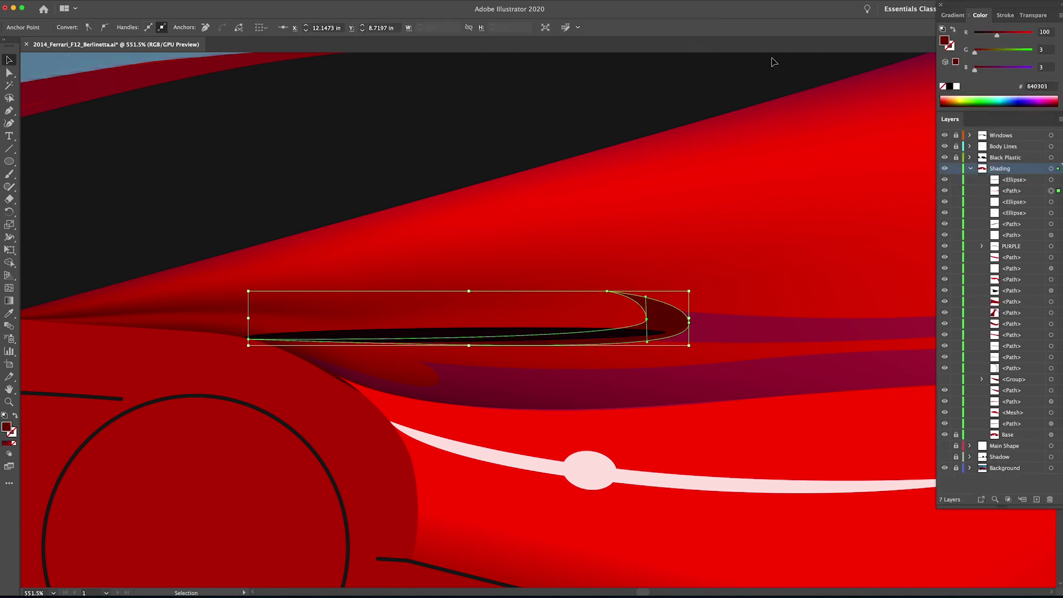
Step: Hide the Base path and the gradient mesh in the Shading layer to expose the photo around the fuel door
{"action": "key", "text": "super+0"}
{"action": "left_click", "coordinate": [135, 148]}
{"action": "left_click", "coordinate": [944, 434]}
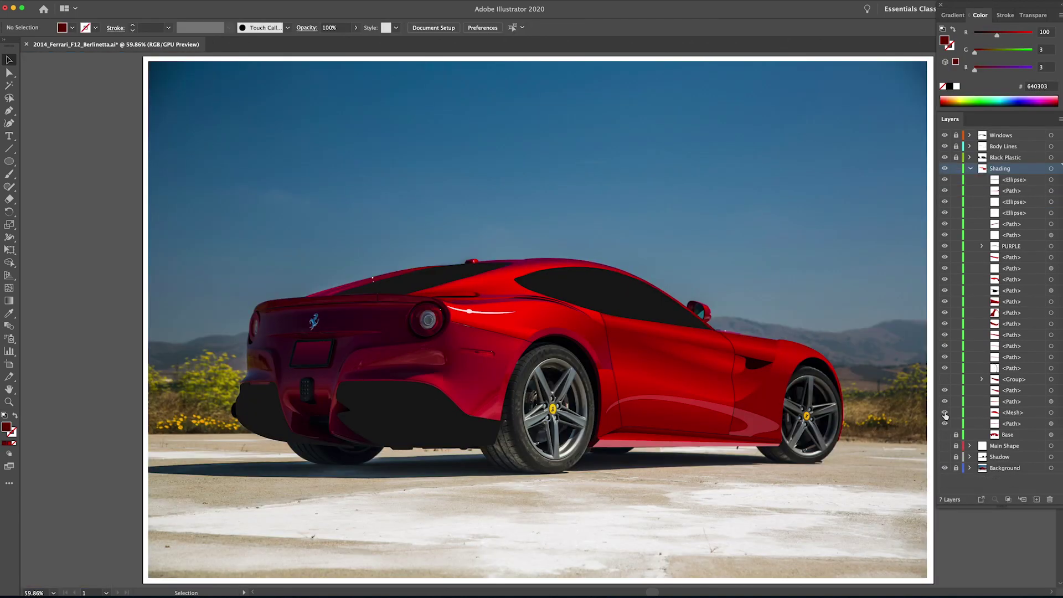
{"action": "left_click", "coordinate": [1018, 412]}
{"action": "left_click_drag", "start_coordinate": [465, 290], "coordinate": [395, 259]}
{"action": "left_click", "coordinate": [944, 413]}
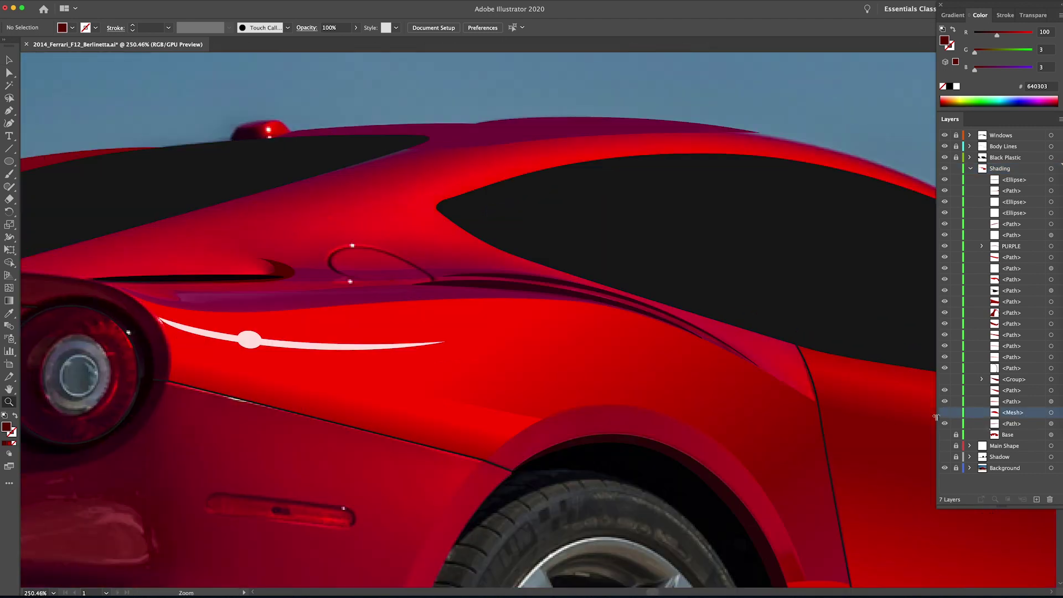
{"action": "left_click", "coordinate": [944, 412]}
{"action": "key", "text": "a"}
{"action": "left_click", "coordinate": [273, 256]}
{"action": "left_click", "coordinate": [944, 412]}
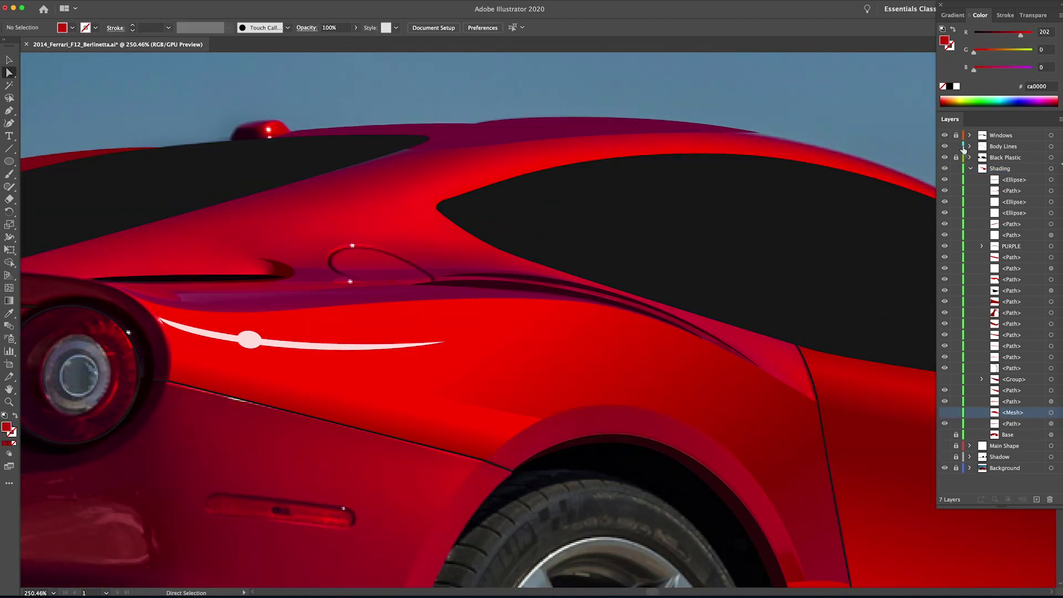
Step: Unlock the Body Lines layer and begin tracing the fuel door outline in it with the Pen tool
{"action": "left_click", "coordinate": [956, 146]}
{"action": "left_click", "coordinate": [1003, 146]}
{"action": "key", "text": "p"}
{"action": "left_click", "coordinate": [366, 281]}
{"action": "mouse_move", "coordinate": [330, 266]}
{"action": "left_mouse_down"}
{"action": "mouse_move", "coordinate": [313, 249]}
{"action": "mouse_move", "coordinate": [323, 254]}
{"action": "left_mouse_up"}
{"action": "key", "text": "super+z"}
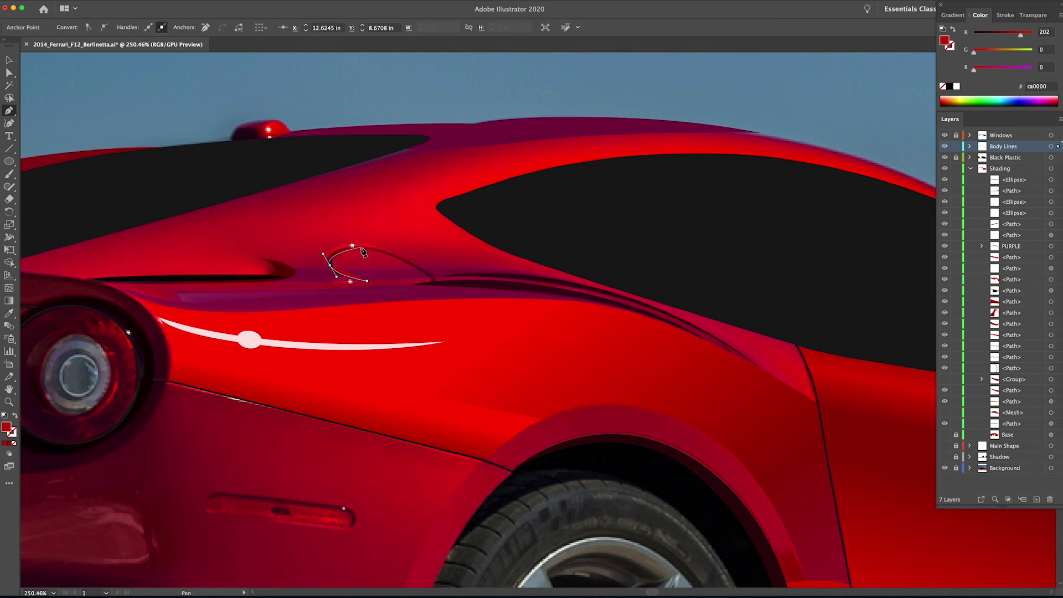
Step: Give the fuel door outline the door line's black stroke and complete its curve around the forward end
{"action": "key", "text": "i"}
{"action": "left_click", "coordinate": [800, 347]}
{"action": "key", "text": "b"}
{"action": "key", "text": "a"}
{"action": "left_click", "coordinate": [362, 247]}
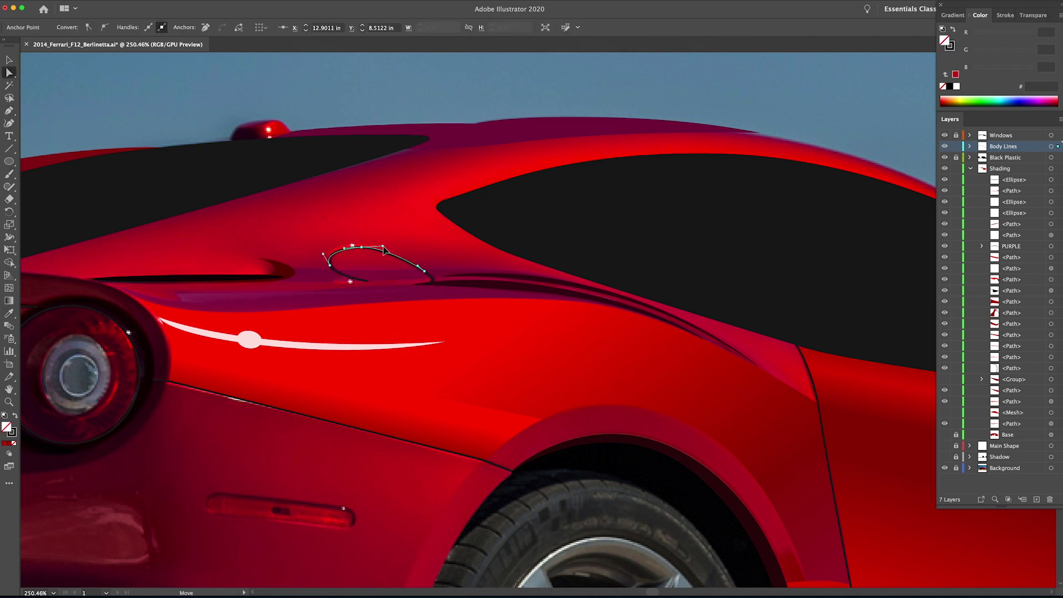
{"action": "key", "text": "Delete"}
{"action": "key", "text": "Delete"}
{"action": "key", "text": "p"}
{"action": "left_click", "coordinate": [421, 286]}
{"action": "mouse_move", "coordinate": [432, 279]}
{"action": "left_mouse_down"}
{"action": "mouse_move", "coordinate": [402, 285]}
{"action": "mouse_move", "coordinate": [498, 310]}
{"action": "left_mouse_up"}
{"action": "key", "text": "v"}
{"action": "left_click", "coordinate": [522, 93]}
Step: Show the gradient mesh again and move the fuel door outline into the Shading layer, directly below the PURPLE group
{"action": "left_click", "coordinate": [944, 412]}
{"action": "left_click", "coordinate": [945, 435]}
{"action": "left_click", "coordinate": [944, 435]}
{"action": "key", "text": "a"}
{"action": "left_click", "coordinate": [532, 322]}
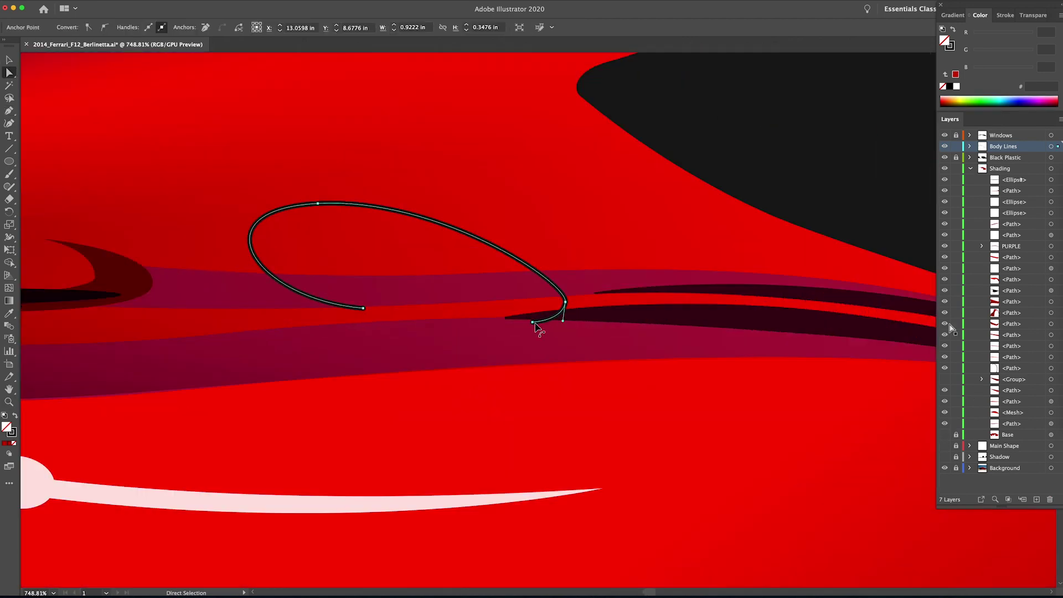
{"action": "left_click", "coordinate": [970, 146]}
{"action": "left_click_drag", "start_coordinate": [1011, 158], "coordinate": [1007, 362]}
{"action": "left_click", "coordinate": [665, 268]}
{"action": "left_click", "coordinate": [535, 324]}
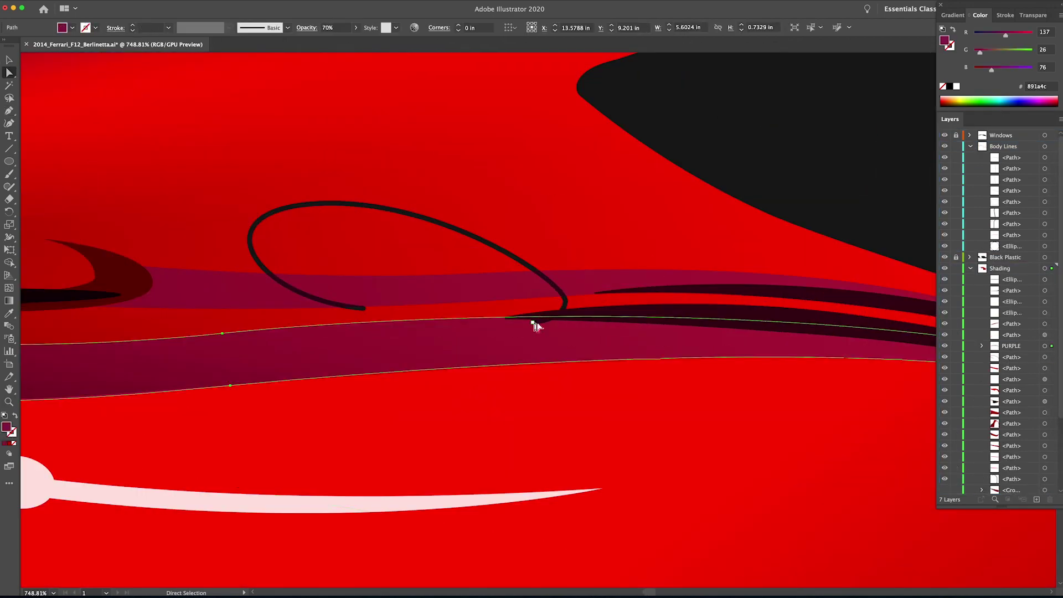
{"action": "left_click", "coordinate": [536, 324]}
{"action": "left_click", "coordinate": [595, 244]}
Step: Deselect the artwork and extend the layer list to show more rows
{"action": "key", "text": "super+0"}
{"action": "key", "text": "v"}
{"action": "left_click", "coordinate": [741, 243]}
{"action": "left_click_drag", "start_coordinate": [1000, 506], "coordinate": [1000, 581]}
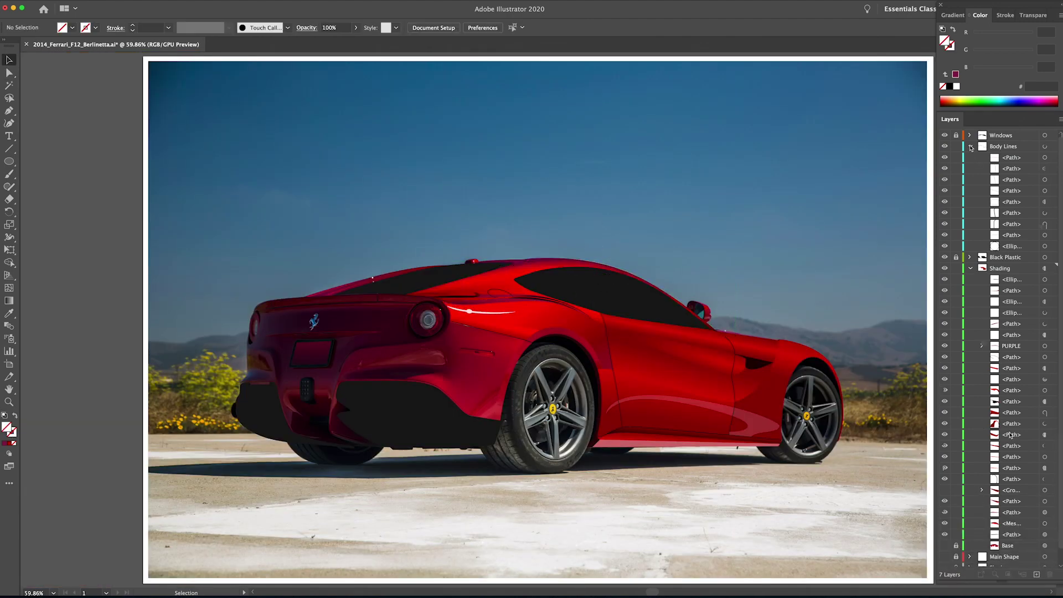
Step: Show the hidden paths in the Shading layer and give the fuel door outline's 1 pt stroke a tapered width profile
{"action": "left_click", "coordinate": [969, 146]}
{"action": "left_click", "coordinate": [944, 445]}
{"action": "left_click", "coordinate": [944, 479]}
{"action": "left_click_drag", "start_coordinate": [495, 283], "coordinate": [660, 228]}
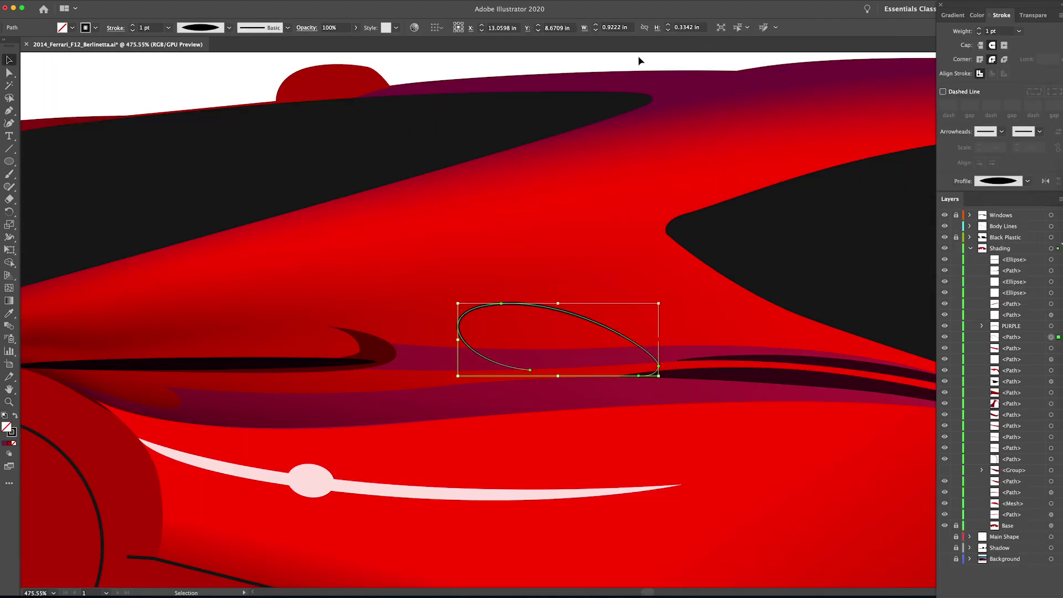
Step: Darken the gradient mesh point beneath the side window to #9e0000 and select the mesh point beside the dark recess's forward tip
{"action": "key", "text": "ctrl+1"}
{"action": "key", "text": "a"}
{"action": "left_click", "coordinate": [632, 314]}
{"action": "left_click", "coordinate": [633, 314]}
{"action": "left_click", "coordinate": [977, 16]}
{"action": "left_click_drag", "start_coordinate": [1014, 36], "coordinate": [1006, 36]}
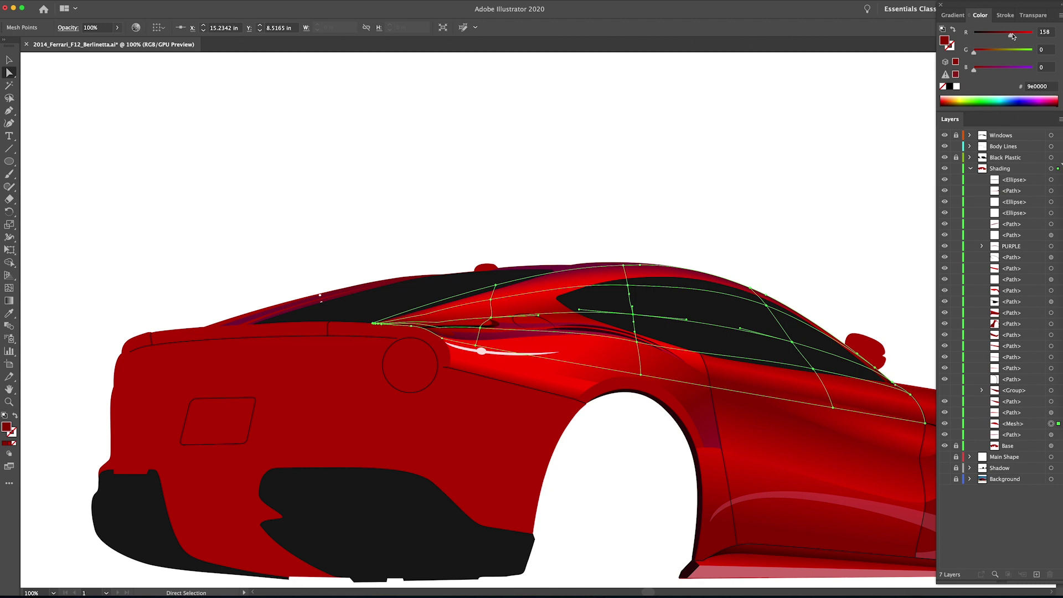
{"action": "left_click", "coordinate": [554, 325]}
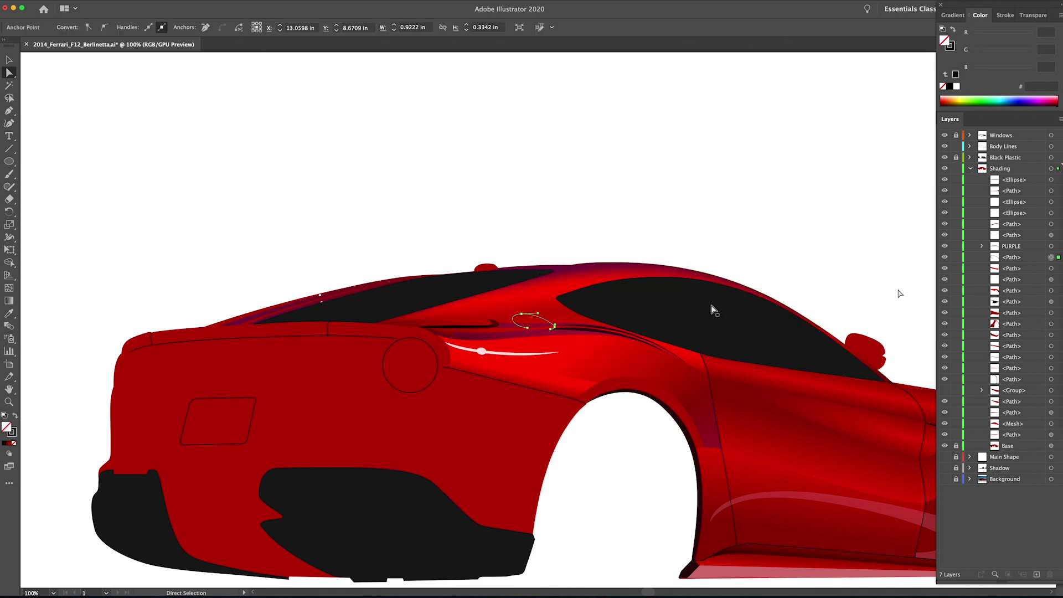
{"action": "left_click", "coordinate": [484, 328]}
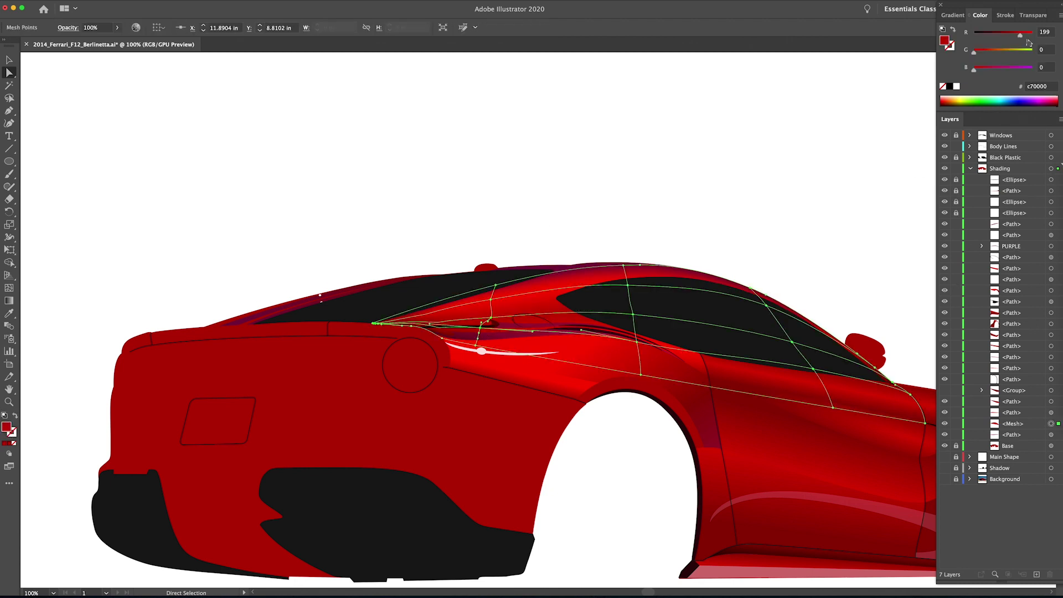
Step: Lock the PURPLE group and the strip covering the gradient mesh, and select the mesh point beneath them
{"action": "left_click", "coordinate": [637, 344]}
{"action": "key", "text": "super+2"}
{"action": "left_click", "coordinate": [636, 344]}
{"action": "left_click", "coordinate": [636, 343]}
{"action": "left_click", "coordinate": [637, 343]}
{"action": "left_click", "coordinate": [637, 343]}
{"action": "key", "text": "super+2"}
{"action": "left_click", "coordinate": [638, 343]}
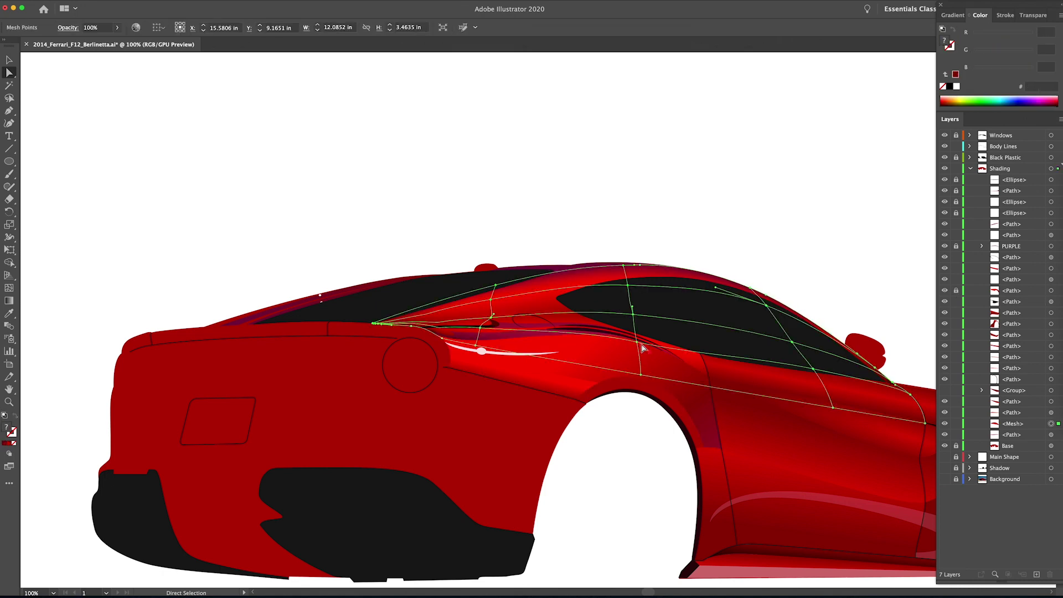
{"action": "left_click", "coordinate": [642, 348]}
Step: Colour the gradient mesh point at the side window's upper edge pure red (#ff0000)
{"action": "left_click", "coordinate": [688, 136]}
{"action": "key", "text": "v"}
{"action": "key", "text": "super+0"}
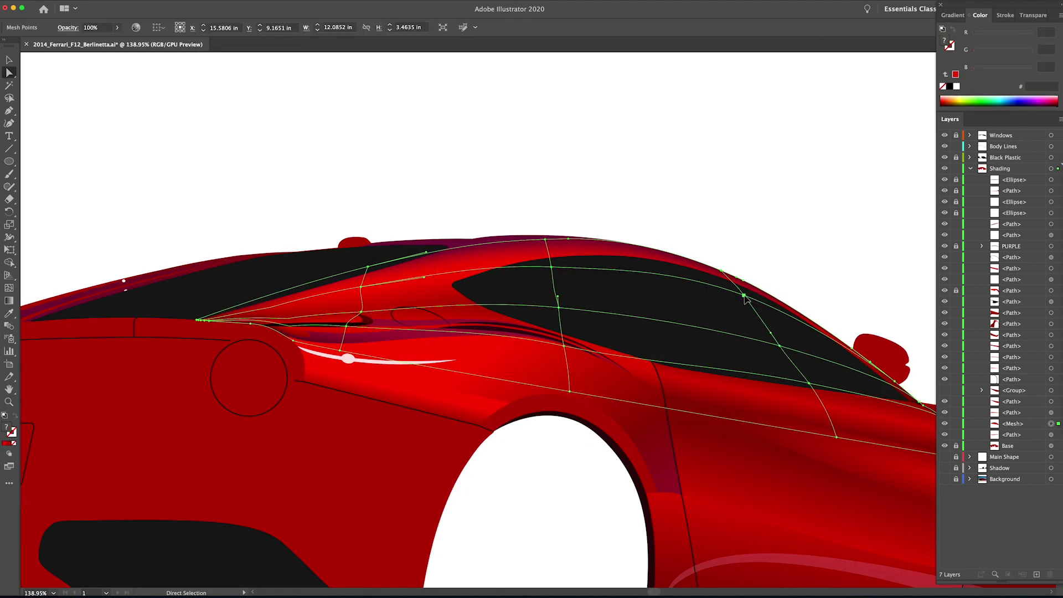
{"action": "left_click", "coordinate": [553, 270]}
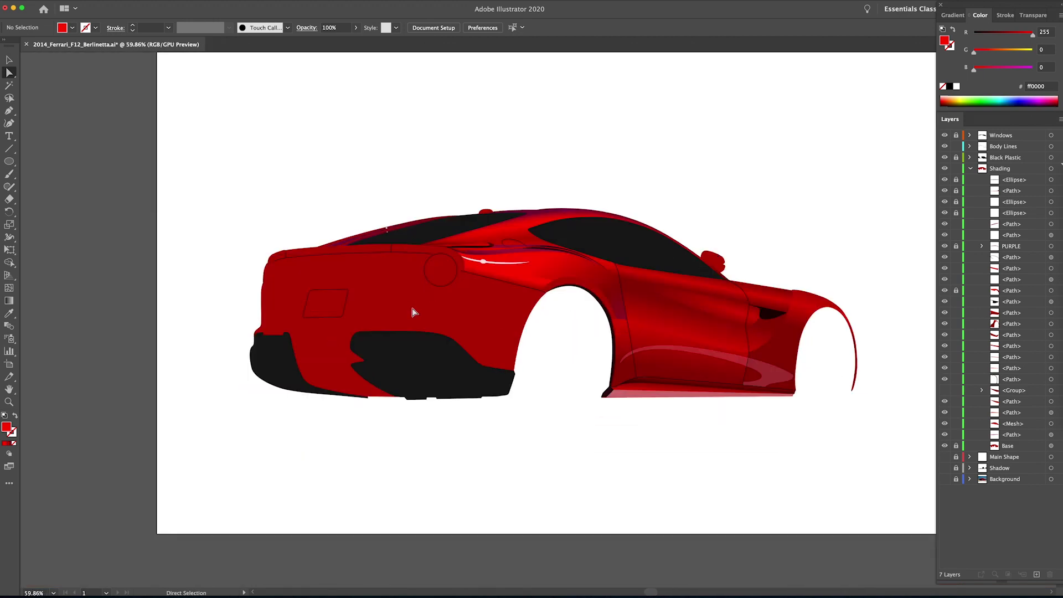
Step: Show the door recess strip again and trace a red shape on the front fender behind the wheel arch with the Pen tool
{"action": "scroll", "coordinate": [845, 375], "scroll_direction": "up", "scroll_amount": 3}
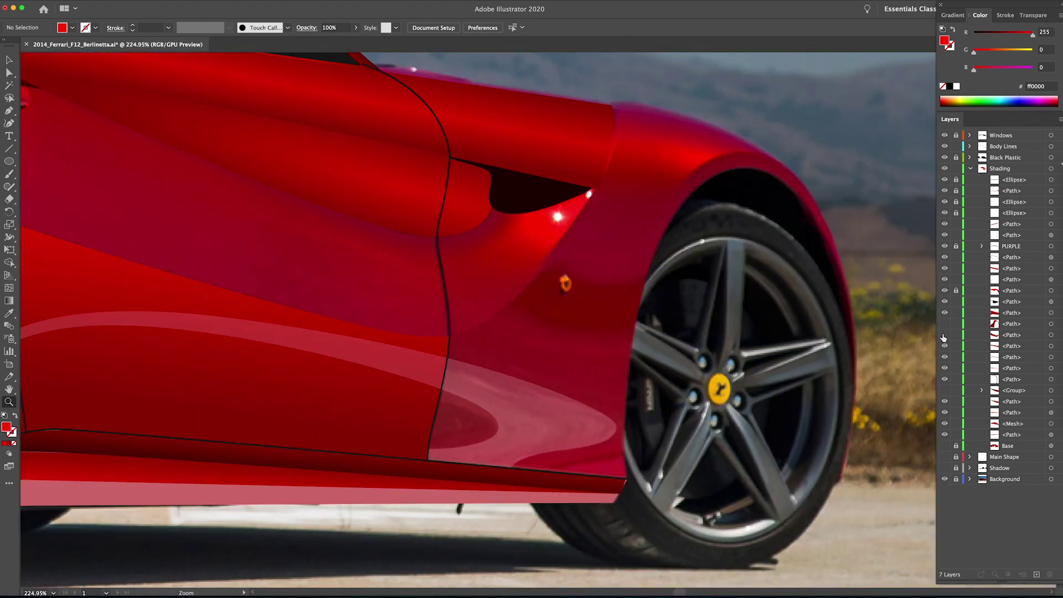
{"action": "left_click", "coordinate": [943, 335]}
{"action": "left_click", "coordinate": [445, 266], "text": "alt"}
{"action": "key", "text": "p"}
{"action": "left_click_drag", "start_coordinate": [715, 330], "coordinate": [683, 349]}
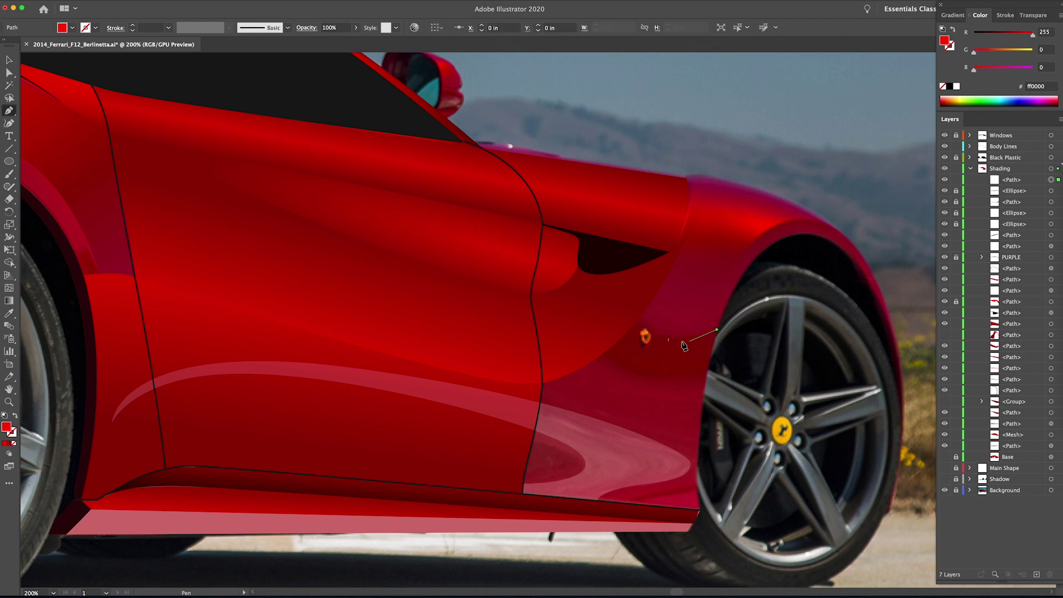
{"action": "left_click_drag", "start_coordinate": [644, 310], "coordinate": [649, 296]}
{"action": "left_click", "coordinate": [644, 309]}
{"action": "left_click_drag", "start_coordinate": [603, 353], "coordinate": [581, 368]}
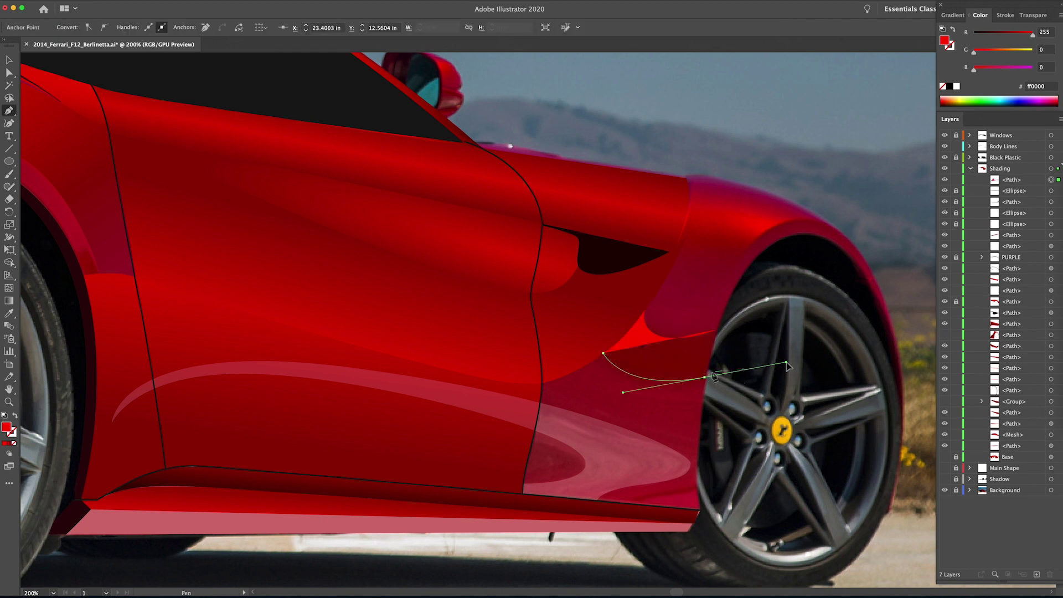
Step: Open the gradient mesh settings for the curved door recess strip running into the front vent
{"action": "key", "text": "v"}
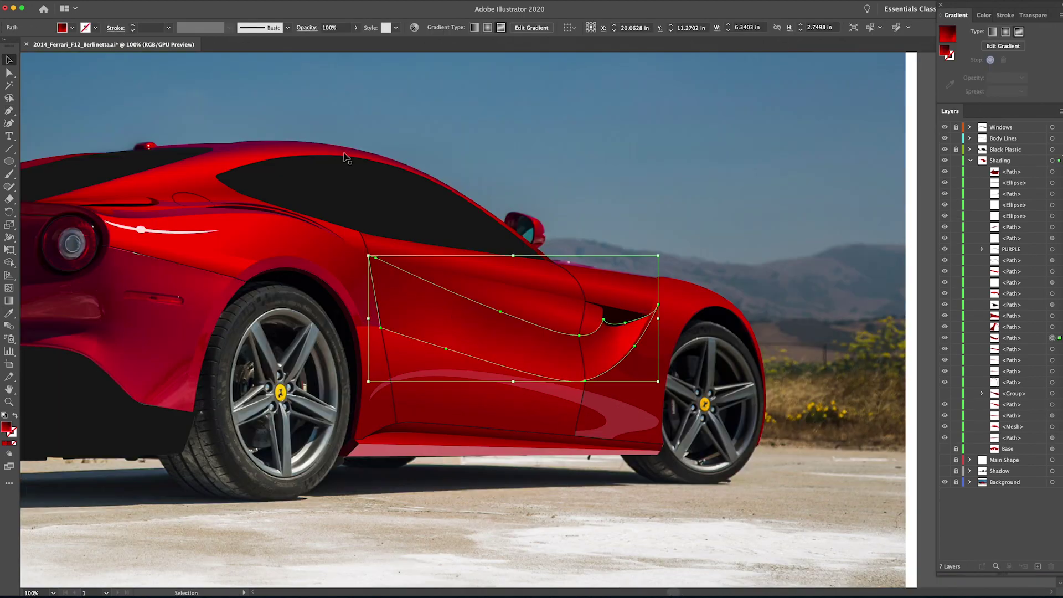
{"action": "left_click", "coordinate": [103, 1]}
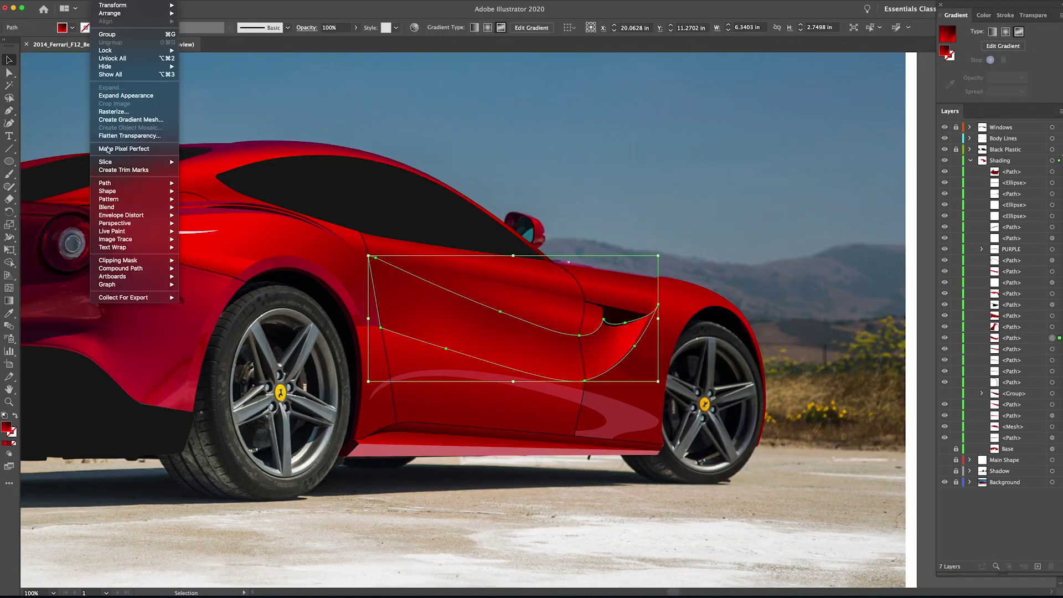
{"action": "left_click", "coordinate": [127, 121]}
Step: Preview the door strip's mesh with 6 columns and with 5 columns
{"action": "left_click", "coordinate": [484, 453]}
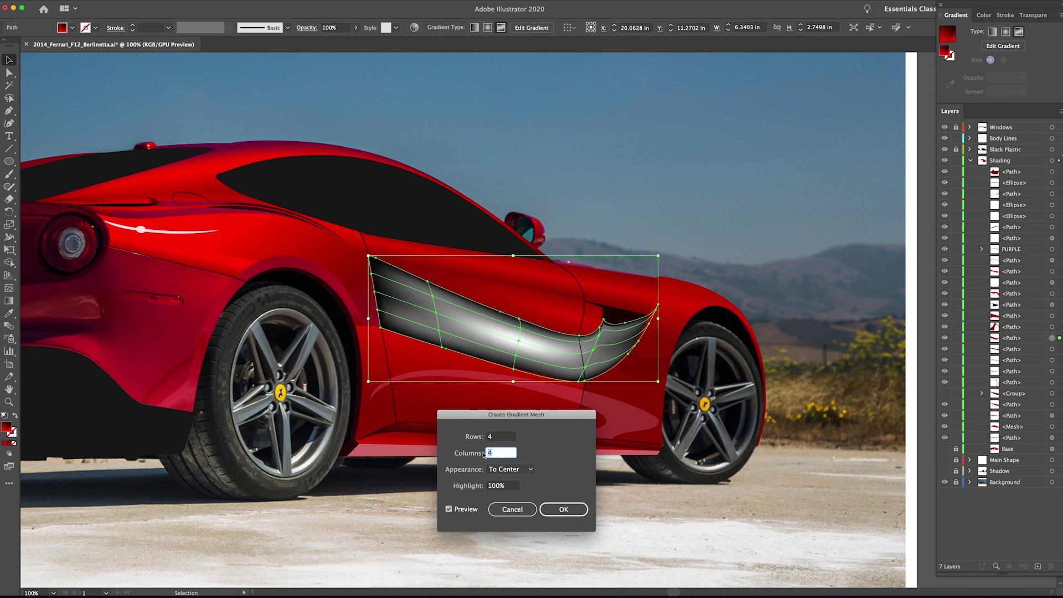
{"action": "key", "text": "Up"}
{"action": "key", "text": "Up"}
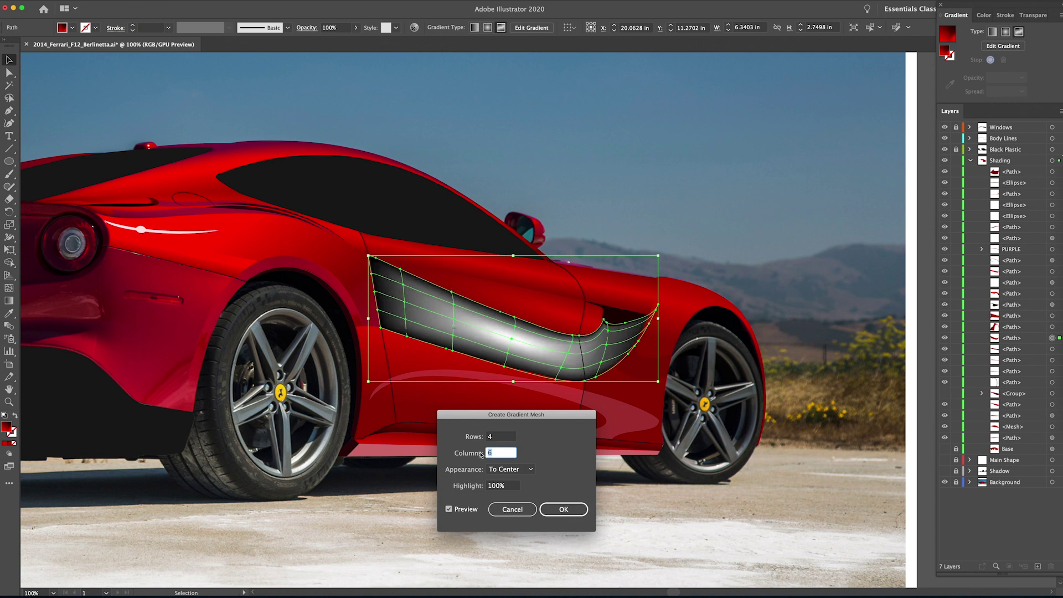
{"action": "key", "text": "Down"}
{"action": "key", "text": "Down"}
{"action": "key", "text": "Down"}
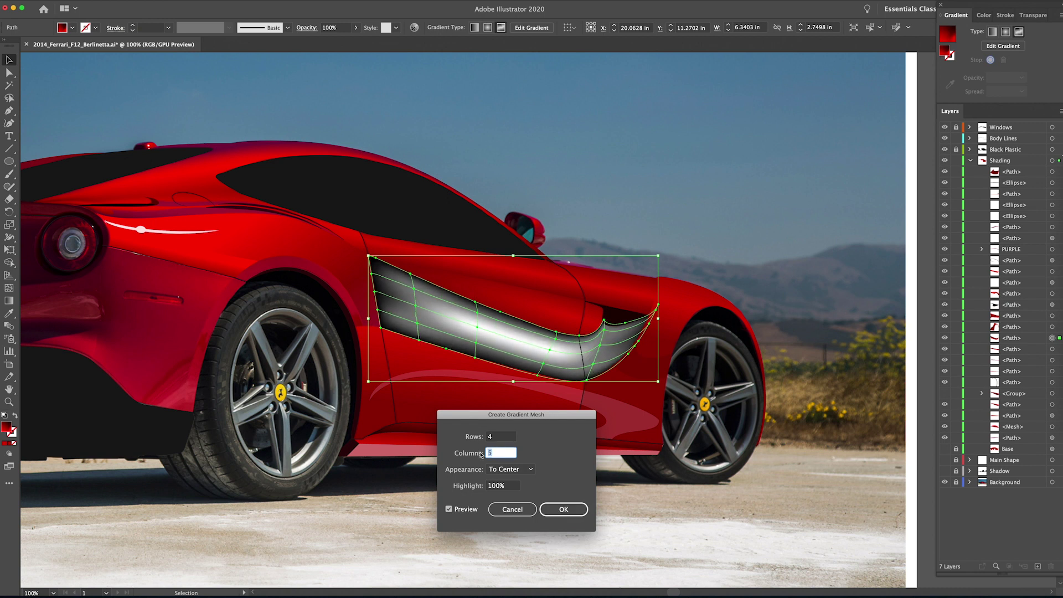
{"action": "key", "text": "Up"}
{"action": "key", "text": "Tab"}
{"action": "key", "text": "Tab"}
{"action": "key", "text": "Tab"}
{"action": "key", "text": "Tab"}
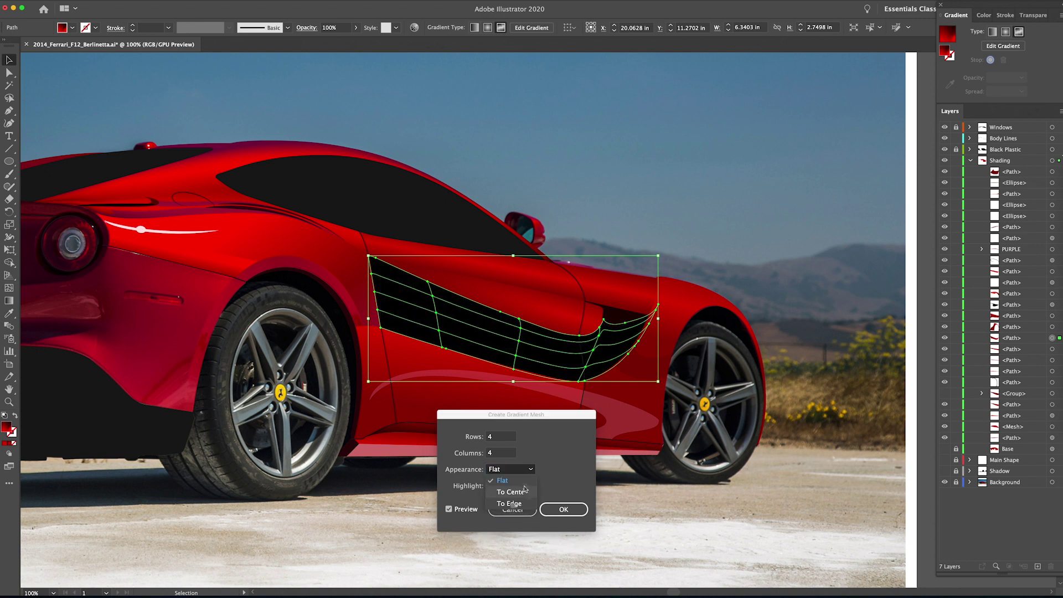
Step: Compare the Flat and To Center appearances for the door strip's mesh and choose To Center
{"action": "left_click", "coordinate": [520, 469]}
{"action": "left_click", "coordinate": [515, 491]}
{"action": "left_click", "coordinate": [524, 470]}
{"action": "left_click", "coordinate": [518, 479]}
{"action": "left_click", "coordinate": [523, 470]}
{"action": "left_click", "coordinate": [516, 491]}
{"action": "scroll", "coordinate": [514, 455], "scroll_direction": "down", "scroll_amount": 2}
Step: Create the door strip's gradient mesh with 3 rows and 4 columns
{"action": "left_click", "coordinate": [482, 437]}
{"action": "key", "text": "Tab"}
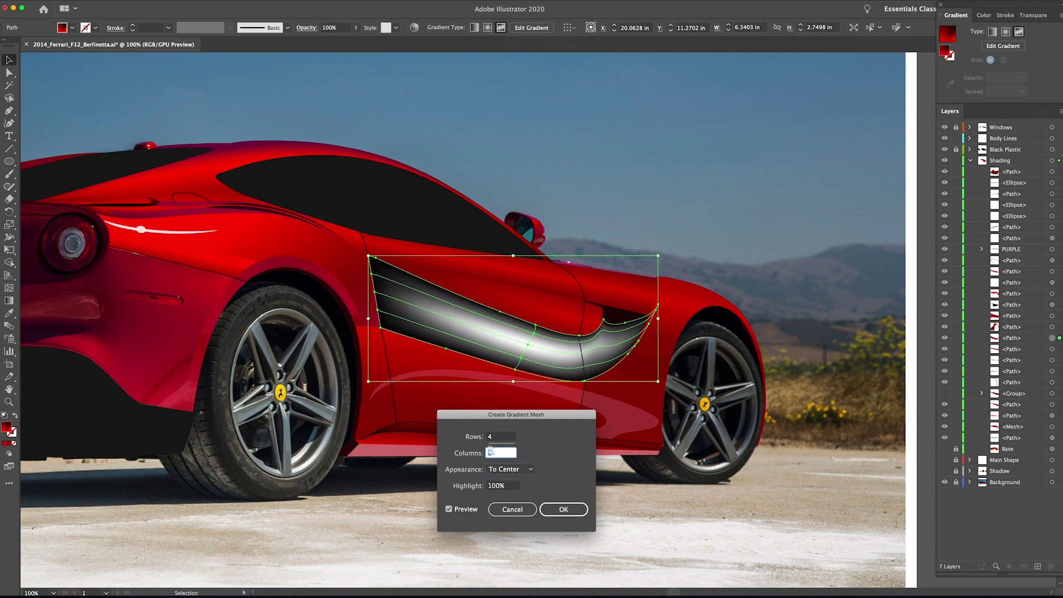
{"action": "key", "text": "Up"}
{"action": "key", "text": "Up"}
{"action": "key", "text": "Up"}
{"action": "left_click", "coordinate": [482, 438]}
{"action": "key", "text": "Down"}
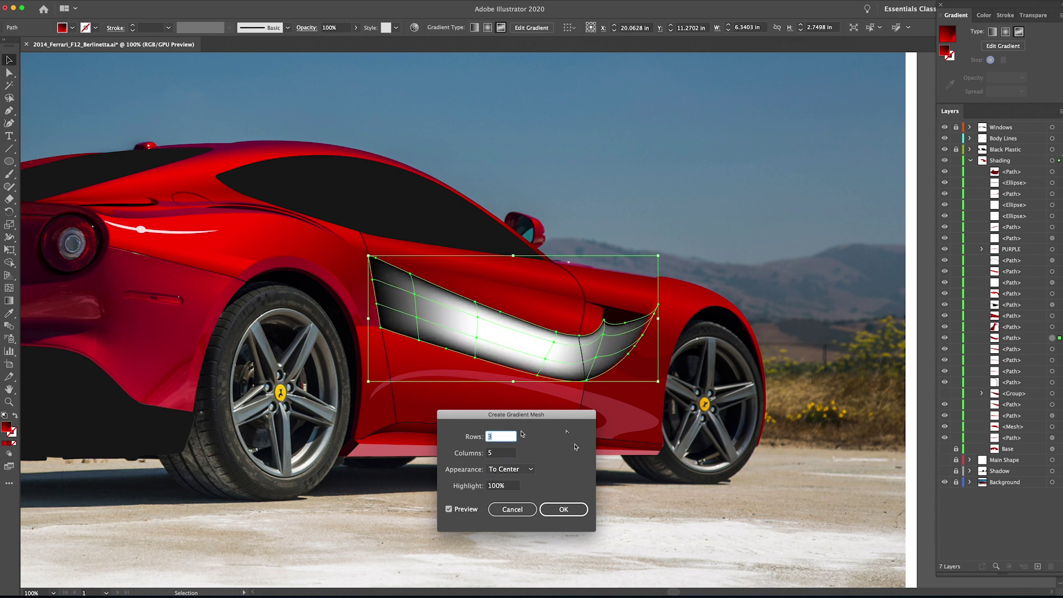
{"action": "left_click", "coordinate": [483, 454]}
{"action": "key", "text": "Down"}
{"action": "key", "text": "Return"}
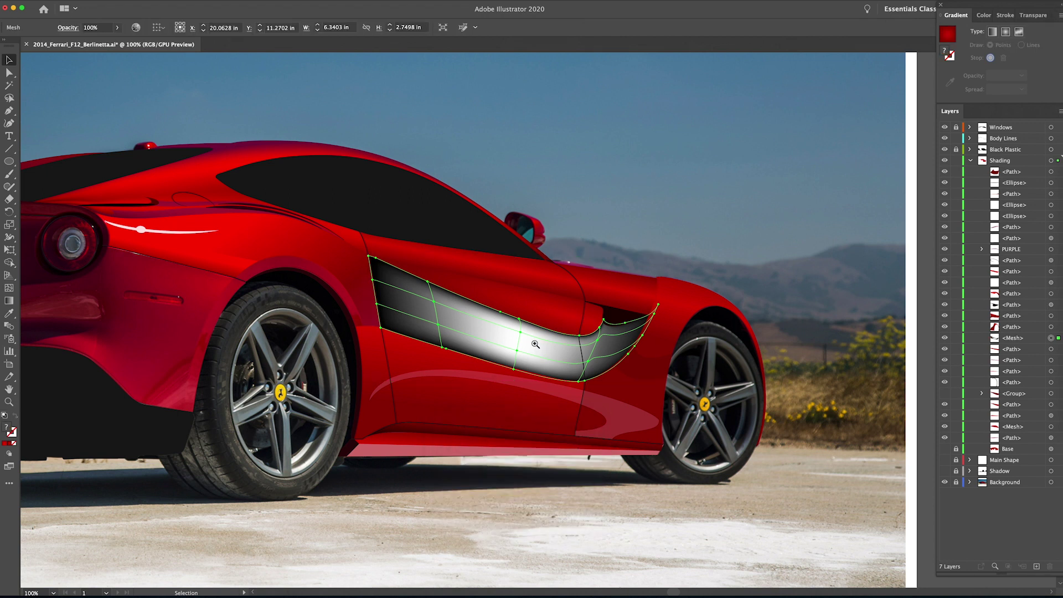
Step: Colour the upper rear corner point of the door mesh dark red, #8c0000
{"action": "left_click_drag", "start_coordinate": [534, 344], "coordinate": [588, 346]}
{"action": "left_click_drag", "start_coordinate": [506, 356], "coordinate": [621, 432]}
{"action": "key", "text": "a"}
{"action": "left_click", "coordinate": [270, 210]}
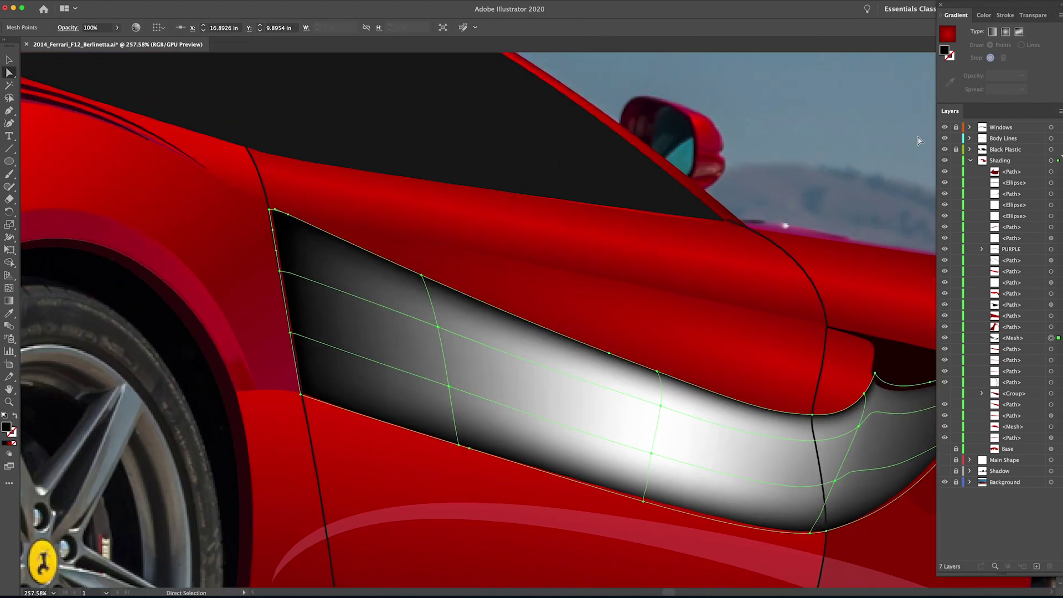
{"action": "left_click", "coordinate": [104, 0]}
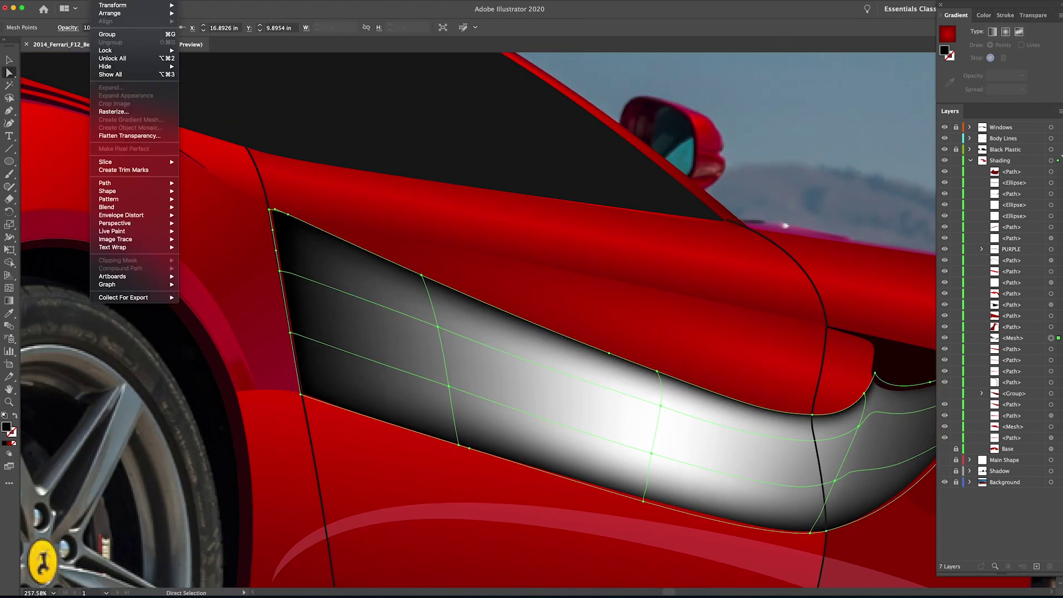
{"action": "mouse_move", "coordinate": [63, 0]}
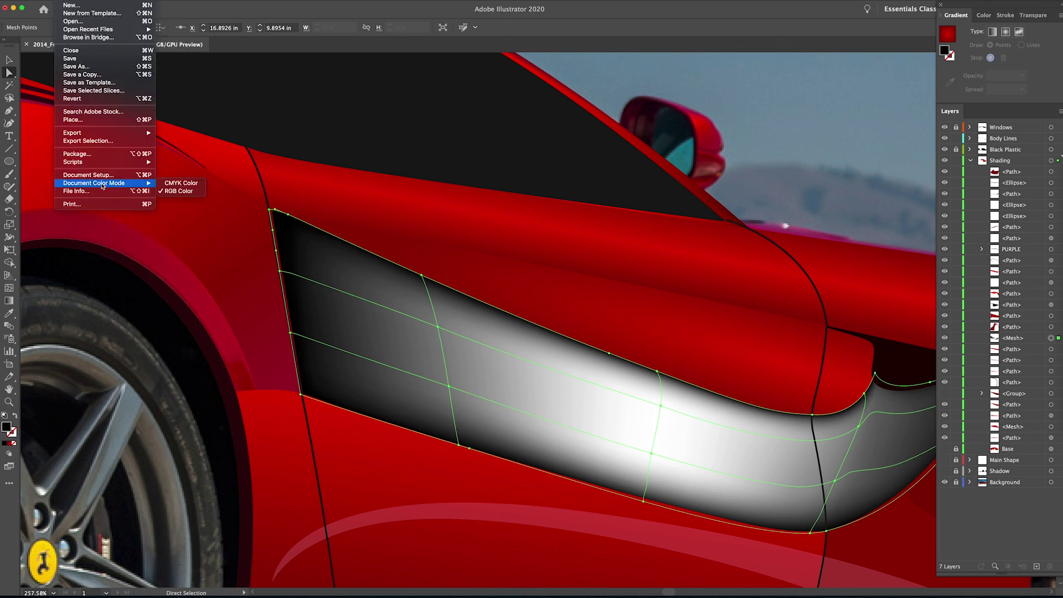
{"action": "left_click", "coordinate": [332, 268]}
{"action": "left_click", "coordinate": [983, 15]}
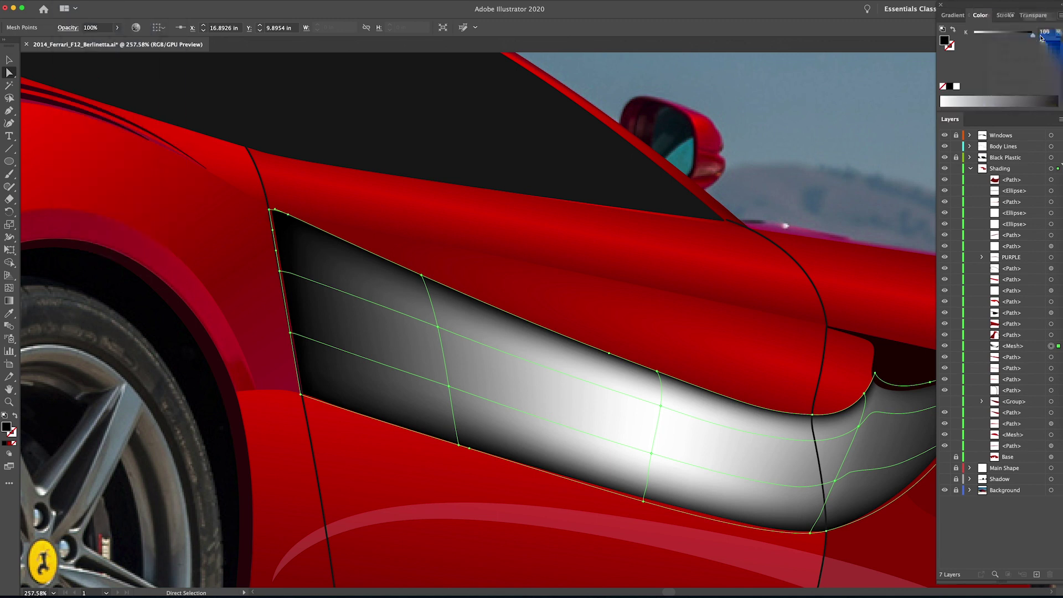
{"action": "left_click_drag", "start_coordinate": [993, 33], "coordinate": [1006, 36]}
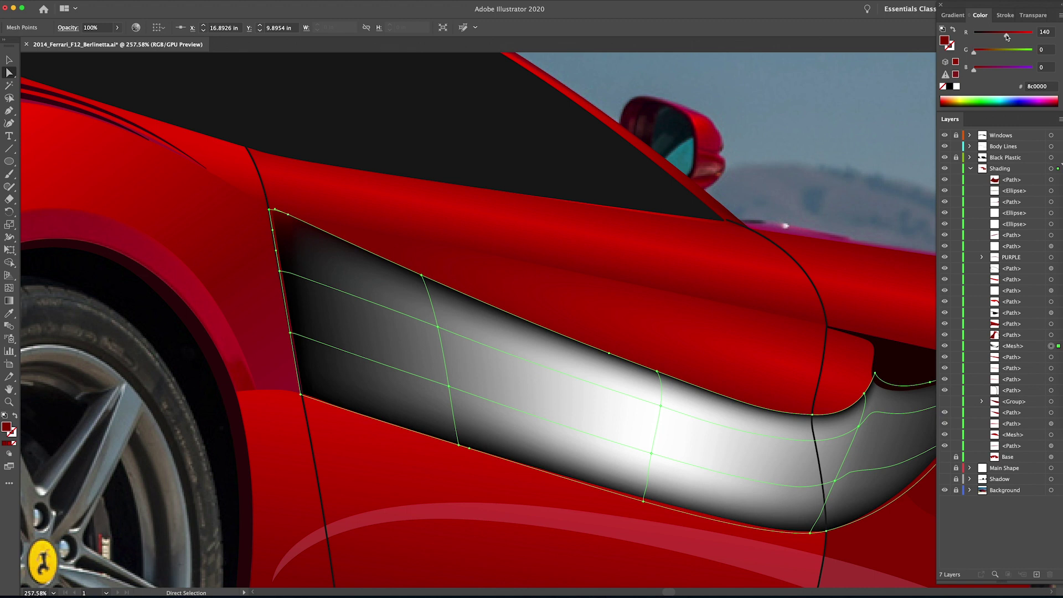
Step: Lock the Shading layer's objects other than the door mesh and delete the hidden group
{"action": "left_click", "coordinate": [281, 271]}
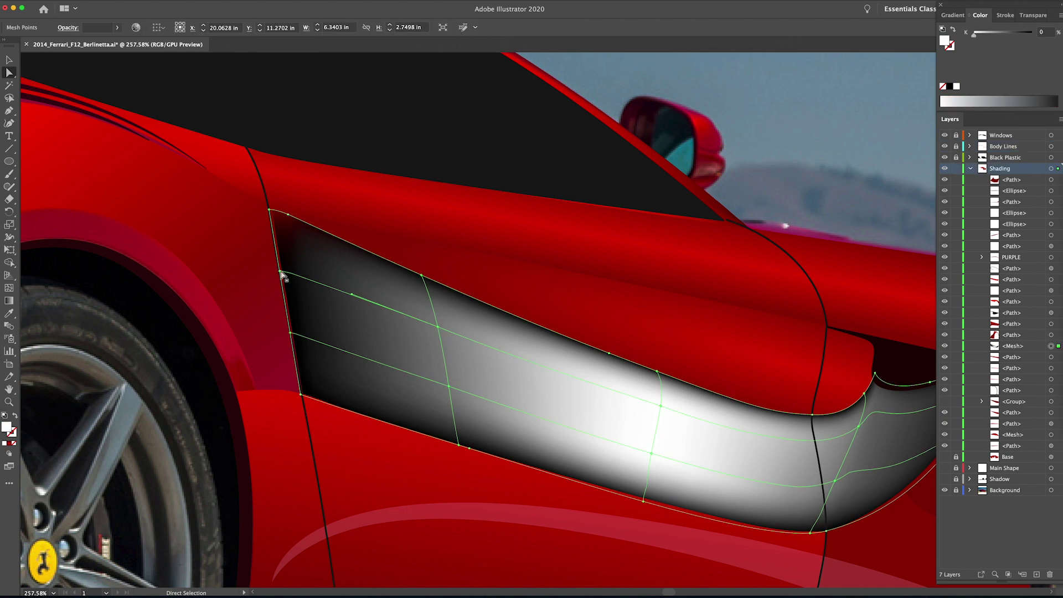
{"action": "left_click", "coordinate": [345, 291]}
{"action": "left_click", "coordinate": [955, 168]}
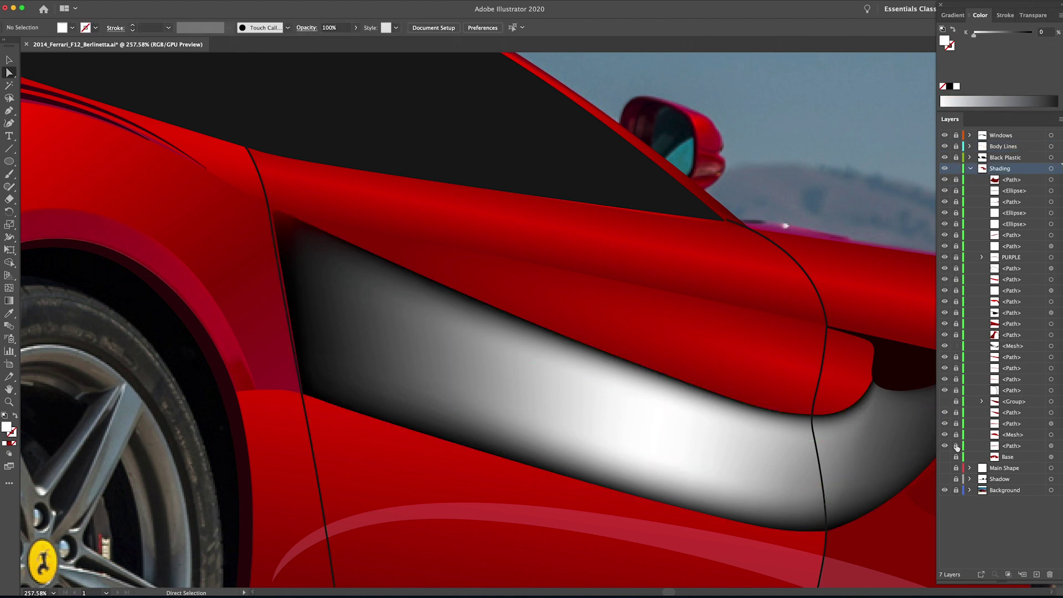
{"action": "left_click", "coordinate": [1014, 401]}
{"action": "left_click", "coordinate": [1049, 574]}
Step: Switch the door mesh's upper inner point nearest the rear to RGB and make it red, with green and blue at 0
{"action": "left_click", "coordinate": [293, 290]}
{"action": "left_click", "coordinate": [436, 326]}
{"action": "left_click", "coordinate": [437, 327]}
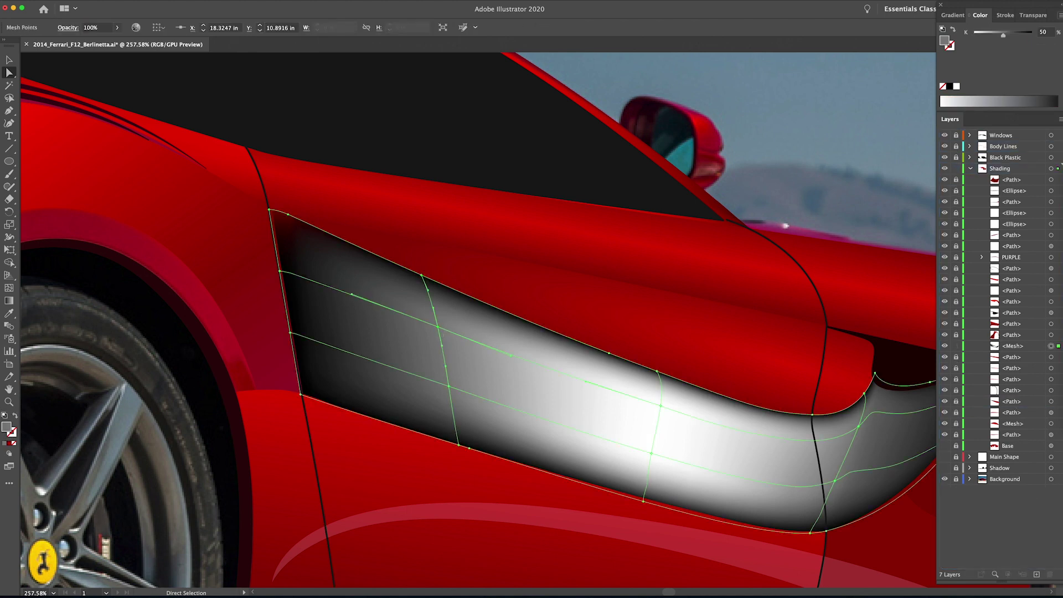
{"action": "left_click", "coordinate": [1060, 16]}
{"action": "left_click", "coordinate": [1007, 39]}
{"action": "left_click_drag", "start_coordinate": [1005, 35], "coordinate": [1026, 36]}
{"action": "left_click_drag", "start_coordinate": [1005, 52], "coordinate": [975, 53]}
{"action": "left_click_drag", "start_coordinate": [1005, 70], "coordinate": [974, 71]}
{"action": "mouse_move", "coordinate": [1027, 35]}
{"action": "left_mouse_down"}
{"action": "mouse_move", "coordinate": [1013, 36]}
{"action": "mouse_move", "coordinate": [1025, 35]}
{"action": "left_mouse_up"}
Step: Convert the inner mesh point directly below to RGB and colour it dark red, with green and blue at 0
{"action": "left_click", "coordinate": [448, 385]}
{"action": "left_click", "coordinate": [1059, 16]}
{"action": "left_click", "coordinate": [1008, 37]}
{"action": "left_click_drag", "start_coordinate": [1005, 53], "coordinate": [974, 52]}
{"action": "left_click_drag", "start_coordinate": [1005, 70], "coordinate": [974, 70]}
{"action": "left_click_drag", "start_coordinate": [1025, 35], "coordinate": [1005, 35]}
Step: Colour the first lower-edge point and the lower rear corner of the door mesh dark red, using #880000 for the corner
{"action": "left_click", "coordinate": [459, 445]}
{"action": "left_click", "coordinate": [1059, 15]}
{"action": "left_click", "coordinate": [1010, 37]}
{"action": "left_click", "coordinate": [304, 395]}
{"action": "left_click", "coordinate": [300, 394]}
{"action": "left_click", "coordinate": [1060, 16]}
{"action": "left_click", "coordinate": [1008, 38]}
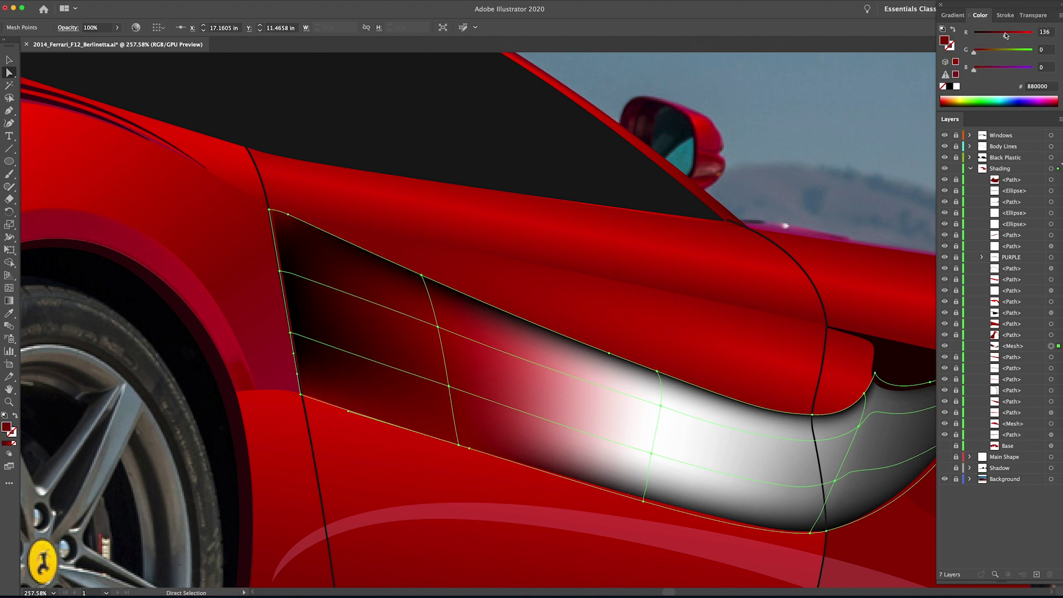
Step: Colour the upper rear-edge point and two upper-edge points of the door mesh dark red, using #730000 for the rearmost upper-edge one
{"action": "left_click", "coordinate": [279, 270]}
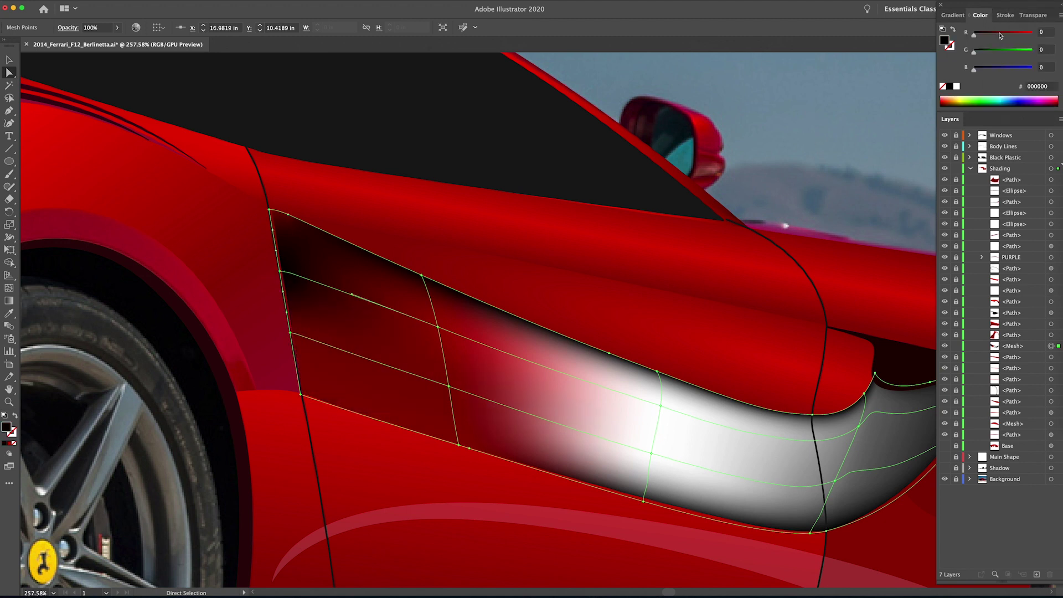
{"action": "left_click", "coordinate": [1000, 36]}
{"action": "left_click", "coordinate": [422, 275]}
{"action": "left_click", "coordinate": [1001, 36]}
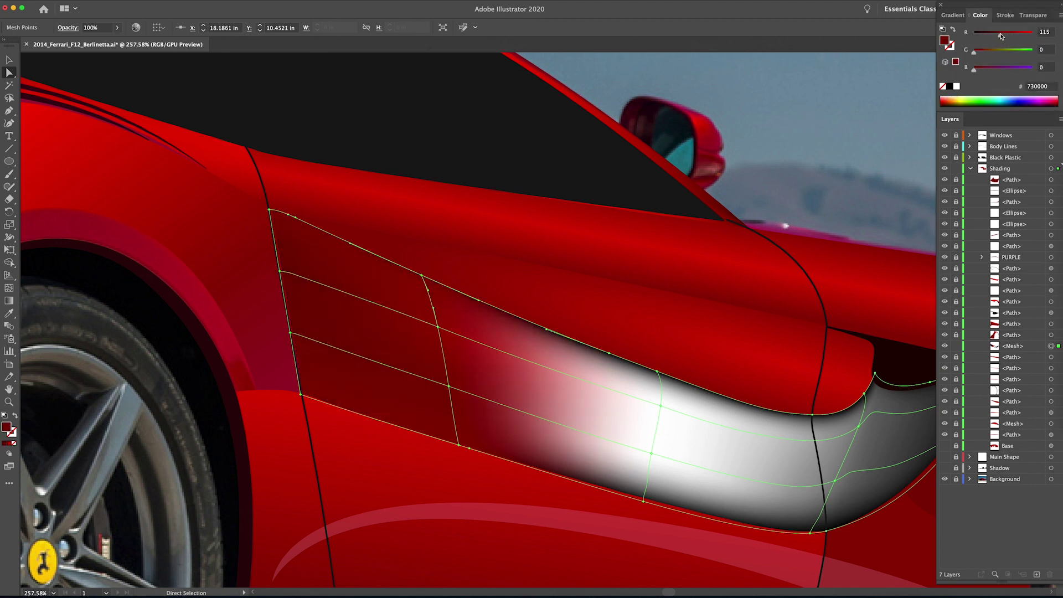
{"action": "left_click", "coordinate": [657, 372]}
{"action": "left_click", "coordinate": [1002, 34]}
Step: Colour the middle column's two inner points red and its lower-edge point purple-red, #850037
{"action": "left_click", "coordinate": [660, 406]}
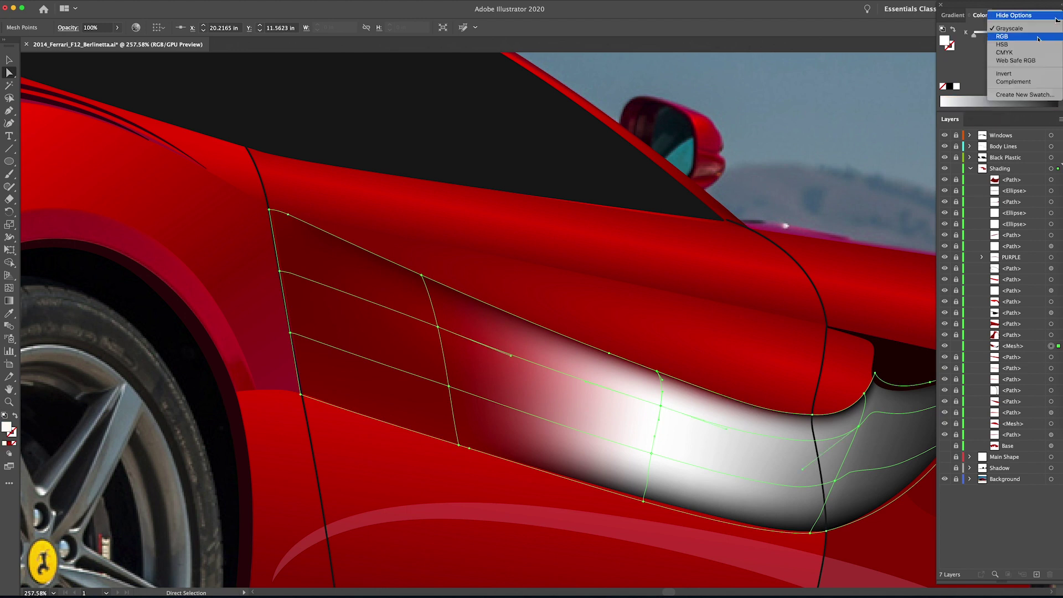
{"action": "left_click", "coordinate": [1005, 35]}
{"action": "left_click", "coordinate": [651, 453]}
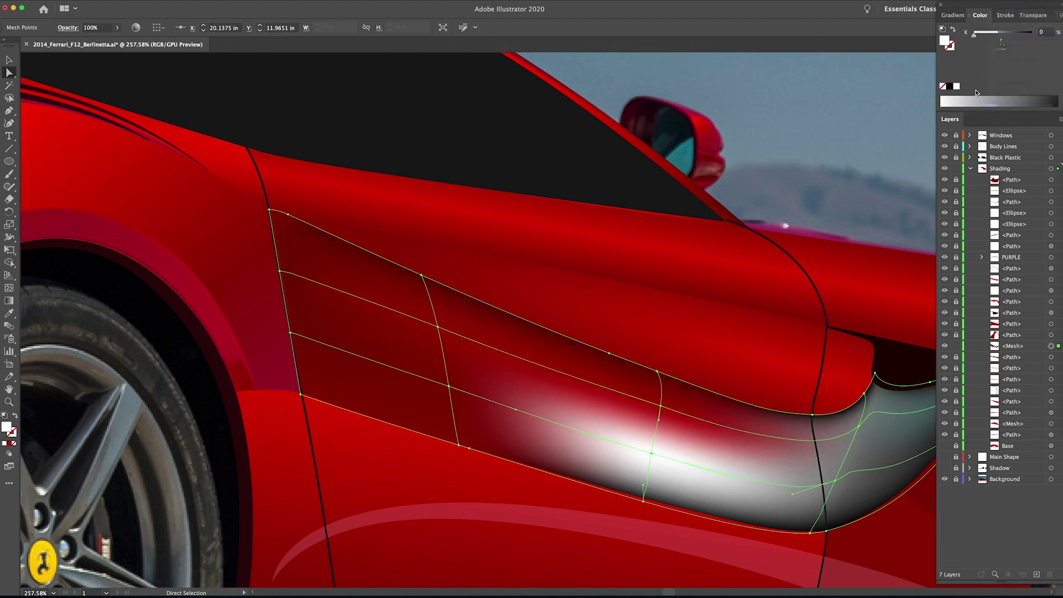
{"action": "left_click", "coordinate": [1013, 35]}
{"action": "left_click", "coordinate": [643, 501]}
{"action": "left_click", "coordinate": [1004, 35]}
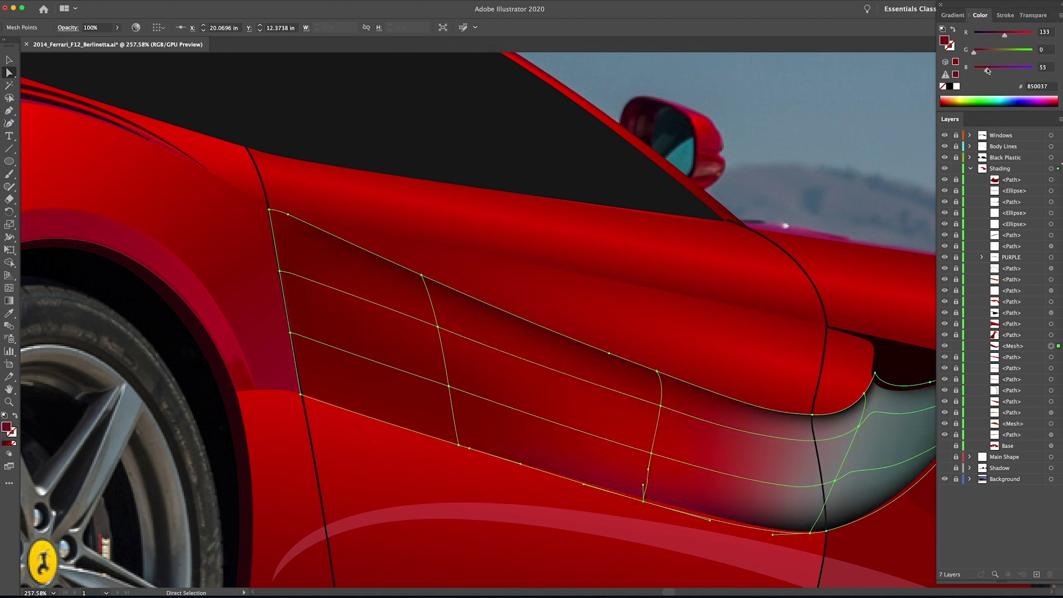
Step: Tint the door mesh's lower-edge point and rear corner purple-red, using #880023 for the corner, and darken the rear-edge point above
{"action": "left_click", "coordinate": [458, 445]}
{"action": "left_click", "coordinate": [300, 394]}
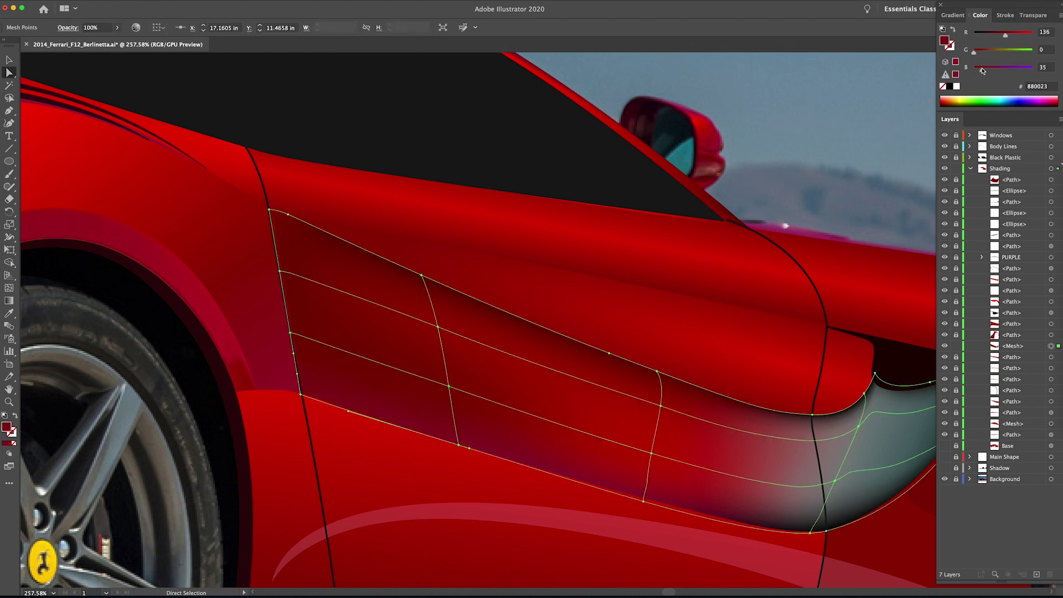
{"action": "scroll", "coordinate": [238, 334], "scroll_direction": "right", "scroll_amount": 2}
{"action": "left_click", "coordinate": [236, 333]}
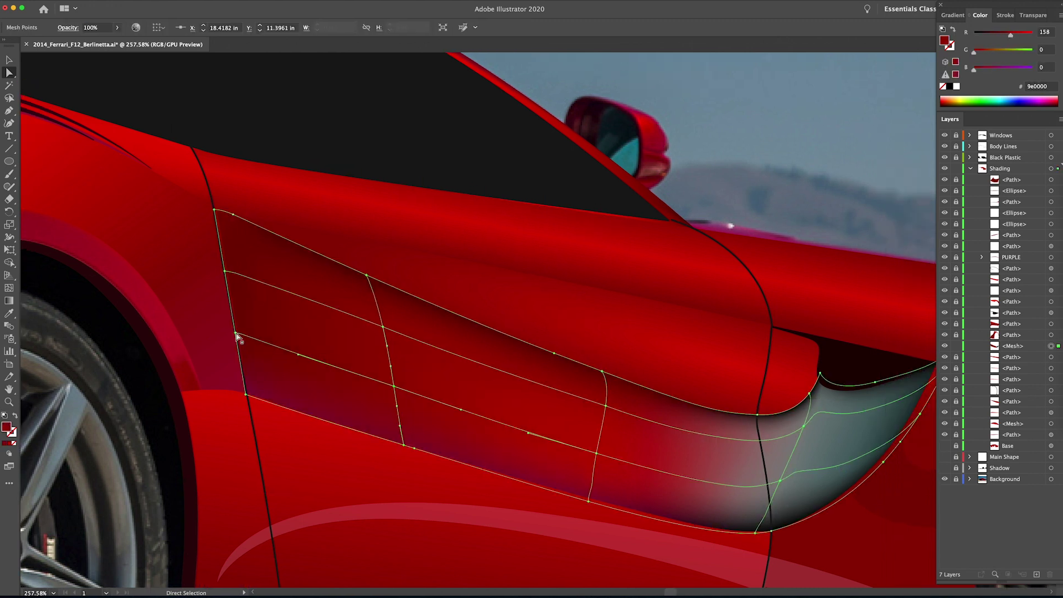
{"action": "left_click", "coordinate": [236, 334]}
{"action": "left_click", "coordinate": [236, 333]}
{"action": "left_click", "coordinate": [235, 333]}
{"action": "left_click", "coordinate": [1013, 35]}
{"action": "left_click", "coordinate": [1006, 34]}
Step: Recolour the door mesh's upper rear corner and three upper-edge points red, using #8c0000 for the corner and #a90000 for the forward one
{"action": "left_click", "coordinate": [214, 210]}
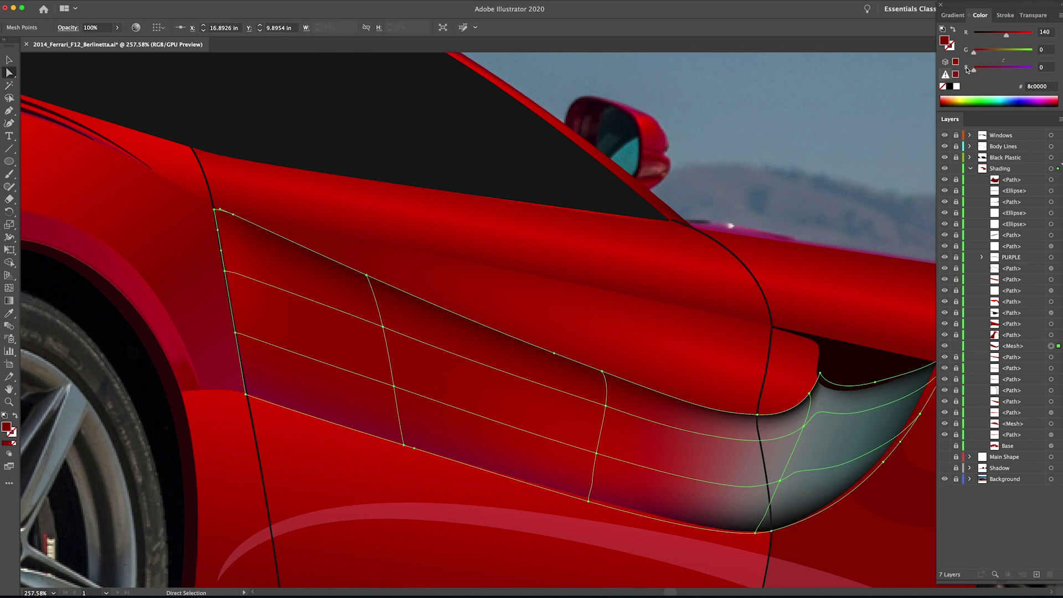
{"action": "left_click", "coordinate": [367, 275]}
{"action": "left_click", "coordinate": [1008, 35]}
{"action": "left_click", "coordinate": [602, 372]}
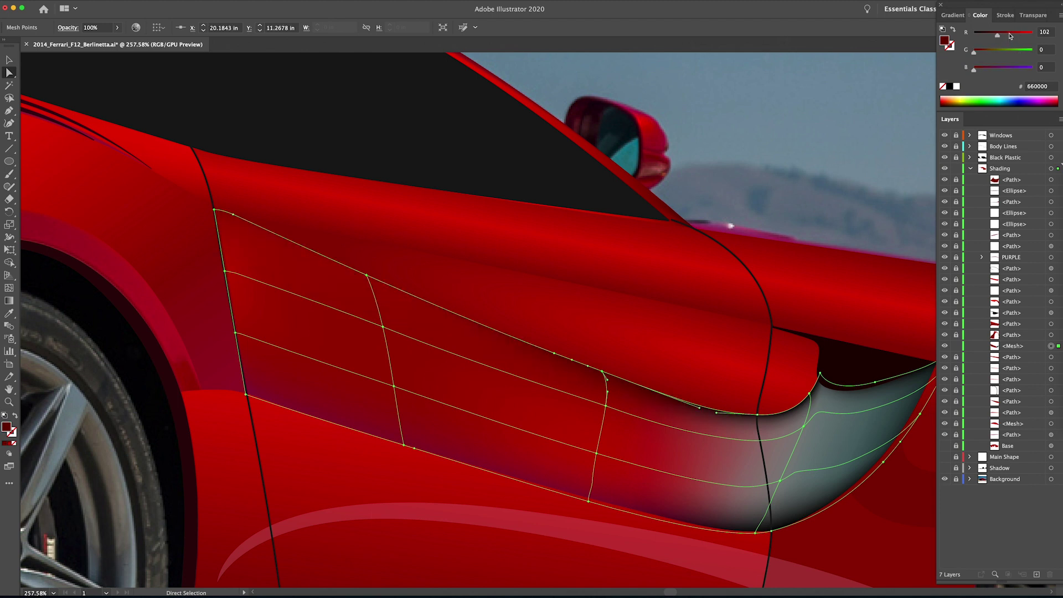
{"action": "left_click", "coordinate": [1008, 35]}
{"action": "left_click", "coordinate": [757, 415]}
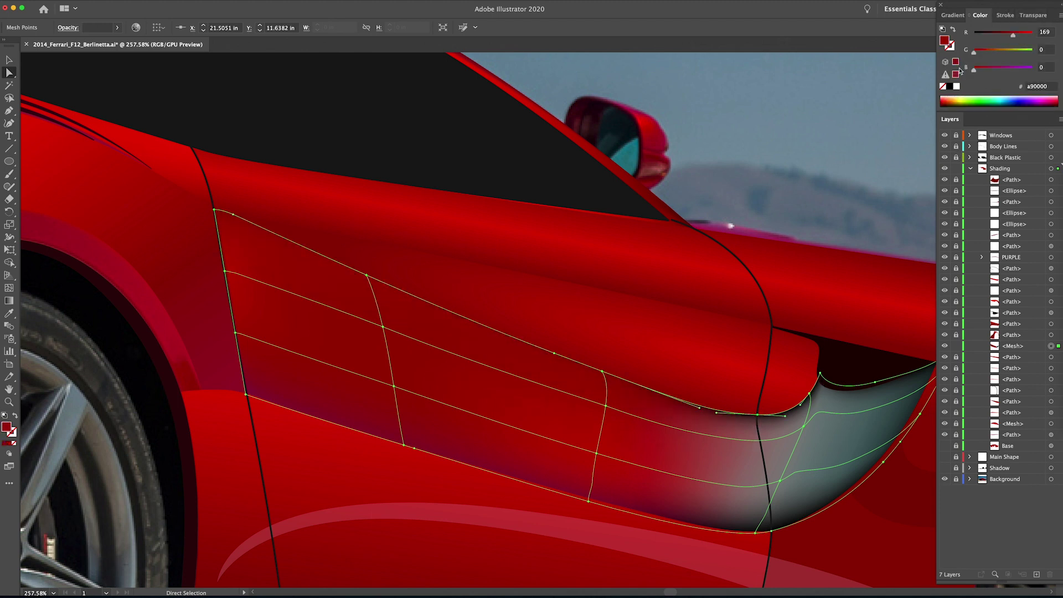
Step: Colour the front mesh column's two inner points dark red in RGB, with green and blue at 0
{"action": "scroll", "coordinate": [435, 316], "scroll_direction": "right", "scroll_amount": 6}
{"action": "scroll", "coordinate": [435, 316], "scroll_direction": "down", "scroll_amount": 2}
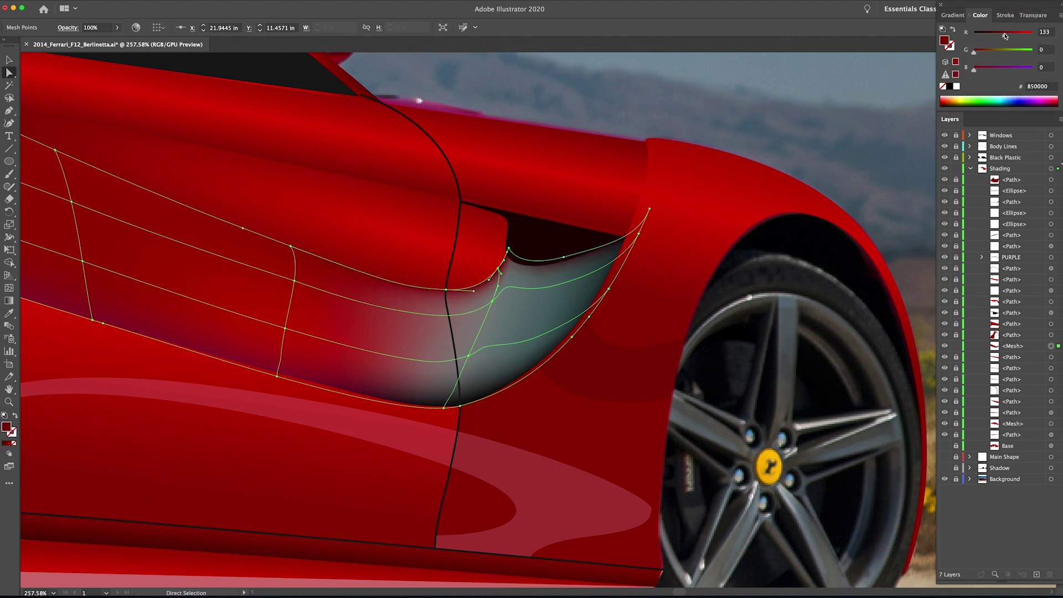
{"action": "left_click", "coordinate": [492, 302]}
{"action": "left_click_drag", "start_coordinate": [1003, 53], "coordinate": [971, 53]}
{"action": "left_click_drag", "start_coordinate": [1003, 71], "coordinate": [971, 71]}
{"action": "left_click_drag", "start_coordinate": [1031, 36], "coordinate": [1017, 36]}
{"action": "left_click", "coordinate": [468, 355]}
{"action": "left_click", "coordinate": [1060, 15]}
{"action": "left_click", "coordinate": [1005, 36]}
{"action": "left_click_drag", "start_coordinate": [1003, 52], "coordinate": [972, 53]}
{"action": "left_click_drag", "start_coordinate": [1003, 71], "coordinate": [971, 71]}
Step: Convert the two adjacent lower-edge mesh points at the door seam to RGB and colour them dark red
{"action": "left_click", "coordinate": [460, 406]}
{"action": "left_click", "coordinate": [1060, 16]}
{"action": "left_click", "coordinate": [1004, 36]}
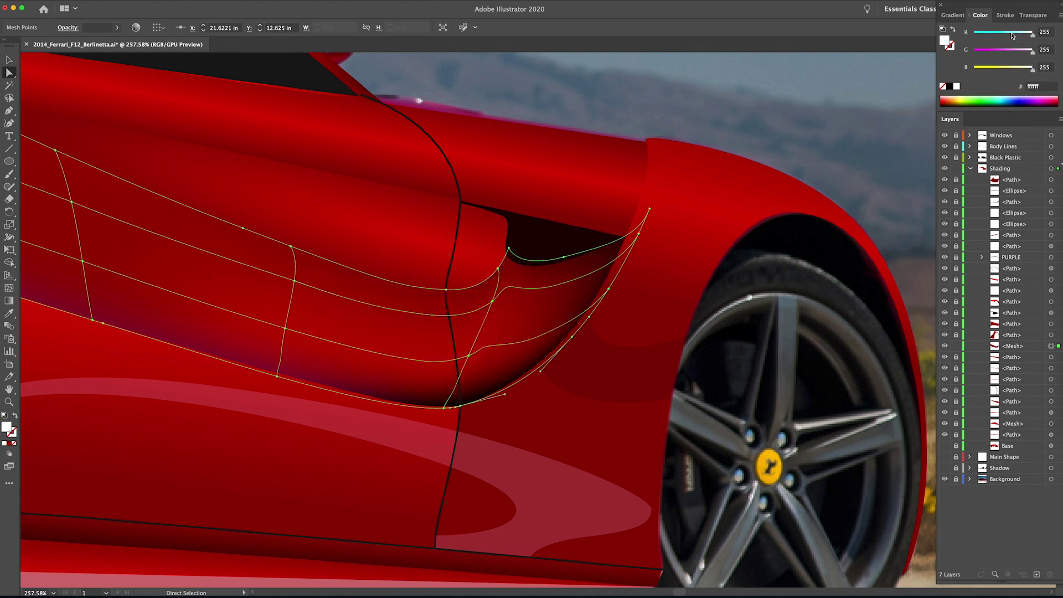
{"action": "left_click_drag", "start_coordinate": [1031, 53], "coordinate": [972, 53]}
{"action": "left_click_drag", "start_coordinate": [1030, 70], "coordinate": [972, 71]}
{"action": "left_click_drag", "start_coordinate": [1030, 36], "coordinate": [1008, 36]}
{"action": "left_click", "coordinate": [443, 408]}
{"action": "left_click", "coordinate": [1060, 15]}
{"action": "left_click", "coordinate": [1003, 36]}
Step: Convert the mesh's front-edge points, from the lower curve up to the tip, to RGB and colour them red
{"action": "left_click", "coordinate": [572, 337]}
{"action": "left_click", "coordinate": [1060, 16]}
{"action": "left_click", "coordinate": [1002, 37]}
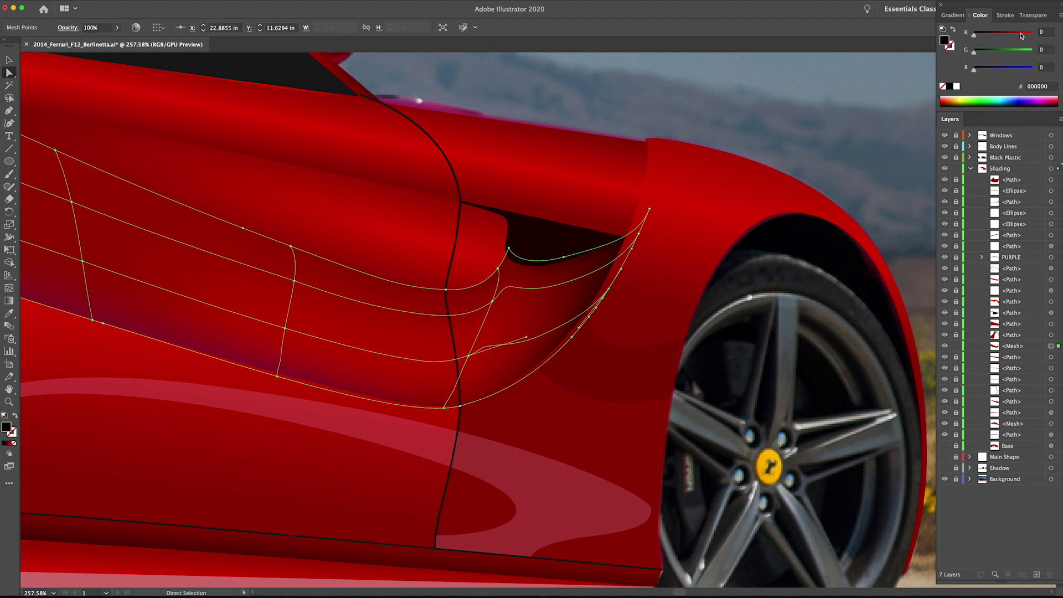
{"action": "left_click", "coordinate": [631, 249]}
{"action": "left_click", "coordinate": [1015, 35]}
{"action": "left_click", "coordinate": [646, 126]}
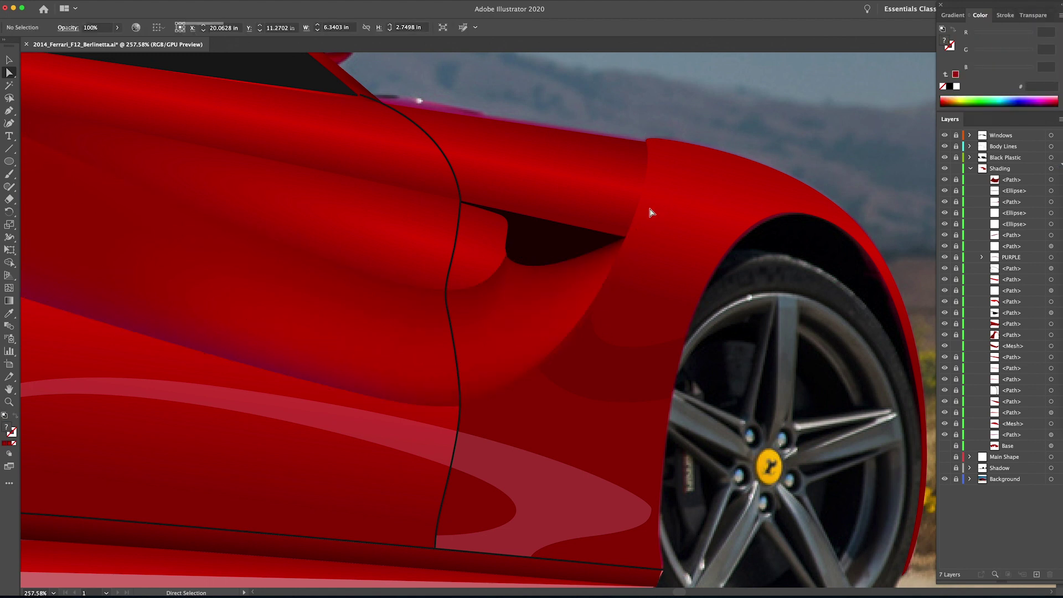
{"action": "left_click", "coordinate": [649, 209]}
{"action": "left_click", "coordinate": [1060, 15]}
{"action": "left_click", "coordinate": [1012, 37]}
{"action": "left_click", "coordinate": [997, 36]}
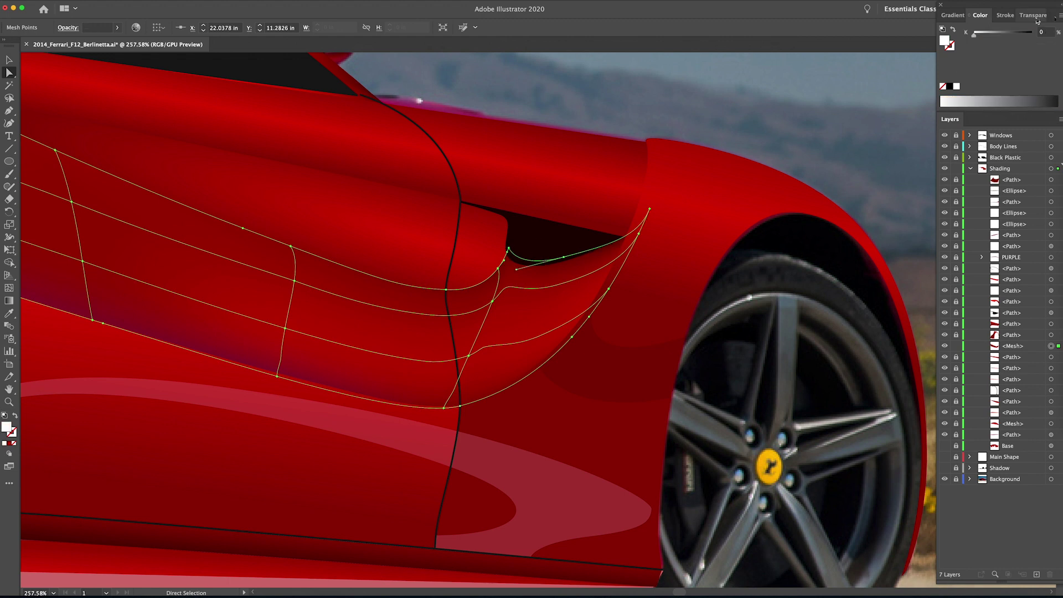
{"action": "left_click_drag", "start_coordinate": [989, 35], "coordinate": [992, 36]}
Step: Adjust the direction handle of the inner mesh point below the vent to smooth the mesh line running to the front edge
{"action": "left_click", "coordinate": [491, 304]}
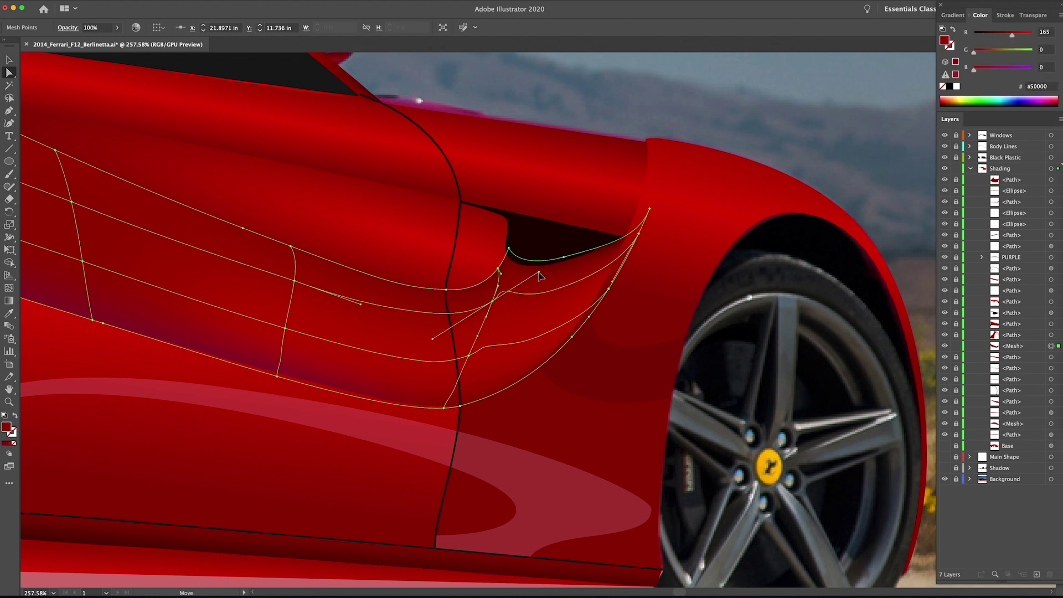
{"action": "mouse_move", "coordinate": [611, 285]}
{"action": "left_mouse_down"}
{"action": "mouse_move", "coordinate": [582, 286]}
{"action": "mouse_move", "coordinate": [610, 287]}
{"action": "left_mouse_up"}
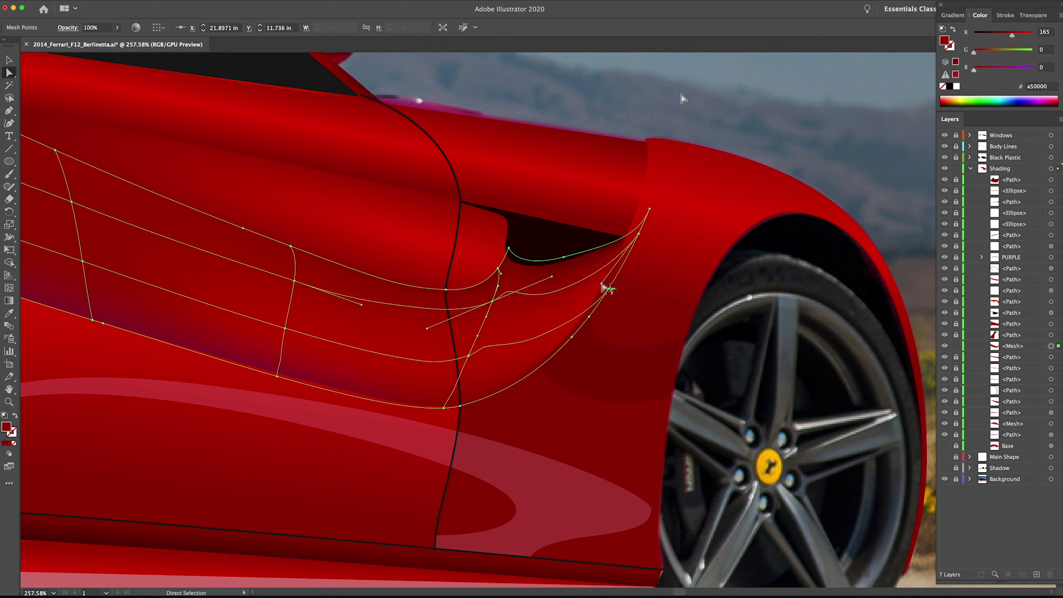
{"action": "key", "text": "super+0"}
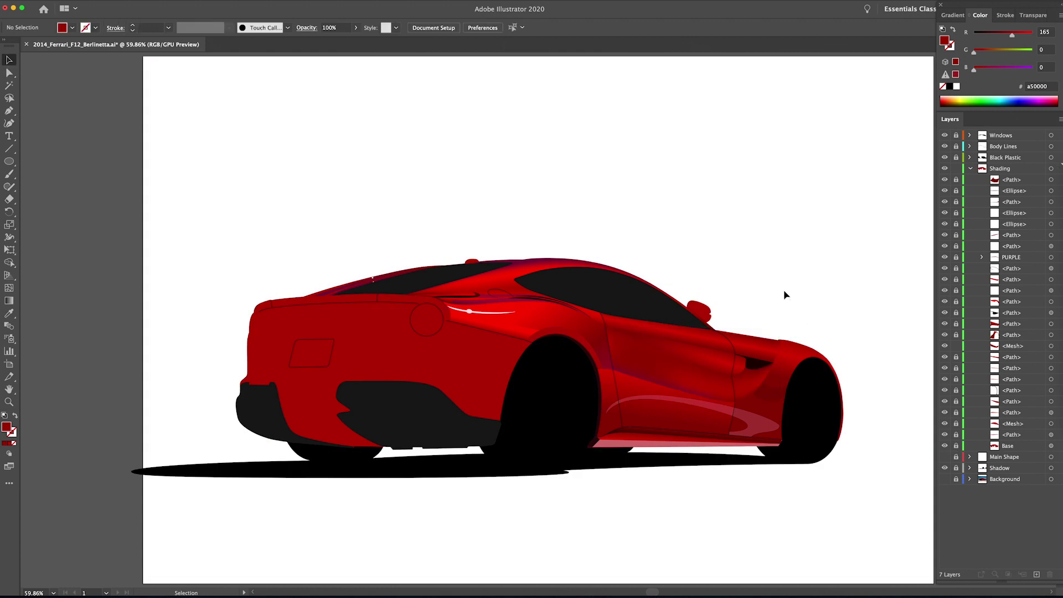
Step: Add blue to the door mesh's lower inner and lower-edge points to tint them purple-red, including the point at the door seam
{"action": "key", "text": "z"}
{"action": "left_click_drag", "start_coordinate": [662, 388], "coordinate": [506, 385]}
{"action": "key", "text": "a"}
{"action": "left_click", "coordinate": [429, 317]}
{"action": "left_click", "coordinate": [412, 312]}
{"action": "left_click", "coordinate": [415, 336]}
{"action": "left_click_drag", "start_coordinate": [974, 70], "coordinate": [986, 71]}
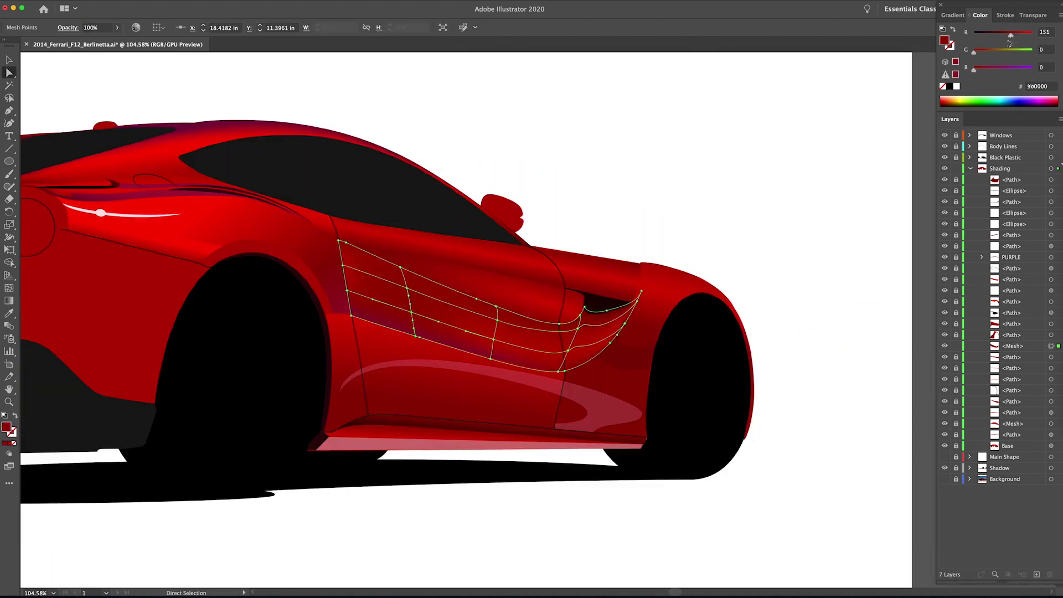
{"action": "left_click", "coordinate": [560, 370]}
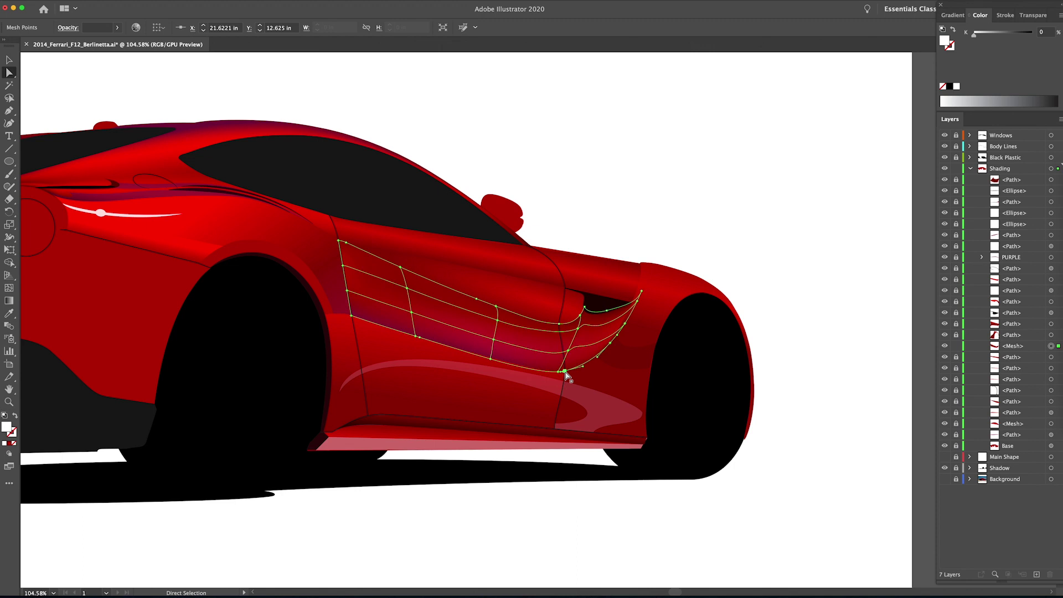
{"action": "left_click", "coordinate": [1005, 36]}
{"action": "left_click", "coordinate": [973, 53]}
{"action": "left_click_drag", "start_coordinate": [976, 70], "coordinate": [985, 71]}
{"action": "left_click", "coordinate": [416, 338]}
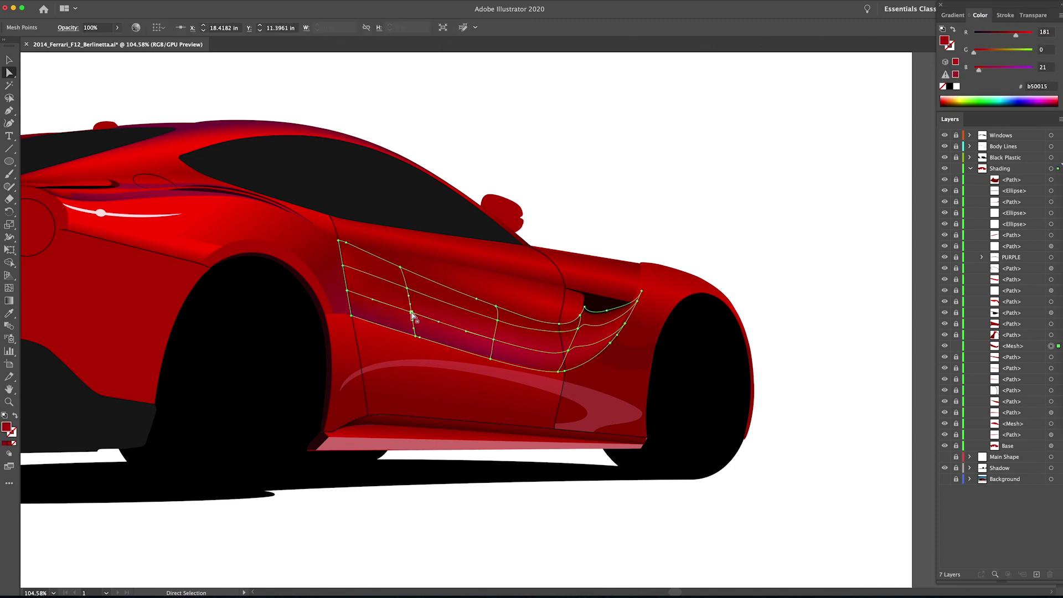
{"action": "left_click", "coordinate": [627, 132]}
Step: Hide the Base shape and show the Background photo layer
{"action": "key", "text": "z"}
{"action": "left_click", "coordinate": [535, 257], "text": "alt"}
{"action": "left_click", "coordinate": [535, 258], "text": "alt"}
{"action": "left_click", "coordinate": [535, 257], "text": "alt"}
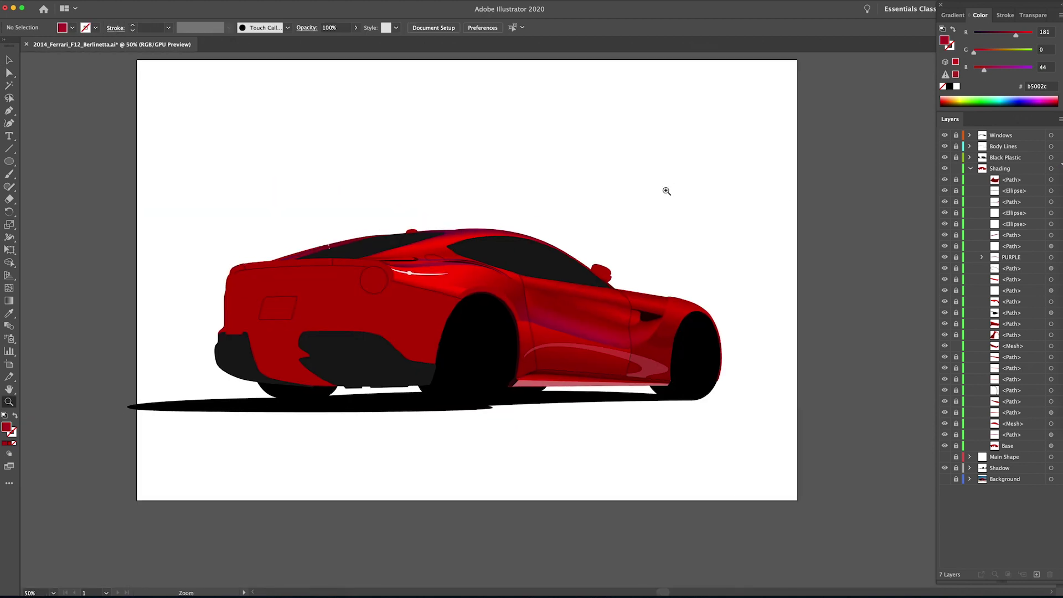
{"action": "left_click", "coordinate": [944, 446]}
{"action": "left_click", "coordinate": [945, 457]}
{"action": "left_click", "coordinate": [945, 479]}
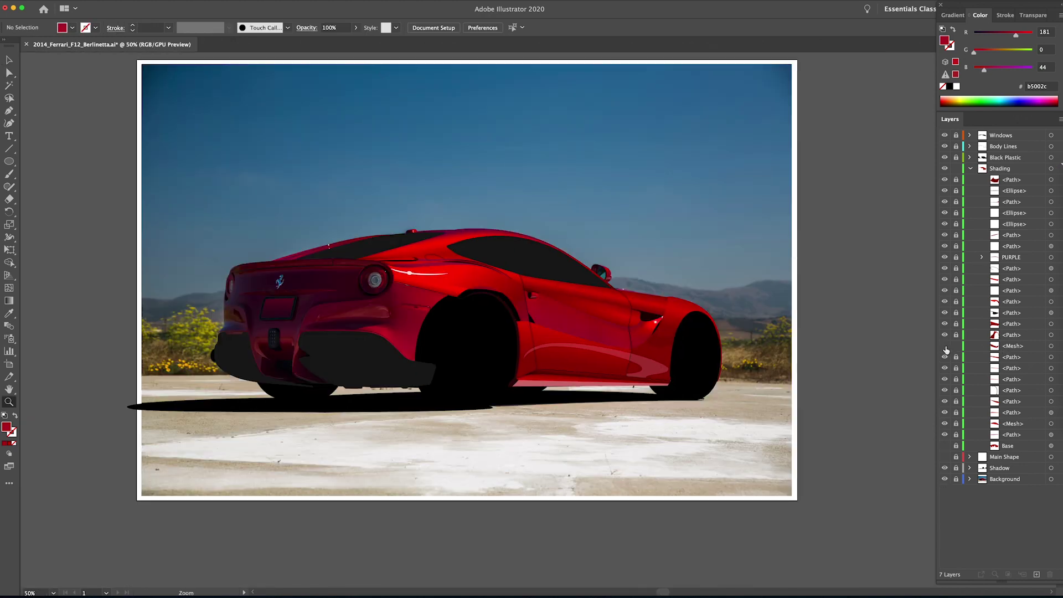
Step: Brighten the door mesh's front-edge points near the tip behind the front wheel, using #ff0000
{"action": "left_click", "coordinate": [654, 335]}
{"action": "key", "text": "a"}
{"action": "left_click", "coordinate": [664, 309]}
{"action": "left_click", "coordinate": [684, 273]}
{"action": "left_click", "coordinate": [678, 285]}
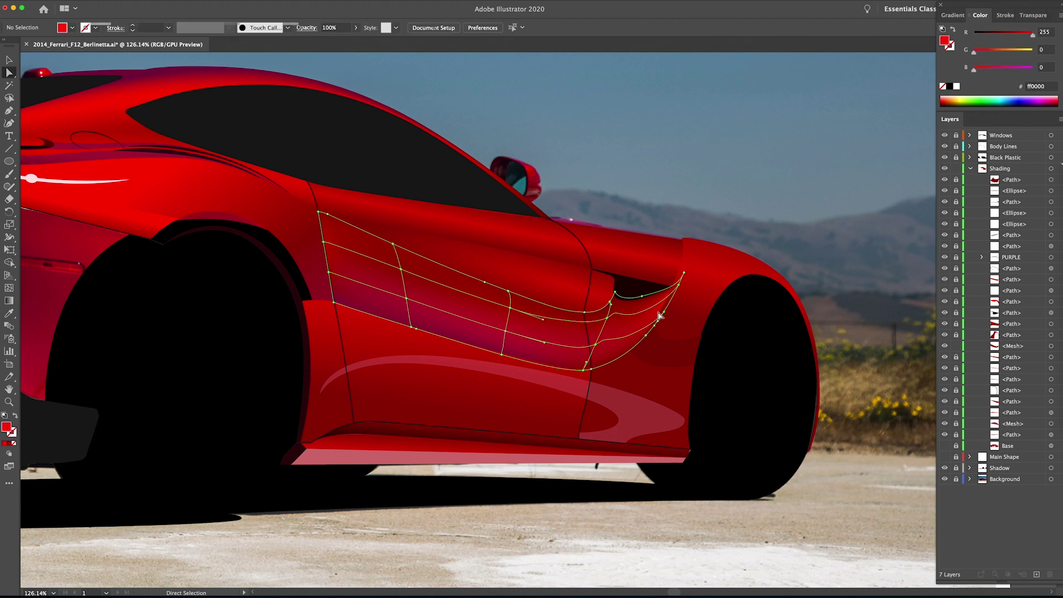
{"action": "left_click", "coordinate": [720, 327]}
{"action": "key", "text": "z"}
{"action": "left_click_drag", "start_coordinate": [679, 286], "coordinate": [786, 337]}
{"action": "key", "text": "a"}
{"action": "left_click", "coordinate": [677, 284]}
{"action": "left_click", "coordinate": [690, 252]}
{"action": "left_click", "coordinate": [676, 284]}
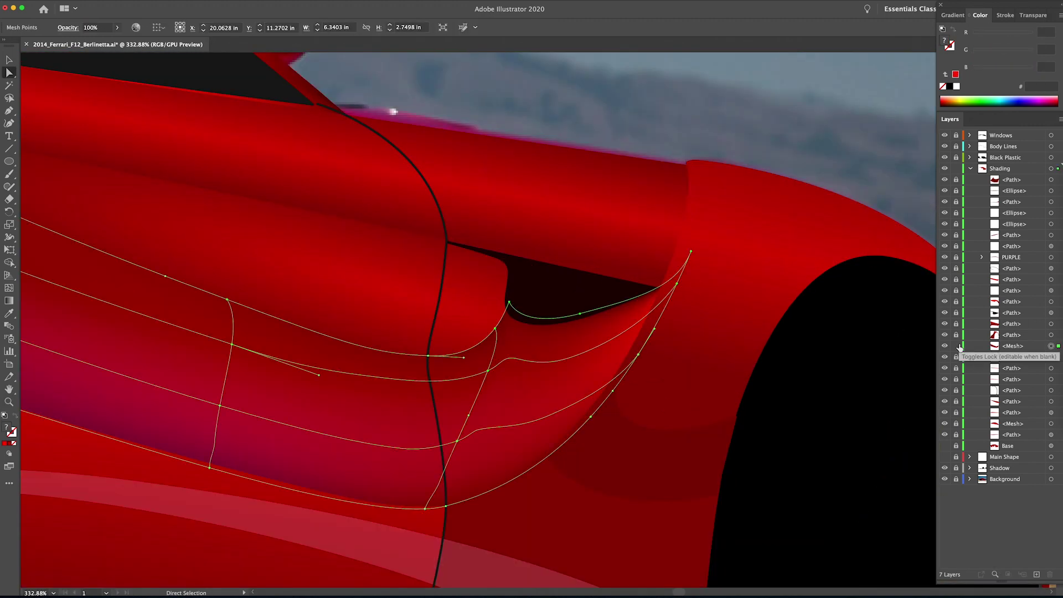
Step: Hide the front fender path and colour the mesh points under the vent and on the front edge red, #ff0000 for the latter
{"action": "left_click", "coordinate": [944, 334]}
{"action": "left_click", "coordinate": [579, 314]}
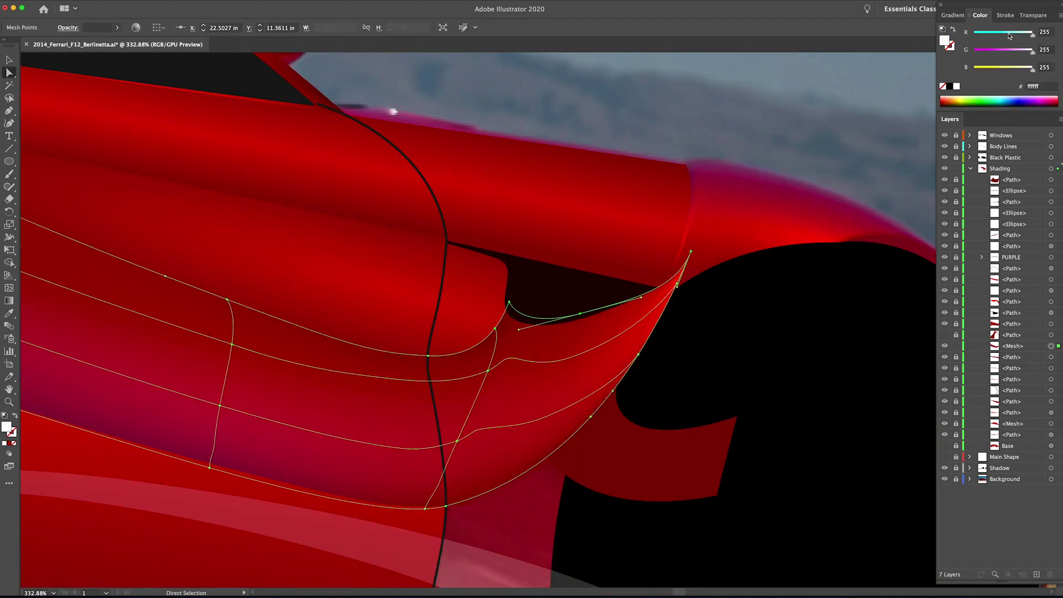
{"action": "left_click_drag", "start_coordinate": [1009, 36], "coordinate": [1018, 36]}
{"action": "left_click", "coordinate": [638, 355]}
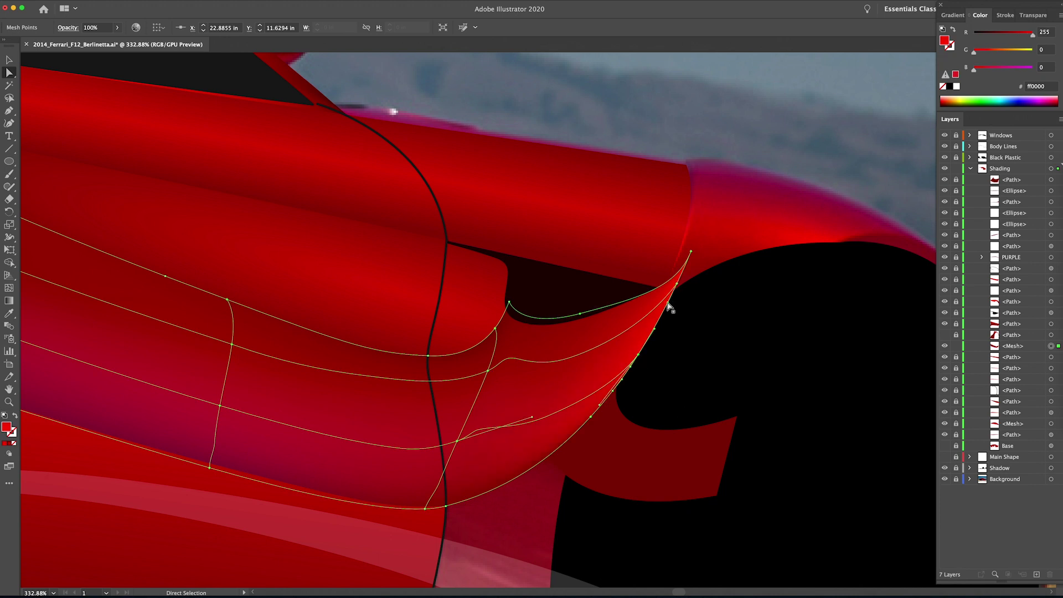
{"action": "left_click", "coordinate": [626, 328]}
{"action": "key", "text": "p"}
{"action": "left_click", "coordinate": [628, 331]}
{"action": "key", "text": "super+z"}
{"action": "key", "text": "v"}
{"action": "key", "text": "z"}
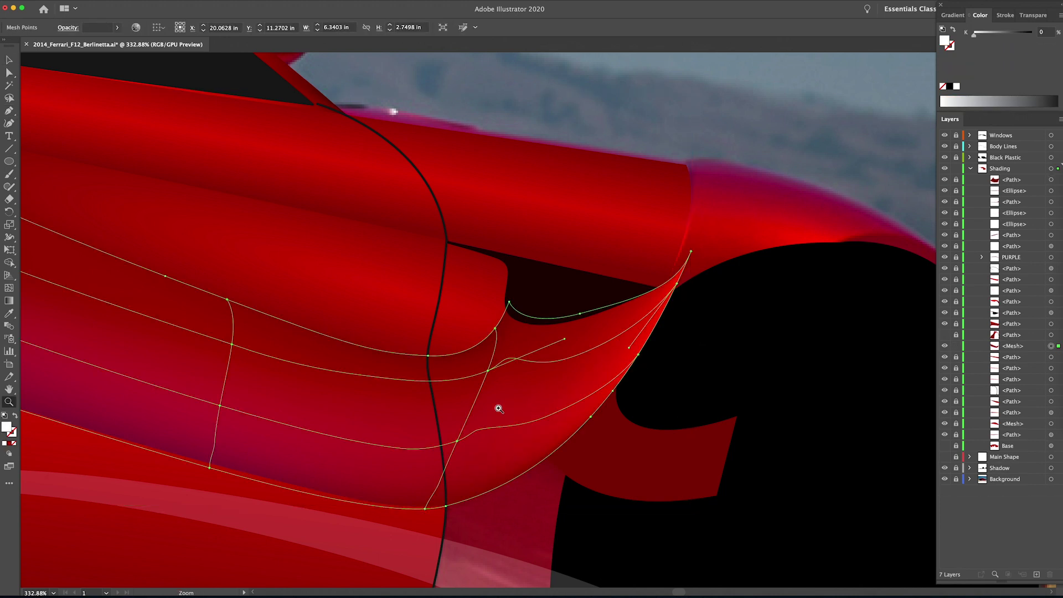
Step: Reshape the mesh line below the vent by adjusting the direction handles of its inner and front-edge points
{"action": "key", "text": "a"}
{"action": "left_click_drag", "start_coordinate": [487, 370], "coordinate": [458, 370]}
{"action": "left_click_drag", "start_coordinate": [531, 355], "coordinate": [558, 355]}
{"action": "left_click_drag", "start_coordinate": [627, 342], "coordinate": [616, 360]}
Step: Show the front fender path and the Base shape again, and hide the Background photo layer
{"action": "left_click", "coordinate": [944, 335]}
{"action": "key", "text": "super+0"}
{"action": "key", "text": "v"}
{"action": "left_click", "coordinate": [829, 269]}
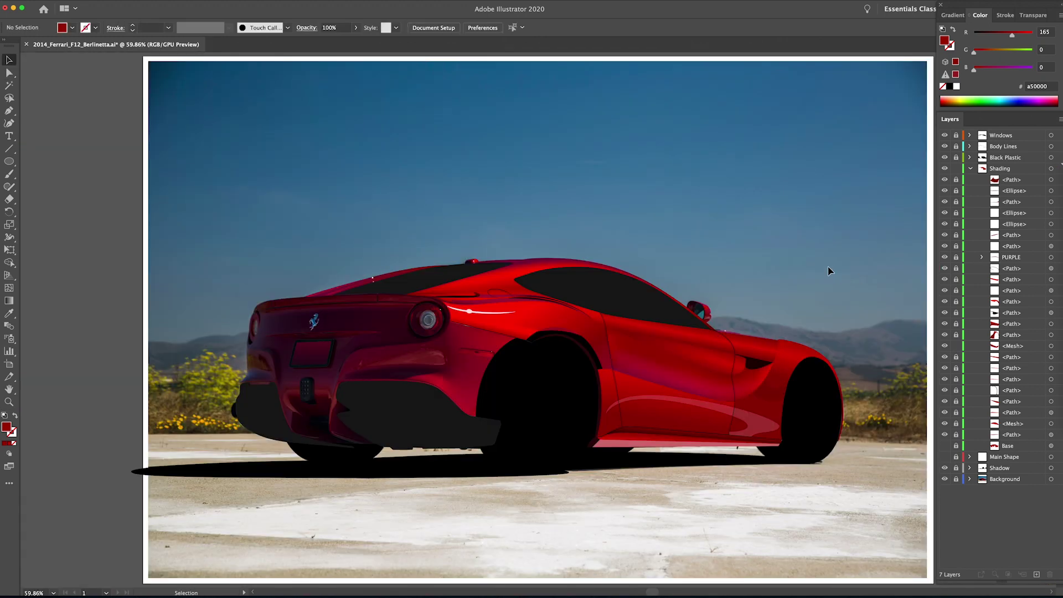
{"action": "left_click", "coordinate": [945, 445]}
{"action": "left_click", "coordinate": [945, 478]}
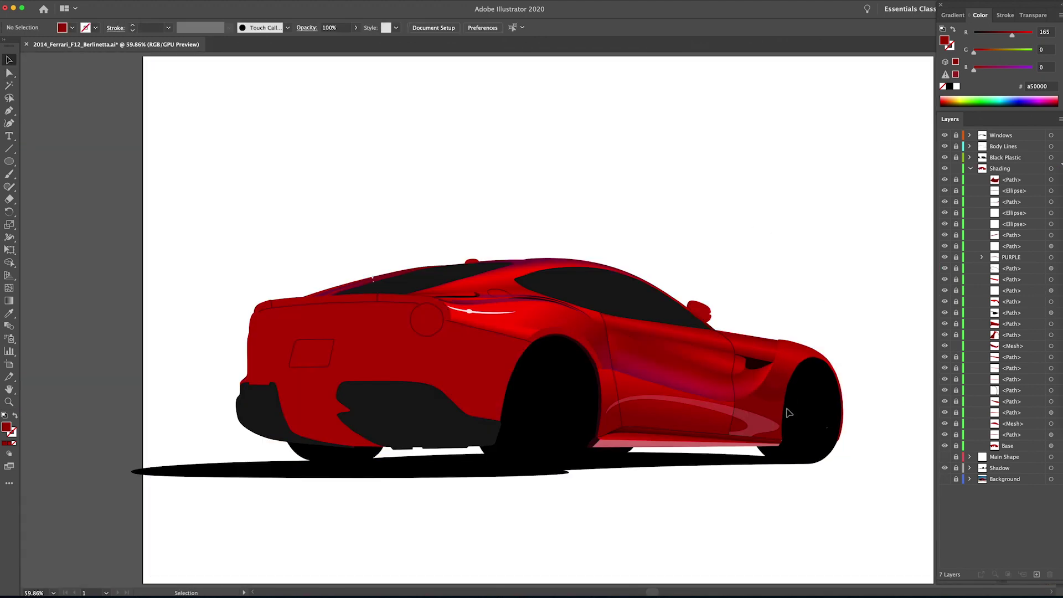
Step: Unlock the topmost Shading path and move its anchors to meet the recess strip's edge and the front wheel arch
{"action": "left_click", "coordinate": [760, 382]}
{"action": "left_click_drag", "start_coordinate": [761, 382], "coordinate": [833, 455]}
{"action": "left_click_drag", "start_coordinate": [755, 444], "coordinate": [736, 370]}
{"action": "left_click", "coordinate": [646, 366]}
{"action": "key", "text": "a"}
{"action": "left_click_drag", "start_coordinate": [406, 294], "coordinate": [502, 431]}
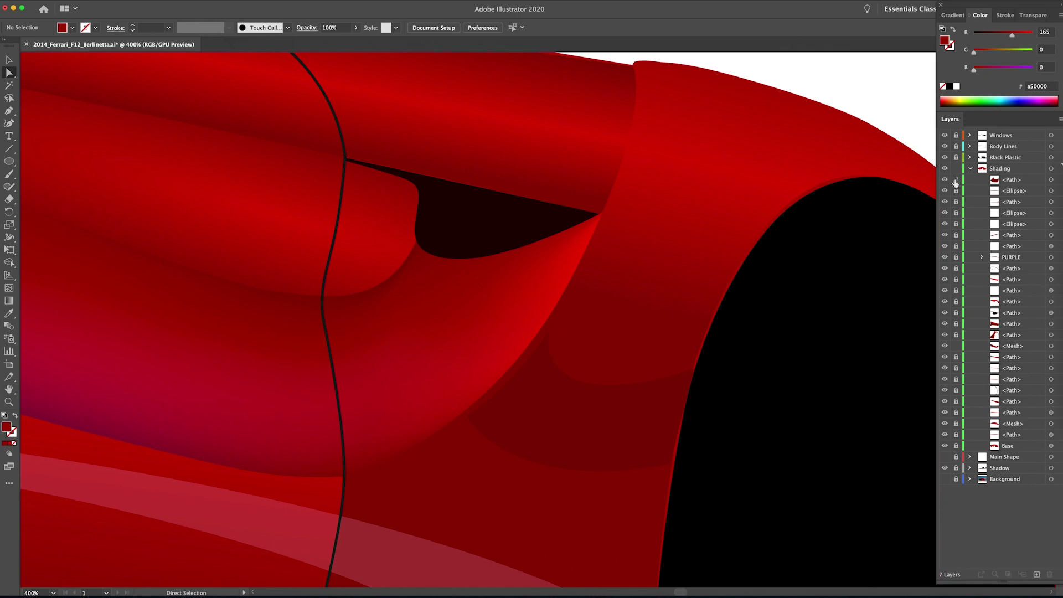
{"action": "left_click", "coordinate": [956, 180]}
{"action": "left_click", "coordinate": [570, 394]}
{"action": "left_click_drag", "start_coordinate": [550, 331], "coordinate": [551, 314]}
{"action": "left_click_drag", "start_coordinate": [468, 417], "coordinate": [461, 413]}
{"action": "left_click_drag", "start_coordinate": [669, 463], "coordinate": [674, 464]}
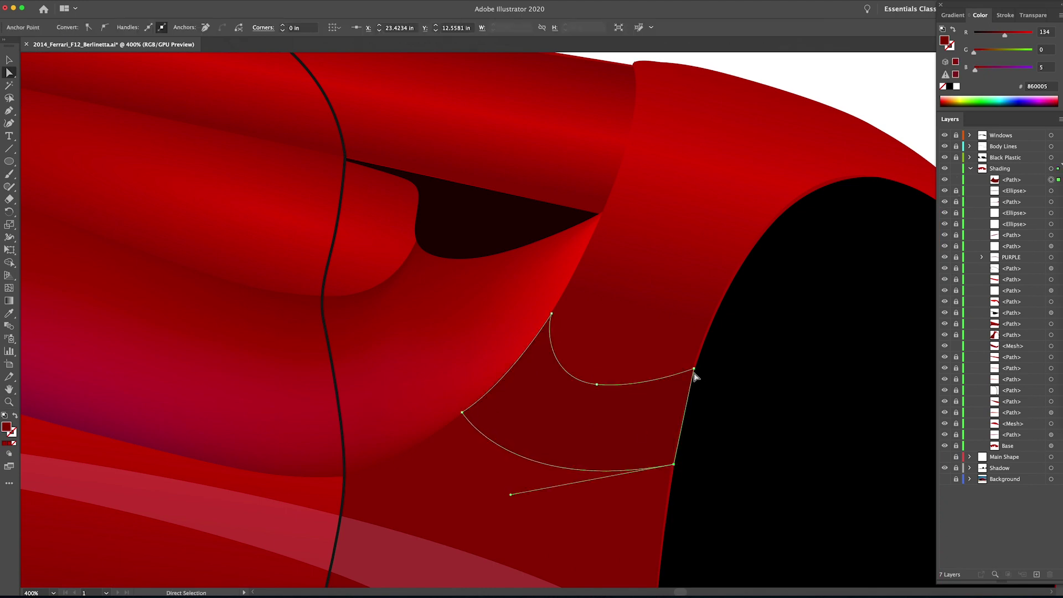
Step: Bend the dark fender shading path's wheel-side edge to follow the front wheel arch
{"action": "scroll", "coordinate": [676, 419], "scroll_direction": "up", "scroll_amount": 4}
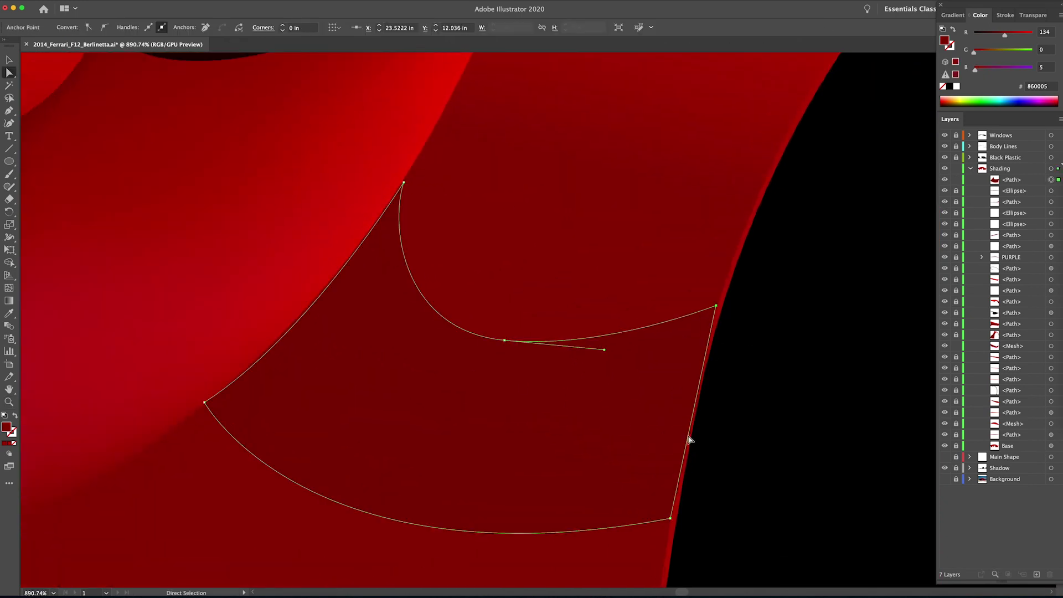
{"action": "left_click_drag", "start_coordinate": [688, 436], "coordinate": [693, 438]}
{"action": "left_click_drag", "start_coordinate": [824, 287], "coordinate": [370, 318]}
{"action": "key", "text": "super+0"}
{"action": "key", "text": "v"}
{"action": "left_click", "coordinate": [799, 126]}
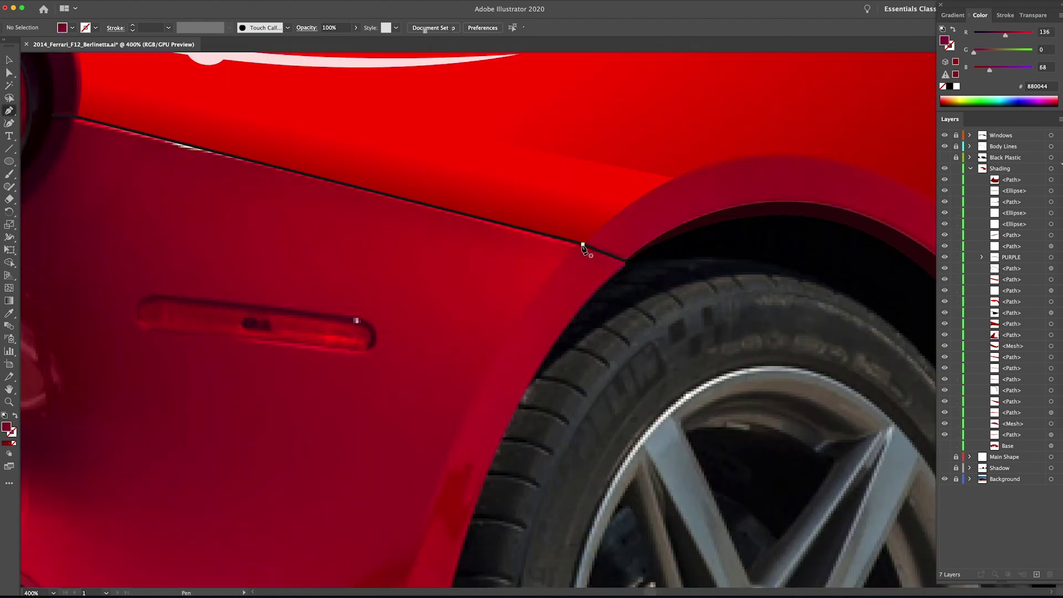
Step: Trace the rear bumper panel's outline with the Pen tool in #880044, down the rear wheel arch and along the black plastic's upper edge
{"action": "scroll", "coordinate": [525, 359], "scroll_direction": "down", "scroll_amount": 3}
{"action": "scroll", "coordinate": [524, 360], "scroll_direction": "up", "scroll_amount": 2}
{"action": "left_click_drag", "start_coordinate": [521, 356], "coordinate": [512, 456]}
{"action": "left_click", "coordinate": [522, 356]}
{"action": "scroll", "coordinate": [521, 356], "scroll_direction": "up", "scroll_amount": 1}
{"action": "left_click_drag", "start_coordinate": [593, 440], "coordinate": [574, 435]}
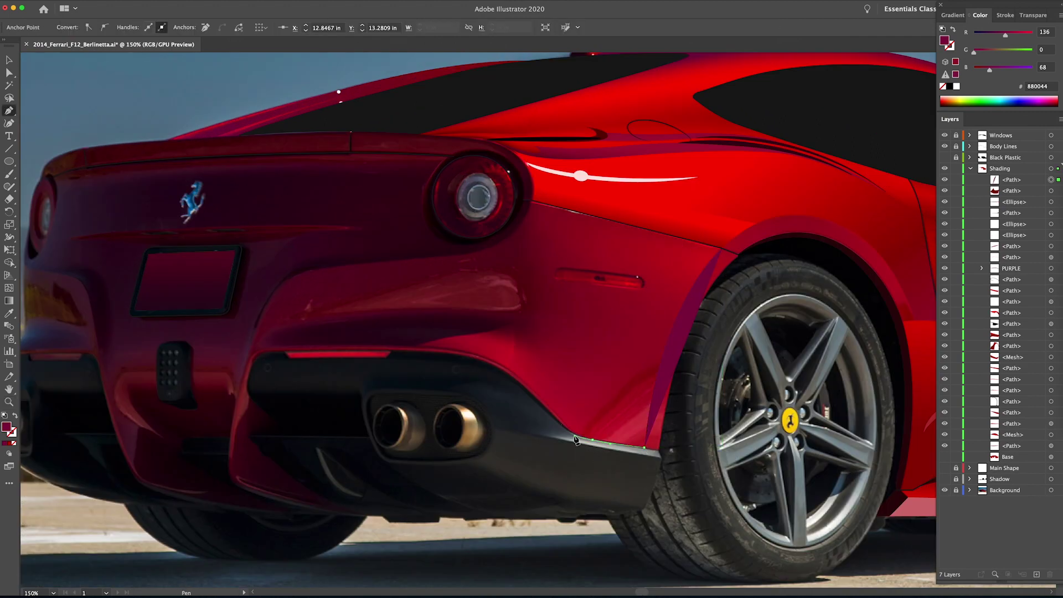
{"action": "left_click", "coordinate": [551, 414]}
{"action": "left_click_drag", "start_coordinate": [476, 358], "coordinate": [442, 350]}
{"action": "left_click_drag", "start_coordinate": [359, 350], "coordinate": [253, 352]}
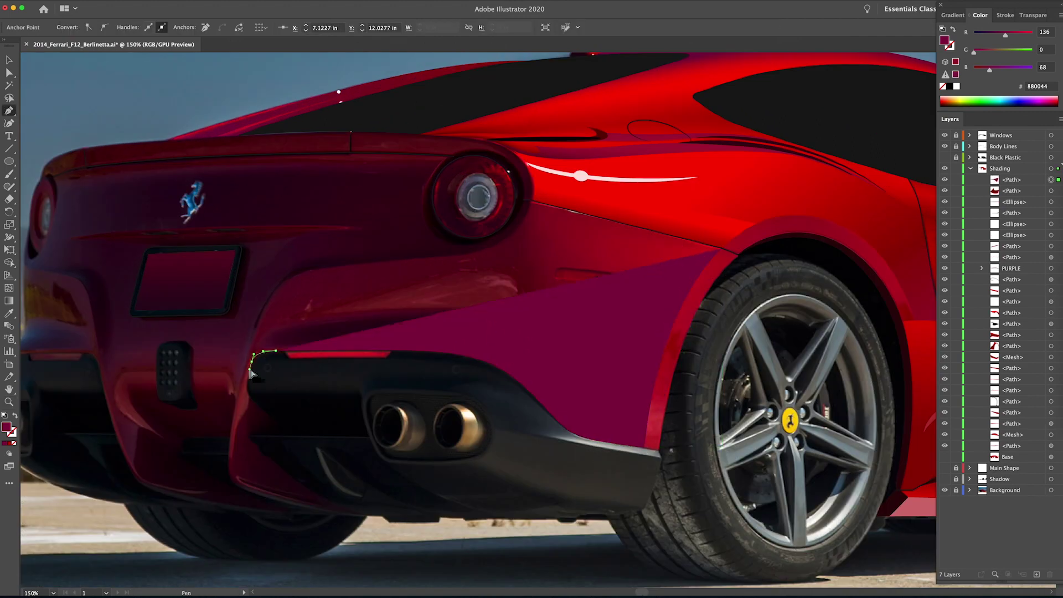
{"action": "left_click_drag", "start_coordinate": [249, 390], "coordinate": [252, 399]}
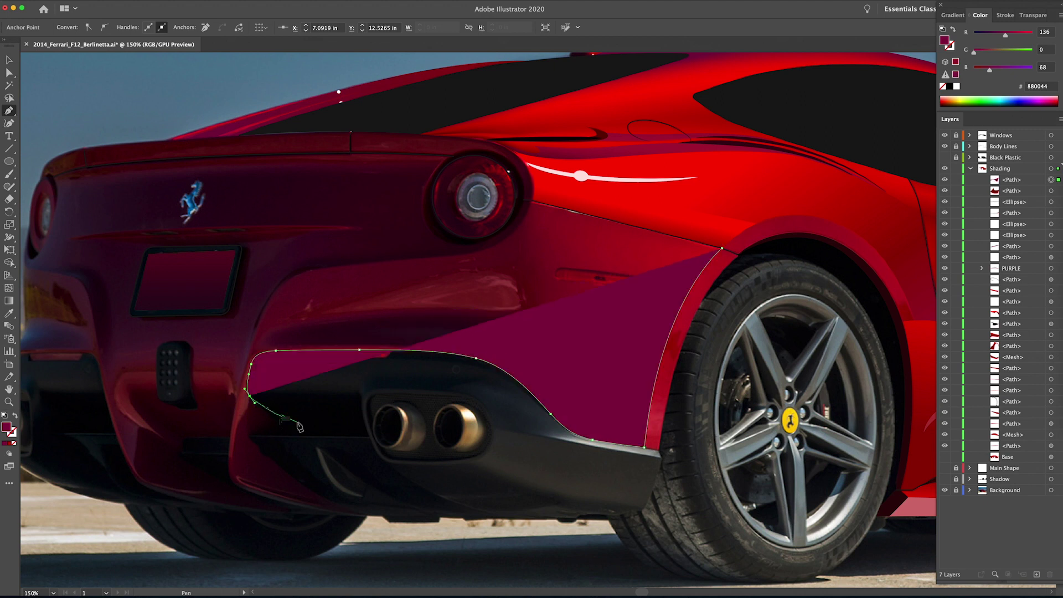
{"action": "left_click", "coordinate": [944, 158]}
{"action": "key", "text": "super+z"}
{"action": "key", "text": "super+z"}
Step: Trace the bumper panel's upper outline past the taillight and along the body line, closing the path at the wheel arch
{"action": "left_click_drag", "start_coordinate": [251, 341], "coordinate": [255, 332]}
{"action": "left_click_drag", "start_coordinate": [292, 276], "coordinate": [316, 264]}
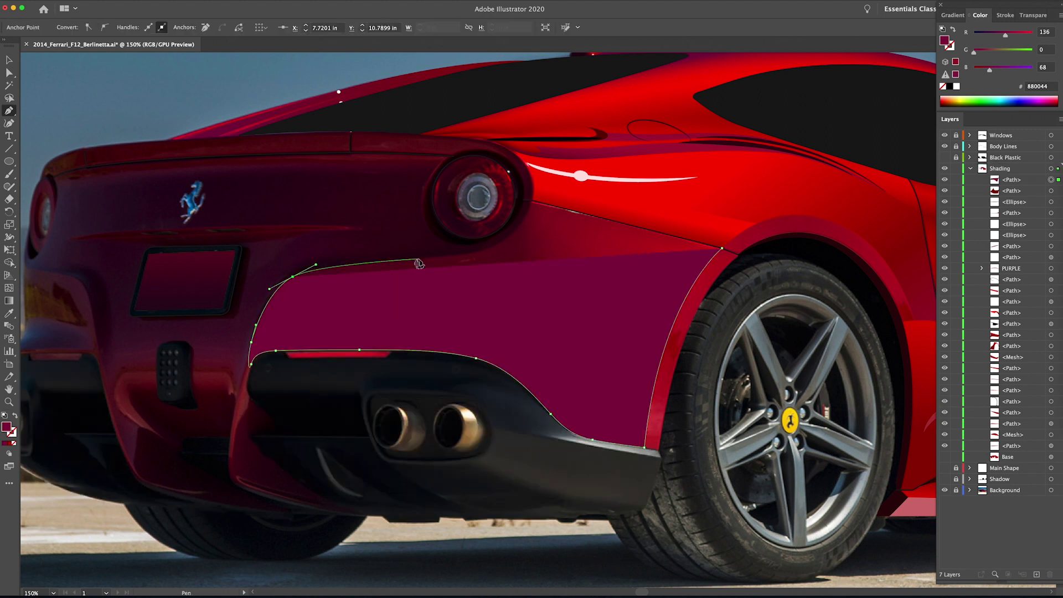
{"action": "left_click_drag", "start_coordinate": [431, 258], "coordinate": [464, 255]}
{"action": "left_click_drag", "start_coordinate": [517, 229], "coordinate": [531, 215]}
{"action": "left_click", "coordinate": [532, 200]}
{"action": "left_click", "coordinate": [722, 248]}
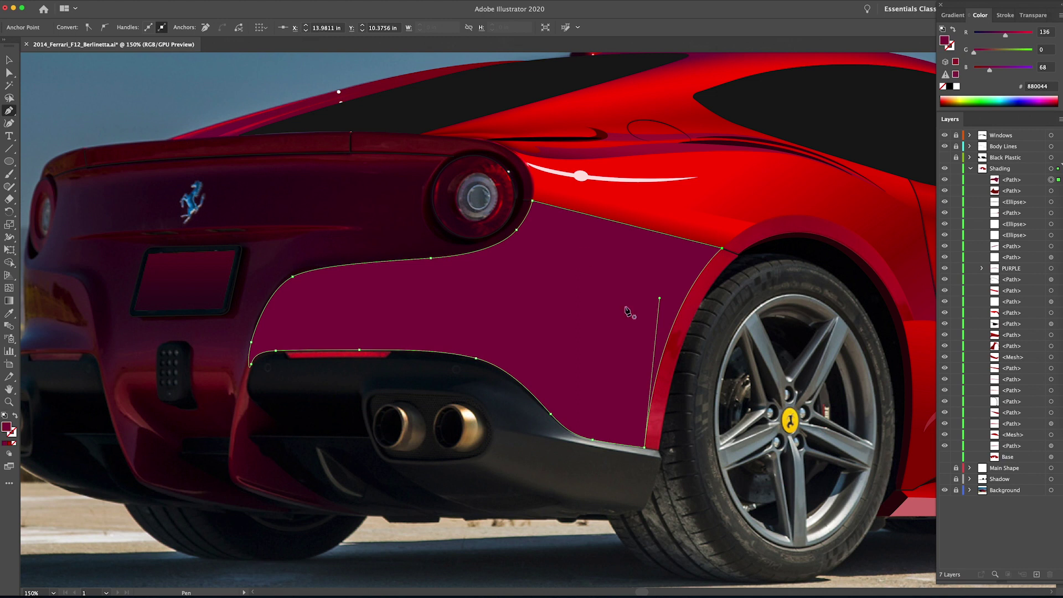
Step: Fill the rear bumper panel with a linear dark-red to red gradient running inward from the wheel arch
{"action": "left_click_drag", "start_coordinate": [627, 311], "coordinate": [574, 298]}
{"action": "left_click", "coordinate": [952, 15]}
{"action": "left_click", "coordinate": [947, 34]}
{"action": "left_click_drag", "start_coordinate": [978, 111], "coordinate": [1046, 111]}
{"action": "key", "text": "g"}
{"action": "left_click_drag", "start_coordinate": [646, 318], "coordinate": [572, 320]}
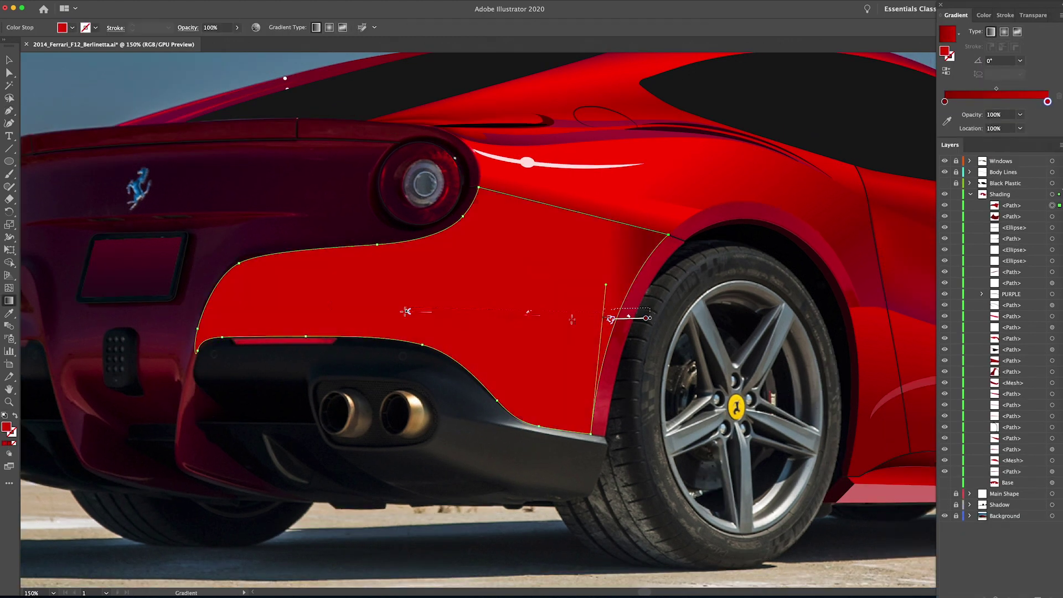
Step: Stretch the bumper panel's linear gradient across its middle toward the wheel and change its inner stop to dark maroon
{"action": "mouse_move", "coordinate": [329, 304]}
{"action": "left_mouse_down"}
{"action": "mouse_move", "coordinate": [754, 313]}
{"action": "mouse_move", "coordinate": [645, 314]}
{"action": "left_mouse_up"}
{"action": "double_click", "coordinate": [944, 51]}
{"action": "left_click", "coordinate": [745, 190]}
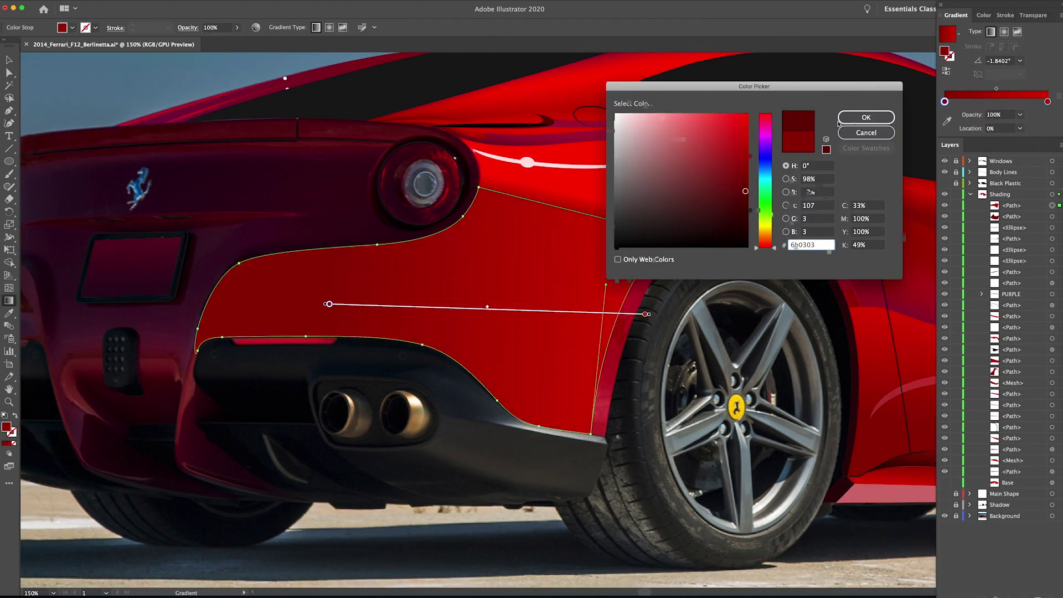
{"action": "left_click", "coordinate": [866, 116]}
{"action": "double_click", "coordinate": [944, 102]}
{"action": "left_click", "coordinate": [948, 86]}
Step: Examine the whole car's shading without the photo, with the Shadow, Base and Black Plastic artwork shown, before restoring the photo
{"action": "key", "text": "super+0"}
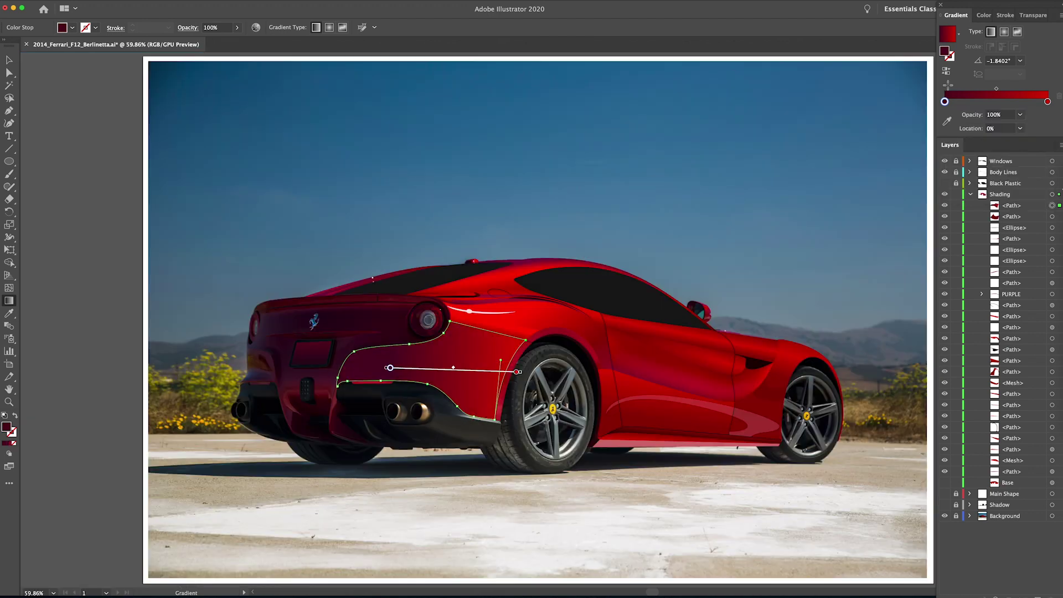
{"action": "key", "text": "v"}
{"action": "left_click", "coordinate": [823, 448]}
{"action": "left_click", "coordinate": [945, 516]}
{"action": "left_click", "coordinate": [944, 505]}
{"action": "left_click", "coordinate": [945, 483]}
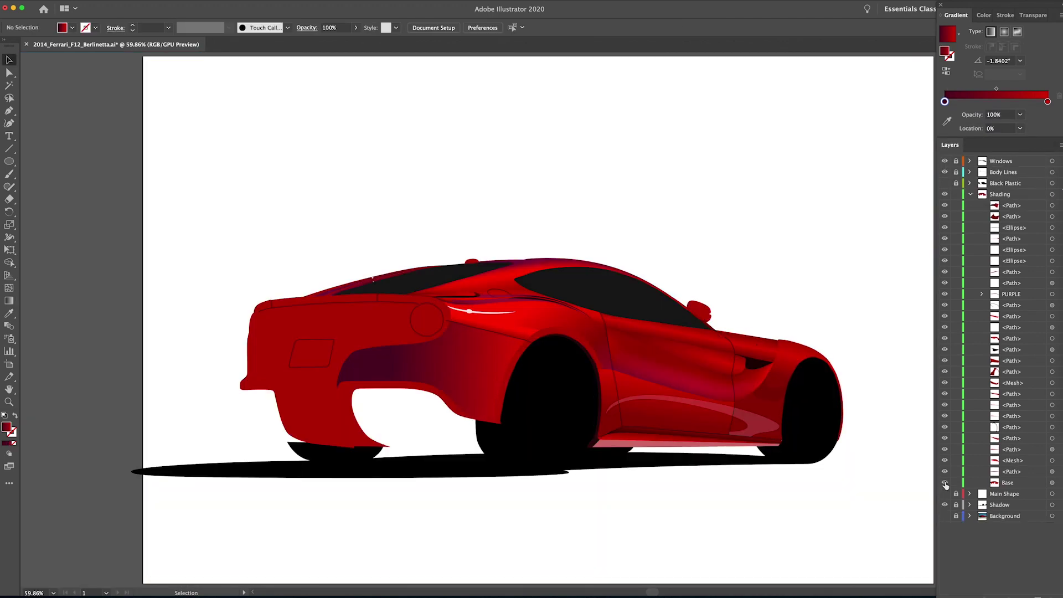
{"action": "left_click", "coordinate": [944, 183]}
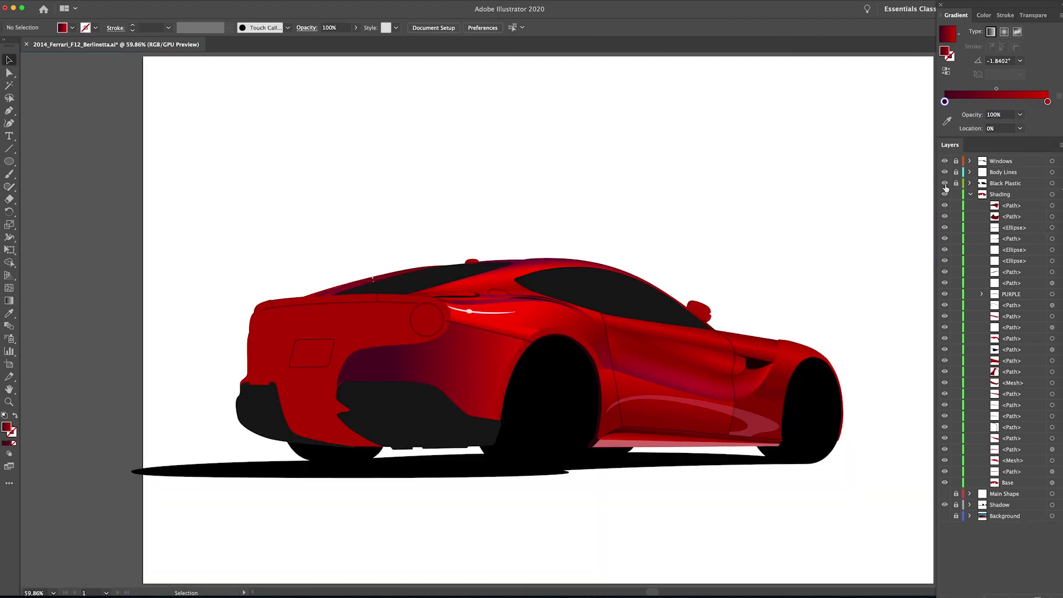
{"action": "left_click", "coordinate": [944, 516]}
{"action": "left_click", "coordinate": [944, 483]}
{"action": "left_click", "coordinate": [945, 206]}
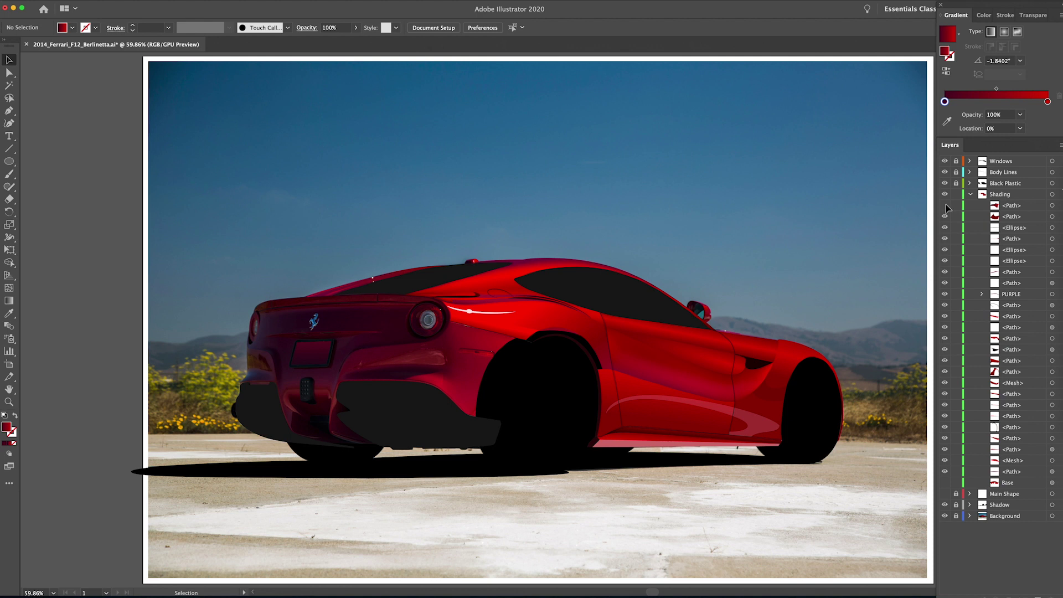
Step: Try placing a duplicate of the bumper panel above the rear of the car
{"action": "left_click", "coordinate": [447, 350], "text": "super"}
{"action": "left_click", "coordinate": [447, 350], "text": "super"}
{"action": "left_click", "coordinate": [944, 205]}
{"action": "mouse_move", "coordinate": [565, 325]}
{"action": "left_mouse_down"}
{"action": "mouse_move", "coordinate": [652, 407]}
{"action": "mouse_move", "coordinate": [612, 204]}
{"action": "left_mouse_up"}
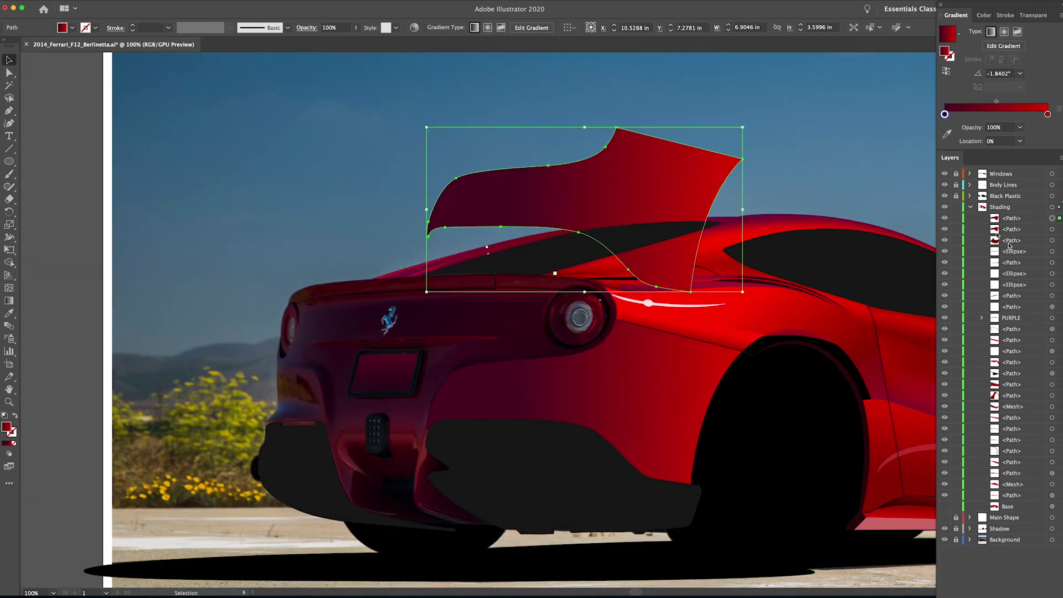
Step: Hide the bumper panel, the Shadow layer and the Black Plastic layer to expose the photo's rear bumper
{"action": "left_click", "coordinate": [944, 228]}
{"action": "left_click", "coordinate": [944, 528]}
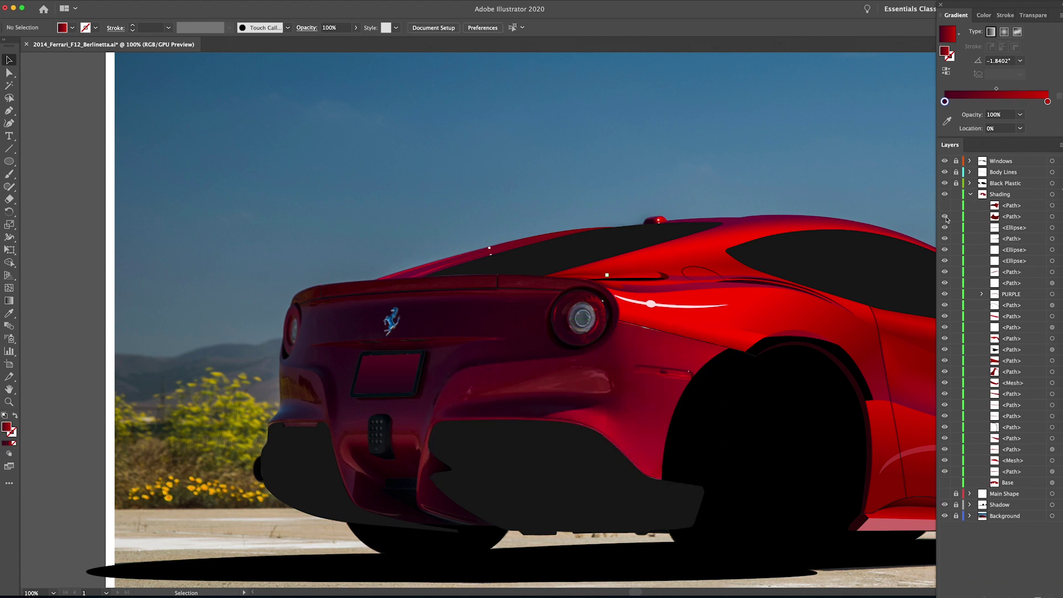
{"action": "left_click", "coordinate": [944, 505]}
{"action": "left_click", "coordinate": [944, 183]}
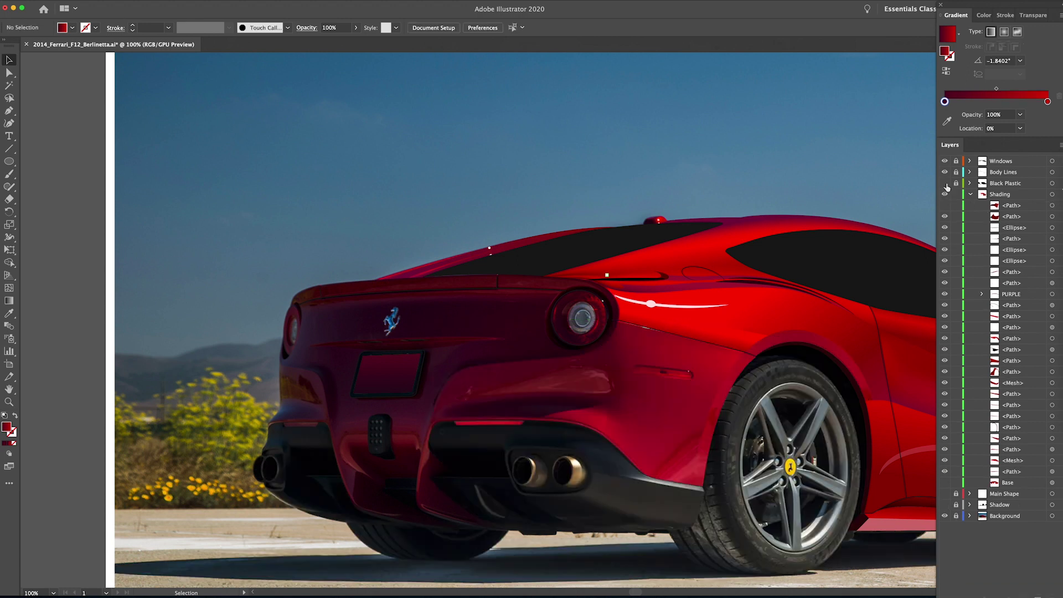
{"action": "left_click", "coordinate": [944, 205]}
{"action": "left_click", "coordinate": [944, 205]}
Step: Draw a closed shading shape along the bumper crease above the black plastic with the Pen tool and fill it dark maroon
{"action": "left_click", "coordinate": [536, 421], "text": "super"}
{"action": "left_click", "coordinate": [10, 111]}
{"action": "left_click_drag", "start_coordinate": [522, 312], "coordinate": [626, 281]}
{"action": "left_click_drag", "start_coordinate": [491, 282], "coordinate": [398, 289]}
{"action": "left_click_drag", "start_coordinate": [367, 312], "coordinate": [364, 327]}
{"action": "left_click", "coordinate": [523, 312]}
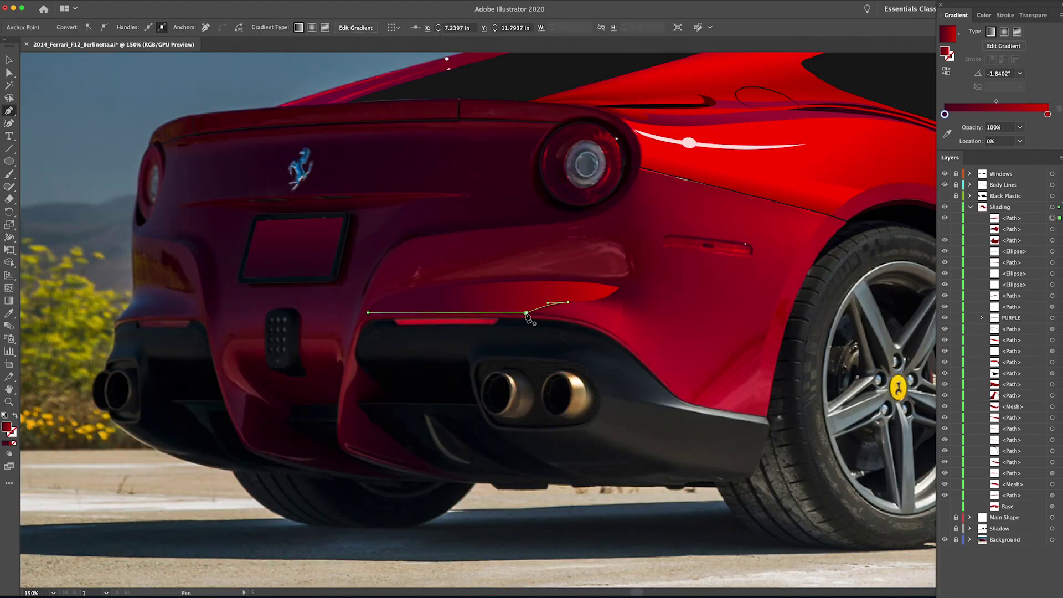
{"action": "key", "text": "i"}
{"action": "left_click", "coordinate": [451, 299]}
Step: Trace the soft reflection above the bumper crease as a closed shape and give it a translucent pale highlight fill
{"action": "key", "text": "p"}
{"action": "left_click", "coordinate": [436, 278]}
{"action": "left_click_drag", "start_coordinate": [559, 271], "coordinate": [539, 240]}
{"action": "left_click", "coordinate": [436, 278]}
{"action": "left_click_drag", "start_coordinate": [747, 332], "coordinate": [450, 275]}
{"action": "key", "text": "i"}
{"action": "left_click", "coordinate": [834, 305]}
{"action": "mouse_move", "coordinate": [472, 309]}
{"action": "left_mouse_down"}
{"action": "mouse_move", "coordinate": [454, 322]}
{"action": "mouse_move", "coordinate": [415, 320]}
{"action": "left_mouse_up"}
Step: Trace a thin diagonal crease shape on the lower bumper near the rear wheel and fill it with dark red
{"action": "key", "text": "p"}
{"action": "left_click", "coordinate": [447, 297]}
{"action": "mouse_move", "coordinate": [403, 334]}
{"action": "left_mouse_down"}
{"action": "mouse_move", "coordinate": [378, 374]}
{"action": "mouse_move", "coordinate": [393, 330]}
{"action": "mouse_move", "coordinate": [447, 301]}
{"action": "left_mouse_up"}
{"action": "left_click", "coordinate": [380, 361]}
{"action": "left_click", "coordinate": [375, 358]}
{"action": "left_click", "coordinate": [451, 287]}
{"action": "left_click_drag", "start_coordinate": [689, 288], "coordinate": [453, 329]}
{"action": "key", "text": "i"}
{"action": "left_click", "coordinate": [458, 332]}
Step: Examine the new bumper shading on the whole car with the photo hidden and the Base and bumper panel shown
{"action": "key", "text": "super+0"}
{"action": "left_click", "coordinate": [944, 549]}
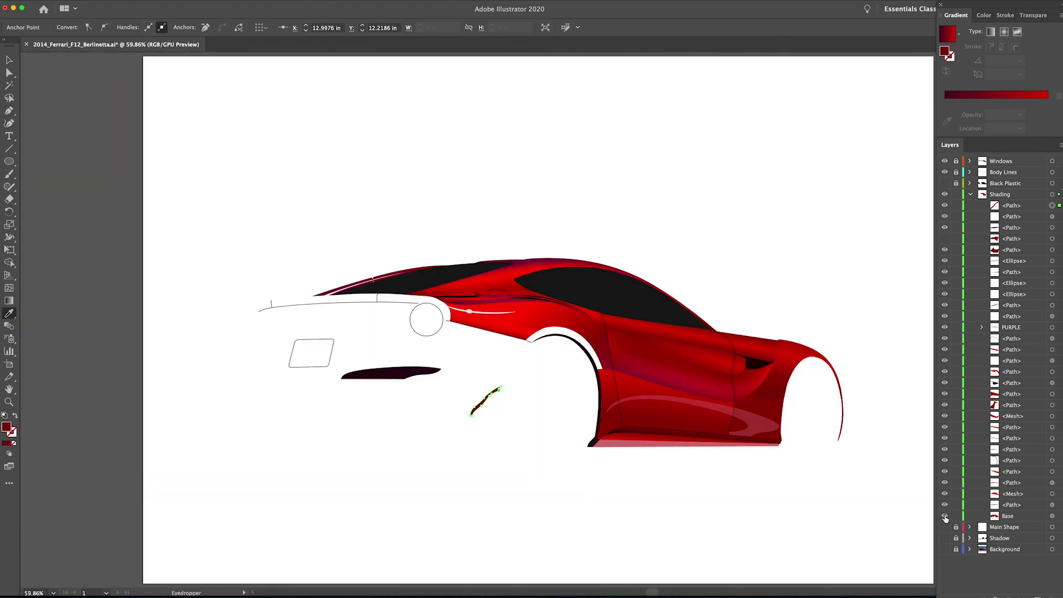
{"action": "left_click", "coordinate": [945, 516]}
{"action": "left_click", "coordinate": [946, 239]}
{"action": "key", "text": "v"}
{"action": "left_click", "coordinate": [690, 246]}
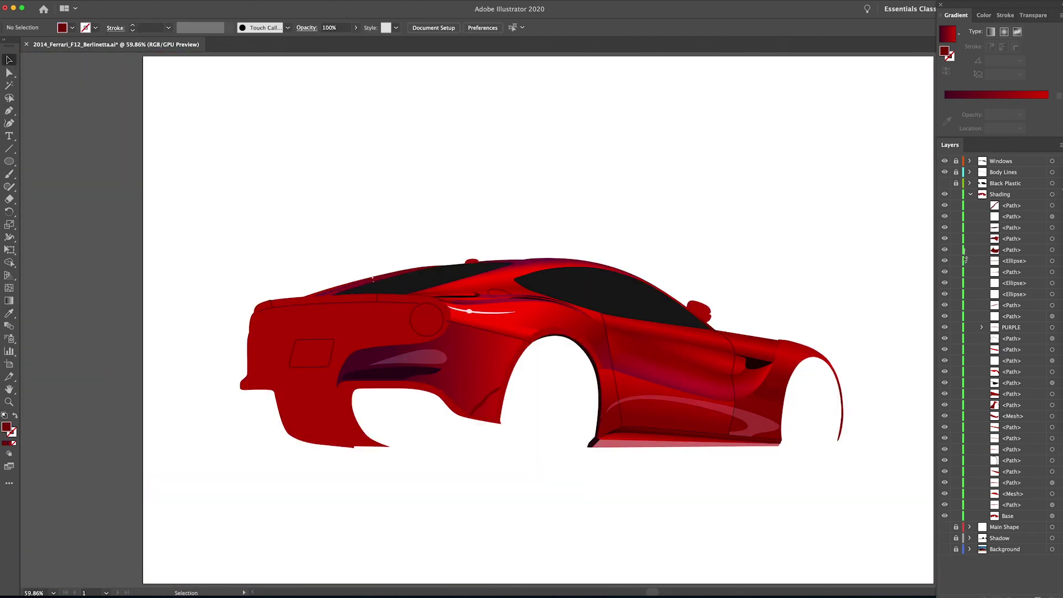
Step: Hide the diagonal crease shape and the Base shape, and restore the background photo behind the rear bumper
{"action": "left_click", "coordinate": [945, 206]}
{"action": "key", "text": "z"}
{"action": "left_click", "coordinate": [478, 372]}
{"action": "left_click", "coordinate": [460, 360]}
{"action": "left_click", "coordinate": [460, 360]}
{"action": "left_click_drag", "start_coordinate": [797, 172], "coordinate": [628, 336]}
{"action": "left_click", "coordinate": [944, 516]}
{"action": "left_click", "coordinate": [945, 549]}
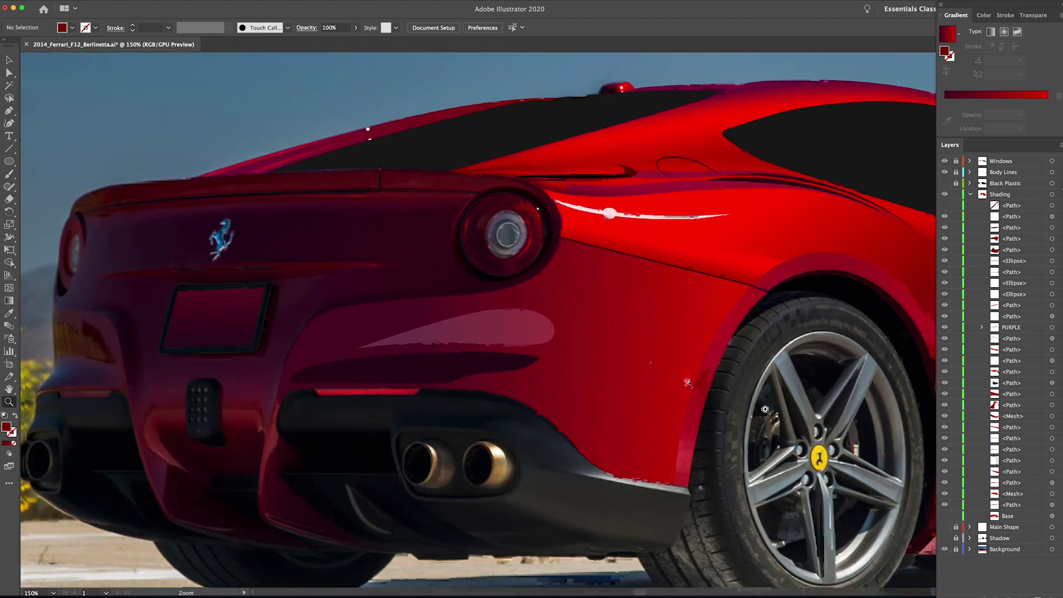
Step: Show the gradient-filled bumper panel and open the Create Gradient Mesh settings for it, keeping the panel in view
{"action": "left_click", "coordinate": [944, 242]}
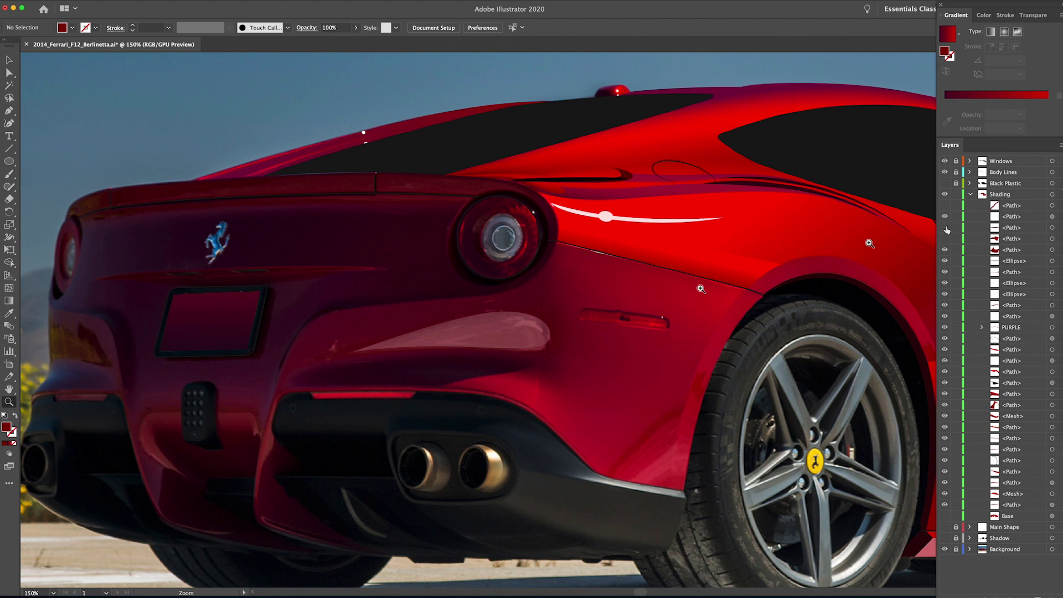
{"action": "left_click", "coordinate": [944, 238]}
{"action": "key", "text": "v"}
{"action": "left_click", "coordinate": [523, 294]}
{"action": "left_click", "coordinate": [98, 1]}
{"action": "left_click", "coordinate": [128, 120]}
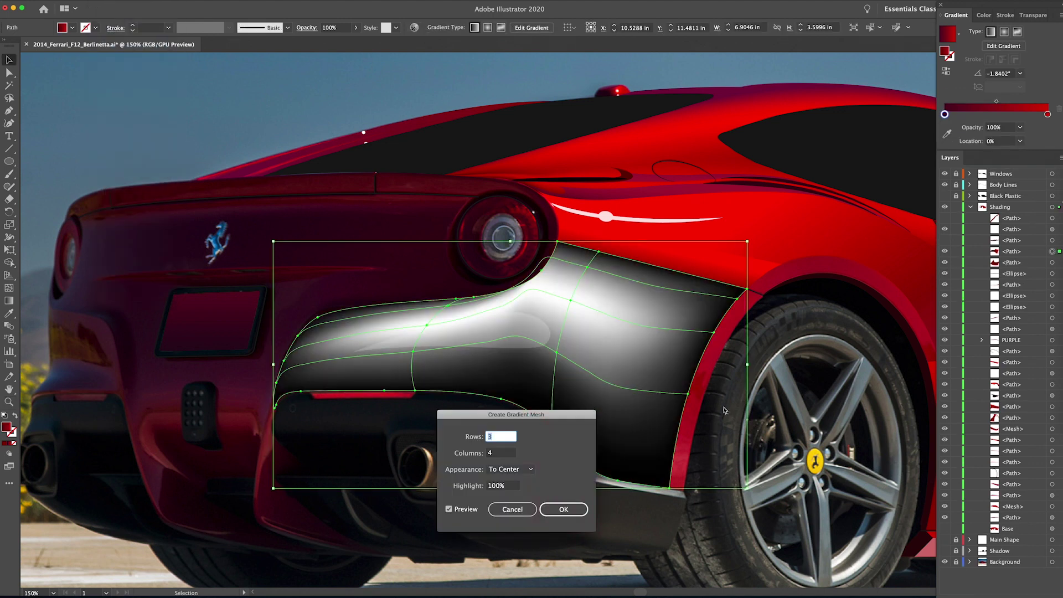
{"action": "left_click_drag", "start_coordinate": [560, 418], "coordinate": [833, 414]}
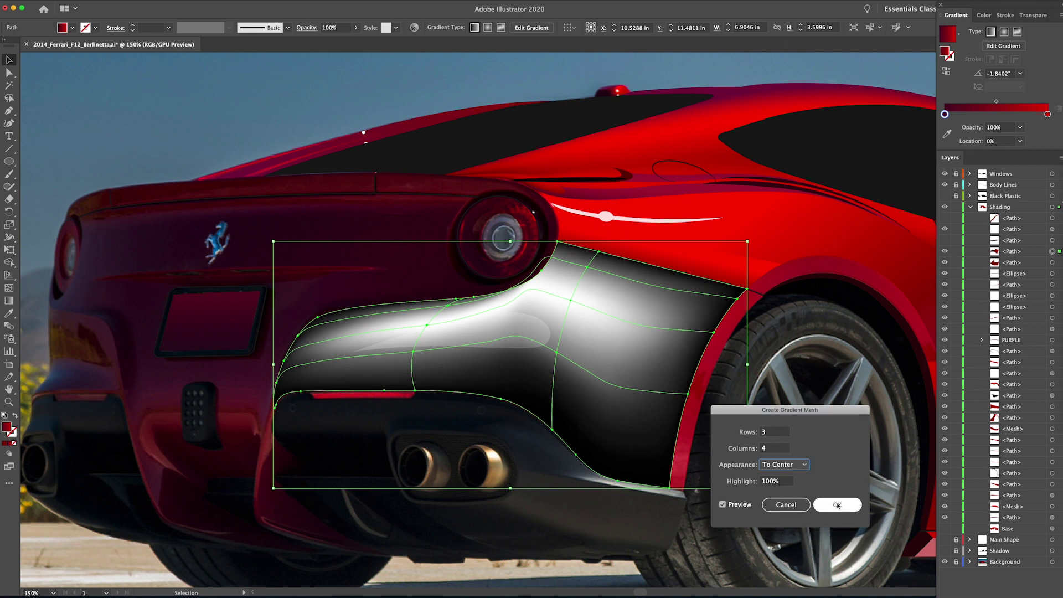
Step: Try different row counts for the bumper panel's gradient mesh in the preview
{"action": "left_click", "coordinate": [762, 433]}
{"action": "key", "text": "Up"}
{"action": "key", "text": "Up"}
{"action": "key", "text": "Up"}
{"action": "key", "text": "Up"}
{"action": "key", "text": "Up"}
{"action": "key", "text": "Up"}
{"action": "key", "text": "Up"}
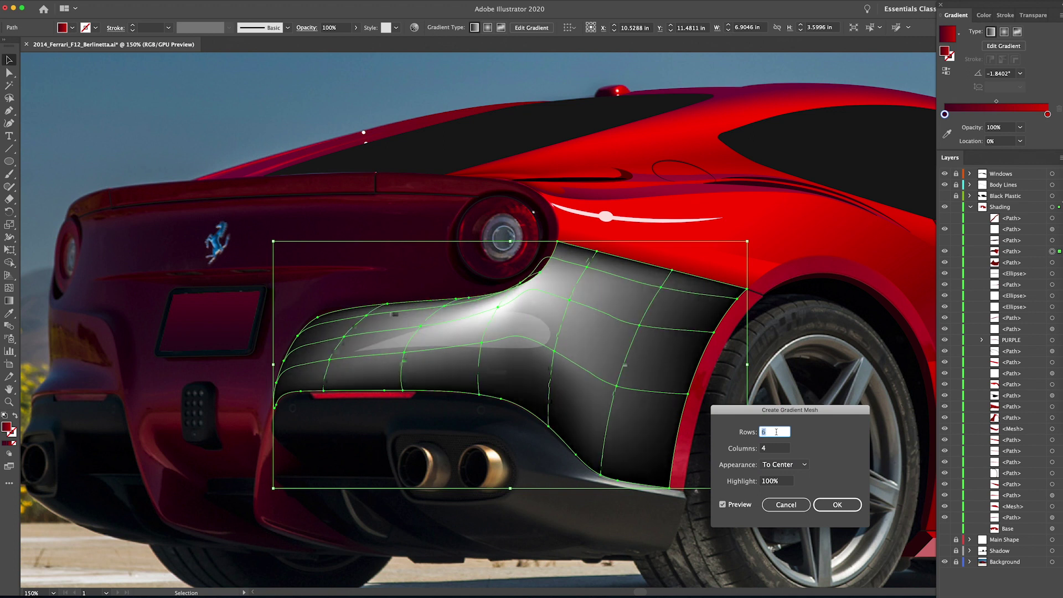
{"action": "key", "text": "Down"}
{"action": "key", "text": "Down"}
{"action": "key", "text": "Down"}
{"action": "key", "text": "Down"}
{"action": "key", "text": "Down"}
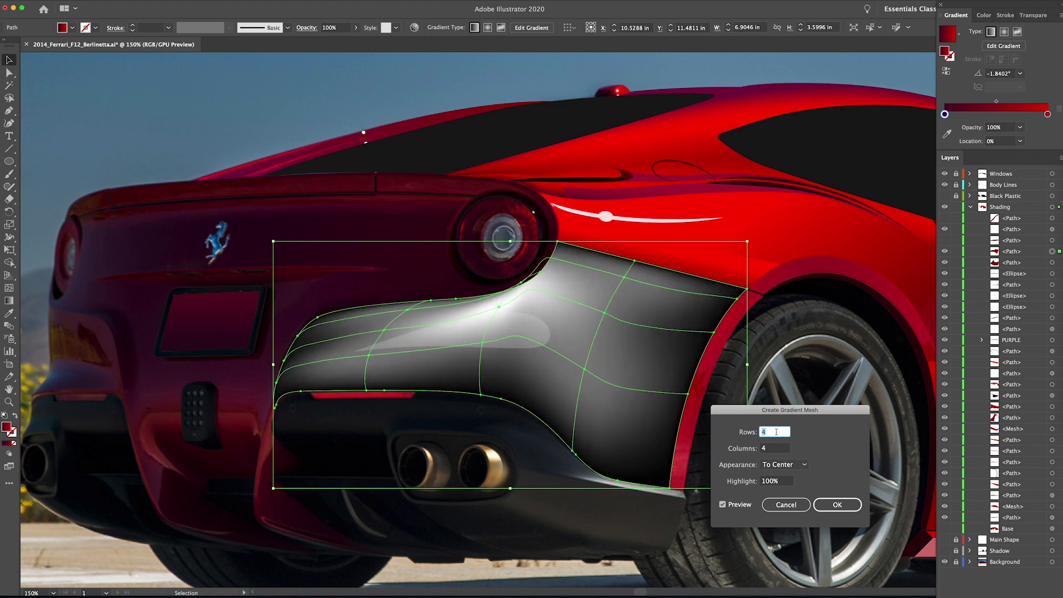
Step: Try 7 columns and the Flat appearance for the bumper panel's gradient mesh
{"action": "key", "text": "Tab"}
{"action": "key", "text": "Up"}
{"action": "key", "text": "Up"}
{"action": "key", "text": "Up"}
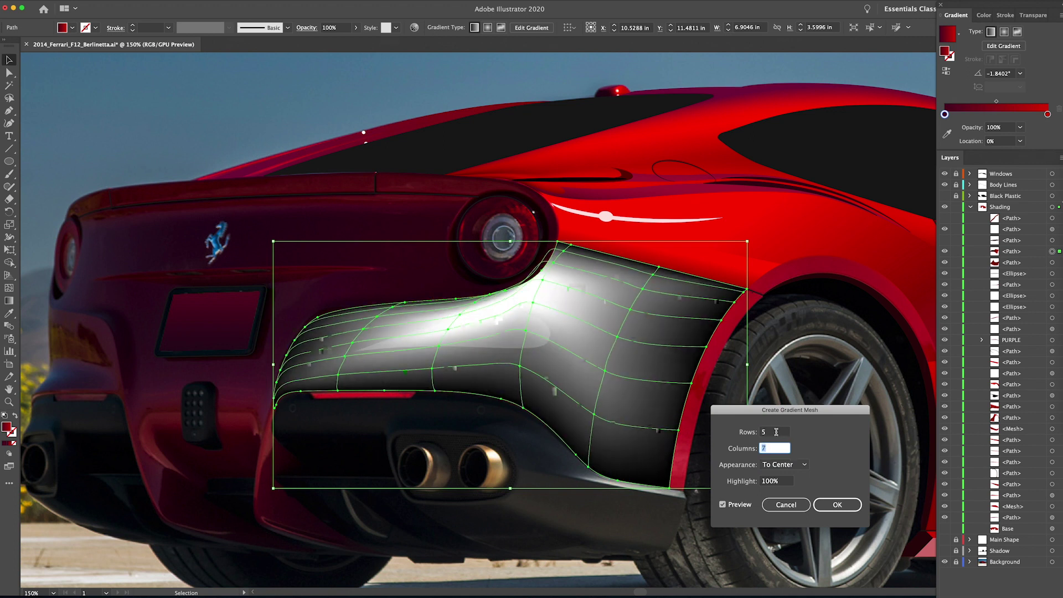
{"action": "key", "text": "Tab"}
{"action": "key", "text": "Down"}
{"action": "key", "text": "Up"}
{"action": "key", "text": "Up"}
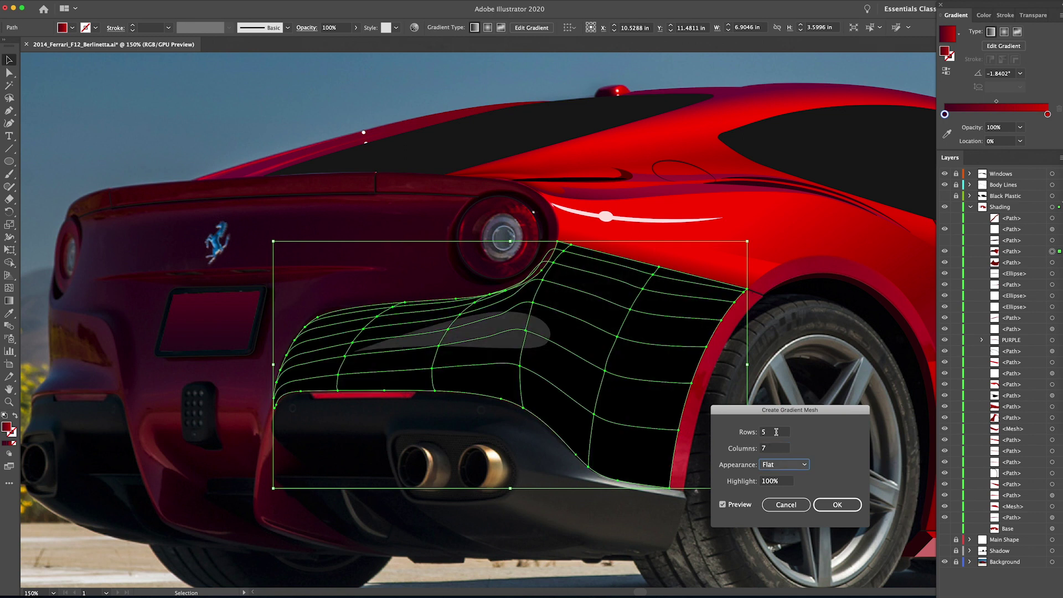
Step: Create the bumper panel's gradient mesh with 3 rows, 5 columns and To Center appearance at 100% highlight
{"action": "key", "text": "Tab"}
{"action": "key", "text": "Tab"}
{"action": "key", "text": "Tab"}
{"action": "key", "text": "Tab"}
{"action": "key", "text": "Down"}
{"action": "key", "text": "Down"}
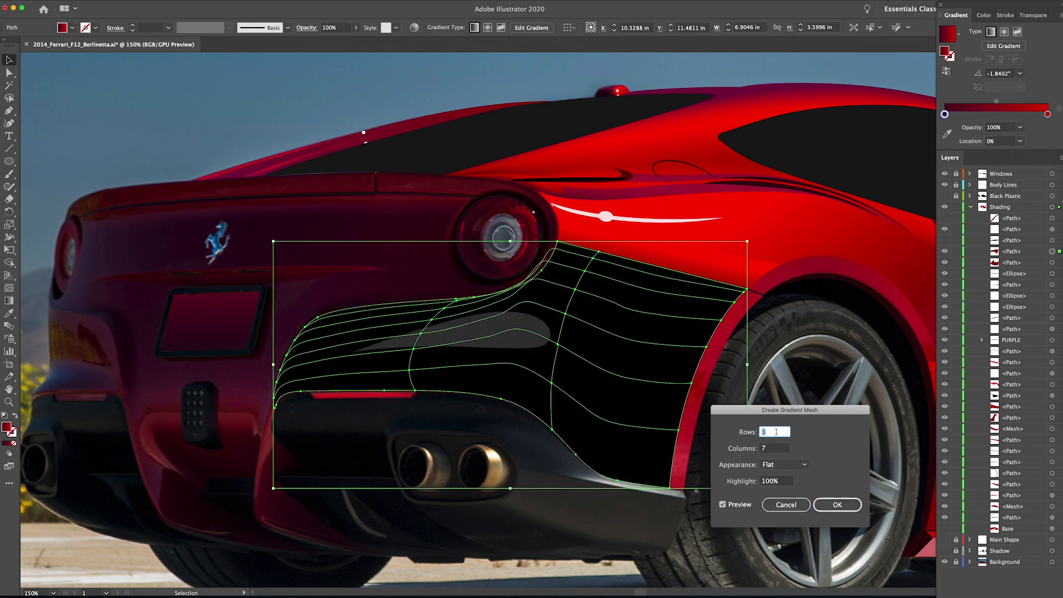
{"action": "key", "text": "Tab"}
{"action": "key", "text": "Down"}
{"action": "key", "text": "Down"}
{"action": "key", "text": "Down"}
{"action": "key", "text": "Up"}
{"action": "key", "text": "Tab"}
{"action": "key", "text": "Down"}
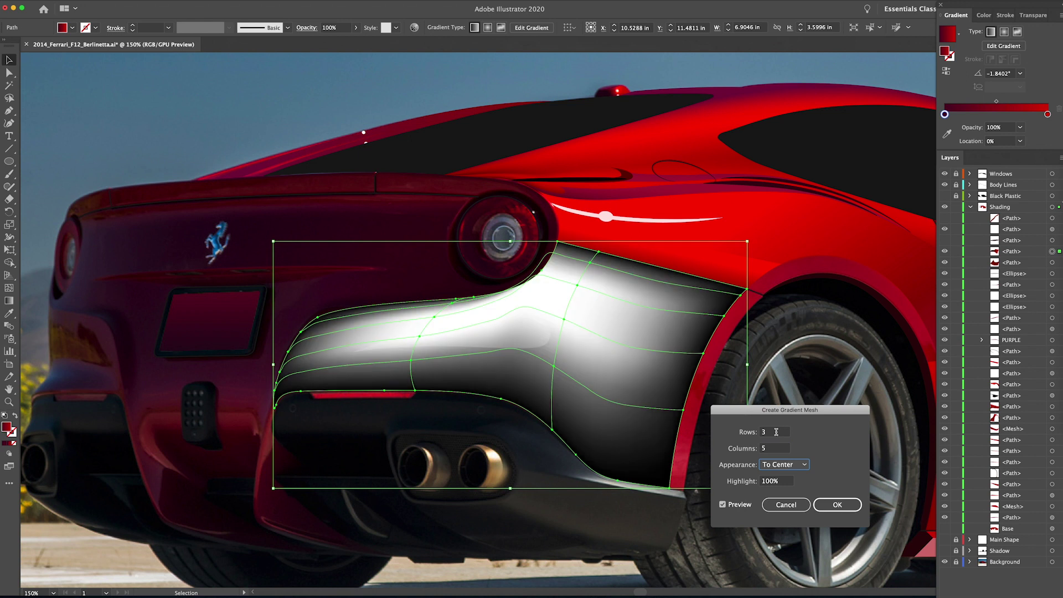
{"action": "left_click", "coordinate": [837, 504]}
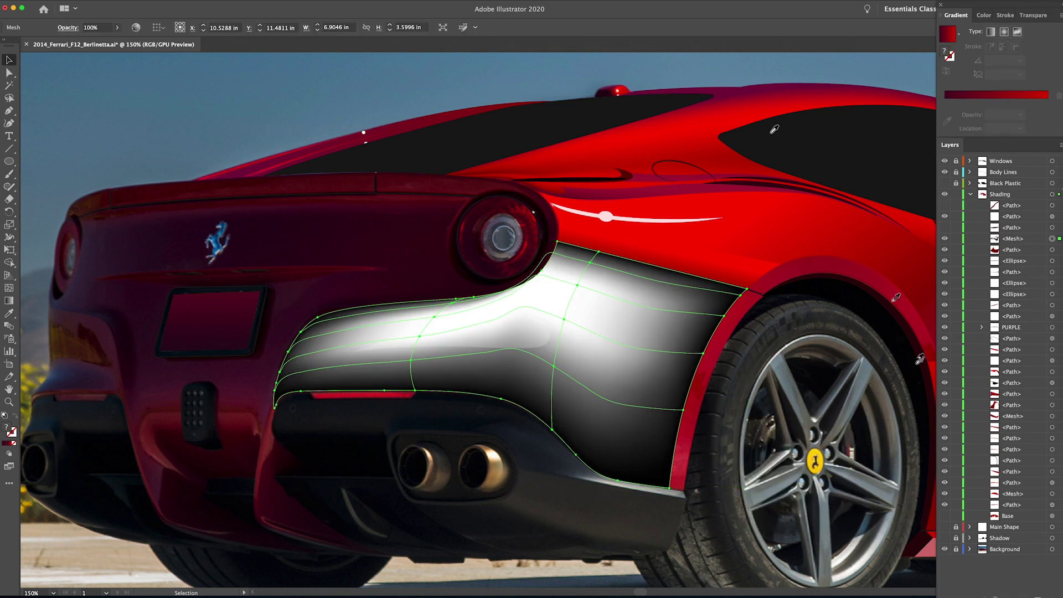
Step: Recolour the entire bumper mesh bright red with the Eyedropper and switch to direct selection of its mesh points
{"action": "key", "text": "i"}
{"action": "left_click", "coordinate": [655, 320]}
{"action": "scroll", "coordinate": [622, 370], "scroll_direction": "right", "scroll_amount": 1}
{"action": "key", "text": "a"}
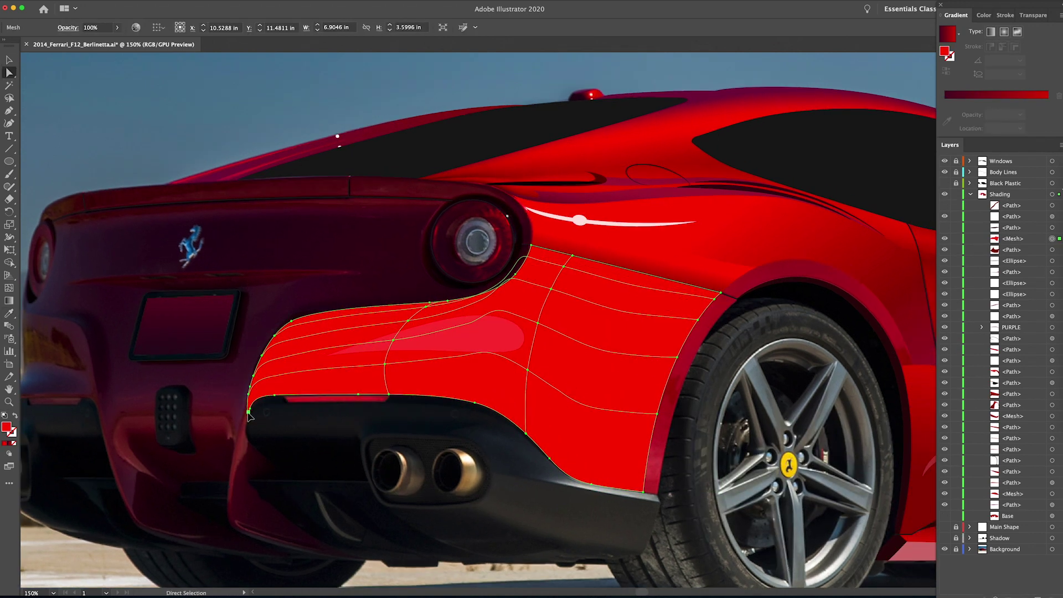
Step: Set the mesh point on the bumper's lower edge above the black plastic to #990000 using RGB values
{"action": "left_click", "coordinate": [274, 395]}
{"action": "left_click", "coordinate": [955, 86]}
{"action": "left_click", "coordinate": [1060, 15]}
{"action": "left_click", "coordinate": [1023, 37]}
{"action": "left_click", "coordinate": [1022, 35]}
{"action": "left_click_drag", "start_coordinate": [1032, 52], "coordinate": [973, 52]}
{"action": "left_click_drag", "start_coordinate": [1032, 70], "coordinate": [977, 71]}
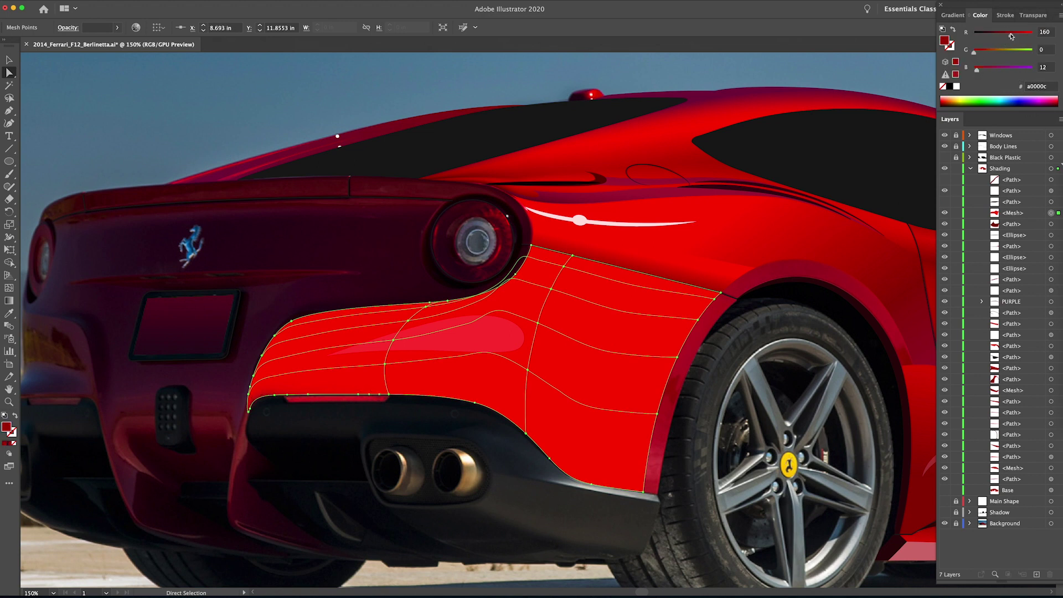
{"action": "left_click_drag", "start_coordinate": [1011, 36], "coordinate": [1009, 37]}
{"action": "left_click_drag", "start_coordinate": [976, 70], "coordinate": [974, 70]}
Step: Darken the mesh points along the bumper panel's inner side edge to #990000
{"action": "left_click", "coordinate": [385, 364]}
{"action": "left_click", "coordinate": [249, 394]}
{"action": "left_click", "coordinate": [253, 376]}
{"action": "left_click", "coordinate": [261, 355]}
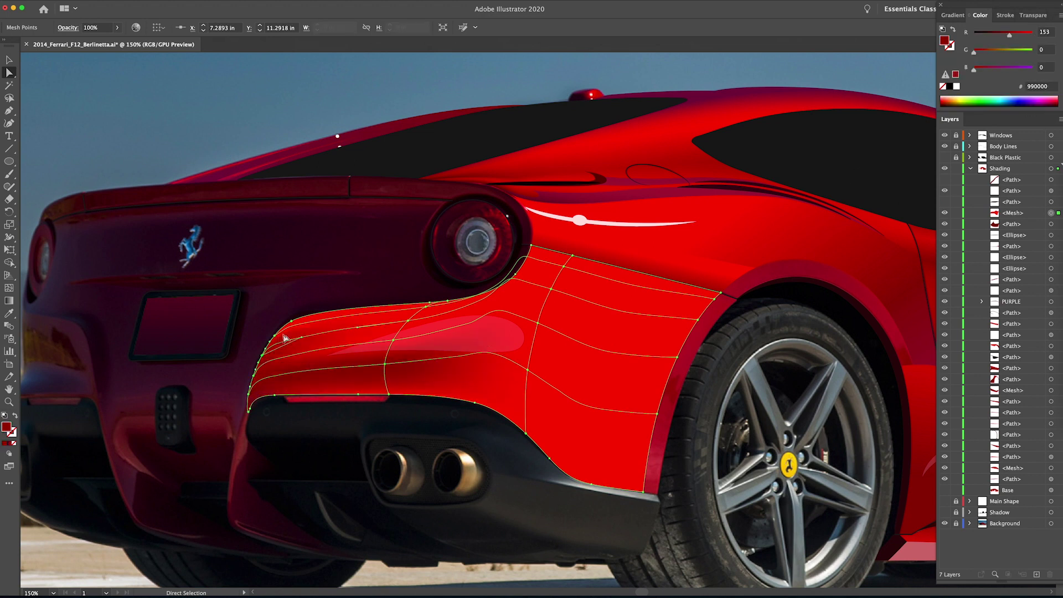
{"action": "left_click", "coordinate": [274, 335]}
{"action": "left_click_drag", "start_coordinate": [1027, 35], "coordinate": [1009, 35]}
Step: Set the inner column's interior mesh points to #9a0000 and the upper-edge point at the panel's inner curve to #890000
{"action": "left_click", "coordinate": [468, 327]}
{"action": "key", "text": "super+3"}
{"action": "left_click", "coordinate": [408, 320]}
{"action": "left_click", "coordinate": [393, 340]}
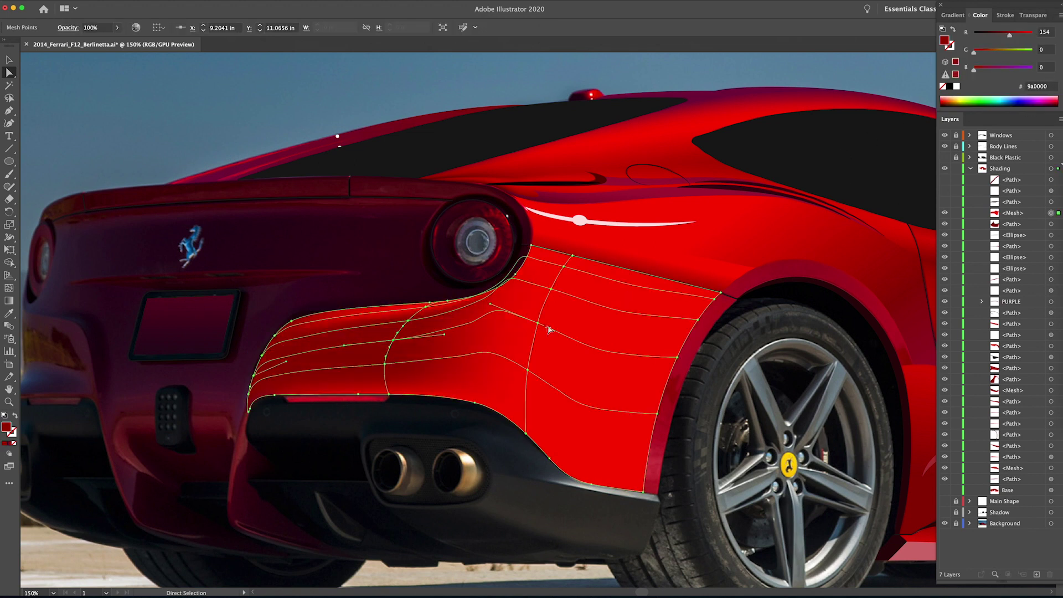
{"action": "left_click", "coordinate": [291, 321]}
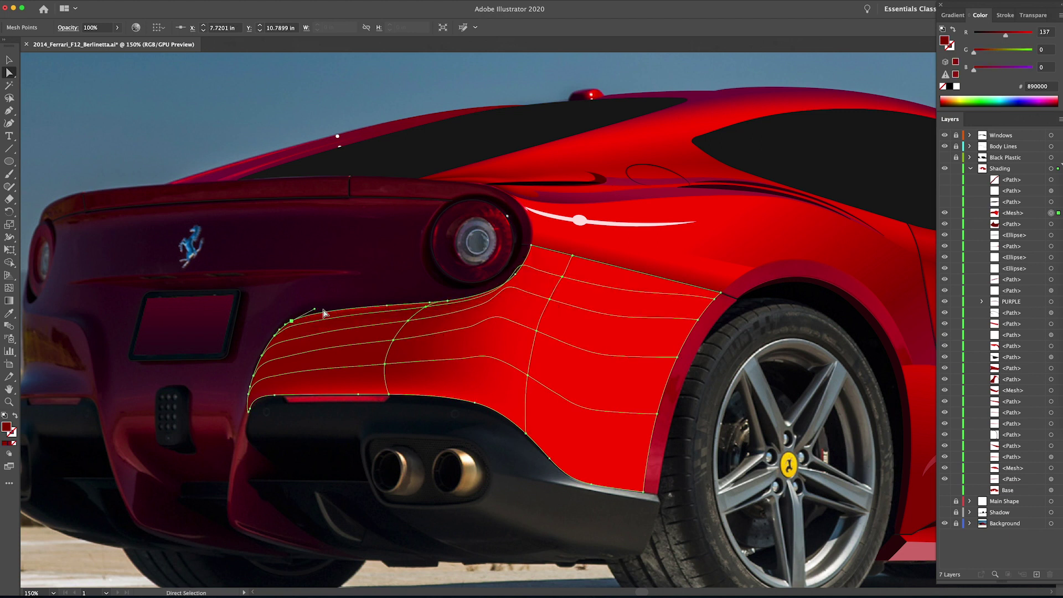
Step: Deepen the mesh points on the upper edge and along the black plastic, using #4d0000 at the panel's inner lower corner
{"action": "left_click", "coordinate": [430, 302]}
{"action": "left_click_drag", "start_coordinate": [1028, 36], "coordinate": [993, 39]}
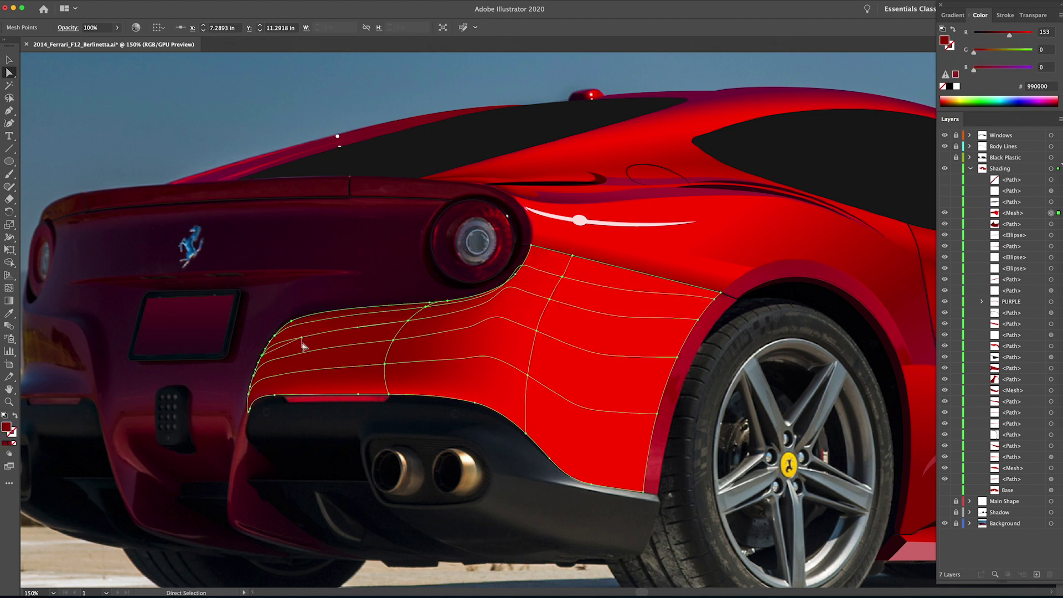
{"action": "left_click", "coordinate": [250, 392]}
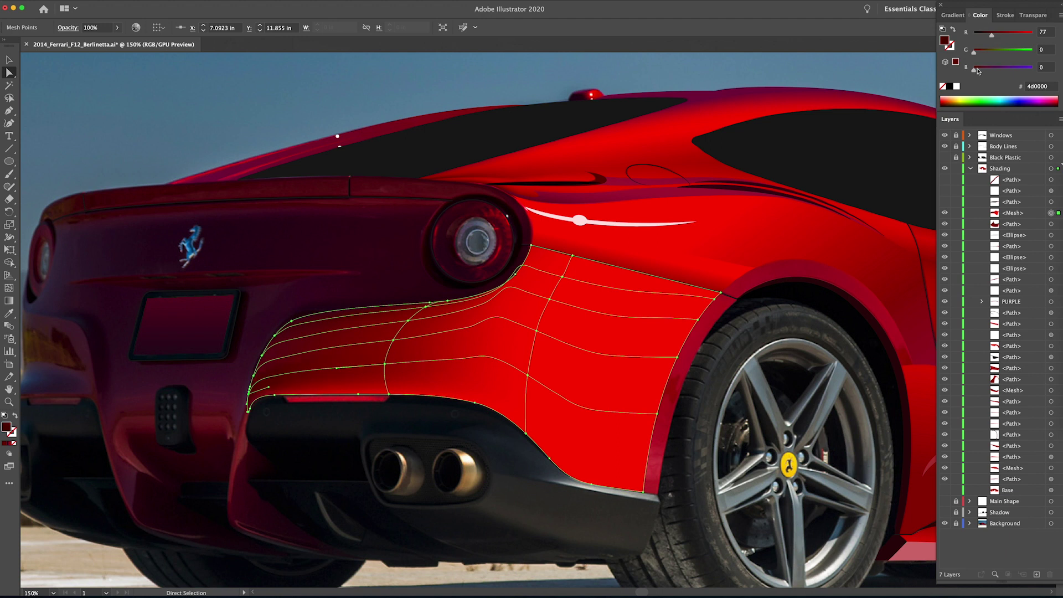
{"action": "left_click", "coordinate": [249, 411]}
{"action": "left_click", "coordinate": [472, 383]}
{"action": "left_click", "coordinate": [274, 395]}
{"action": "left_click_drag", "start_coordinate": [979, 70], "coordinate": [972, 70]}
{"action": "left_click", "coordinate": [388, 393]}
{"action": "left_click_drag", "start_coordinate": [992, 35], "coordinate": [998, 35]}
{"action": "left_click", "coordinate": [384, 368]}
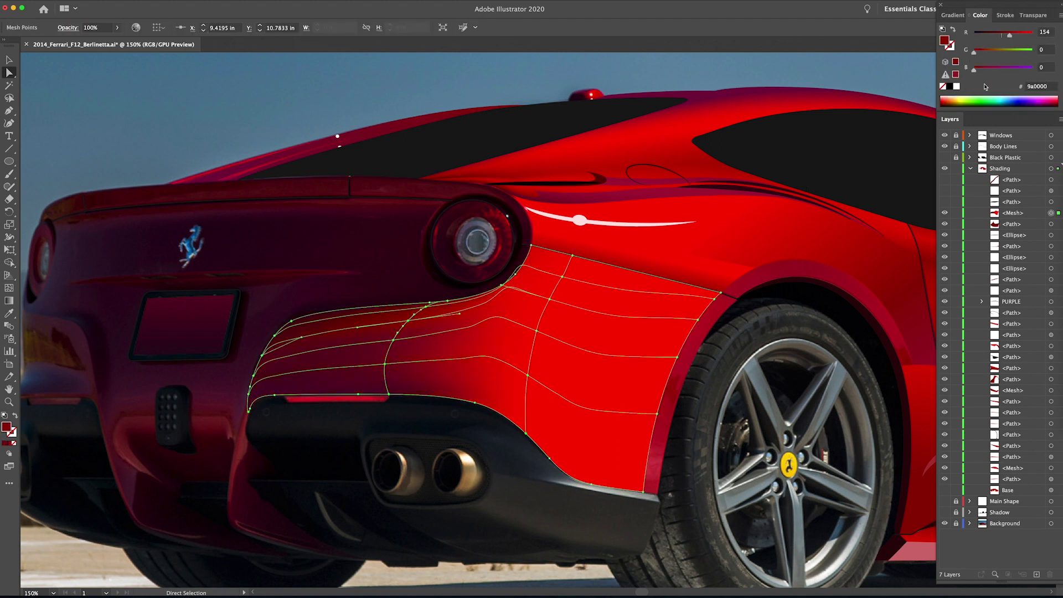
Step: Darken the mesh point beside the taillight and the upper points along the wheel-arch edge to a medium dark red
{"action": "left_click", "coordinate": [531, 245]}
{"action": "left_click_drag", "start_coordinate": [1000, 35], "coordinate": [1015, 37]}
{"action": "left_click", "coordinate": [714, 298]}
{"action": "left_click", "coordinate": [697, 319]}
{"action": "left_click", "coordinate": [676, 357]}
Step: Reshape the mesh's interior lines below the taillight, set the lower wheel-arch point to #f00000, and compare the mesh with the photo
{"action": "left_click_drag", "start_coordinate": [562, 276], "coordinate": [548, 392]}
{"action": "left_click_drag", "start_coordinate": [659, 415], "coordinate": [655, 423]}
{"action": "left_click_drag", "start_coordinate": [1032, 35], "coordinate": [1030, 36]}
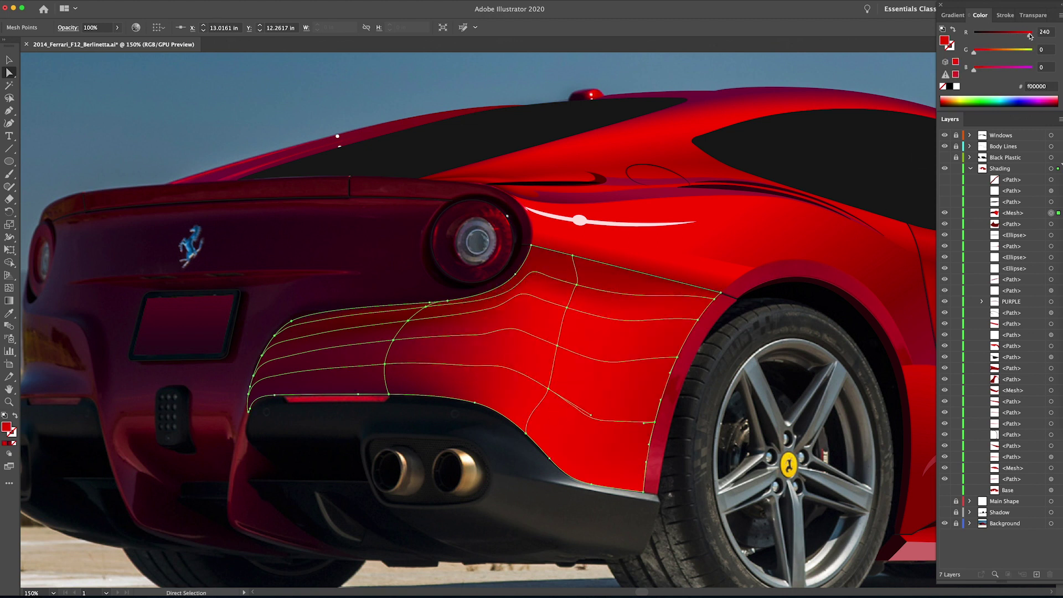
{"action": "key", "text": "super+shift+a"}
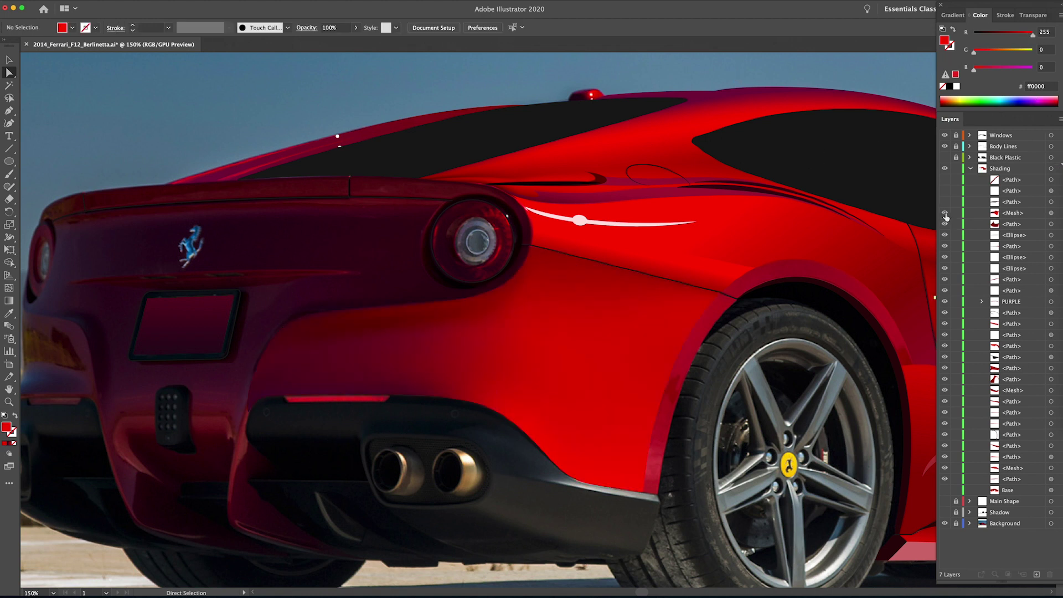
{"action": "left_click", "coordinate": [944, 213]}
{"action": "left_click", "coordinate": [945, 212]}
Step: Reshape the mesh's upper interior line below the taillight and brighten the upper mesh point at the panel's inner curve
{"action": "left_click", "coordinate": [673, 367]}
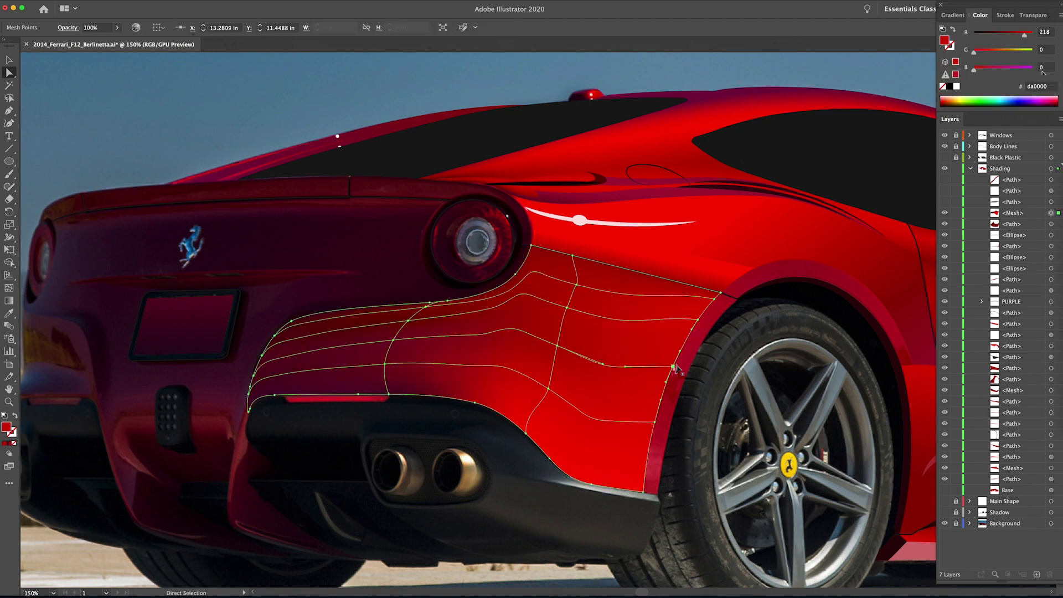
{"action": "left_click_drag", "start_coordinate": [566, 308], "coordinate": [575, 287]}
{"action": "left_click", "coordinate": [425, 307]}
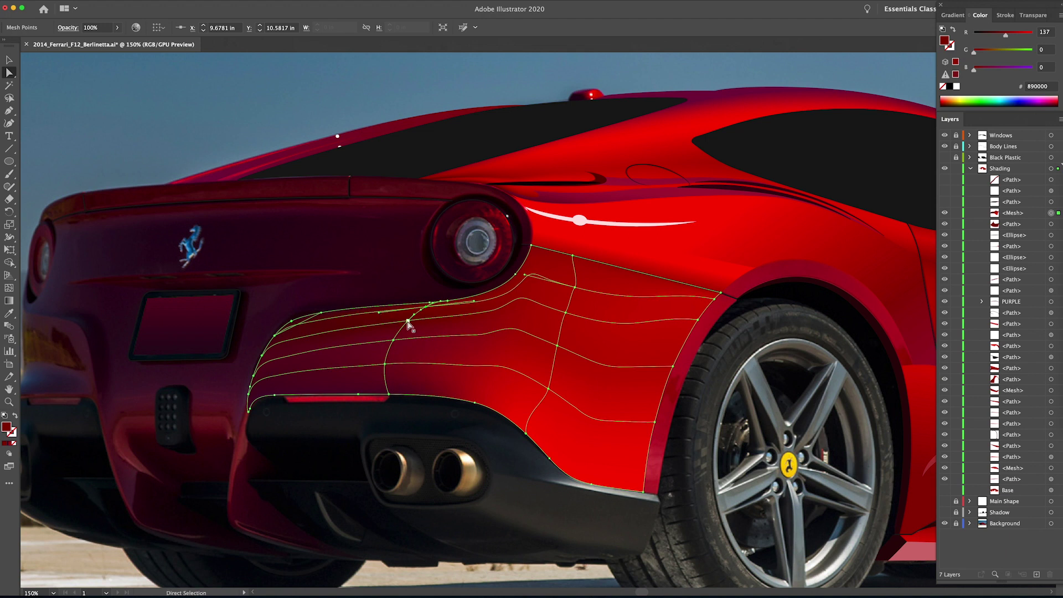
{"action": "left_click_drag", "start_coordinate": [1004, 36], "coordinate": [1017, 36]}
{"action": "key", "text": "super+shift+a"}
{"action": "left_click", "coordinate": [427, 306]}
{"action": "key", "text": "super+shift+a"}
Step: Examine the mesh point colours along the panel's inner upper curve in RGB mode, and check the whole car
{"action": "scroll", "coordinate": [403, 341], "scroll_direction": "up", "scroll_amount": 5}
{"action": "left_click", "coordinate": [444, 276]}
{"action": "left_click", "coordinate": [411, 302]}
{"action": "left_click", "coordinate": [193, 303]}
{"action": "left_click", "coordinate": [1060, 15]}
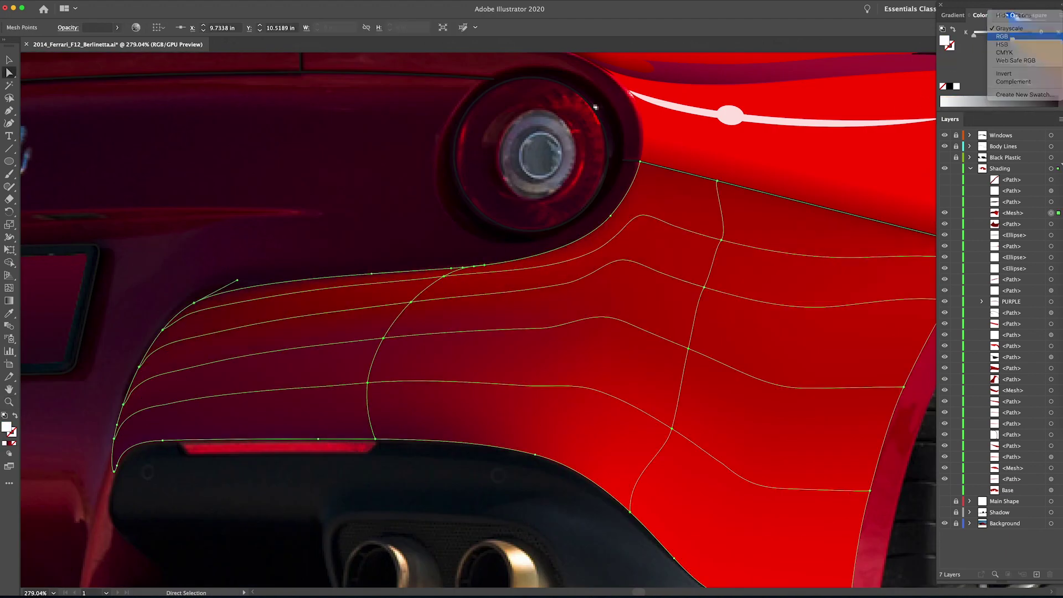
{"action": "left_click", "coordinate": [1005, 39]}
{"action": "left_click", "coordinate": [162, 330]}
{"action": "key", "text": "super+shift+a"}
{"action": "key", "text": "super+0"}
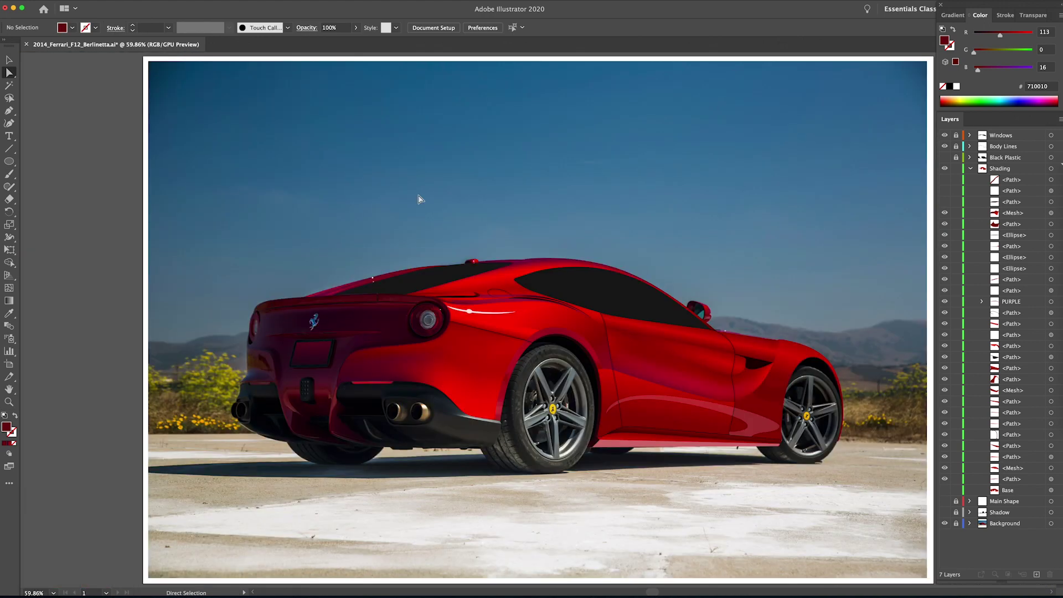
Step: Hide the Background layer, show the Shadow layer, the Base shape and the Black Plastic layer, and save the file
{"action": "left_click", "coordinate": [944, 523]}
{"action": "left_click", "coordinate": [944, 512]}
{"action": "left_click", "coordinate": [944, 490]}
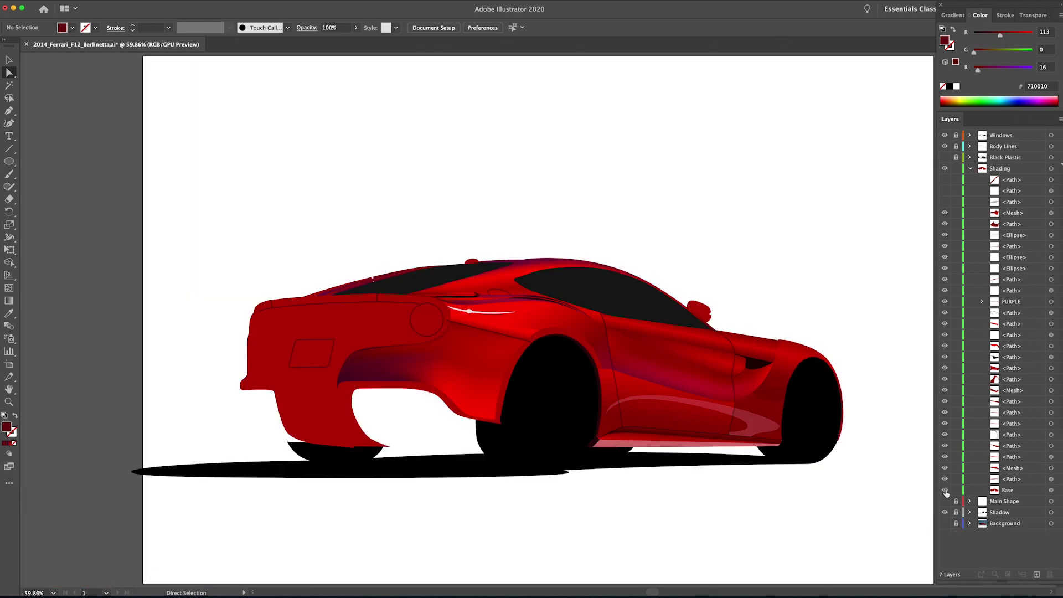
{"action": "left_click", "coordinate": [944, 157]}
{"action": "key", "text": "super+s"}
Step: Reshape the bumper mesh's inner lower corner so its edge tucks against the black plastic
{"action": "left_click_drag", "start_coordinate": [346, 375], "coordinate": [496, 372]}
{"action": "left_click", "coordinate": [517, 375]}
{"action": "left_click", "coordinate": [747, 420]}
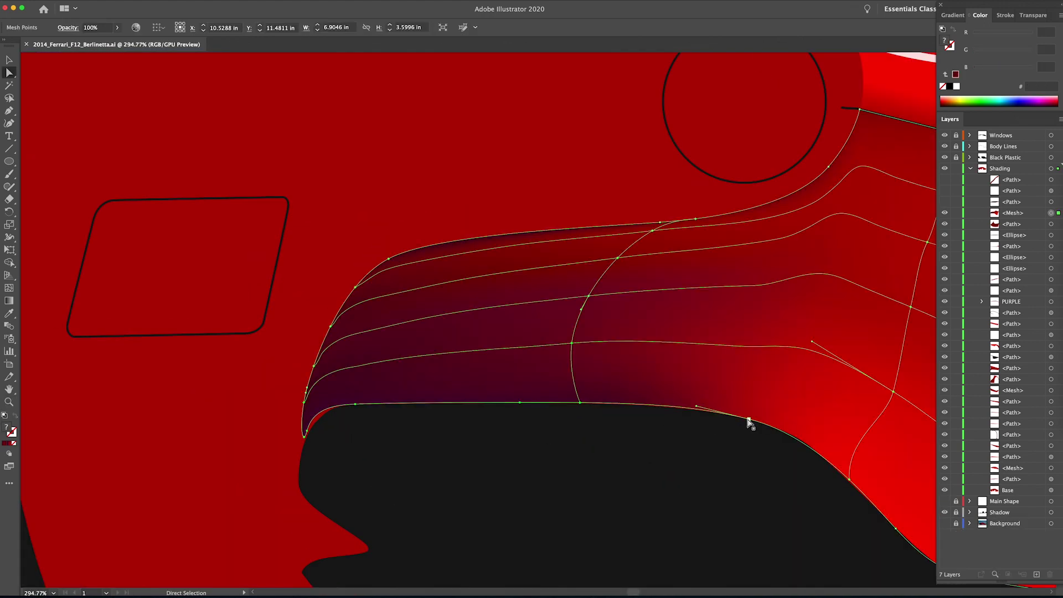
{"action": "left_click", "coordinate": [580, 403]}
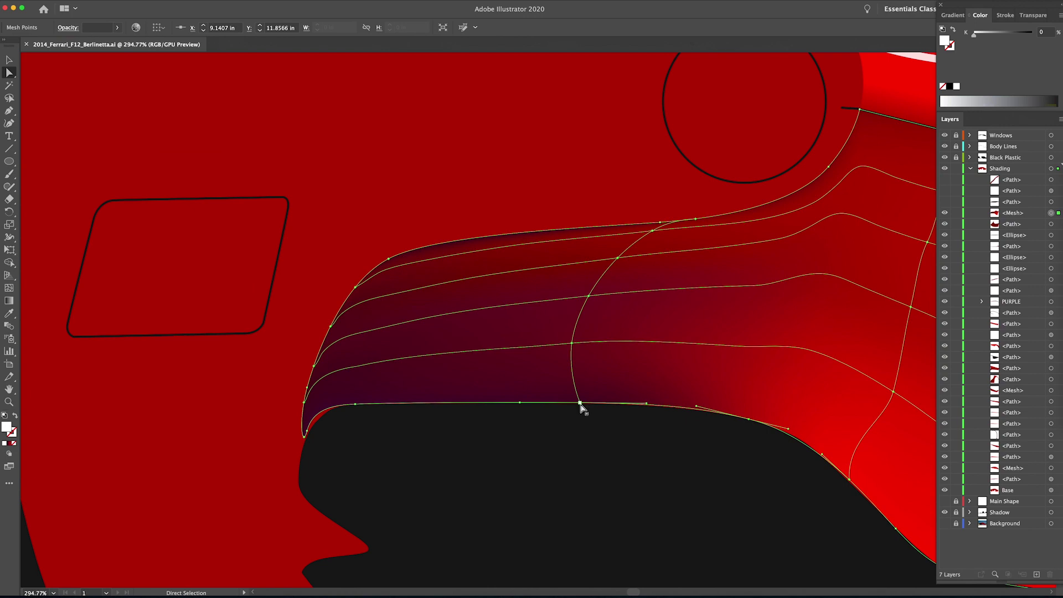
{"action": "key", "text": "super+shift+a"}
{"action": "left_click", "coordinate": [303, 436]}
{"action": "left_click_drag", "start_coordinate": [321, 432], "coordinate": [489, 515]}
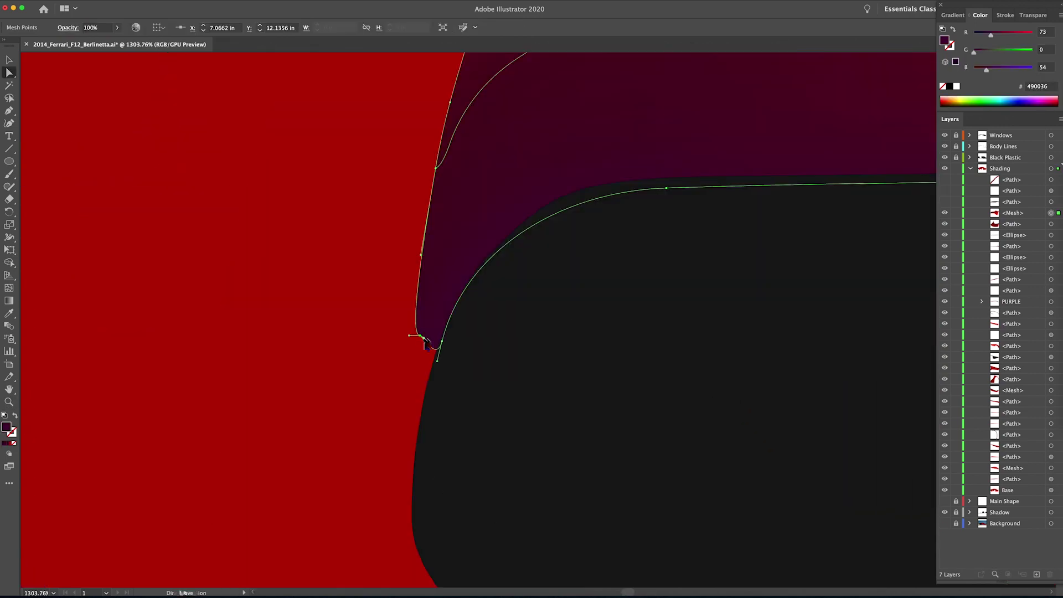
{"action": "left_click_drag", "start_coordinate": [432, 347], "coordinate": [424, 347]}
{"action": "left_click_drag", "start_coordinate": [408, 334], "coordinate": [419, 303]}
{"action": "key", "text": "super+shift+a"}
{"action": "key", "text": "v"}
{"action": "key", "text": "super+0"}
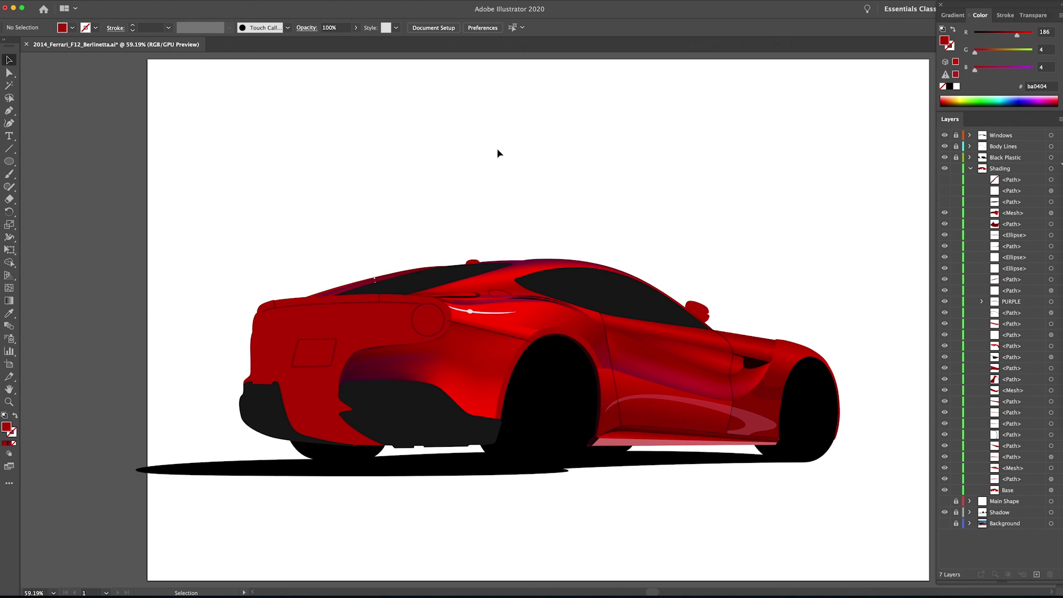
Step: Show the hidden white highlight on the rear bumper and lower its opacity
{"action": "left_click", "coordinate": [944, 191]}
{"action": "key", "text": "a"}
{"action": "left_click", "coordinate": [439, 359]}
{"action": "left_click", "coordinate": [333, 27]}
{"action": "type", "text": "60"}
{"action": "key", "text": "Return"}
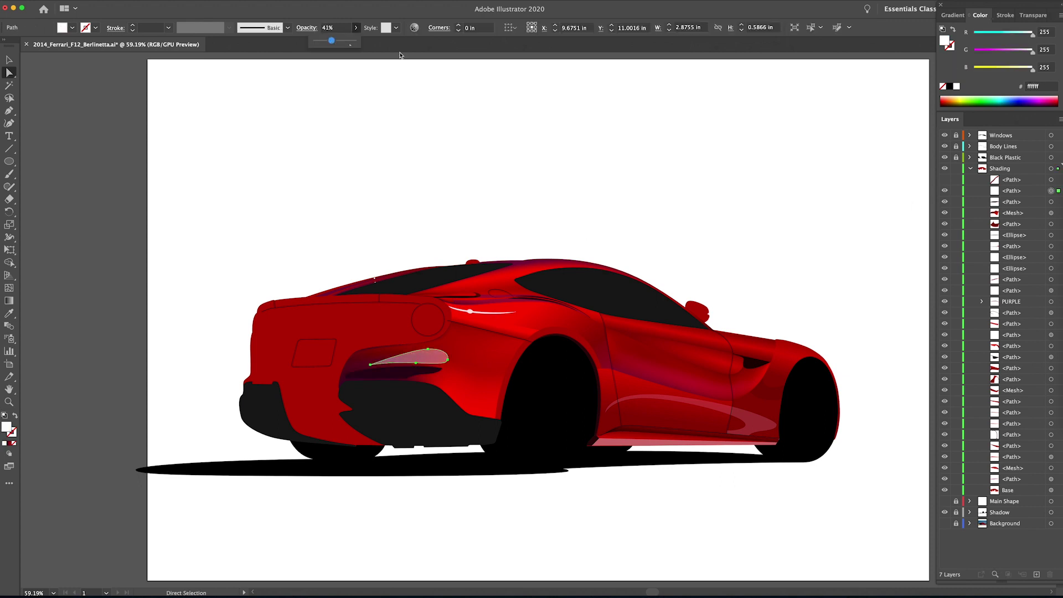
Step: Copy the faded look of the lower door highlight onto the bumper highlight with the Eyedropper
{"action": "left_click", "coordinate": [952, 15]}
{"action": "key", "text": "i"}
{"action": "left_click", "coordinate": [438, 359]}
{"action": "key", "text": "i"}
{"action": "left_click", "coordinate": [764, 424]}
Step: Recolour the dark crease shape above the black plastic from purple to a very dark muted red, and save the file
{"action": "left_click_drag", "start_coordinate": [436, 369], "coordinate": [498, 369]}
{"action": "left_click", "coordinate": [367, 379]}
{"action": "double_click", "coordinate": [6, 426]}
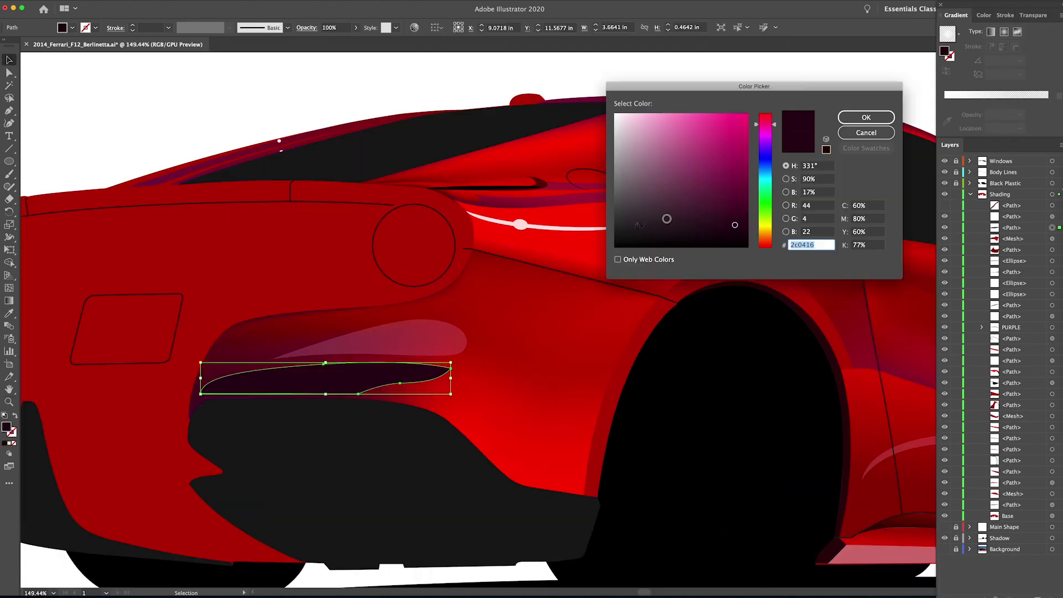
{"action": "left_click_drag", "start_coordinate": [765, 127], "coordinate": [765, 113]}
{"action": "left_click_drag", "start_coordinate": [669, 229], "coordinate": [704, 224]}
{"action": "left_click", "coordinate": [866, 117]}
{"action": "key", "text": "super+shift+a"}
{"action": "left_click_drag", "start_coordinate": [503, 328], "coordinate": [565, 291]}
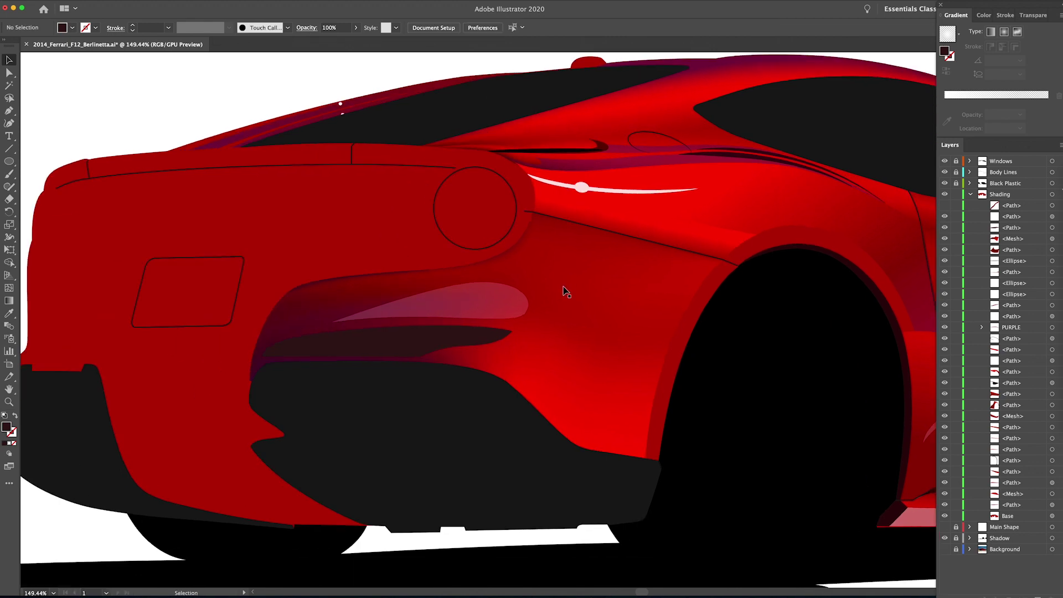
{"action": "key", "text": "super+s"}
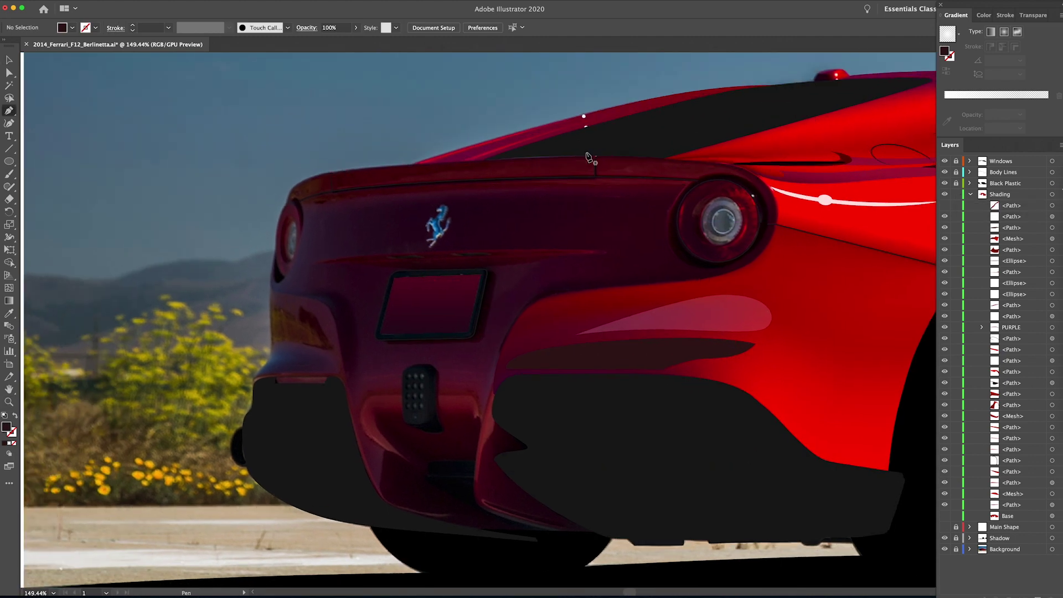
Step: Trace the spoiler's upper edge with the Pen tool, using a white stroke and no fill
{"action": "left_click", "coordinate": [568, 199], "text": "super"}
{"action": "left_click", "coordinate": [224, 284]}
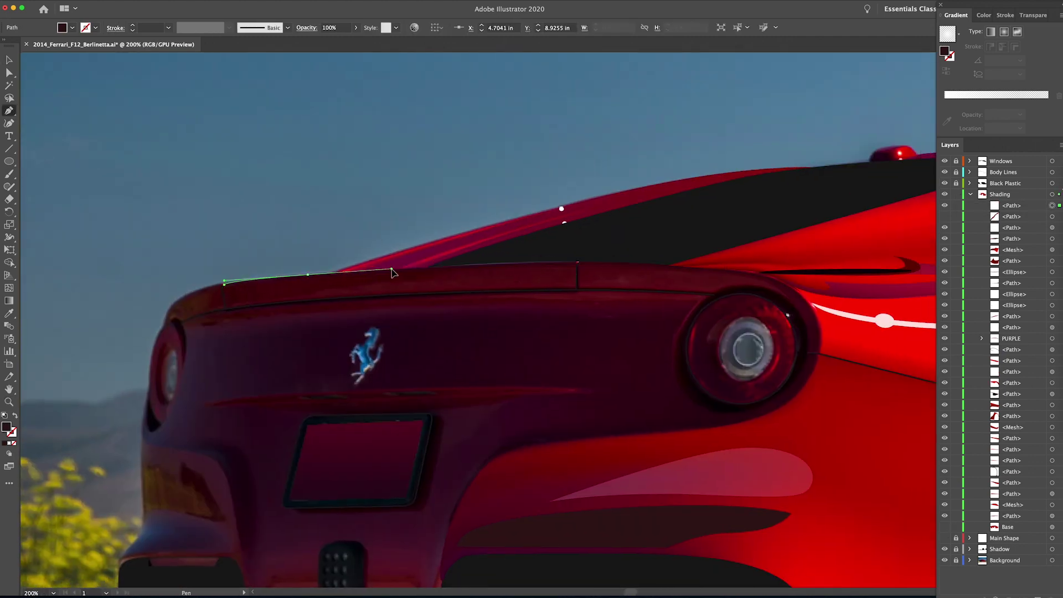
{"action": "left_click", "coordinate": [579, 263]}
{"action": "left_click", "coordinate": [663, 262]}
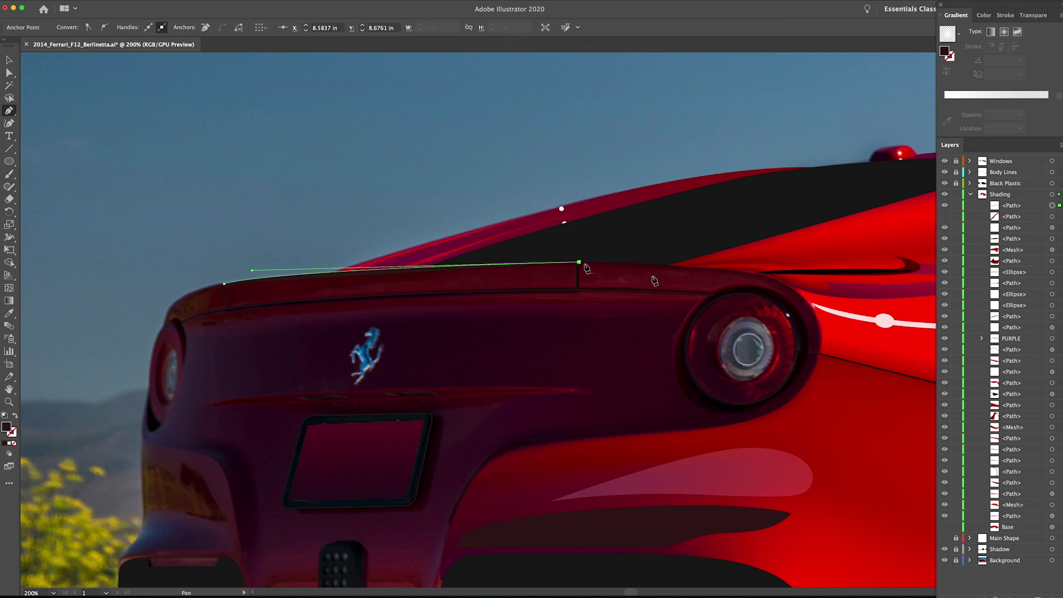
{"action": "left_click", "coordinate": [729, 270]}
{"action": "left_click", "coordinate": [795, 277]}
{"action": "key", "text": "d"}
{"action": "key", "text": "shift+x"}
{"action": "key", "text": "slash"}
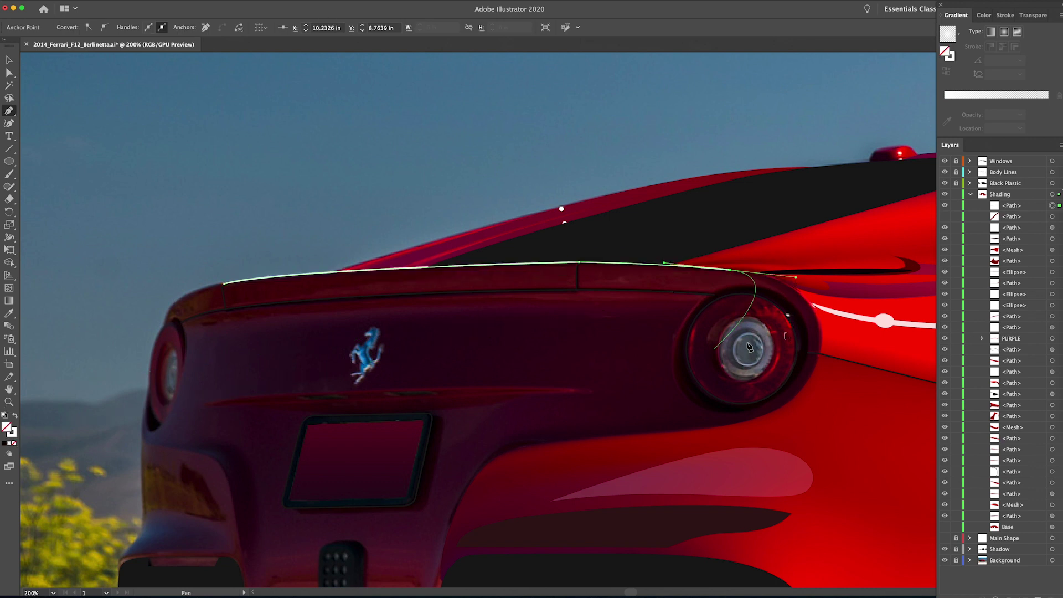
Step: Continue the rear panel outline around the near taillight and back along the bumper's upper edge
{"action": "left_click_drag", "start_coordinate": [821, 327], "coordinate": [825, 350]}
{"action": "left_click_drag", "start_coordinate": [798, 392], "coordinate": [783, 415]}
{"action": "key", "text": "super+z"}
{"action": "key", "text": "super+z"}
{"action": "left_click_drag", "start_coordinate": [819, 353], "coordinate": [811, 407]}
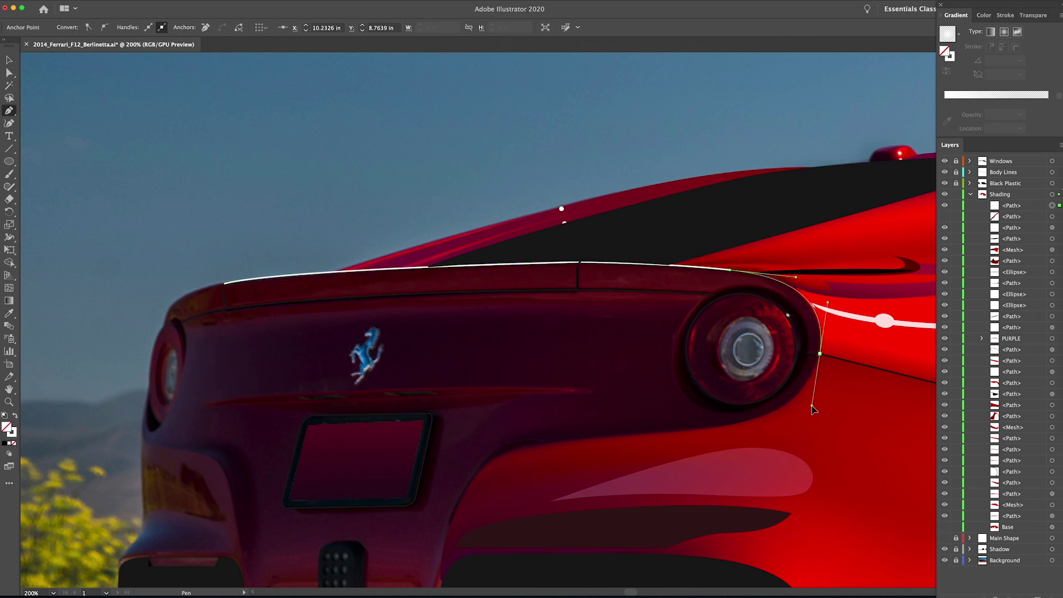
{"action": "left_click_drag", "start_coordinate": [708, 427], "coordinate": [663, 435]}
{"action": "left_click_drag", "start_coordinate": [551, 441], "coordinate": [507, 447]}
Step: Continue the outline down the bumper's inner curve and around the recess behind the centre grille light
{"action": "key", "text": "space"}
{"action": "left_click_drag", "start_coordinate": [507, 446], "coordinate": [599, 263]}
{"action": "left_click_drag", "start_coordinate": [559, 303], "coordinate": [541, 334]}
{"action": "left_click_drag", "start_coordinate": [514, 446], "coordinate": [509, 411]}
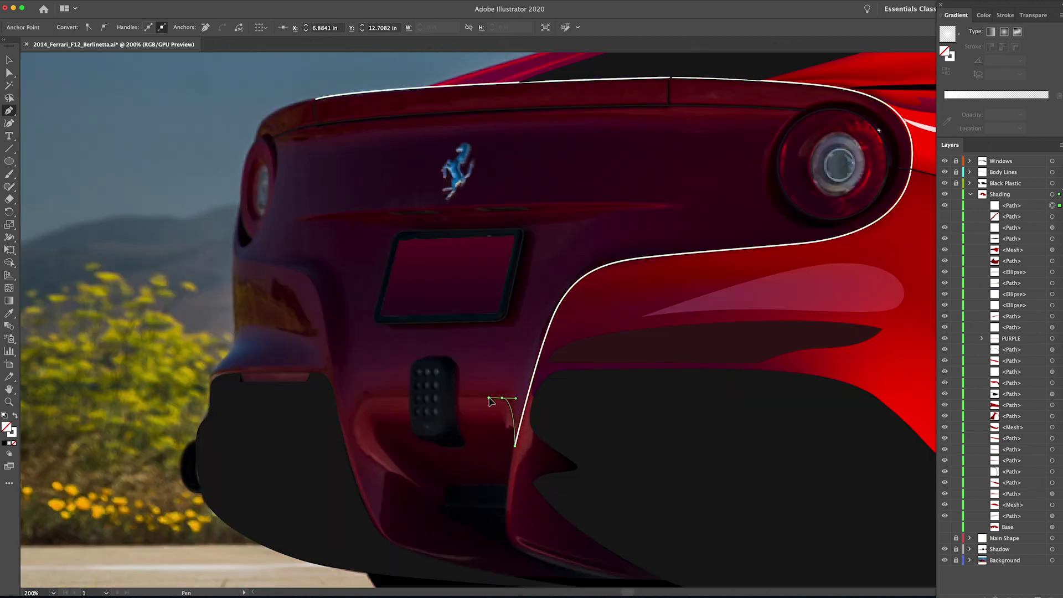
{"action": "left_click_drag", "start_coordinate": [353, 427], "coordinate": [354, 456]}
{"action": "left_click_drag", "start_coordinate": [379, 527], "coordinate": [352, 455]}
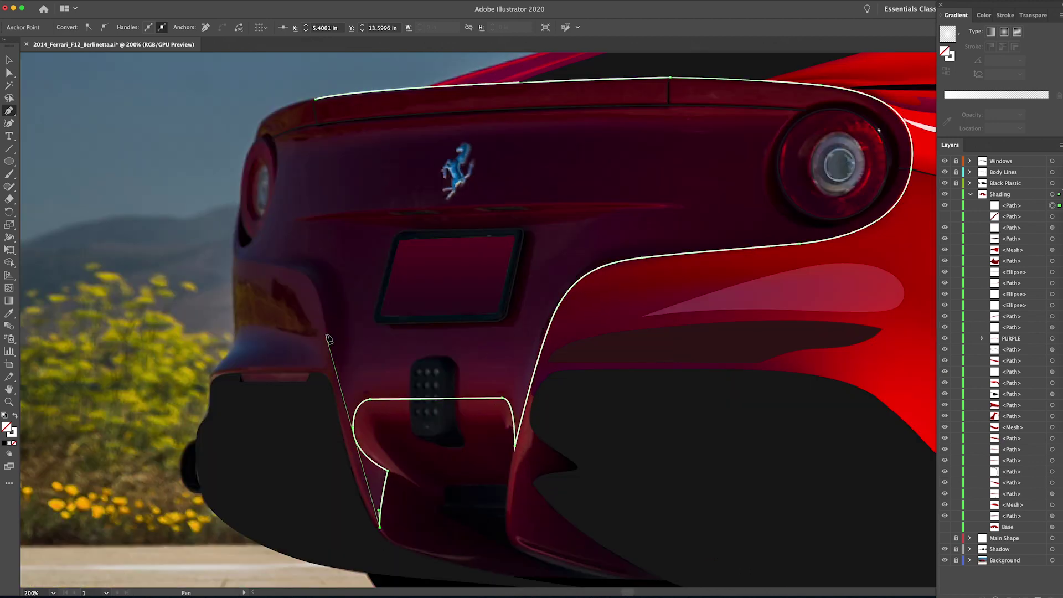
Step: Trace the outline up the far side of the bumper, past the far taillight, and close it at the spoiler
{"action": "left_click_drag", "start_coordinate": [327, 335], "coordinate": [324, 310]}
{"action": "key", "text": "super+z"}
{"action": "left_click_drag", "start_coordinate": [351, 451], "coordinate": [340, 405]}
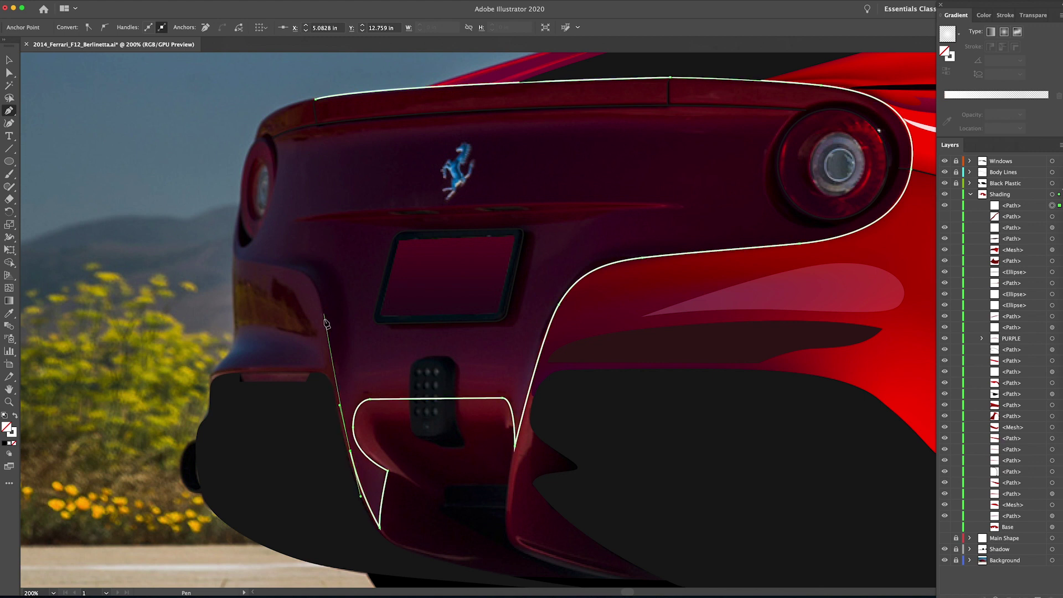
{"action": "left_click_drag", "start_coordinate": [298, 272], "coordinate": [284, 268]}
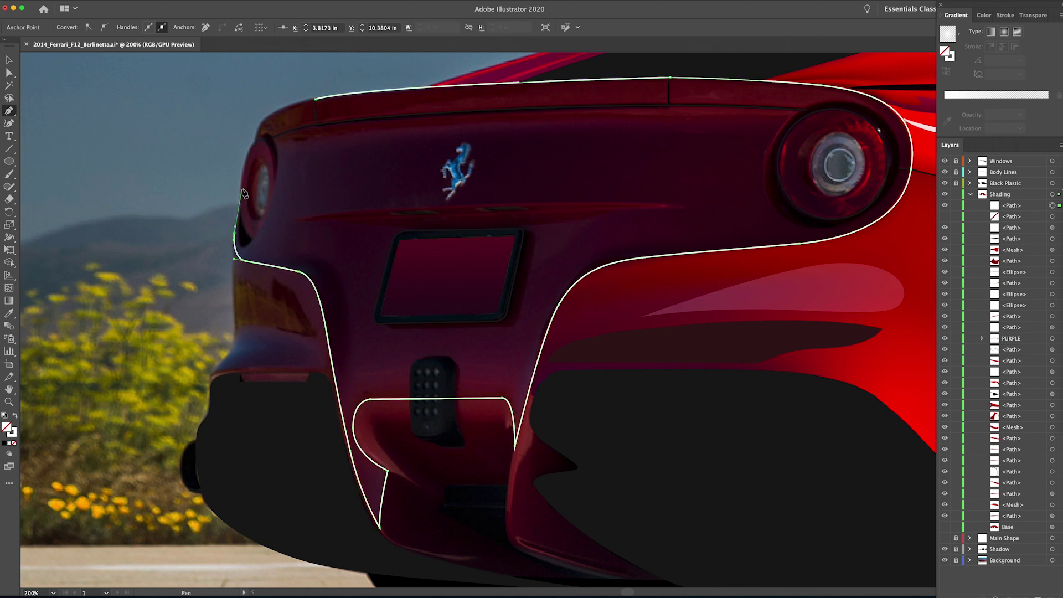
{"action": "left_click", "coordinate": [254, 141]}
{"action": "left_click_drag", "start_coordinate": [291, 104], "coordinate": [311, 99]}
{"action": "left_click", "coordinate": [316, 99]}
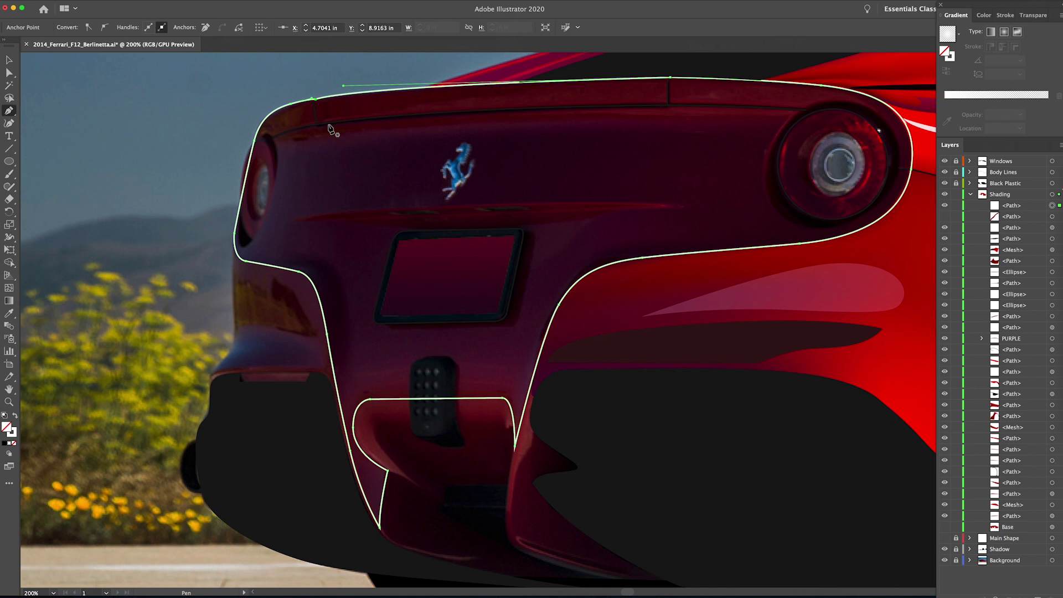
{"action": "left_click", "coordinate": [532, 237], "text": "super"}
{"action": "left_click", "coordinate": [148, 295]}
{"action": "left_click_drag", "start_coordinate": [359, 276], "coordinate": [537, 259]}
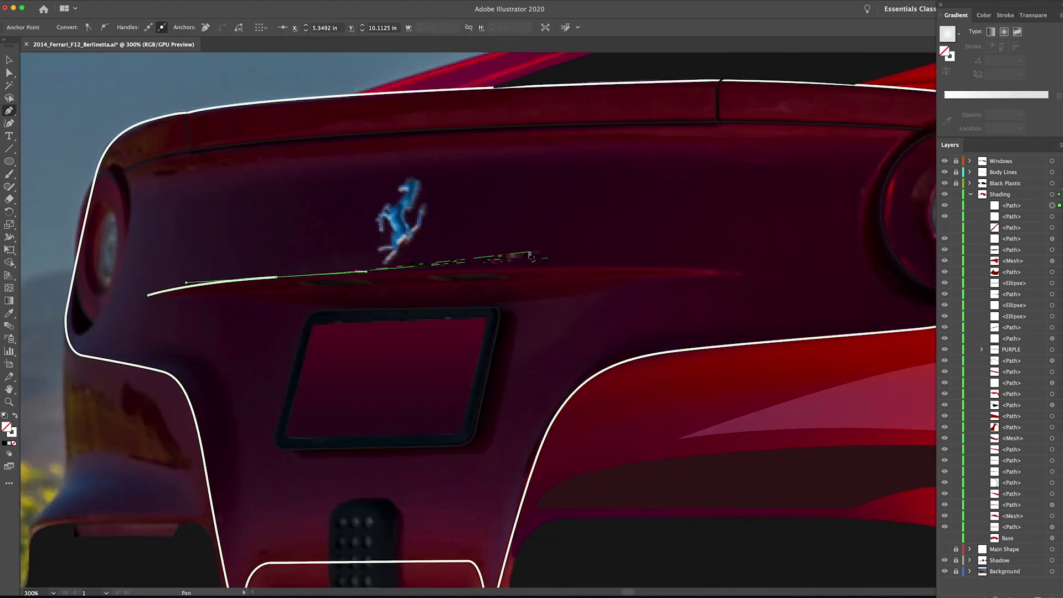
{"action": "key", "text": "super+z"}
{"action": "left_click", "coordinate": [609, 263], "text": "alt+super"}
{"action": "key", "text": "super+z"}
Step: Trace the thin crease between the horse badge and the licence plate as a closed, pointed shape
{"action": "left_click", "coordinate": [232, 341]}
{"action": "left_click_drag", "start_coordinate": [290, 331], "coordinate": [339, 327]}
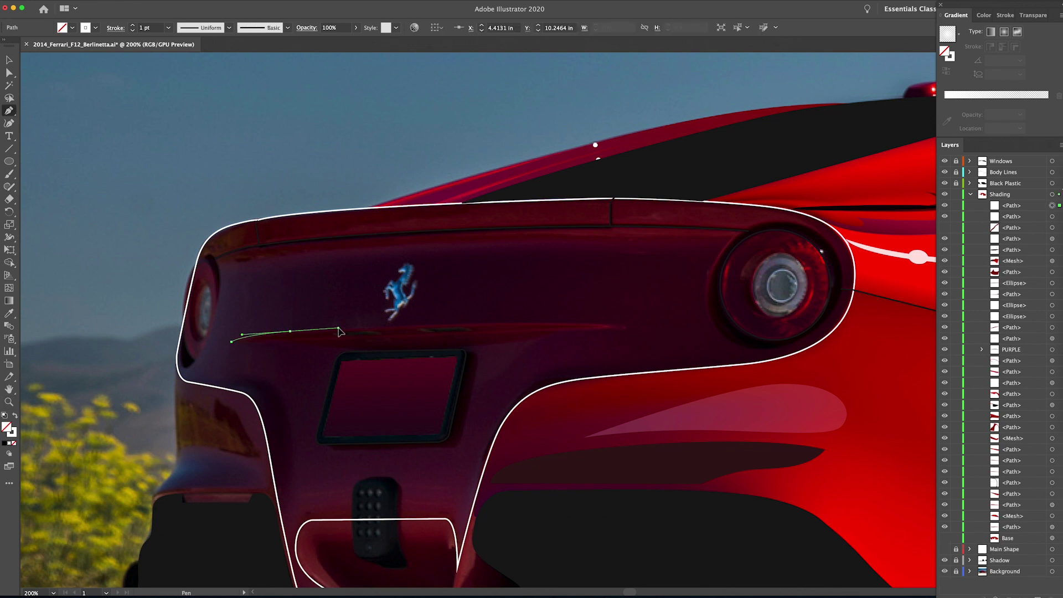
{"action": "left_click_drag", "start_coordinate": [527, 321], "coordinate": [594, 321]}
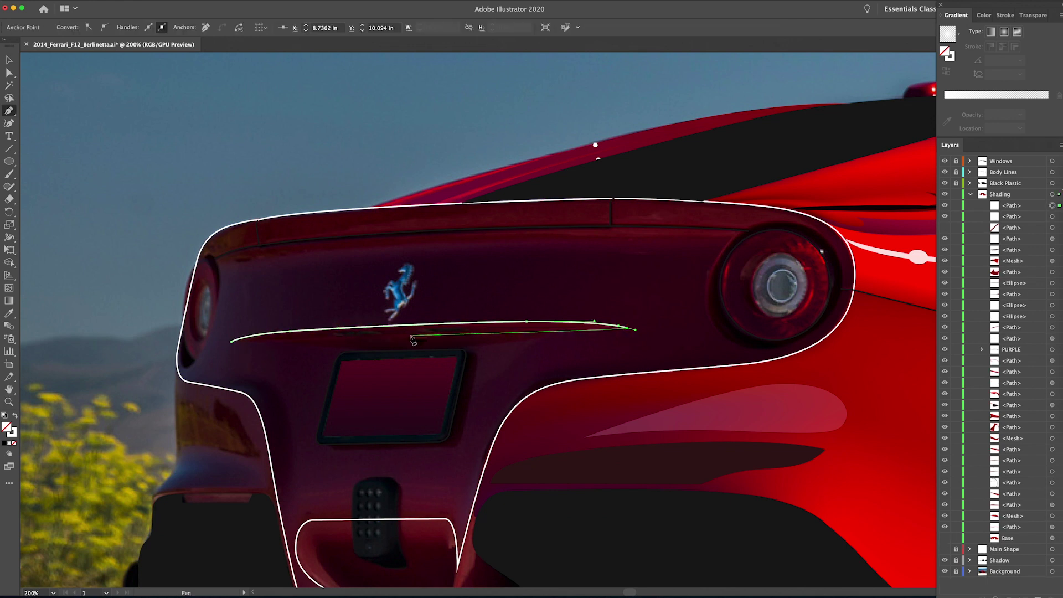
{"action": "left_click_drag", "start_coordinate": [401, 335], "coordinate": [257, 341]}
{"action": "left_click", "coordinate": [231, 342]}
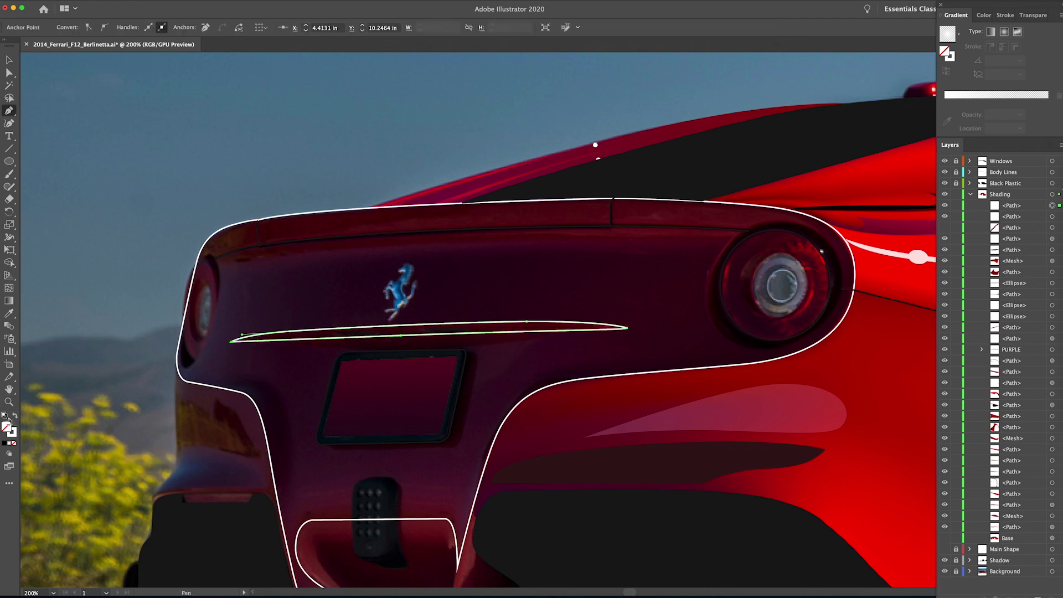
Step: Give the crease shape a dark red stroke sampled from the bumper and no fill
{"action": "key", "text": "i"}
{"action": "left_click", "coordinate": [566, 390]}
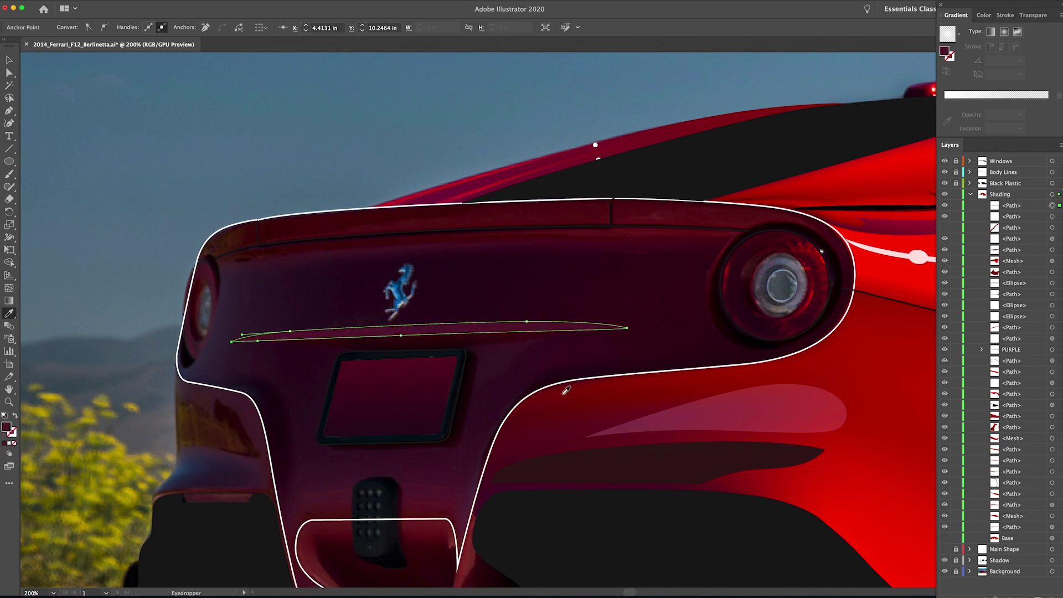
{"action": "key", "text": "shift+x"}
{"action": "key", "text": "v"}
{"action": "left_click", "coordinate": [655, 273]}
Step: Show the Base shape and fill the traced rear panel with a dark maroon sampled from the bumper mesh
{"action": "key", "text": "z"}
{"action": "left_click", "coordinate": [449, 341]}
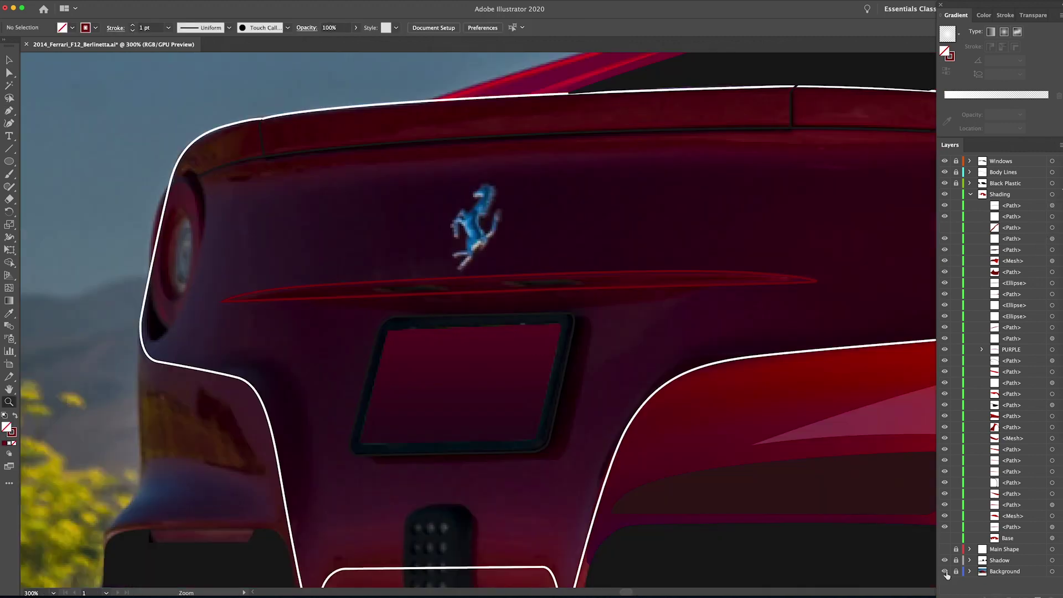
{"action": "left_click", "coordinate": [944, 539]}
{"action": "left_click", "coordinate": [944, 539]}
{"action": "left_click", "coordinate": [944, 539]}
{"action": "left_click", "coordinate": [380, 300], "text": "alt"}
{"action": "key", "text": "v"}
{"action": "left_click", "coordinate": [504, 320]}
{"action": "key", "text": "i"}
{"action": "left_click", "coordinate": [471, 354]}
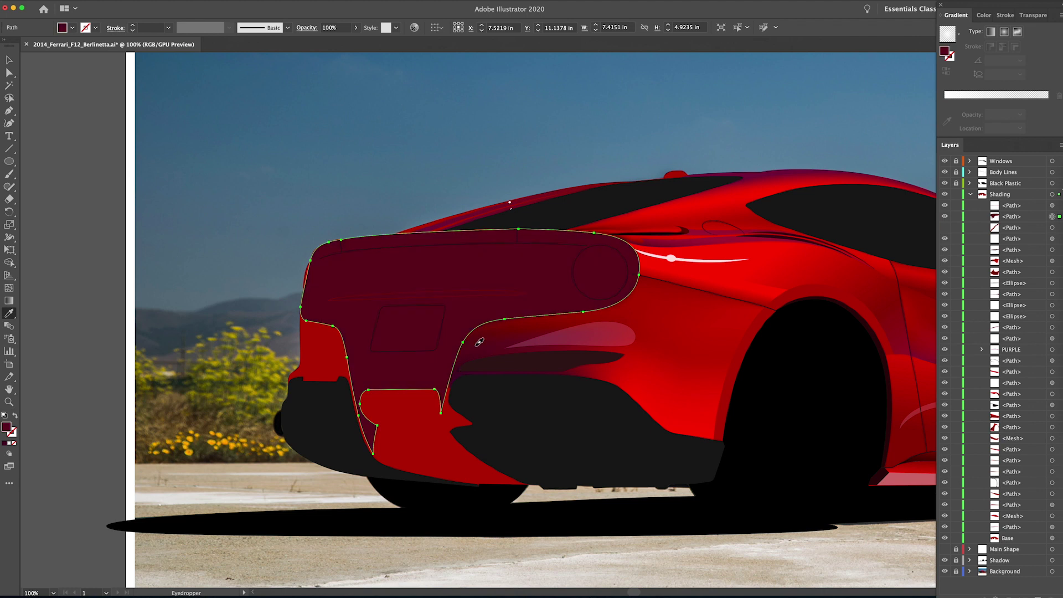
Step: Hide the Background layer and review the filled rear panel against the whole car with nothing selected
{"action": "key", "text": "super+0"}
{"action": "left_click", "coordinate": [945, 571]}
{"action": "key", "text": "v"}
{"action": "left_click", "coordinate": [341, 189]}
{"action": "key", "text": "super+z"}
{"action": "key", "text": "super+z"}
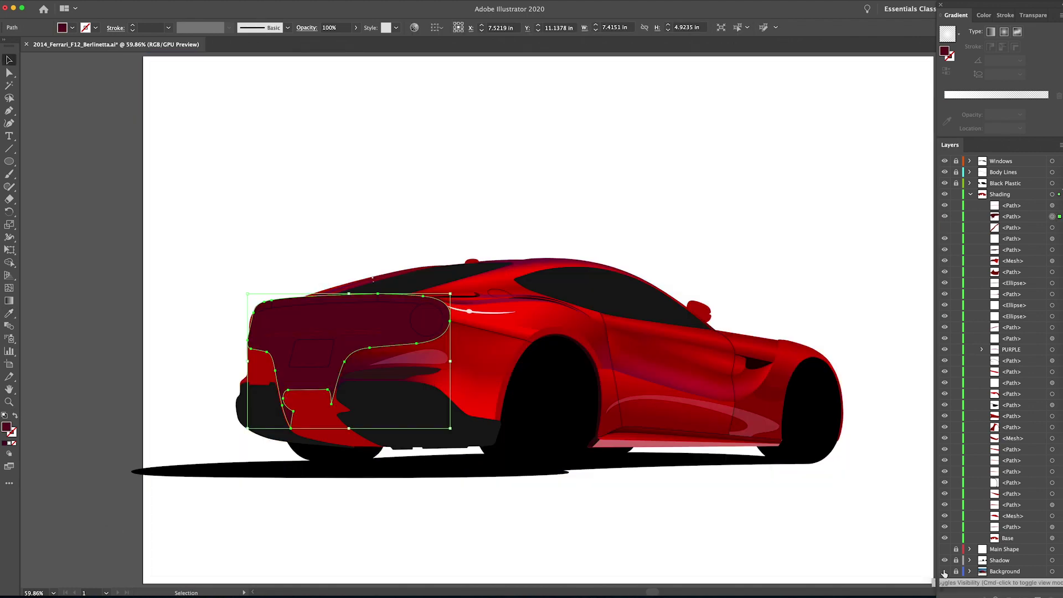
{"action": "key", "text": "super+shift+a"}
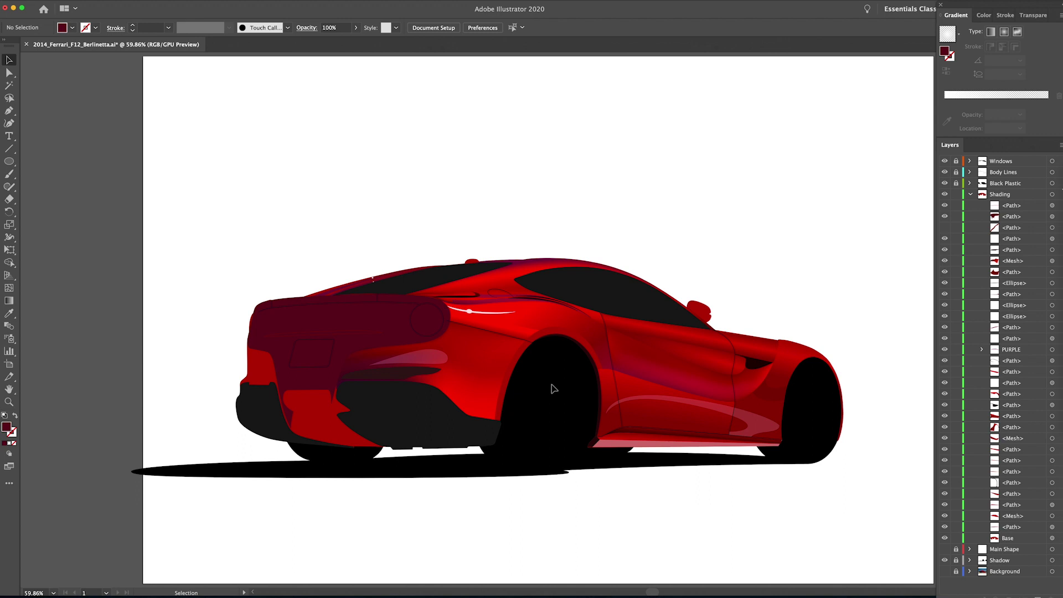
Step: Apply a sampled red linear gradient to the rear panel and run it vertically from the spoiler downwards
{"action": "left_click", "coordinate": [403, 335]}
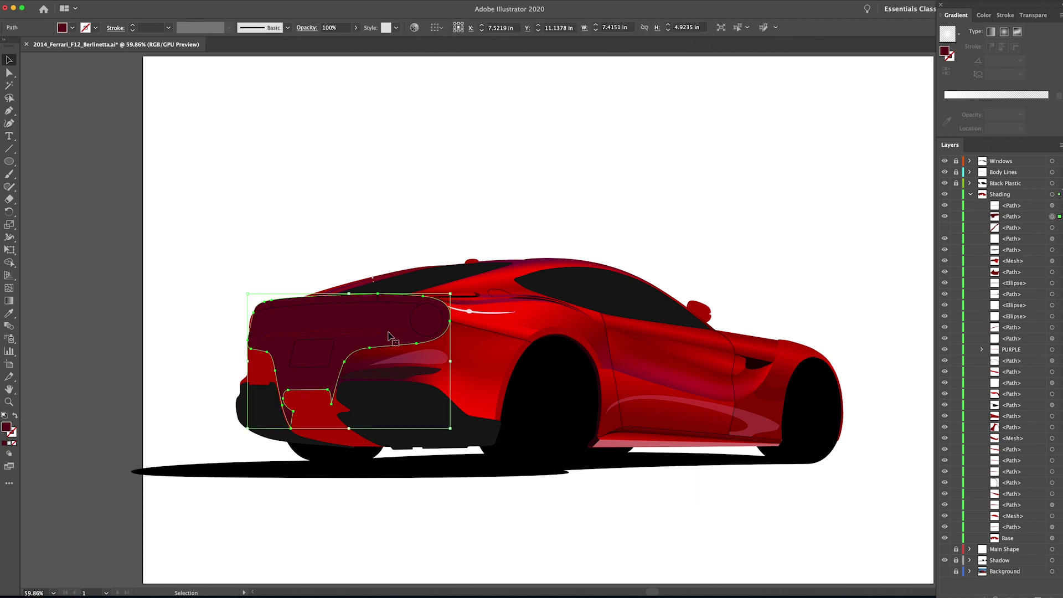
{"action": "left_click", "coordinate": [9, 313]}
{"action": "left_click", "coordinate": [477, 365]}
{"action": "left_click", "coordinate": [620, 384]}
{"action": "left_click", "coordinate": [9, 301]}
{"action": "left_click_drag", "start_coordinate": [321, 302], "coordinate": [324, 525]}
Step: Adjust the rear panel's gradient stops to run from dark red to brighter red, and redraw it over the panel's height
{"action": "left_click_drag", "start_coordinate": [1047, 102], "coordinate": [1046, 124]}
{"action": "left_click_drag", "start_coordinate": [999, 102], "coordinate": [1048, 102]}
{"action": "double_click", "coordinate": [944, 102]}
{"action": "left_click", "coordinate": [981, 85]}
{"action": "left_click_drag", "start_coordinate": [320, 302], "coordinate": [317, 427]}
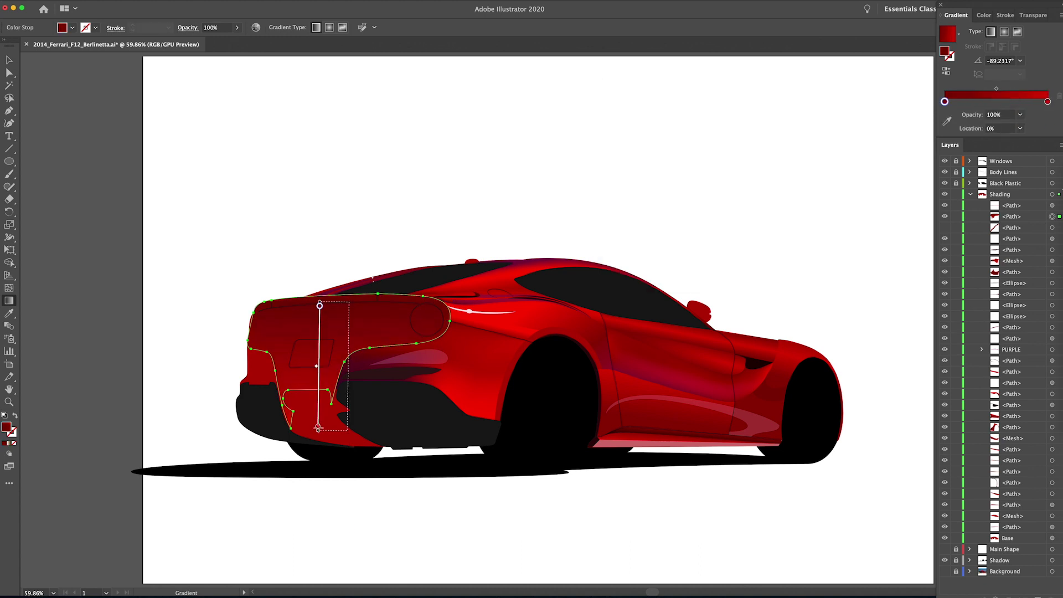
Step: Shorten the rear panel's gradient to a narrow transition above the licence plate and set its upper stop to dark purple
{"action": "left_click_drag", "start_coordinate": [351, 318], "coordinate": [347, 335]}
{"action": "double_click", "coordinate": [950, 51]}
{"action": "left_click_drag", "start_coordinate": [765, 182], "coordinate": [765, 127]}
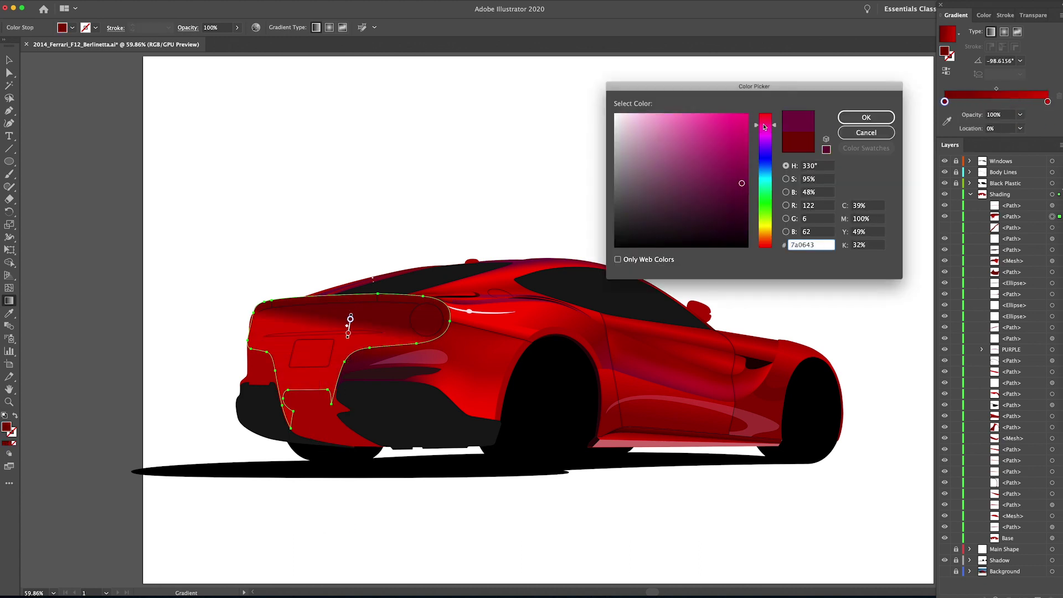
{"action": "left_click", "coordinate": [866, 117]}
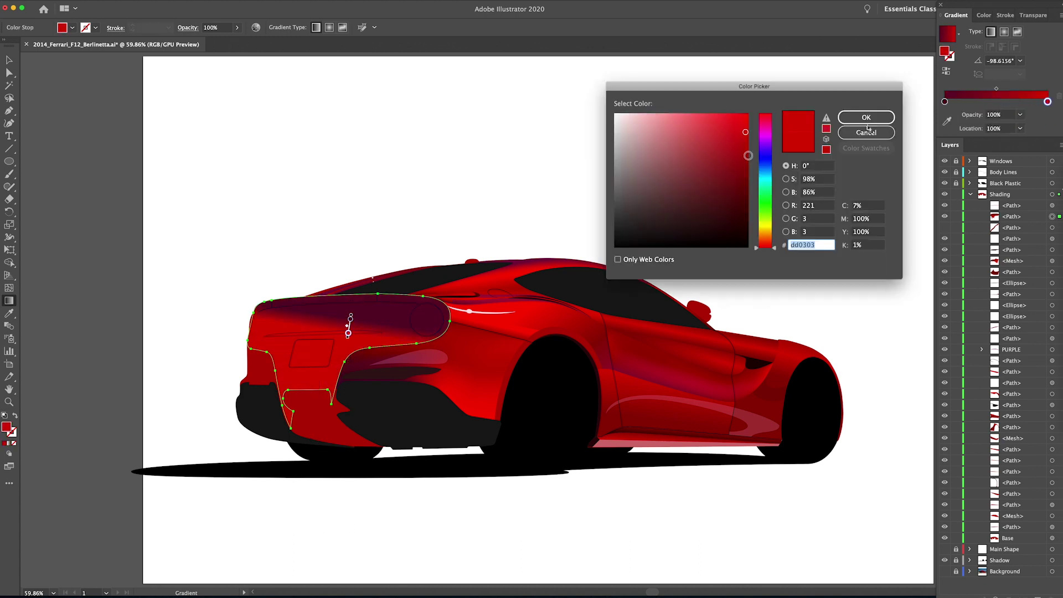
Step: Apply a darker red to the rear panel gradient's lower stop, and compare the panel with the Background photo by toggling its visibility
{"action": "left_click", "coordinate": [867, 122]}
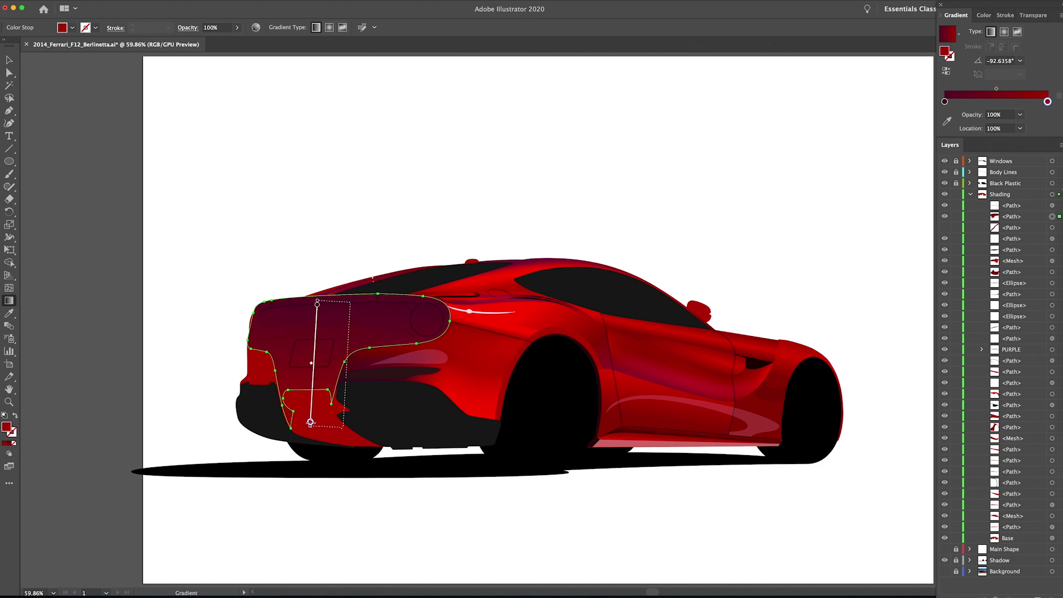
{"action": "left_click", "coordinate": [945, 218]}
{"action": "left_click", "coordinate": [945, 217]}
{"action": "left_click", "coordinate": [945, 571]}
{"action": "left_click", "coordinate": [945, 217]}
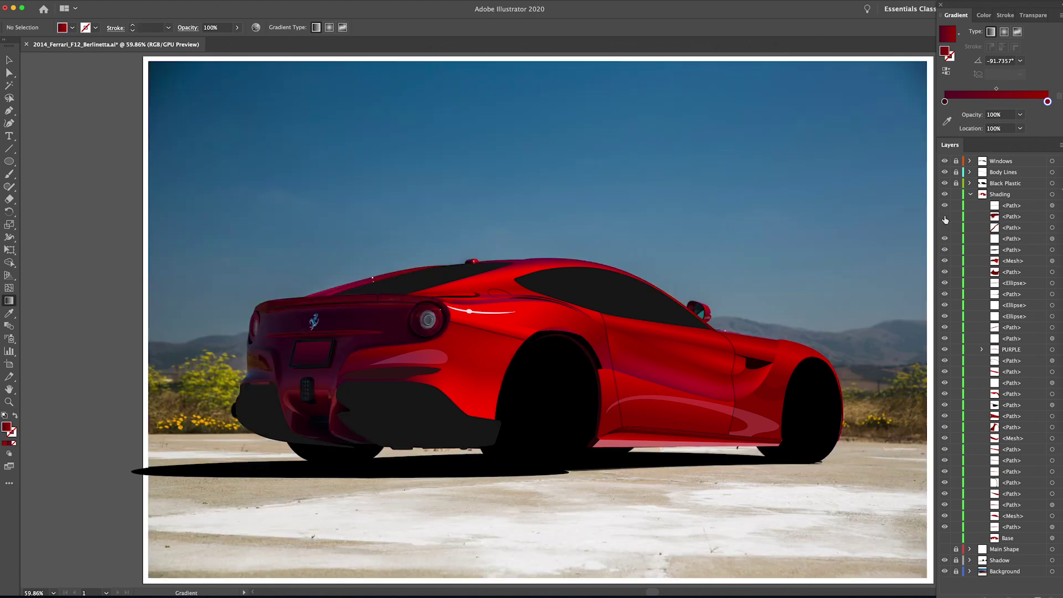
{"action": "left_click", "coordinate": [944, 217]}
{"action": "left_click", "coordinate": [945, 217]}
Step: Sample the dark purple beside the tail light in the photo and use it as the rear panel gradient's upper stop
{"action": "key", "text": "i"}
{"action": "left_click", "coordinate": [371, 323]}
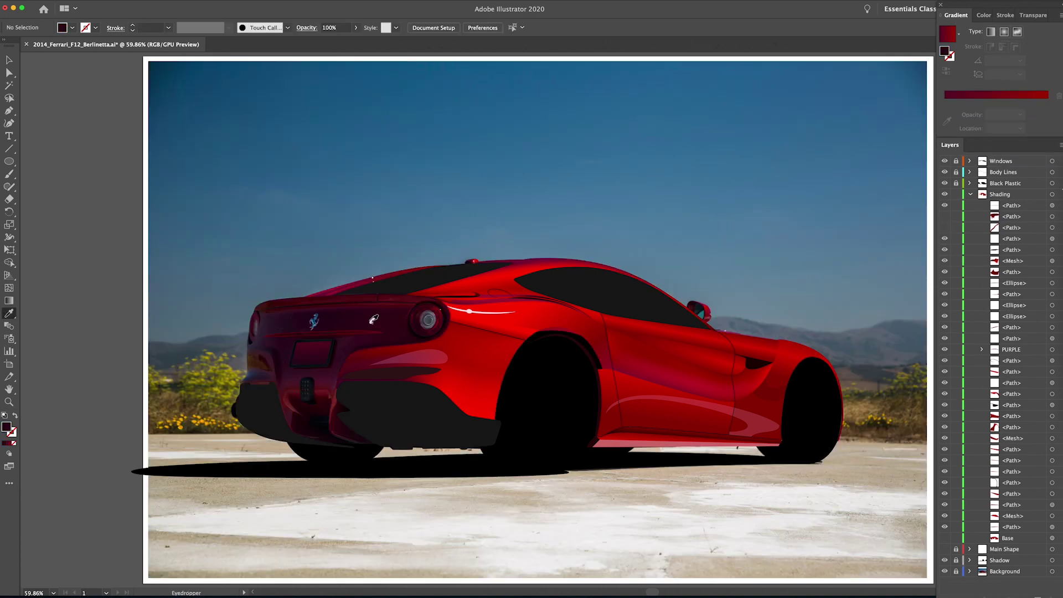
{"action": "double_click", "coordinate": [7, 427]}
{"action": "left_click", "coordinate": [867, 118]}
{"action": "left_click", "coordinate": [945, 216]}
{"action": "left_click", "coordinate": [387, 332]}
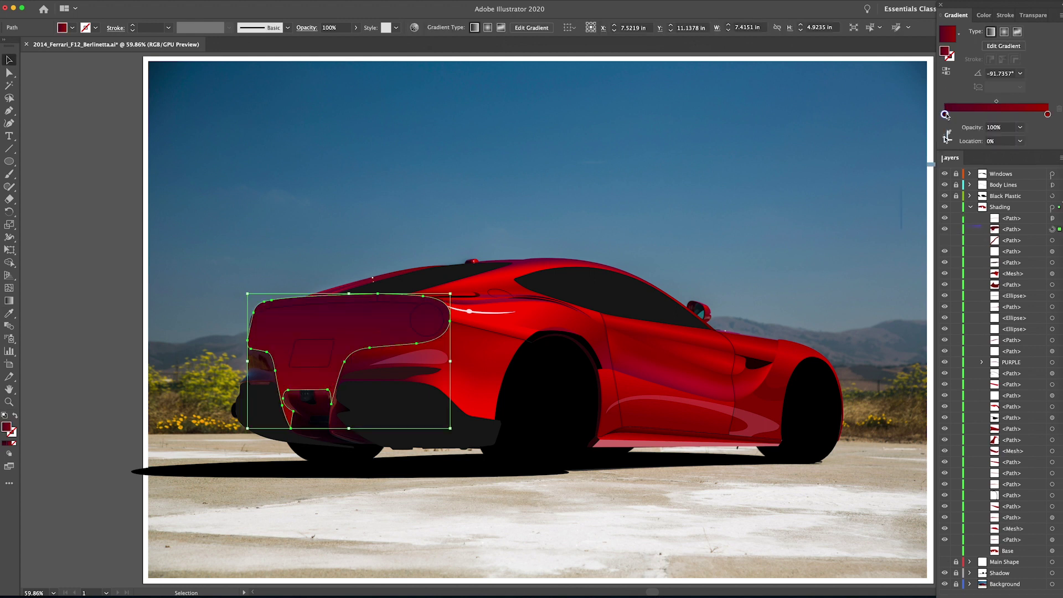
{"action": "double_click", "coordinate": [944, 102]}
{"action": "double_click", "coordinate": [1024, 206]}
{"action": "key", "text": "super+v"}
{"action": "key", "text": "Return"}
Step: Sample the dark red low on the photo's rear bumper and use it as the rear panel gradient's lower stop
{"action": "left_click", "coordinate": [945, 217]}
{"action": "key", "text": "i"}
{"action": "left_click", "coordinate": [285, 407]}
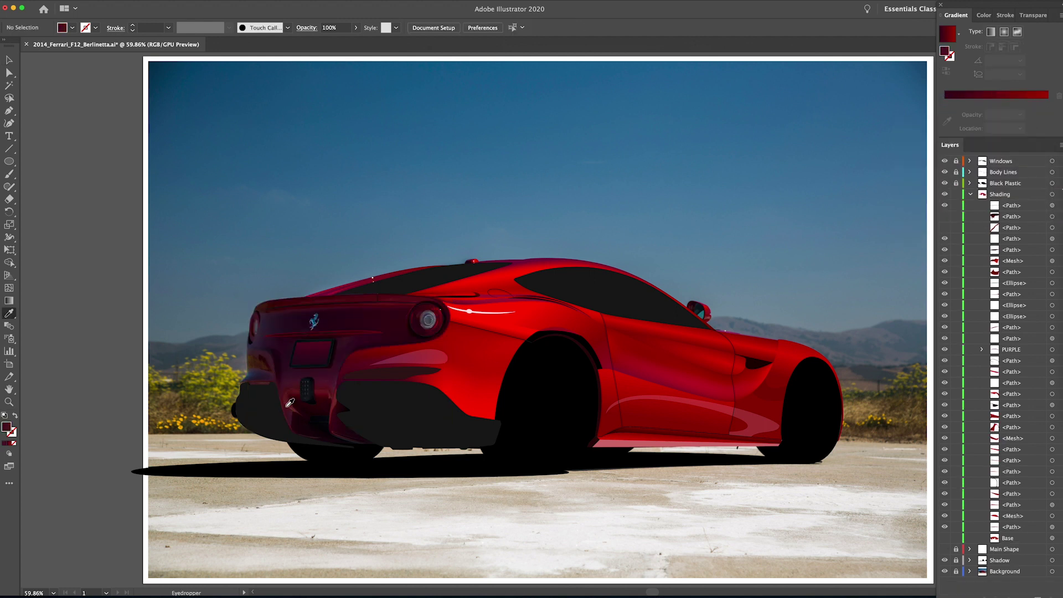
{"action": "double_click", "coordinate": [7, 427]}
{"action": "key", "text": "Return"}
{"action": "left_click", "coordinate": [945, 216]}
{"action": "left_click", "coordinate": [1051, 216]}
{"action": "double_click", "coordinate": [1047, 115]}
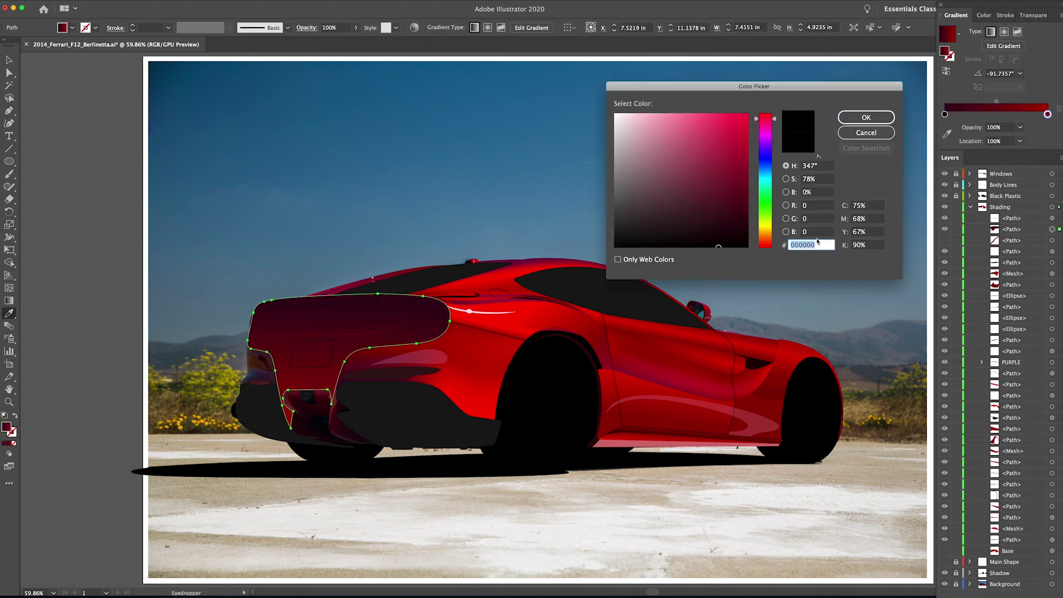
{"action": "left_click", "coordinate": [867, 118]}
Step: Redraw the rear panel's gradient from the spoiler down to the lower bumper, hide the Background layer and deselect
{"action": "key", "text": "g"}
{"action": "left_click_drag", "start_coordinate": [330, 293], "coordinate": [316, 405]}
{"action": "left_click", "coordinate": [945, 572]}
{"action": "key", "text": "v"}
{"action": "left_click", "coordinate": [688, 485]}
Step: Unlock the Windows layer, hide the Base shape and rear panel, and show the Background photo behind the car's tail
{"action": "left_click_drag", "start_coordinate": [344, 328], "coordinate": [564, 393]}
{"action": "key", "text": "a"}
{"action": "left_click", "coordinate": [548, 192]}
{"action": "left_click", "coordinate": [956, 161]}
{"action": "left_click", "coordinate": [669, 162]}
{"action": "left_click", "coordinate": [646, 211]}
{"action": "left_click", "coordinate": [476, 140]}
{"action": "left_click", "coordinate": [944, 538]}
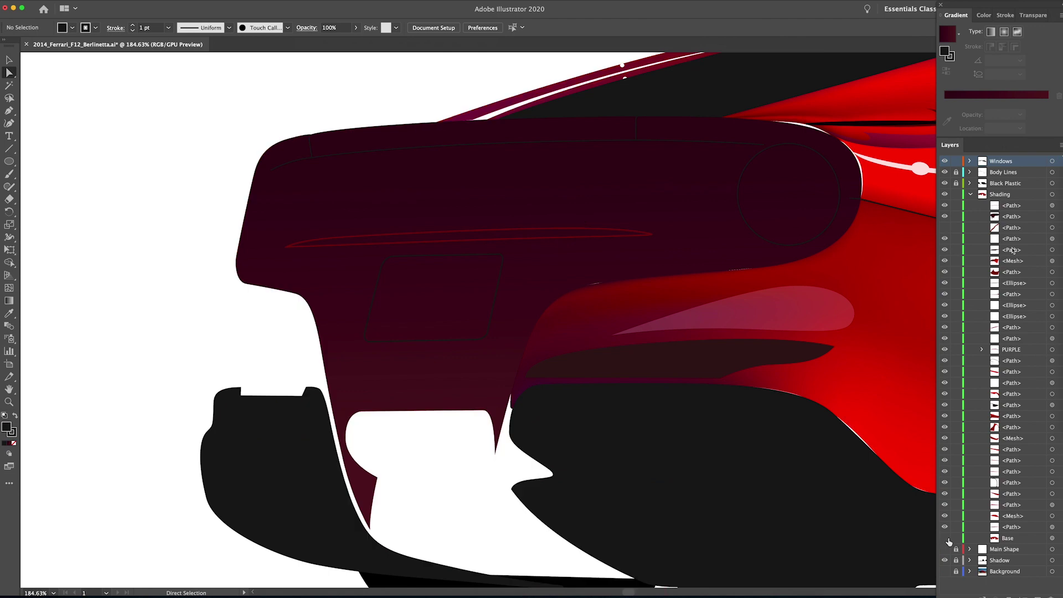
{"action": "left_click", "coordinate": [944, 216]}
{"action": "left_click", "coordinate": [944, 570]}
Step: Draw a closed, unfilled Pen path around the rear spoiler, from the far tail light across to the near tail light and back
{"action": "left_click_drag", "start_coordinate": [498, 249], "coordinate": [399, 287]}
{"action": "left_click", "coordinate": [9, 112]}
{"action": "left_click", "coordinate": [98, 240]}
{"action": "left_click_drag", "start_coordinate": [151, 201], "coordinate": [210, 191]}
{"action": "left_click", "coordinate": [153, 202]}
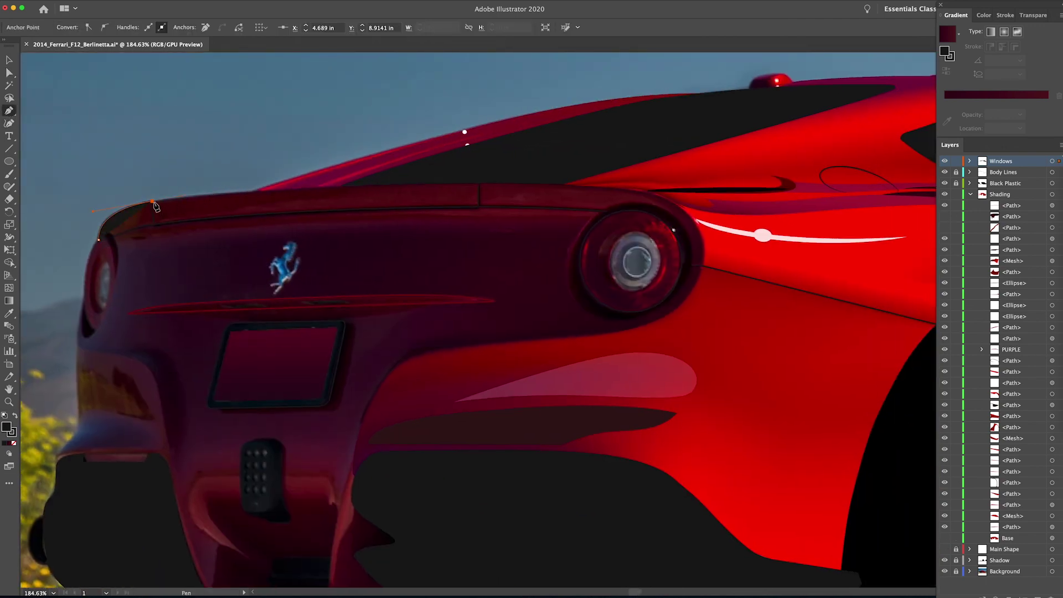
{"action": "left_click", "coordinate": [479, 183]}
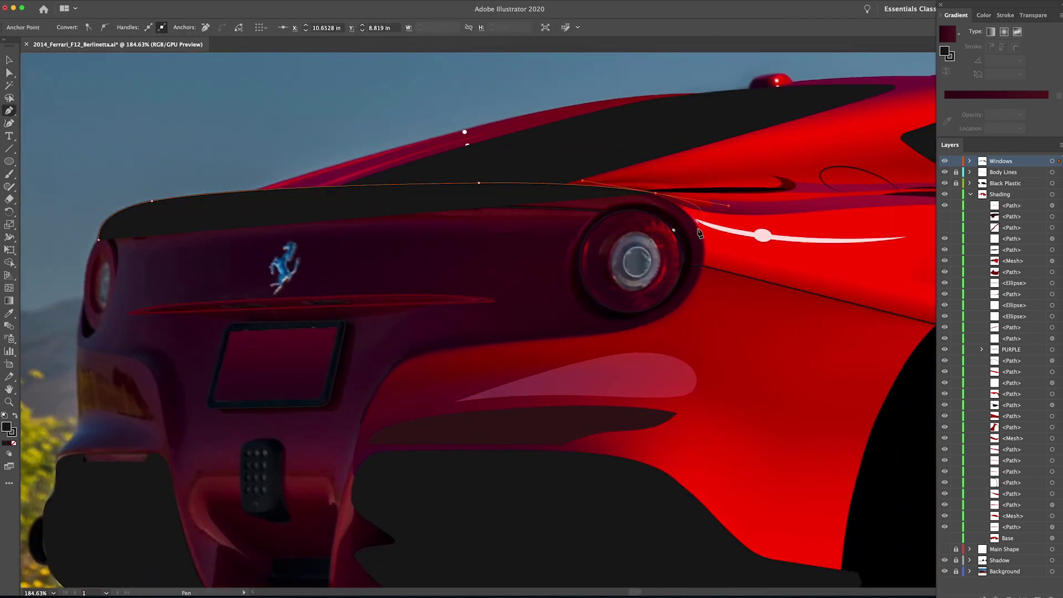
{"action": "left_click_drag", "start_coordinate": [578, 185], "coordinate": [636, 189]}
{"action": "left_click_drag", "start_coordinate": [700, 231], "coordinate": [724, 276]}
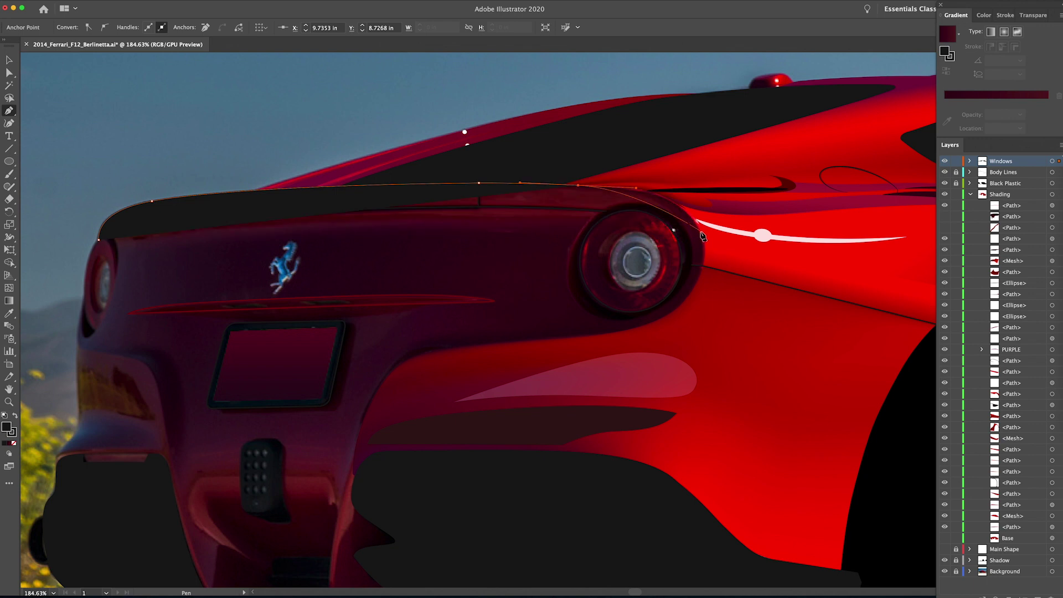
{"action": "left_click", "coordinate": [700, 231]}
{"action": "left_click", "coordinate": [14, 443]}
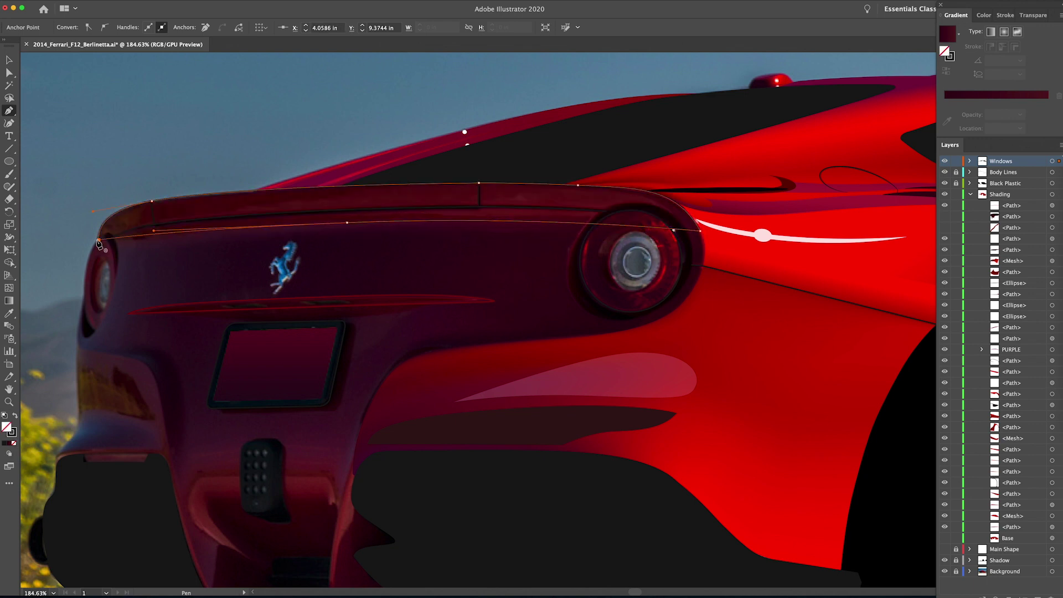
{"action": "left_click", "coordinate": [8, 443]}
Step: Show the rear panel and Base shape again and hide the Background photo
{"action": "left_click", "coordinate": [945, 228]}
{"action": "key", "text": "super+0"}
{"action": "key", "text": "v"}
{"action": "left_click", "coordinate": [500, 251]}
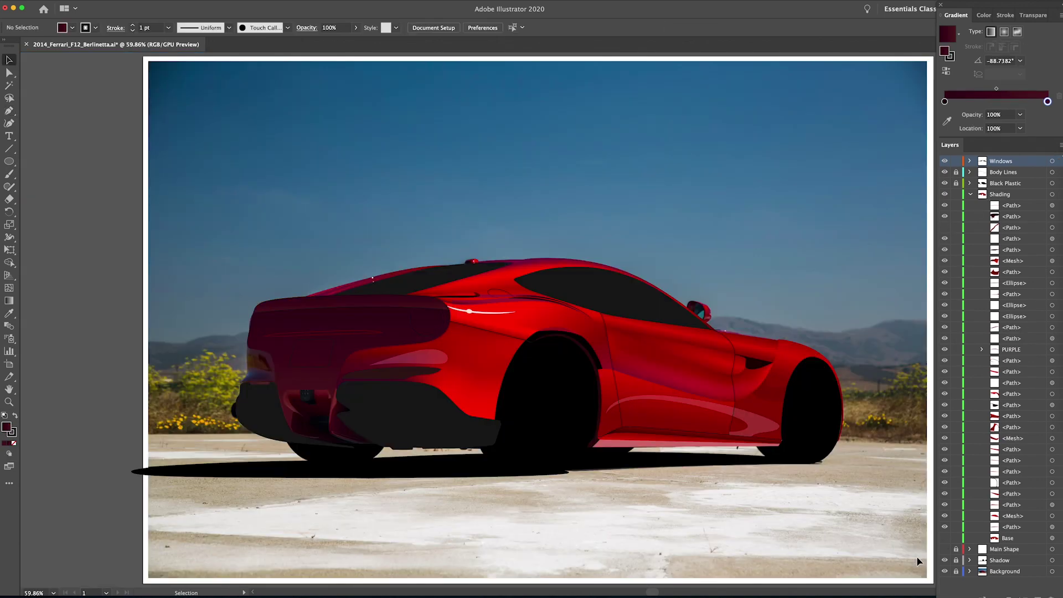
{"action": "left_click", "coordinate": [944, 572]}
{"action": "left_click", "coordinate": [944, 538]}
Step: Select the spoiler shape, remove its stroke and fill it with the rear panel's dark purple gradient
{"action": "left_click_drag", "start_coordinate": [375, 324], "coordinate": [469, 371]}
{"action": "left_click", "coordinate": [424, 290]}
{"action": "key", "text": "x"}
{"action": "left_click", "coordinate": [14, 443]}
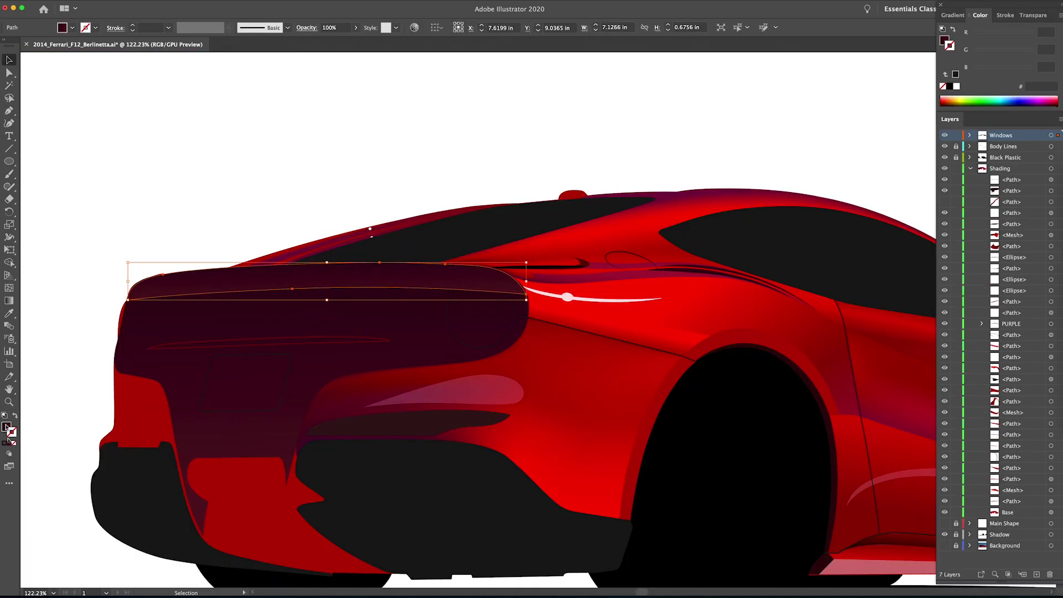
{"action": "key", "text": "x"}
{"action": "left_click", "coordinate": [10, 444]}
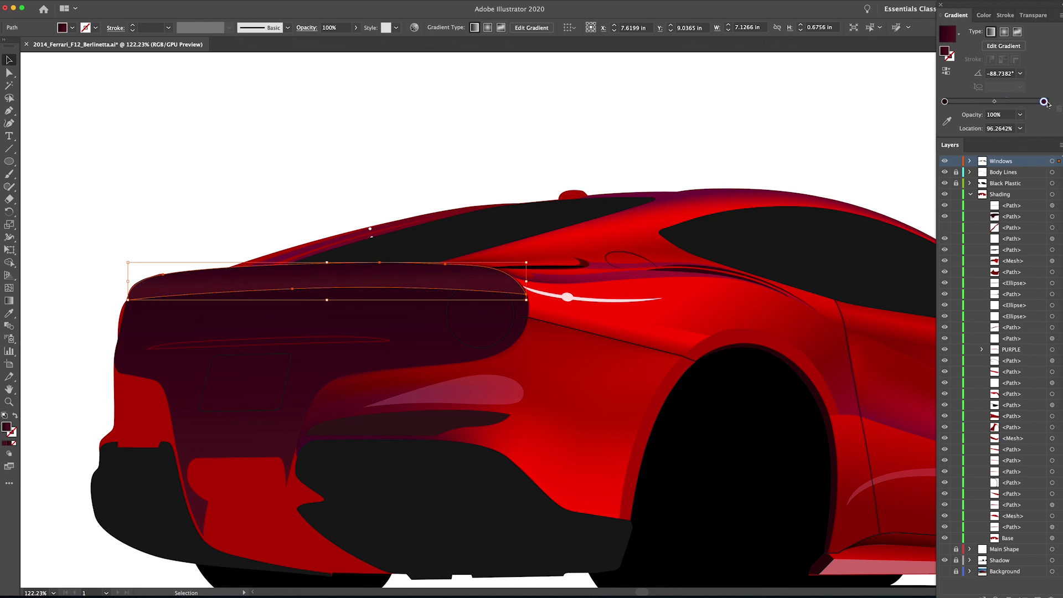
Step: Set the spoiler gradient's lower stop to 7c112a and run the gradient from the spoiler's top edge down to its lower edge
{"action": "left_click", "coordinate": [1003, 46]}
{"action": "left_click", "coordinate": [1047, 102]}
{"action": "double_click", "coordinate": [945, 51]}
{"action": "left_click", "coordinate": [730, 183]}
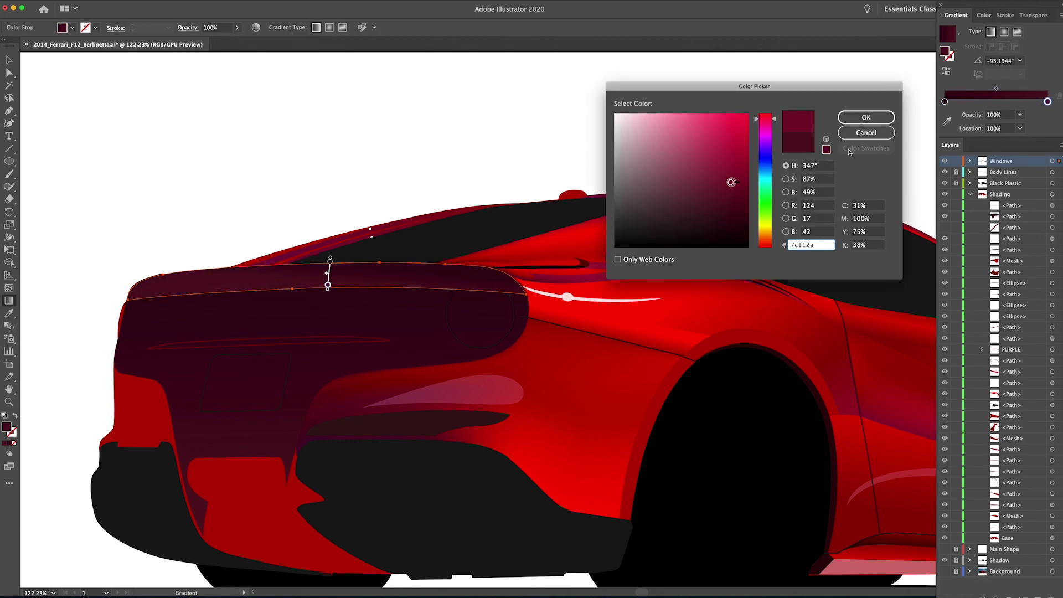
{"action": "left_click", "coordinate": [865, 117]}
{"action": "left_click_drag", "start_coordinate": [292, 257], "coordinate": [292, 289]}
{"action": "left_click_drag", "start_coordinate": [310, 251], "coordinate": [327, 297]}
Step: Deselect the spoiler, review the whole car and save the document
{"action": "key", "text": "v"}
{"action": "left_click", "coordinate": [344, 118]}
{"action": "key", "text": "super+0"}
{"action": "key", "text": "v"}
{"action": "key", "text": "ctrl+s"}
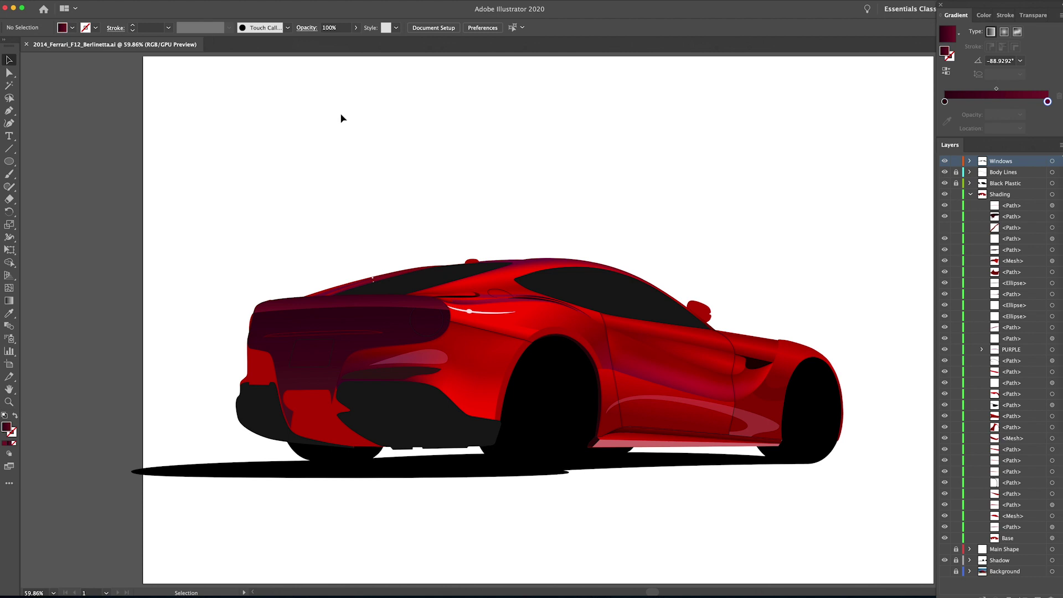